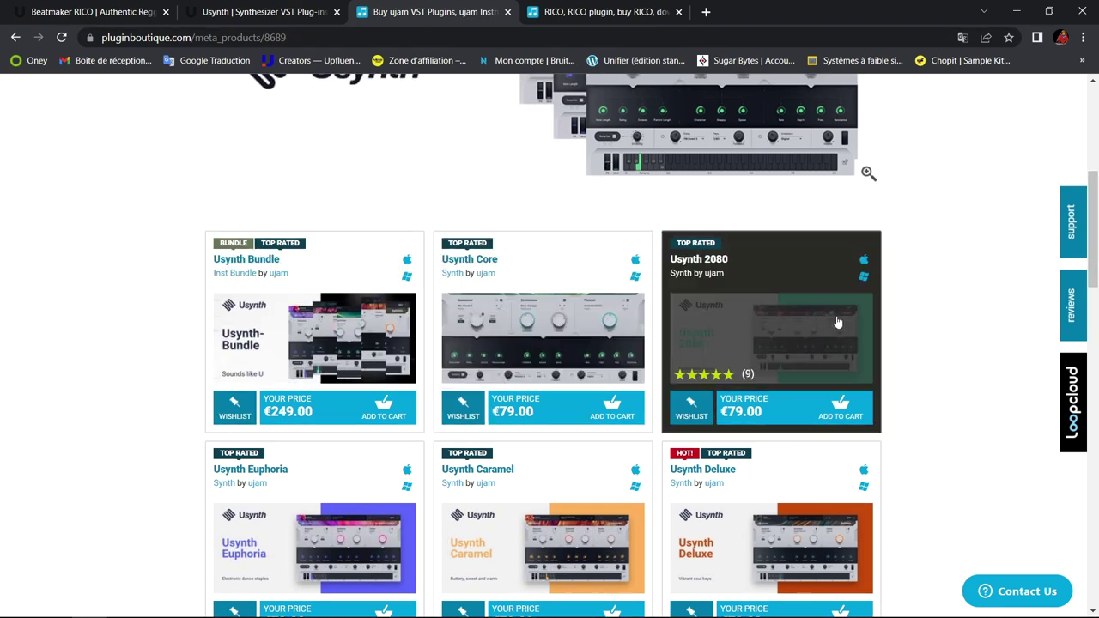
Review the Usynth product listings and the RICO product page, including its price, ratings, description and features.
scroll(777, 373, down, 2)
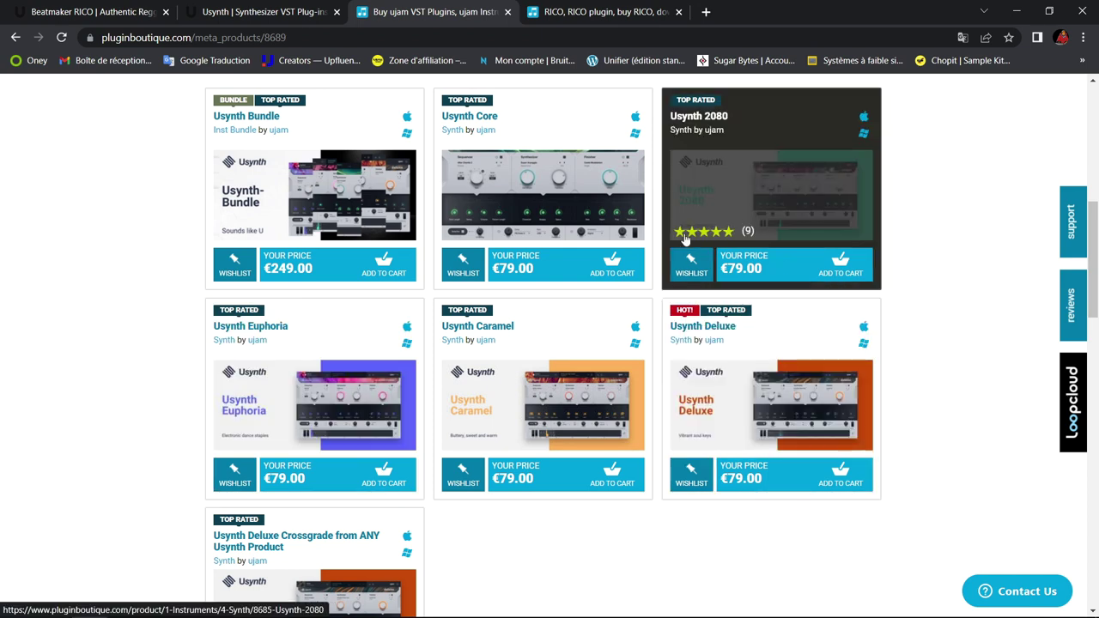
scroll(667, 203, up, 3)
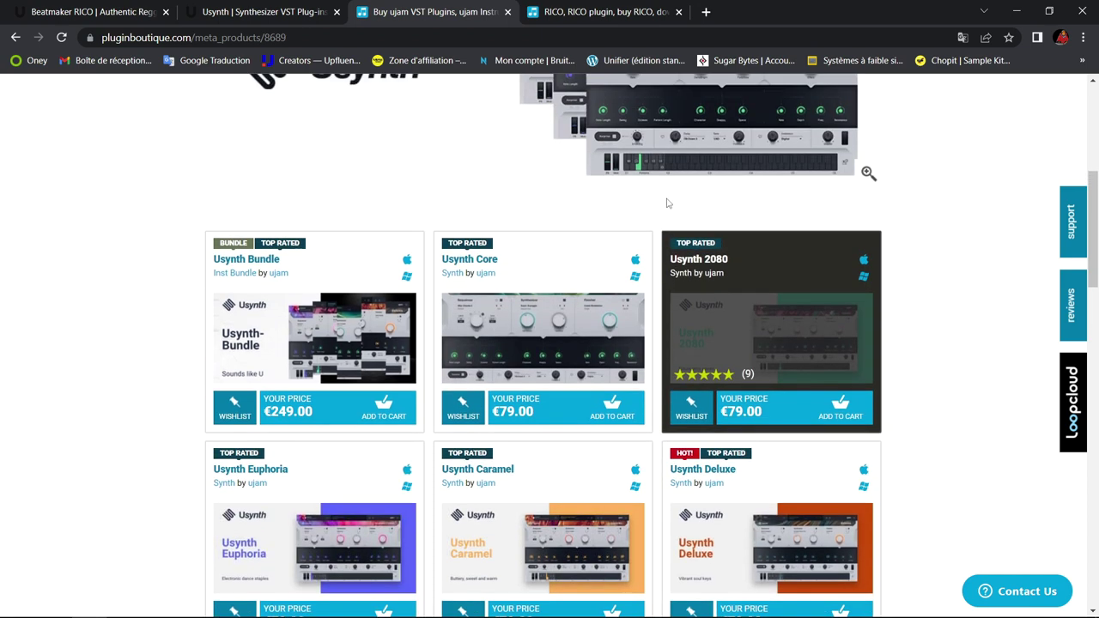
click(572, 12)
mouse_move(491, 388)
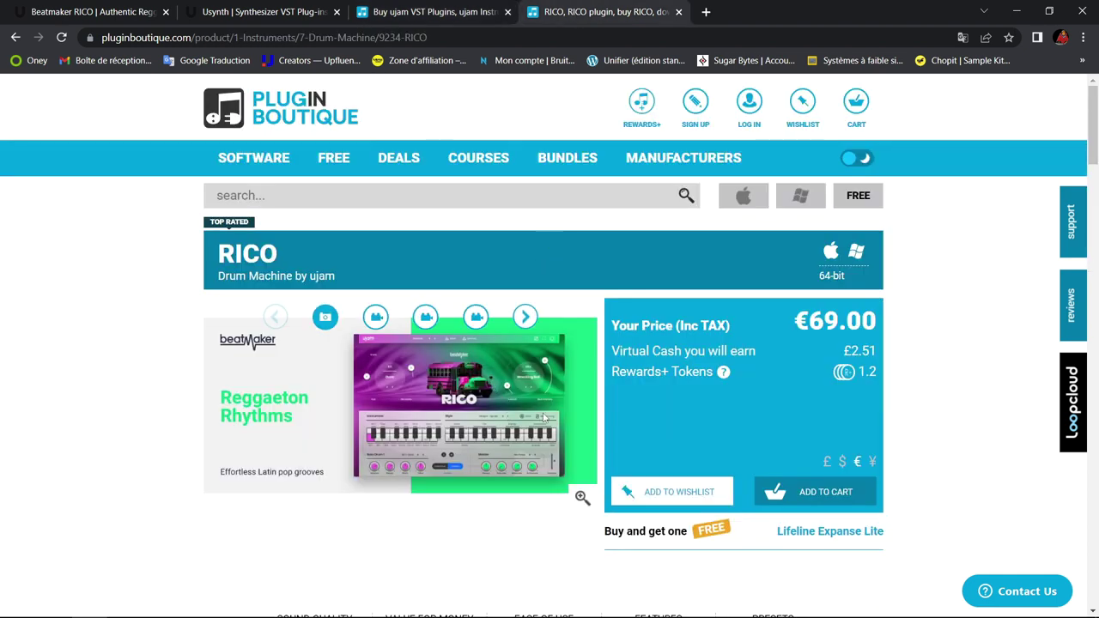
scroll(542, 418, down, 2)
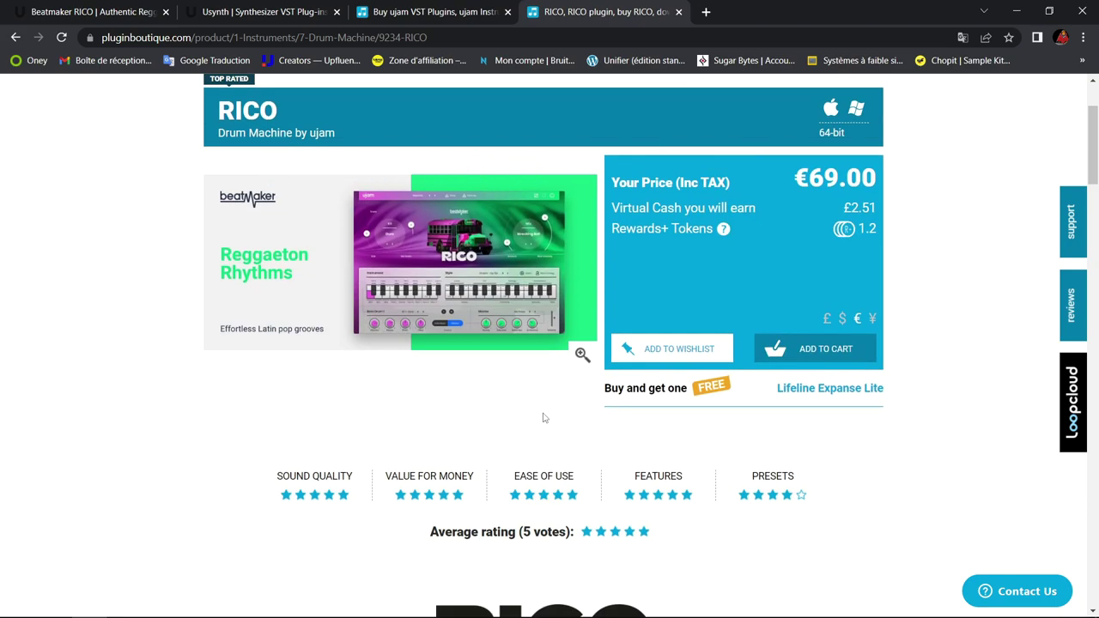
scroll(542, 417, down, 2)
scroll(542, 417, down, 7)
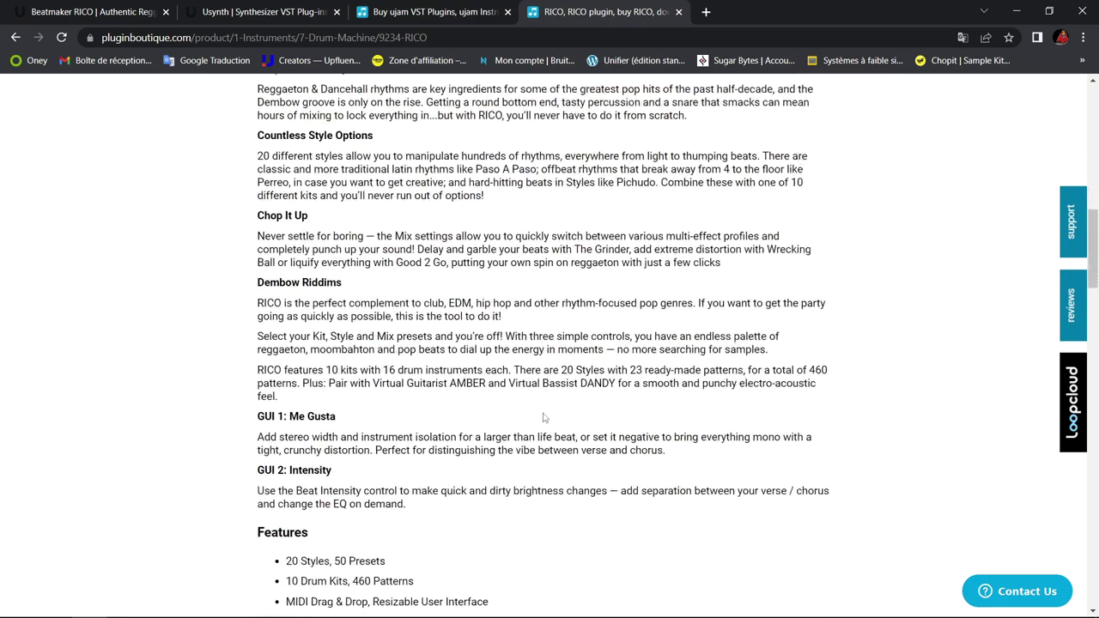
scroll(543, 417, down, 5)
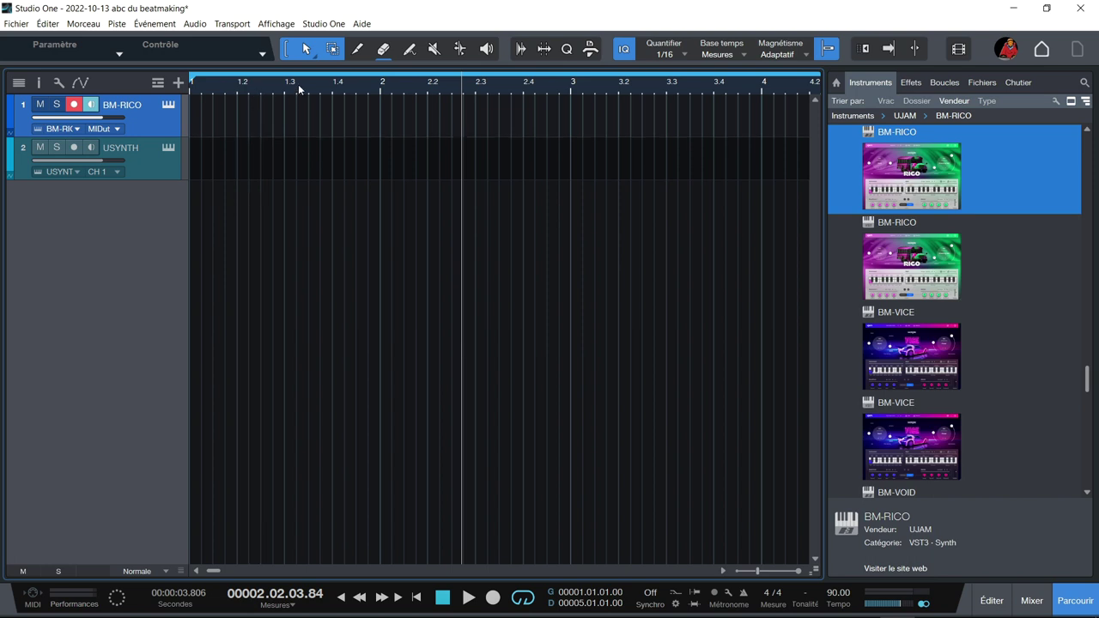
In Studio One, zoom out the timeline, open the BM-RICO instrument and browse its Reggaeton, Dancehall and Moombahton factory presets.
drag(296, 84, 299, 74)
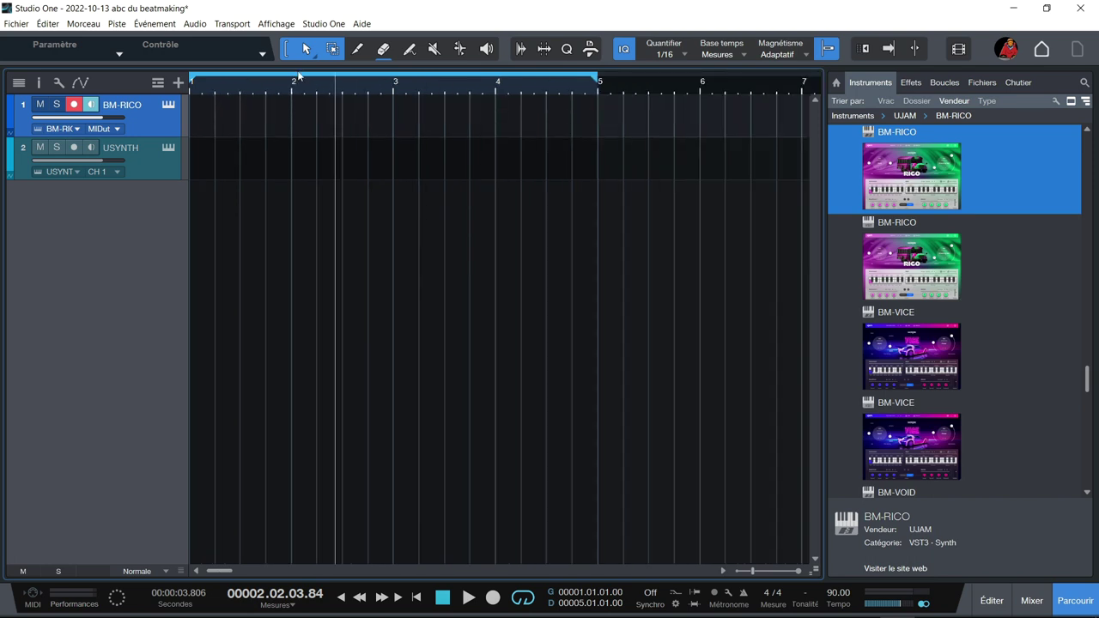
click(168, 105)
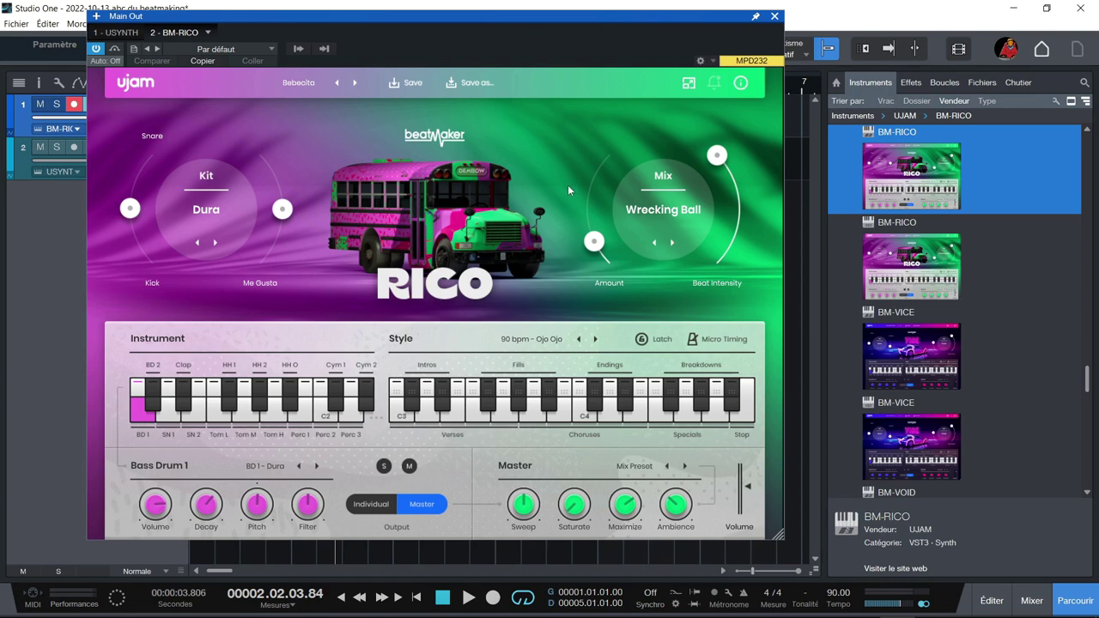
click(292, 80)
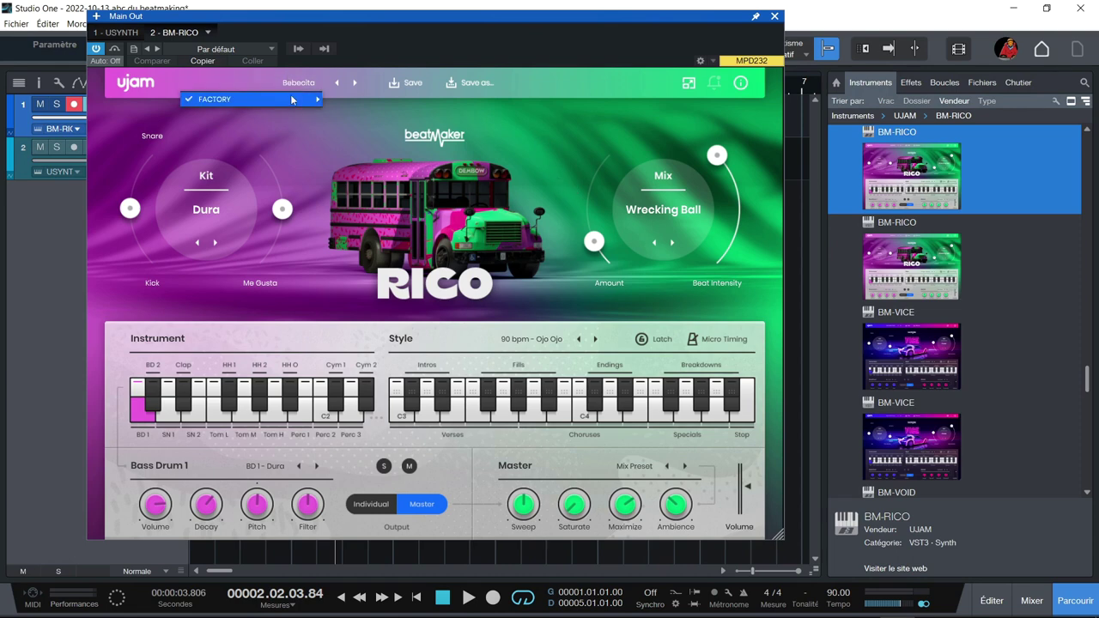
mouse_move(289, 100)
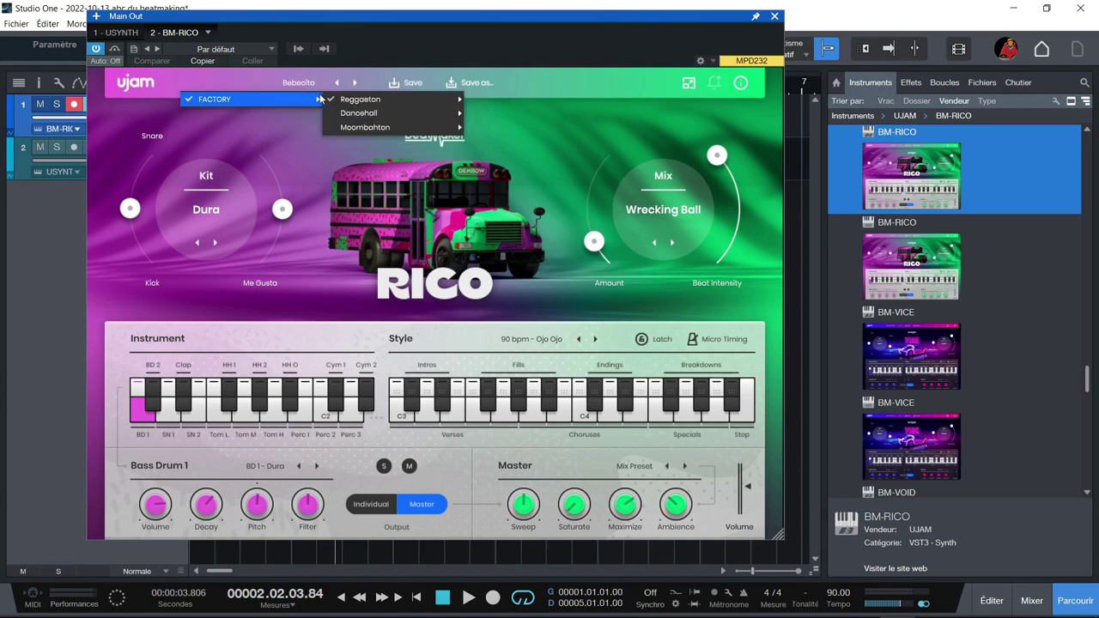
mouse_move(341, 98)
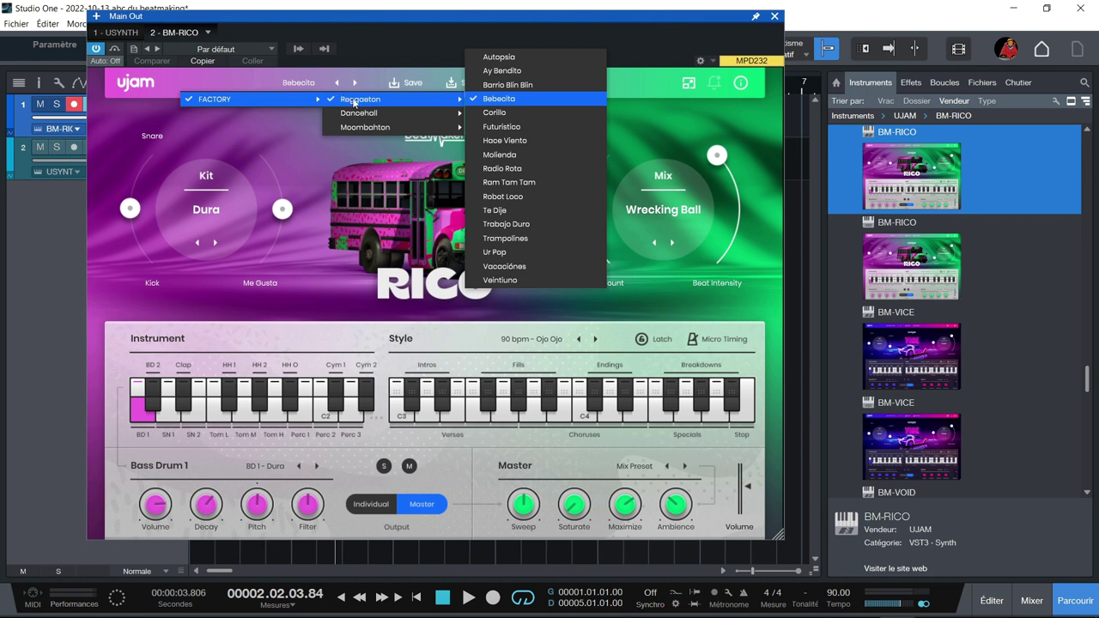
mouse_move(364, 118)
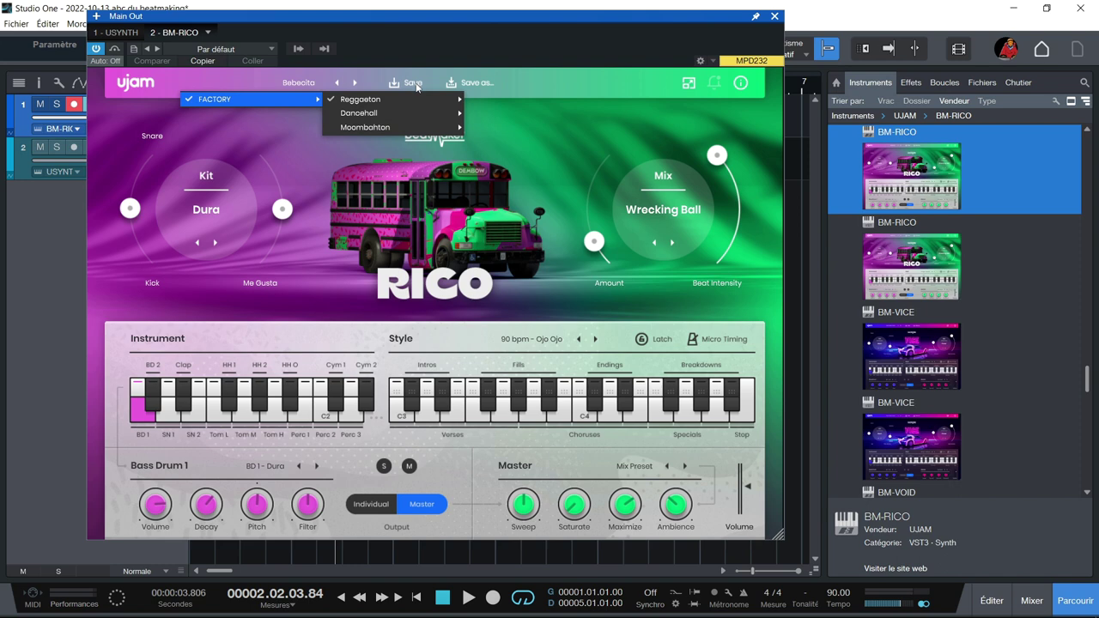
Try the RICO plug-in's preset window sizes and enlarge the window so it nearly reaches the instrument browser.
click(709, 82)
click(693, 85)
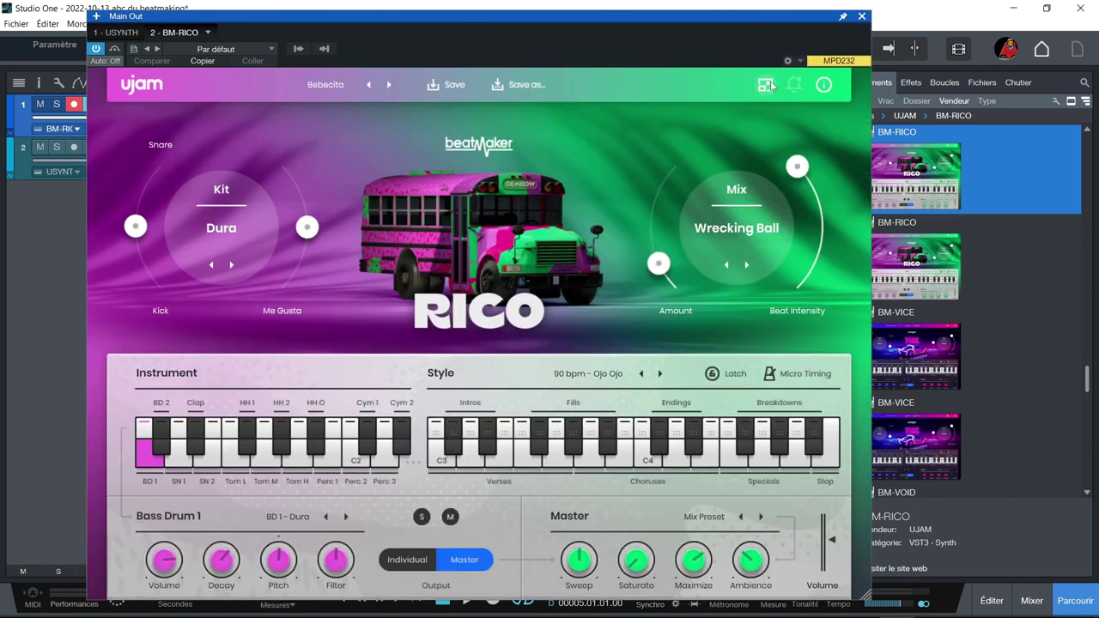
click(771, 86)
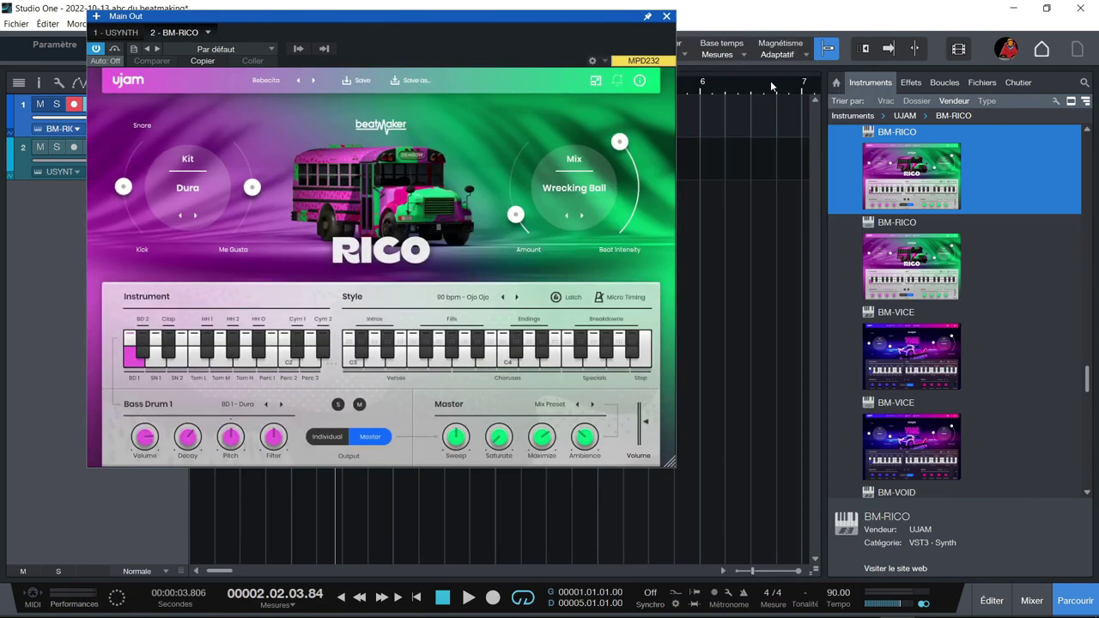
drag(671, 464, 816, 570)
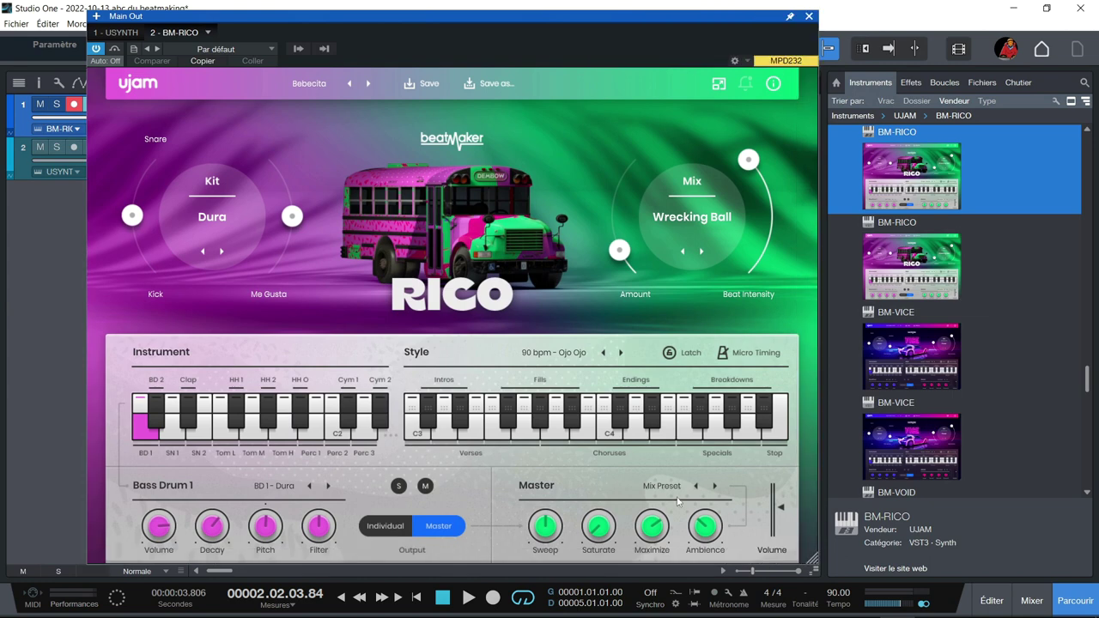
Examine RICO's available drum kits, factory presets and Mix effect profiles without changing the current selections.
click(590, 425)
click(212, 220)
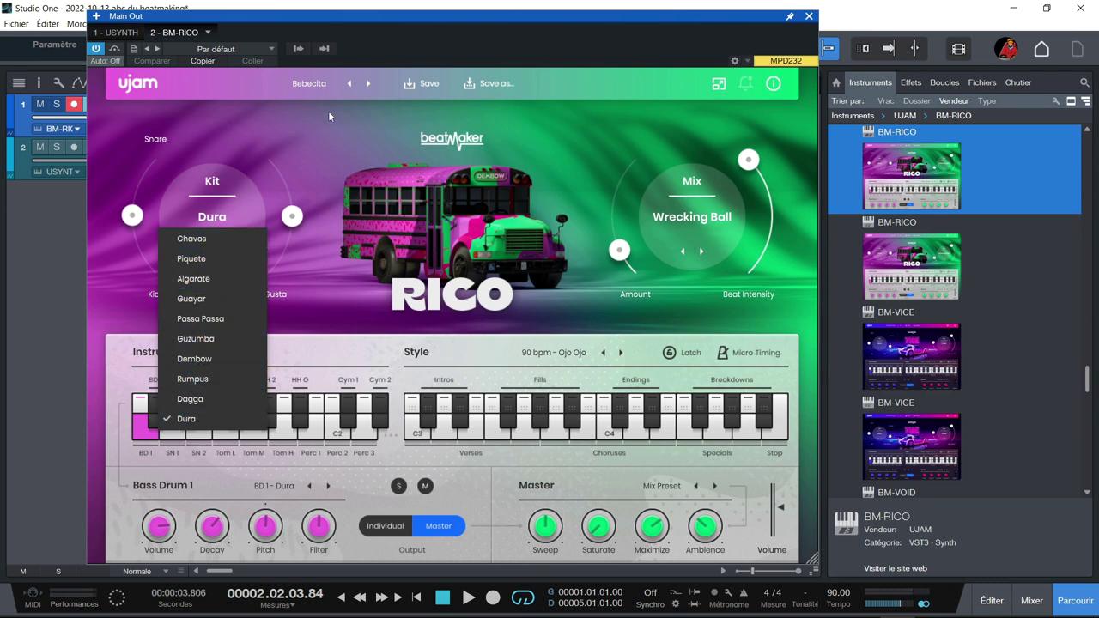
click(316, 89)
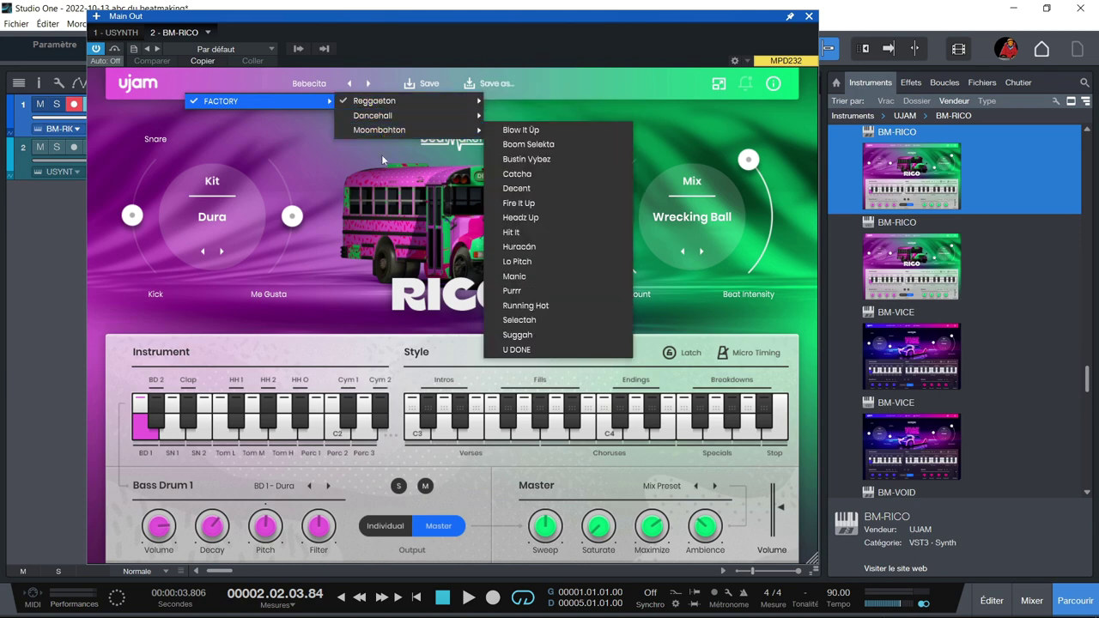
click(363, 205)
click(695, 219)
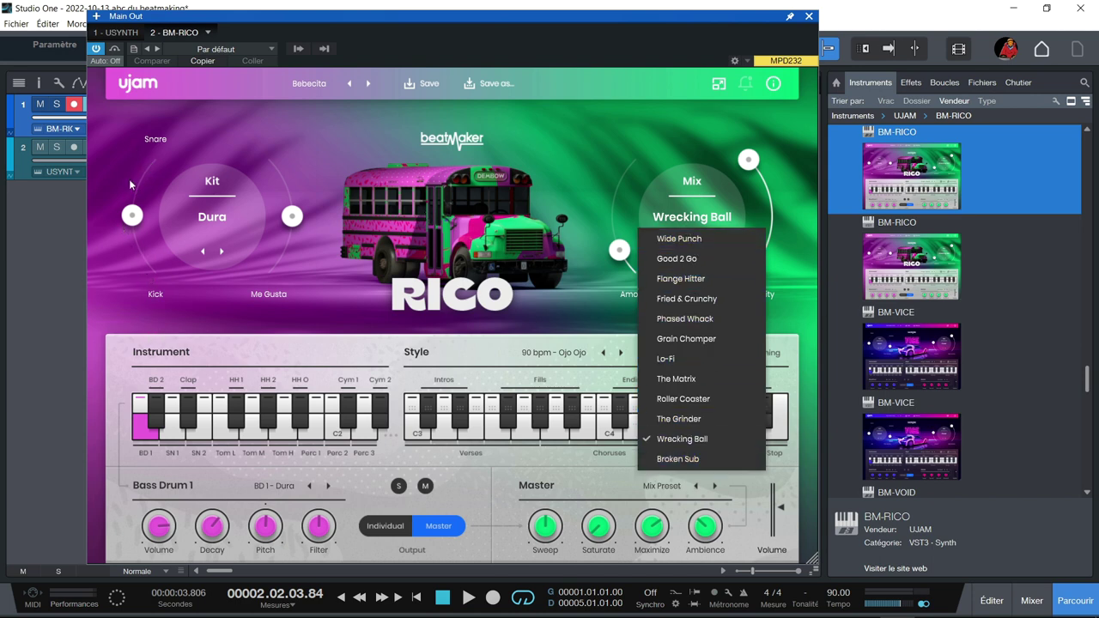
click(254, 254)
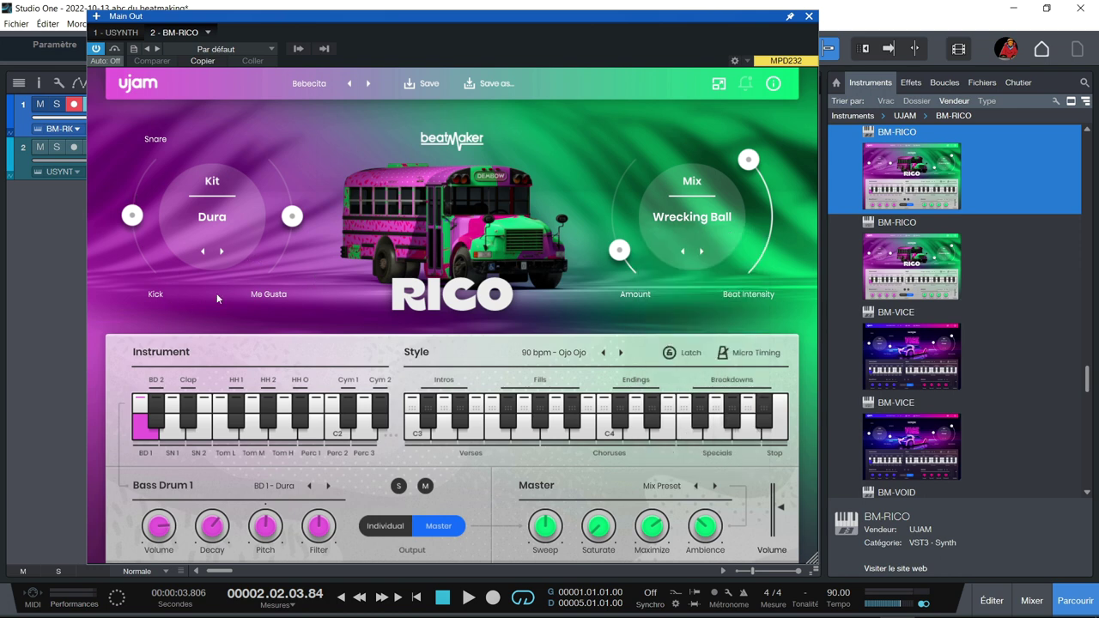
Try the Kick/Snare balance, enable Latch and audition chorus patterns of the 90 bpm Ojo Ojo style.
drag(133, 215, 155, 159)
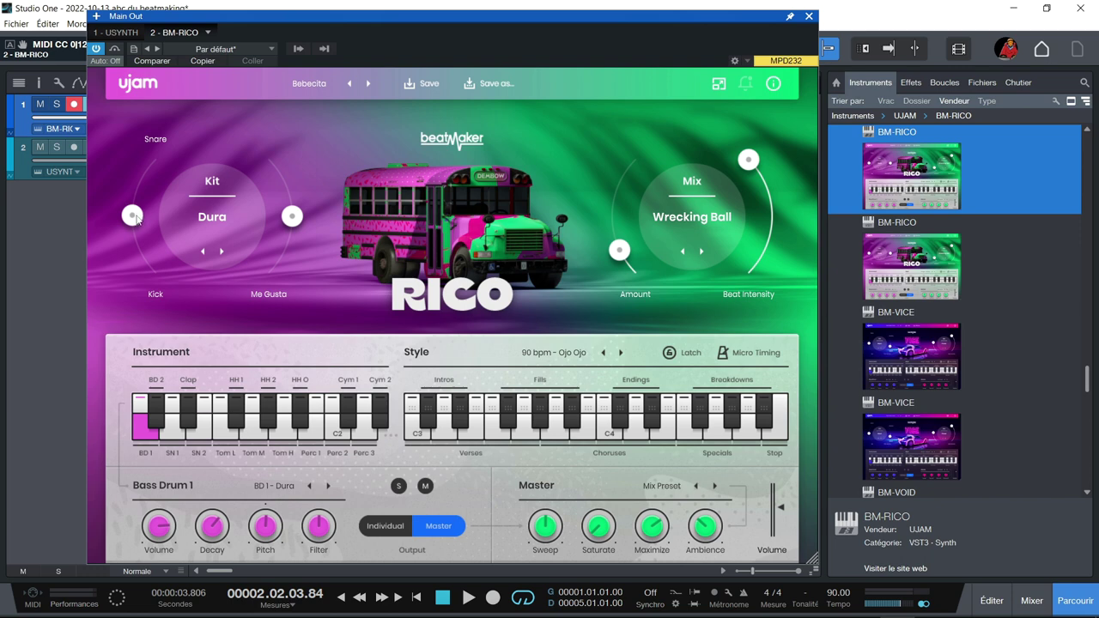
click(584, 427)
click(631, 429)
click(678, 352)
click(635, 430)
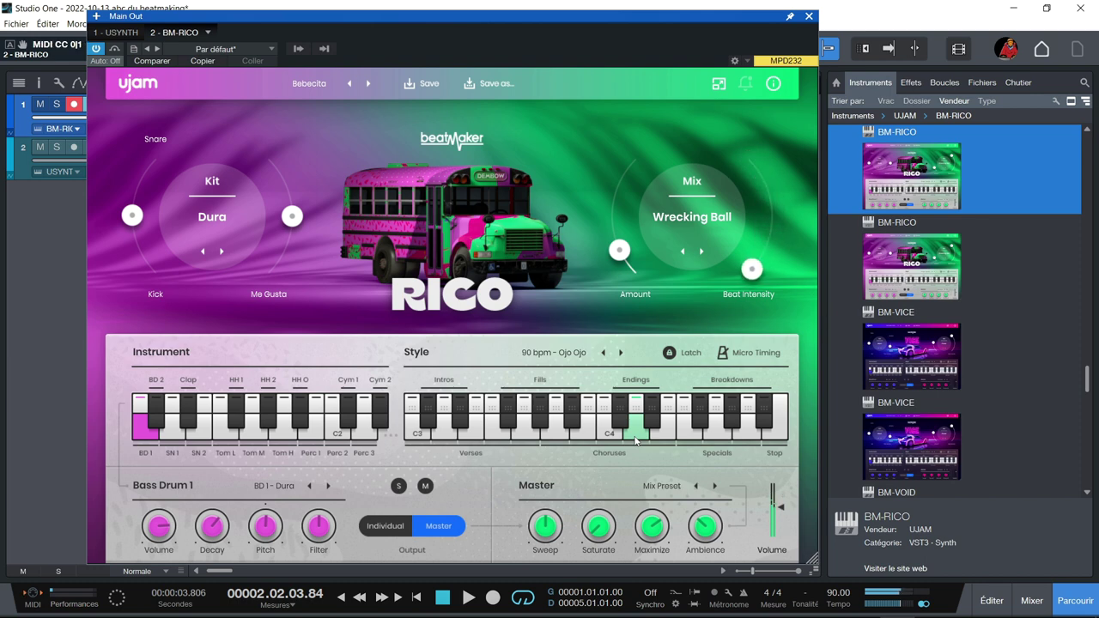
click(638, 441)
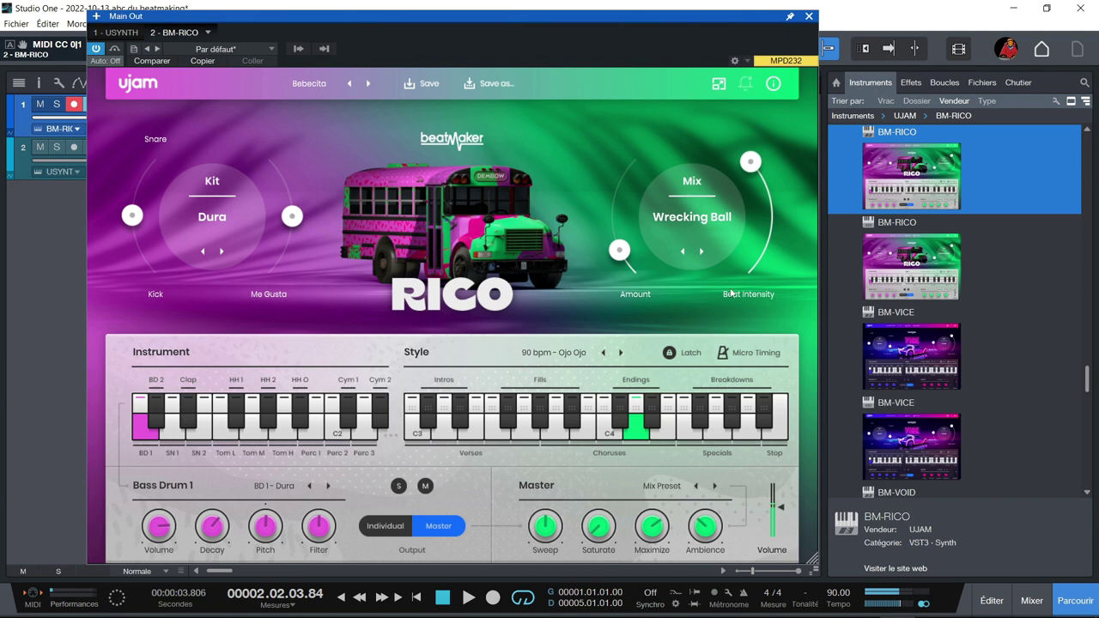
Look through the Mix effect profiles again and audition the Bass Drum 1 sound.
click(686, 217)
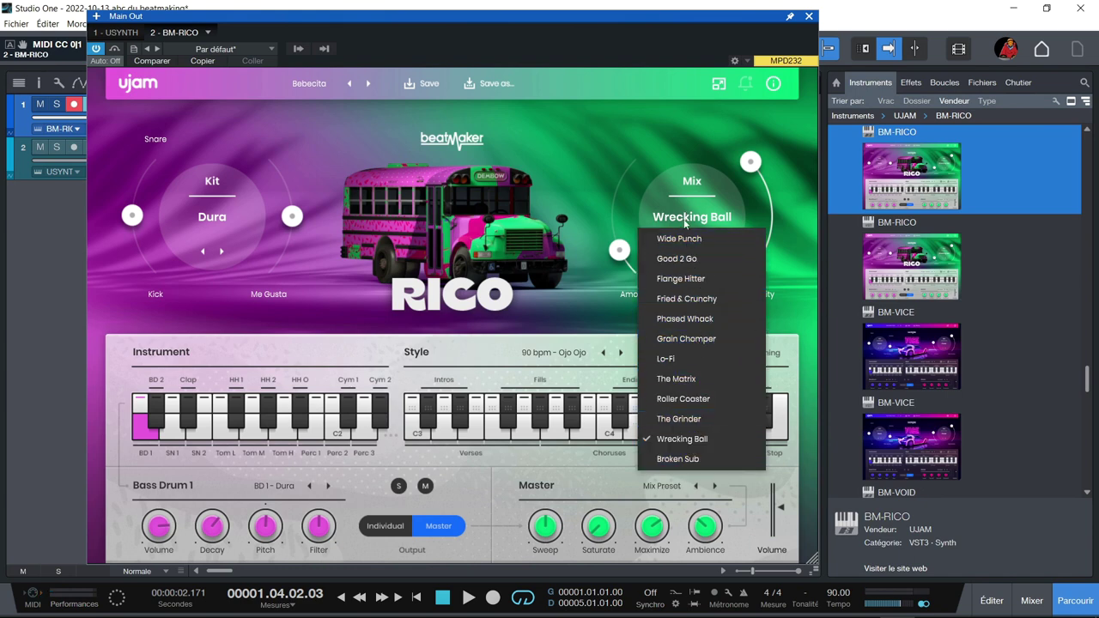
click(626, 187)
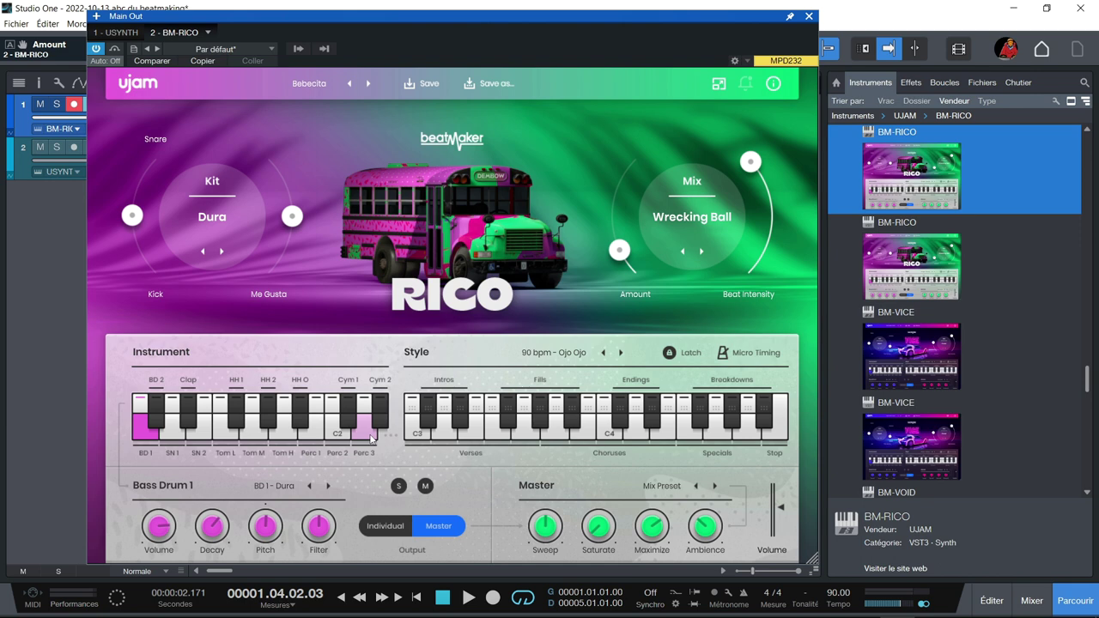
click(144, 436)
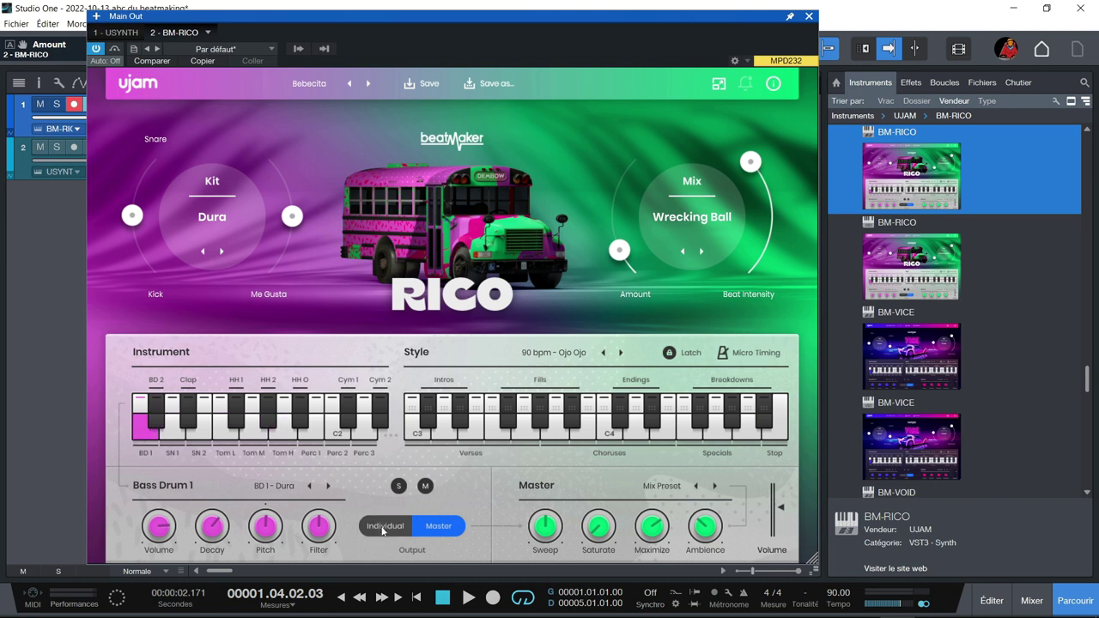
click(144, 433)
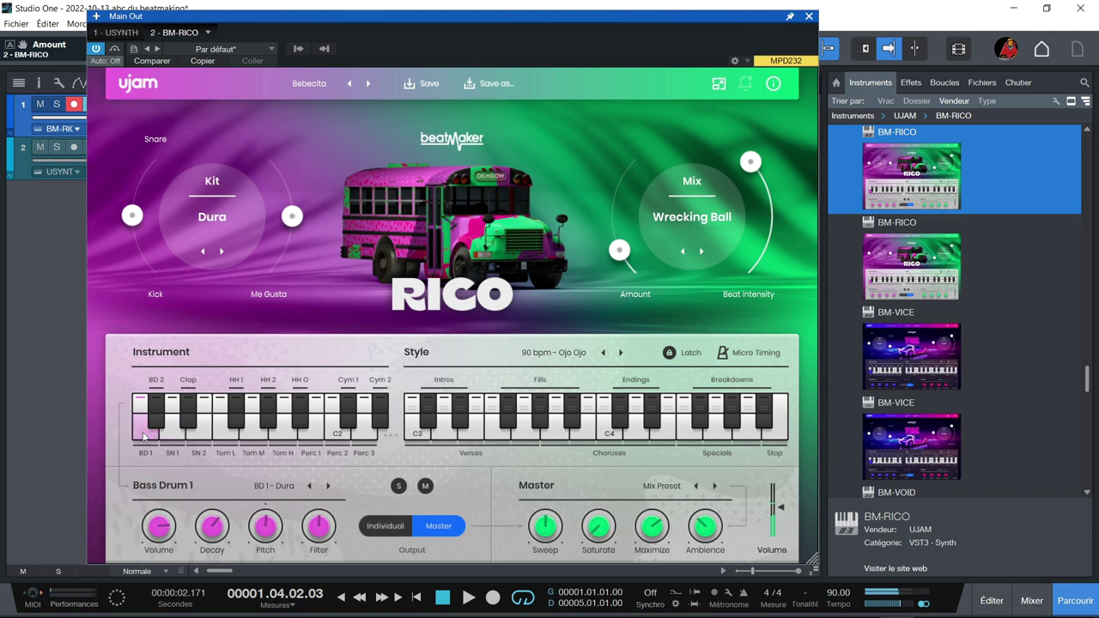
Route Bass Drum 1 to an individual output and activate RICO's Out 02.
click(389, 526)
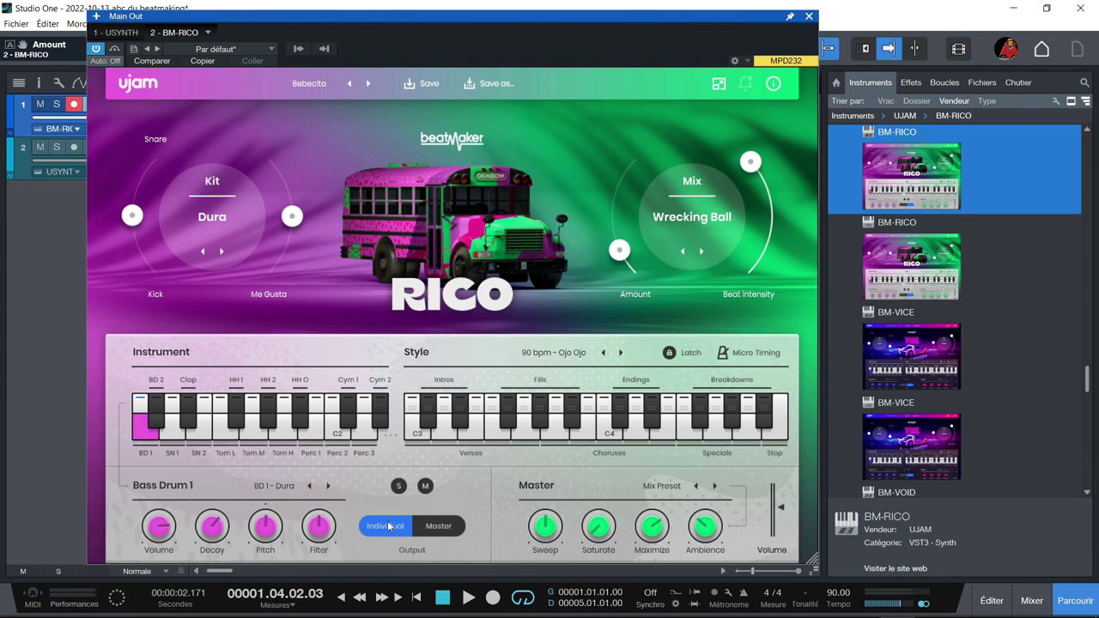
click(298, 48)
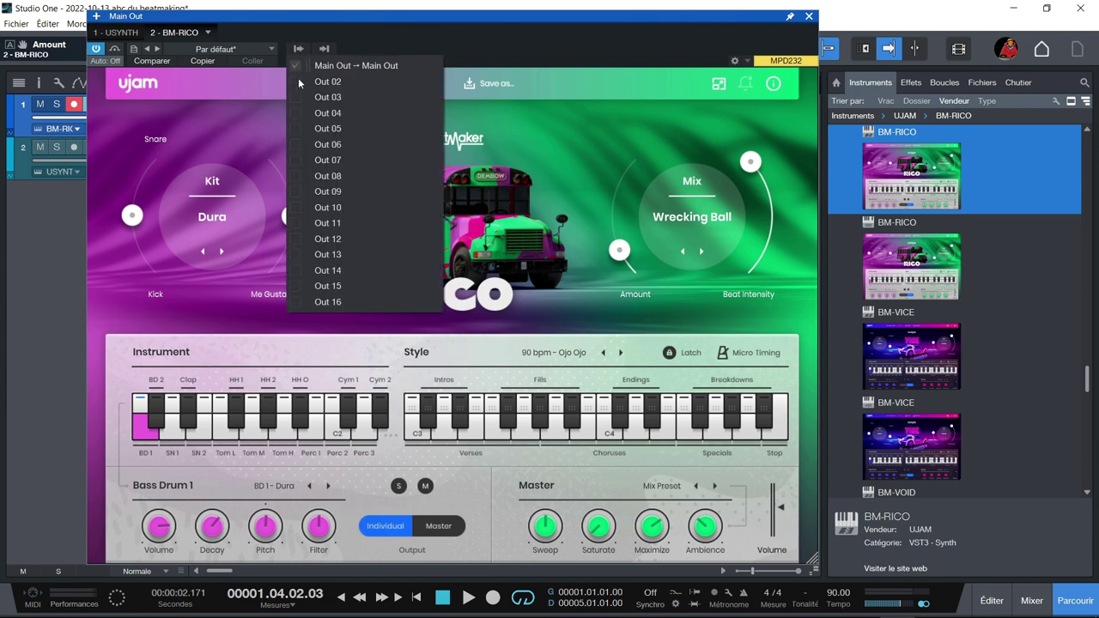
click(296, 83)
click(364, 22)
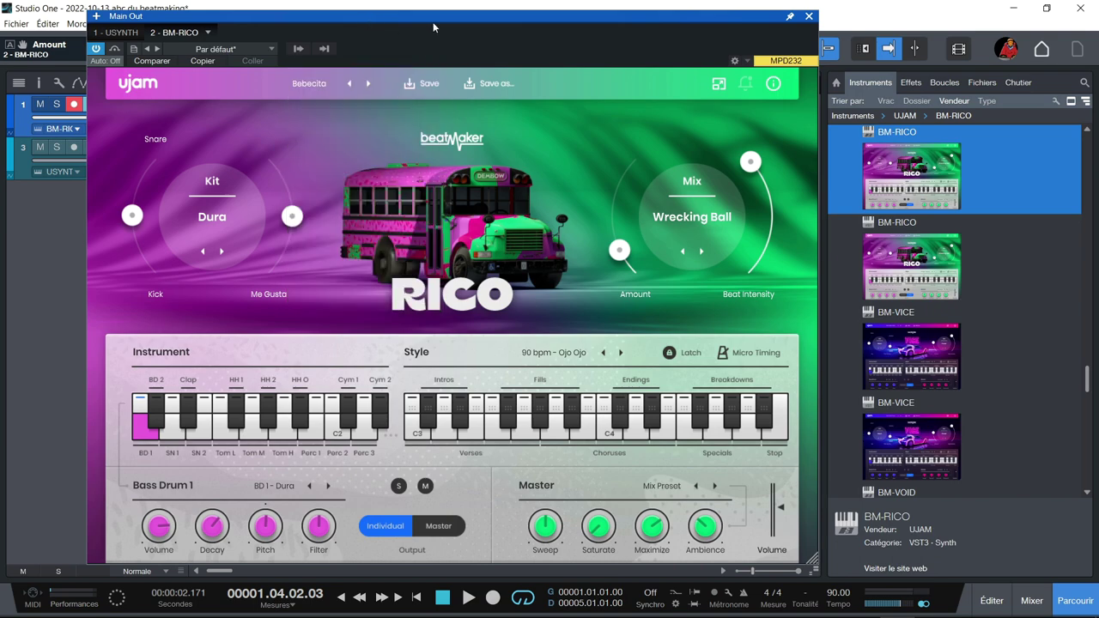
Move the RICO window aside, show the mixer and play Bass Drum 1 to check its signal on Out 02.
drag(637, 19, 1033, 10)
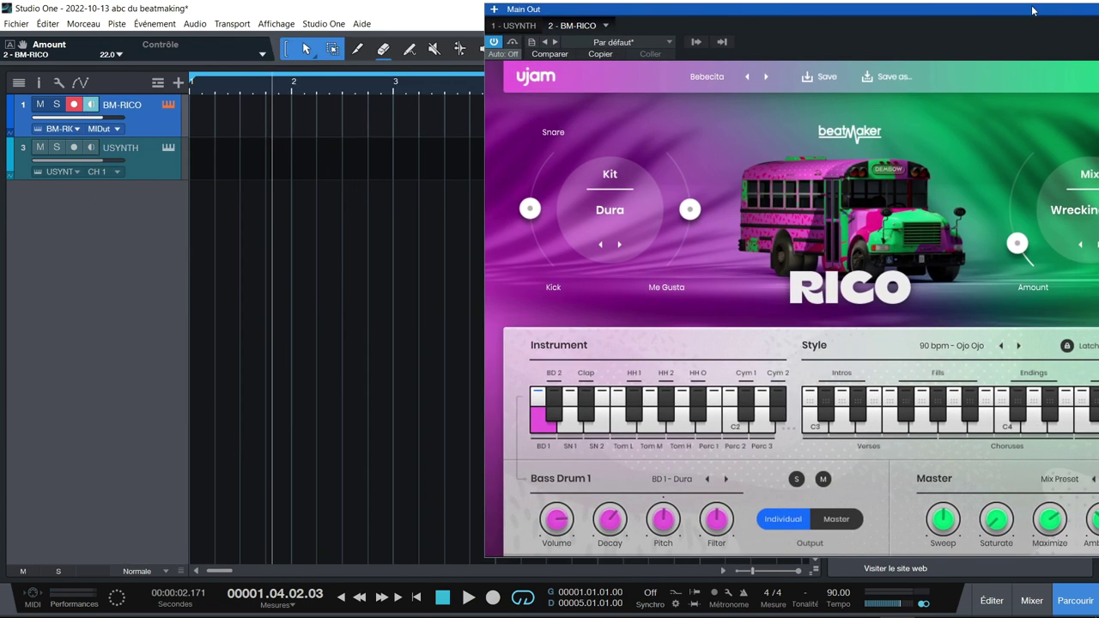
key(F3)
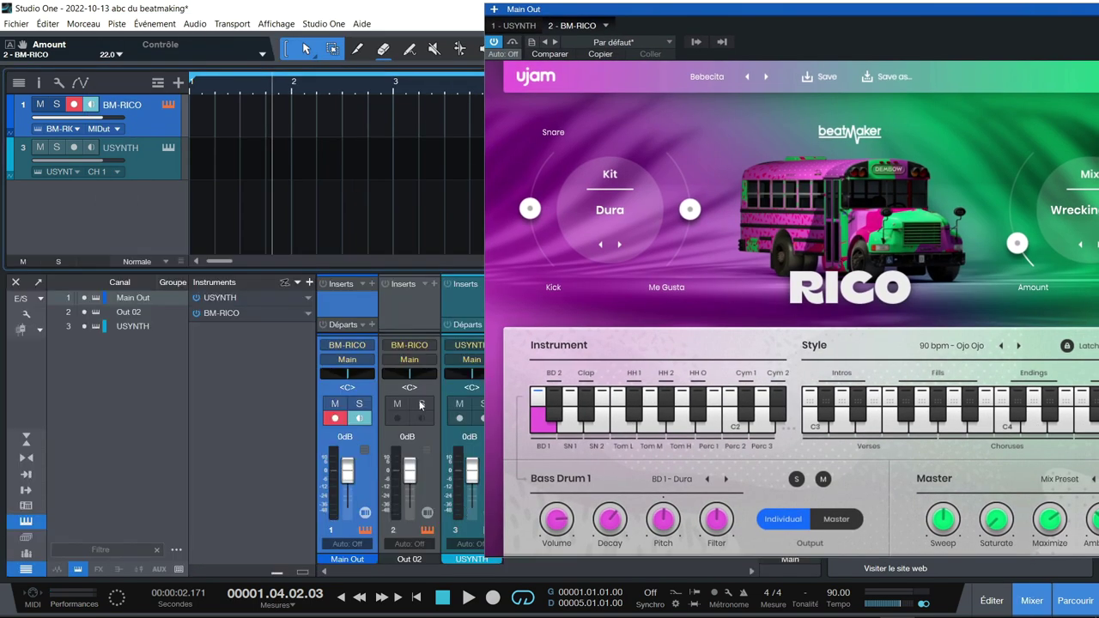
click(539, 429)
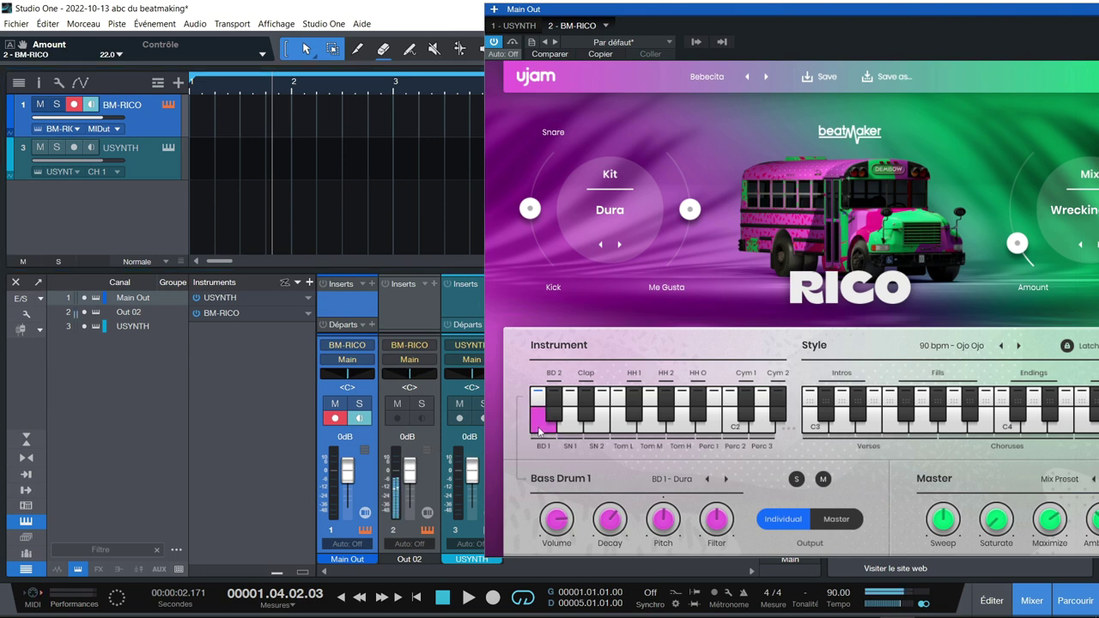
click(539, 431)
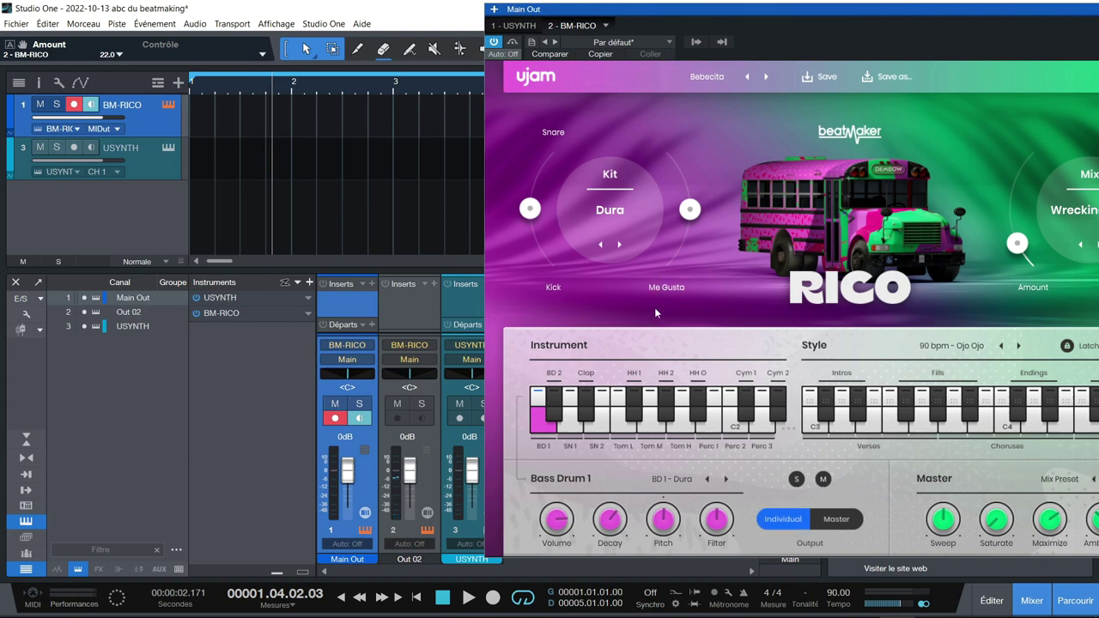
Deactivate RICO's Out 02 in its list of instrument outputs.
click(695, 41)
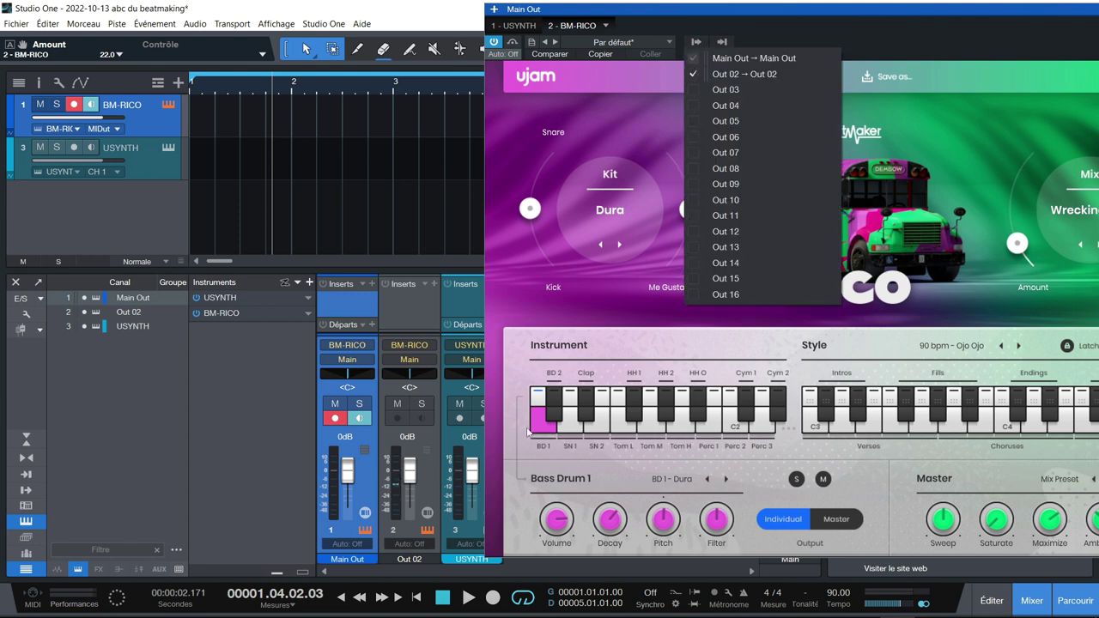
click(697, 77)
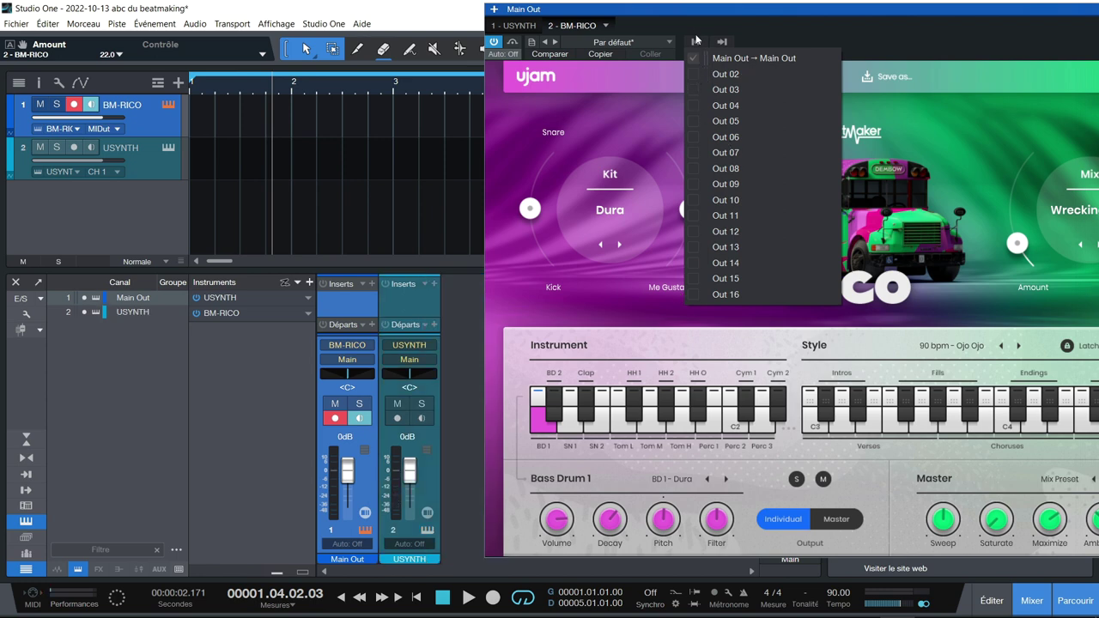
Close the list of RICO outputs and reposition the plug-in window so its whole interface, including the Master section, can be seen.
click(793, 19)
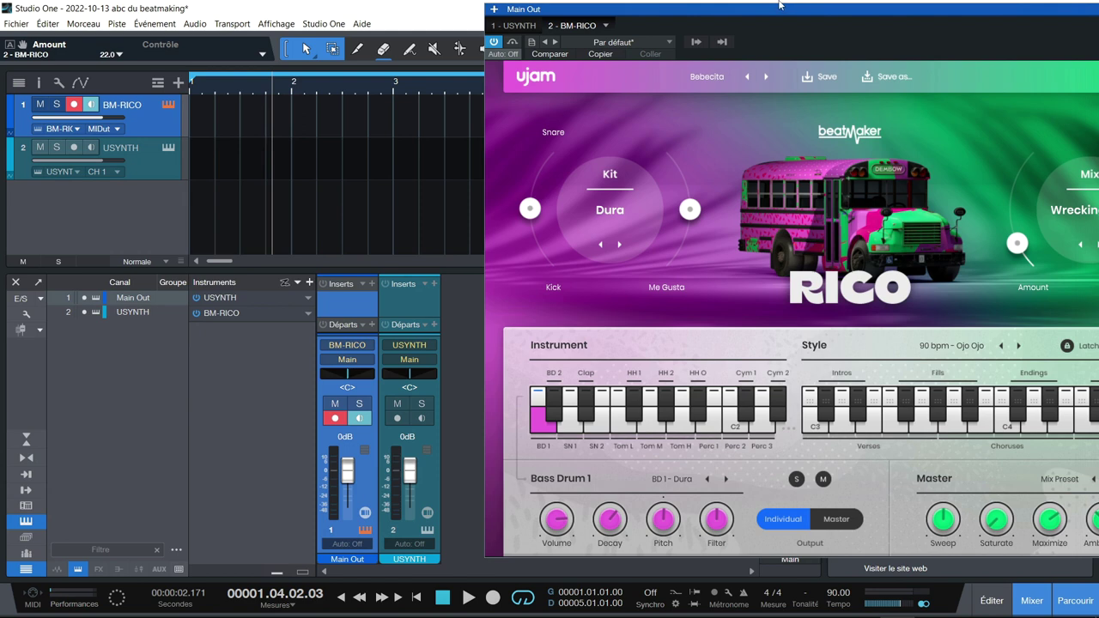
drag(737, 14, 496, 6)
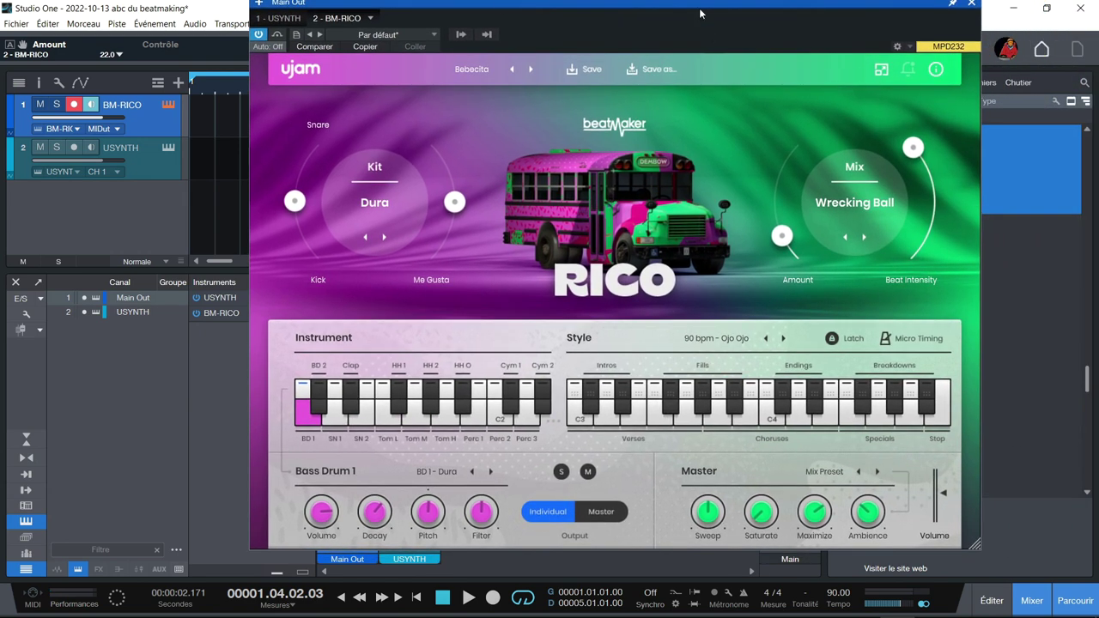
drag(688, 4, 839, 7)
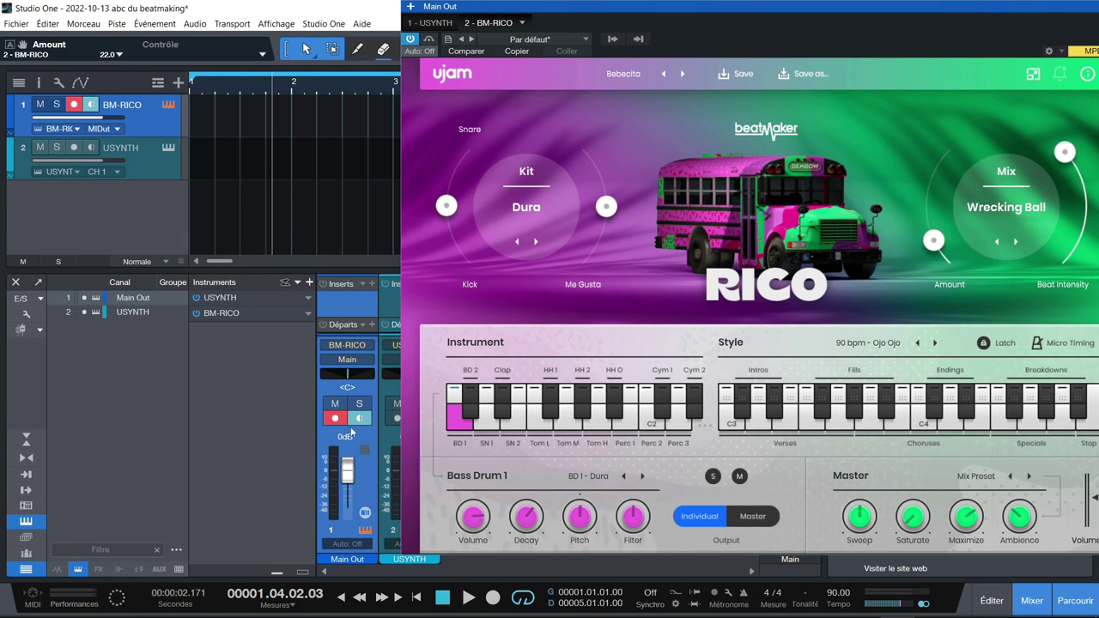
drag(881, 10, 554, 13)
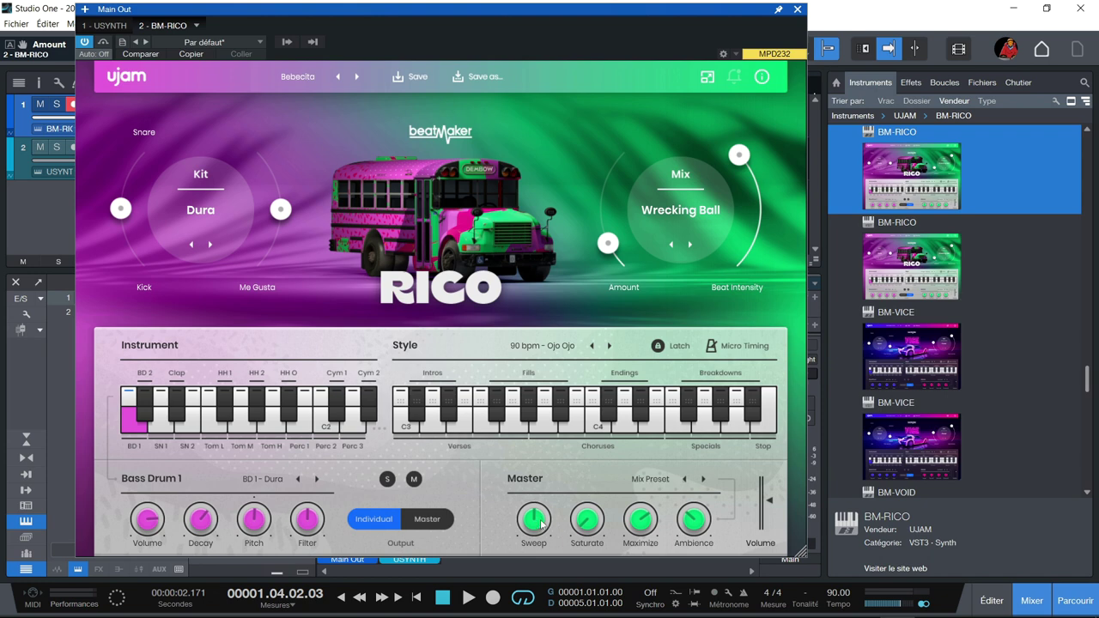
Raise RICO's master Sweep and Saturate slightly and look through the master ambience types, keeping Mix Preset.
drag(539, 525, 556, 502)
click(650, 480)
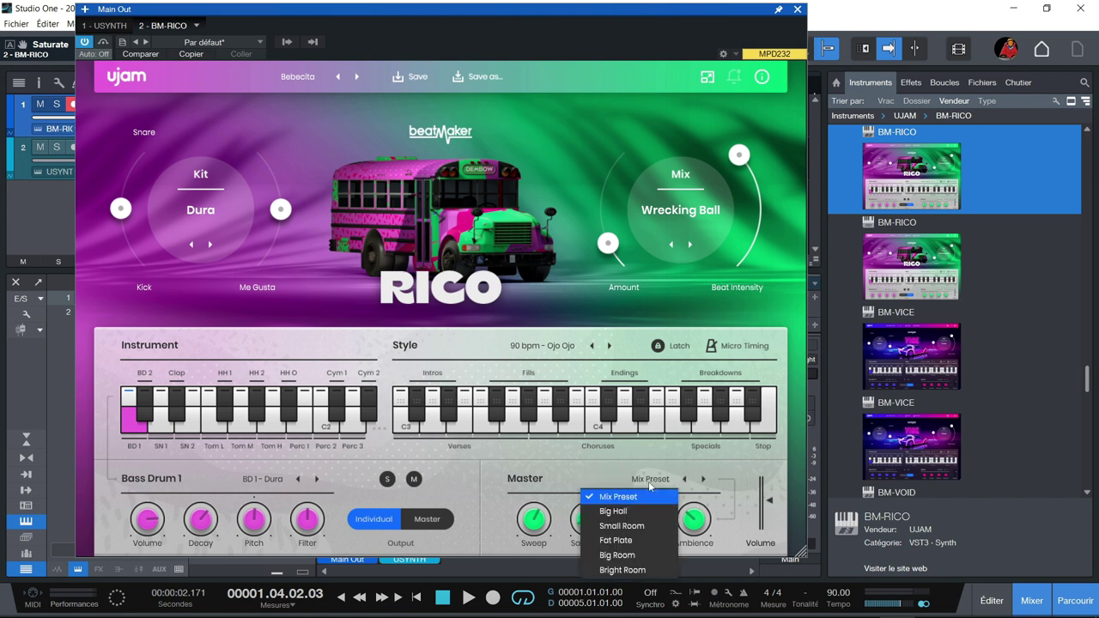
click(636, 554)
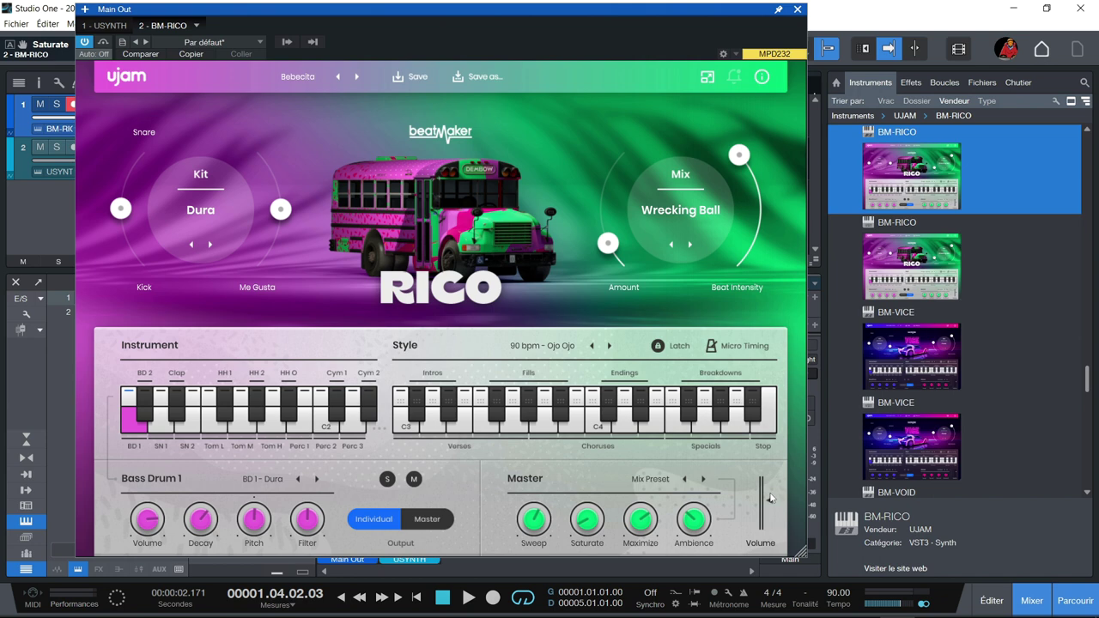
Try Latch mode on the style patterns and route Bass Drum 1 back to the Master output.
click(657, 347)
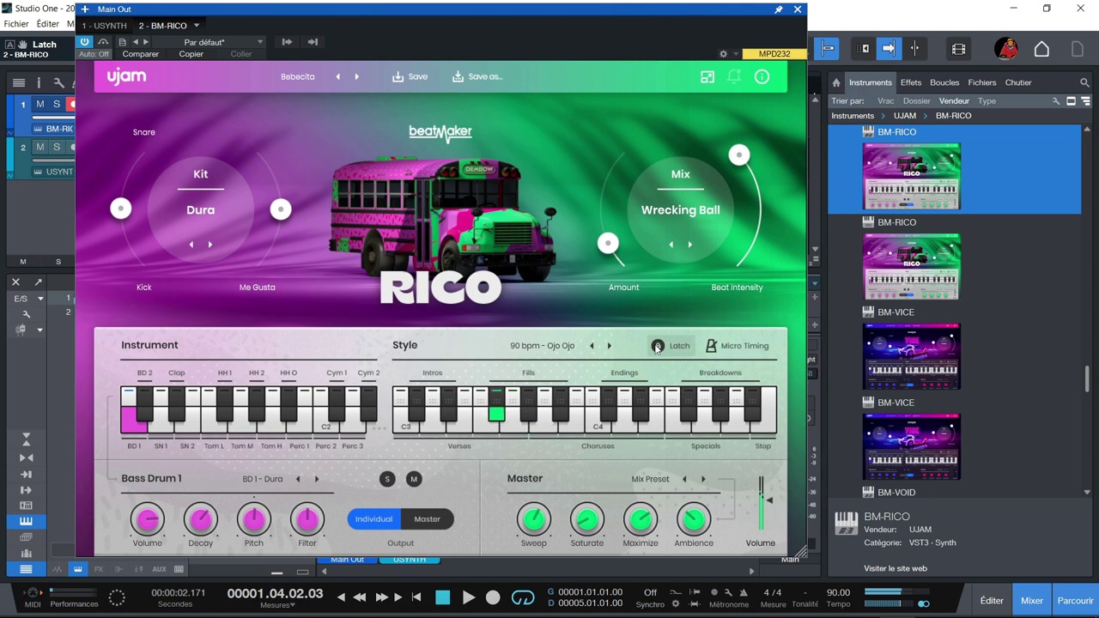
click(443, 523)
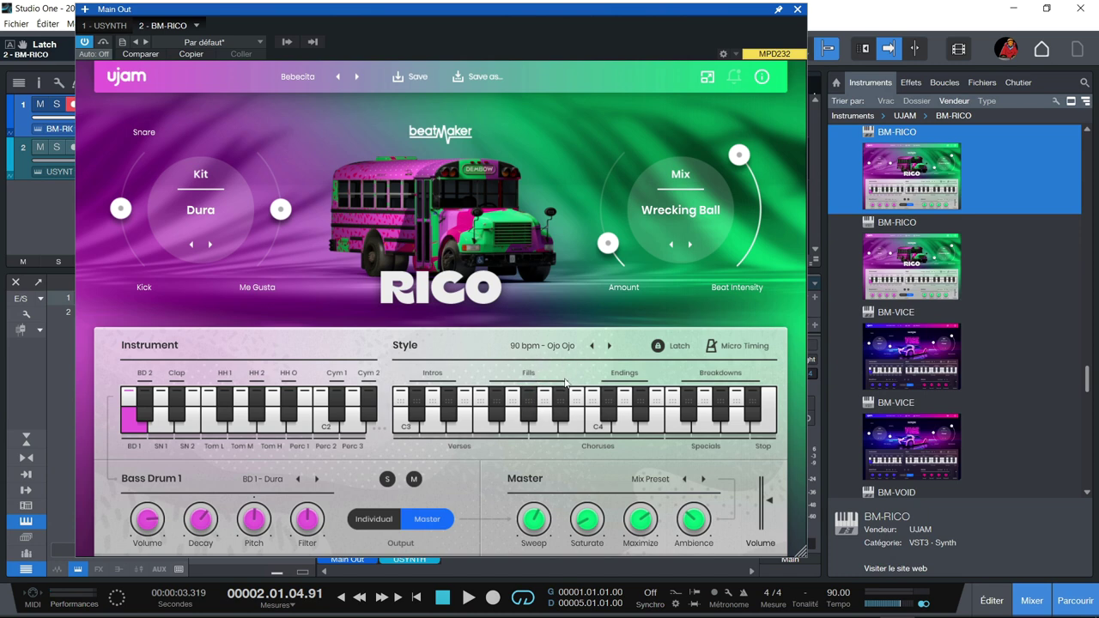
Review the list of styles, keeping 90 bpm - Ojo Ojo, and reveal the arrangement by moving the RICO window aside and hiding the mixer.
click(541, 346)
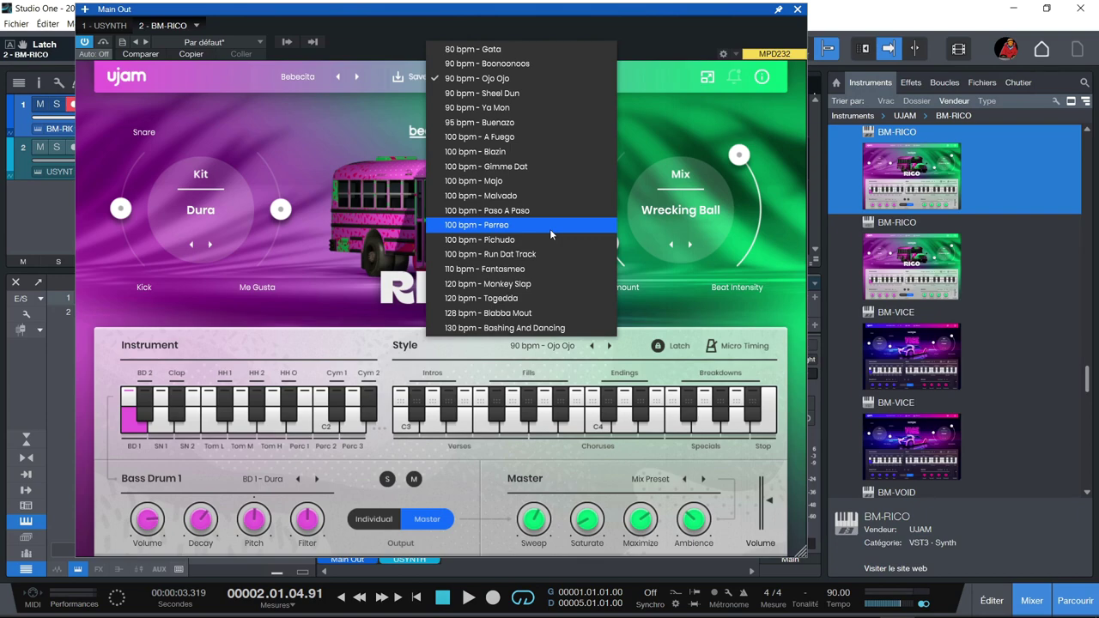
drag(649, 9, 947, 6)
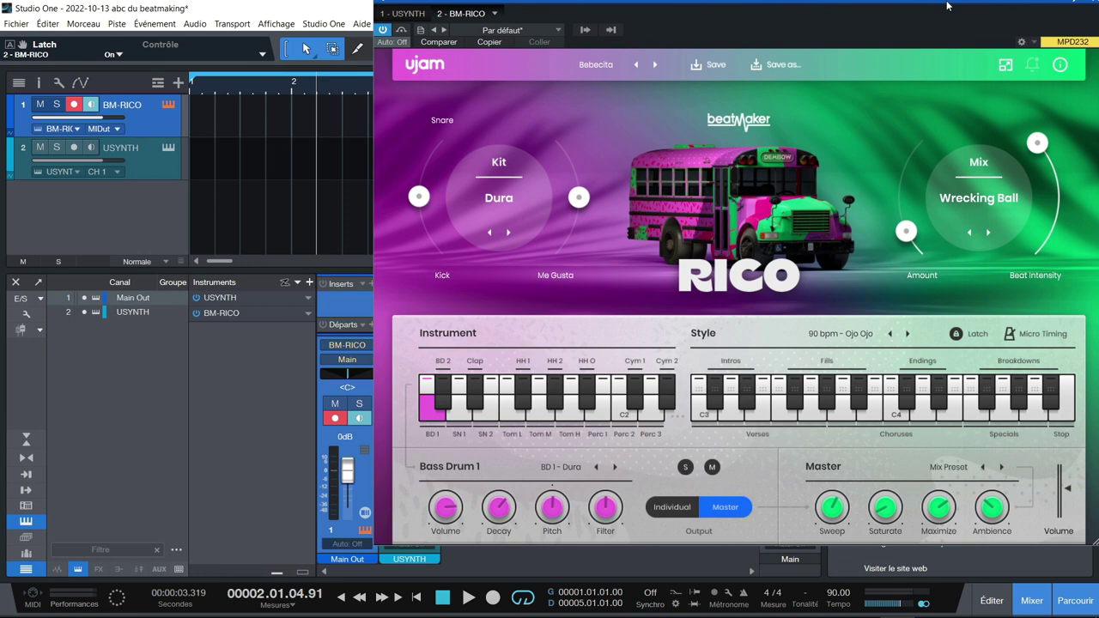
key(F3)
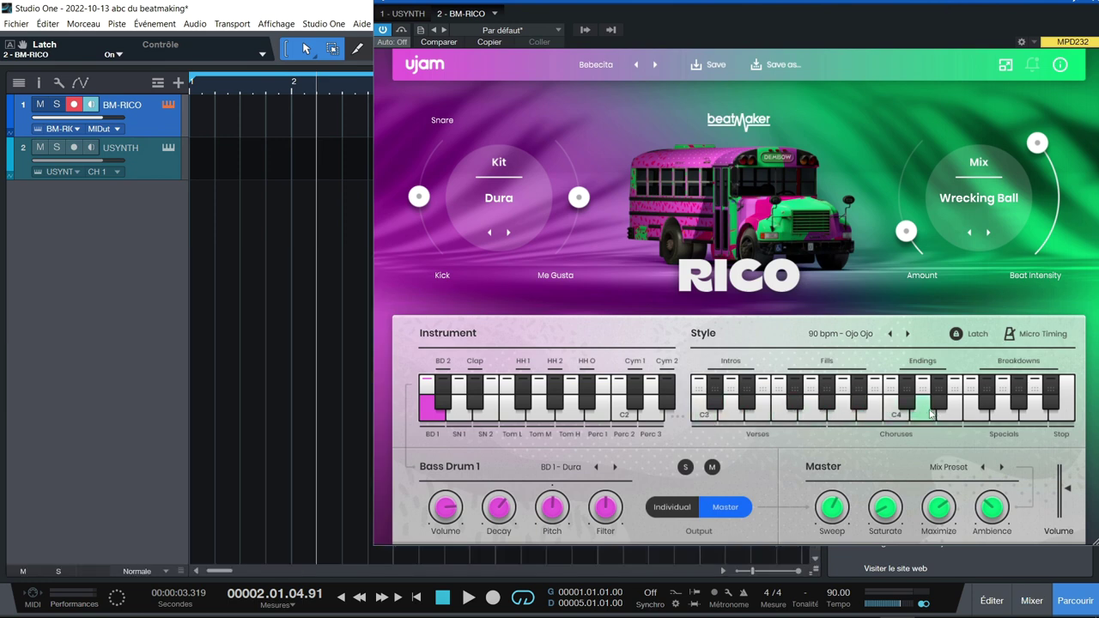
Audition the C3 verse pattern of the Ojo Ojo style and turn Latch off.
click(697, 393)
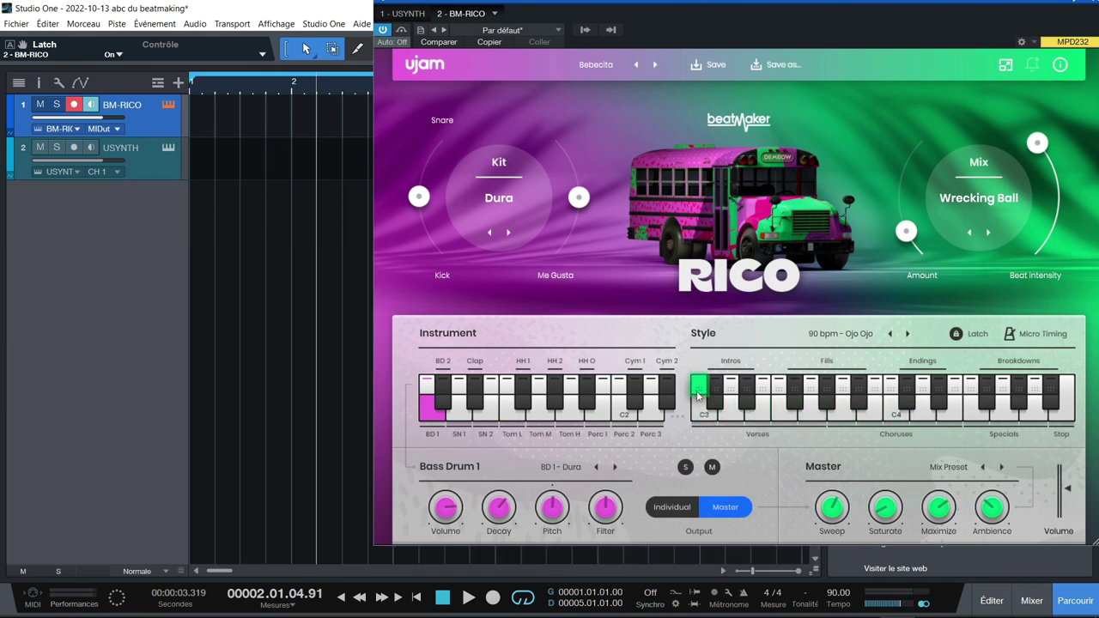
click(728, 393)
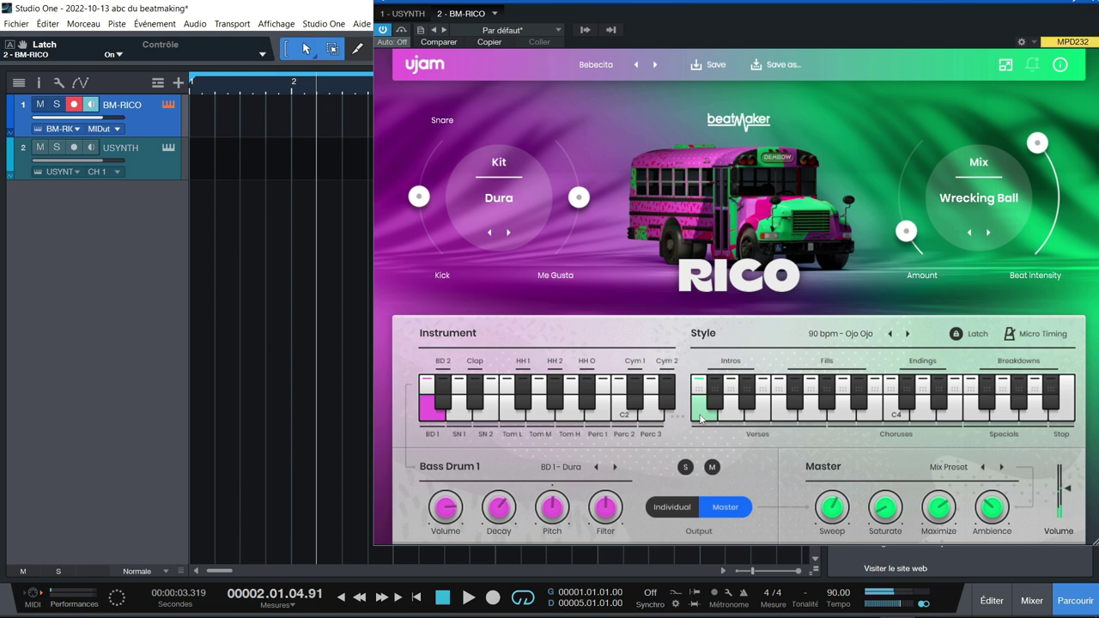
click(730, 418)
click(697, 411)
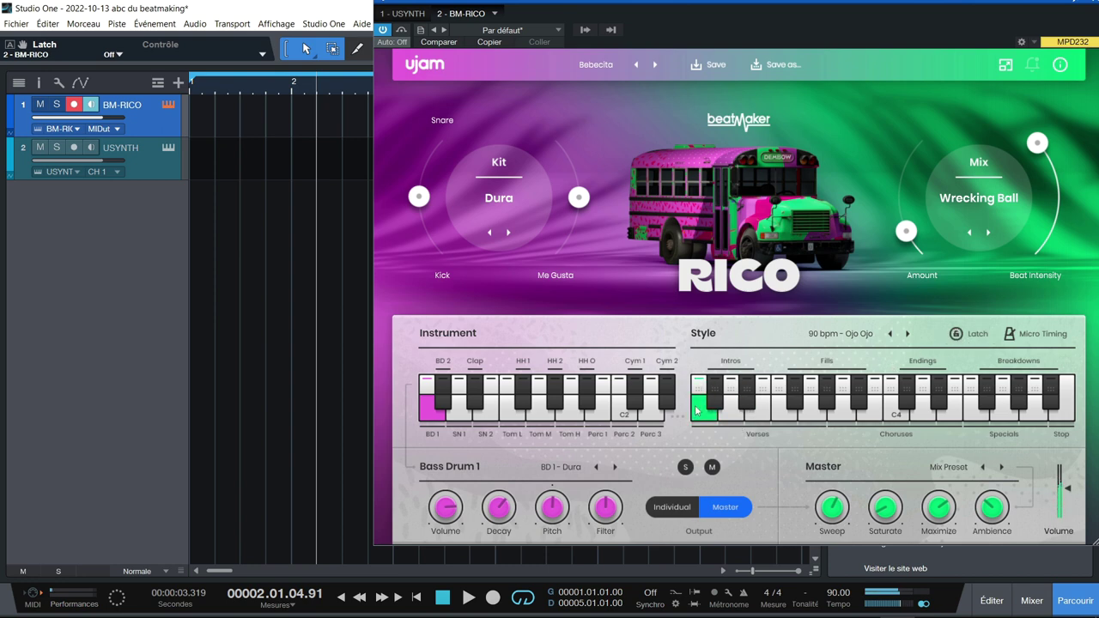
click(700, 391)
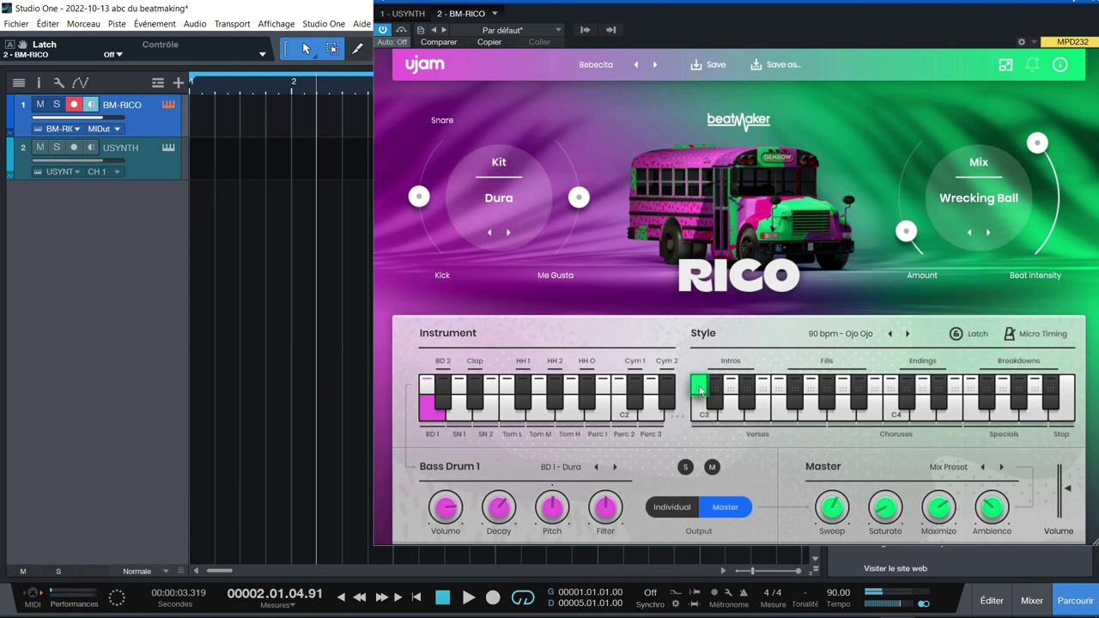
Place the C3 pattern as a MIDI clip at bar 1 of the BM-RICO track and play it, uncovering the arrangement.
mouse_move(700, 391)
mouse_down()
mouse_move(412, 267)
mouse_move(210, 120)
mouse_up()
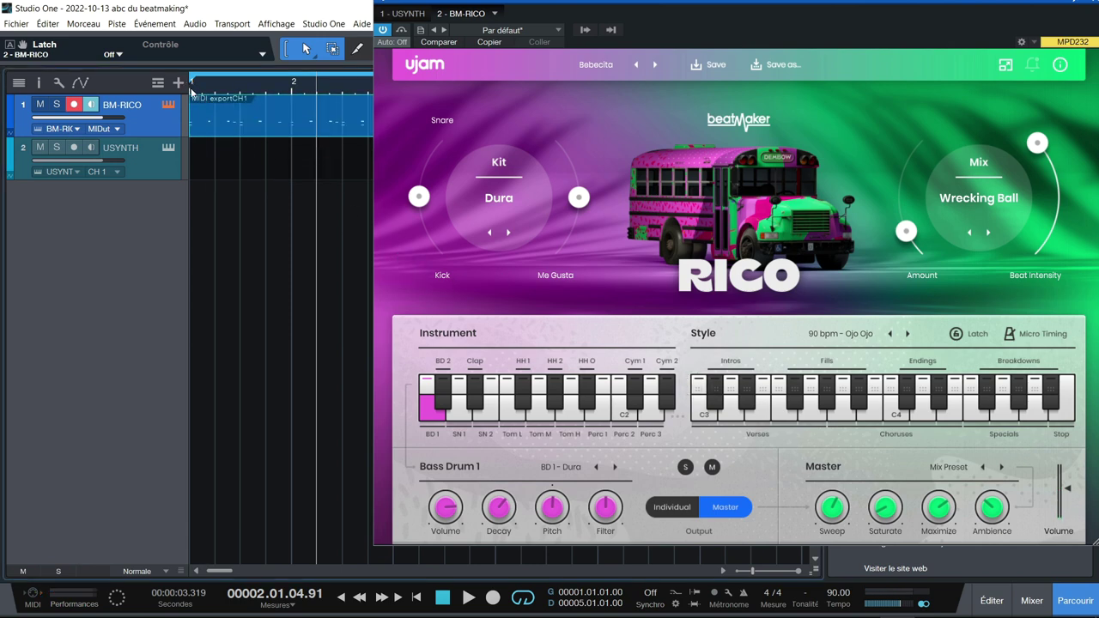
key(space)
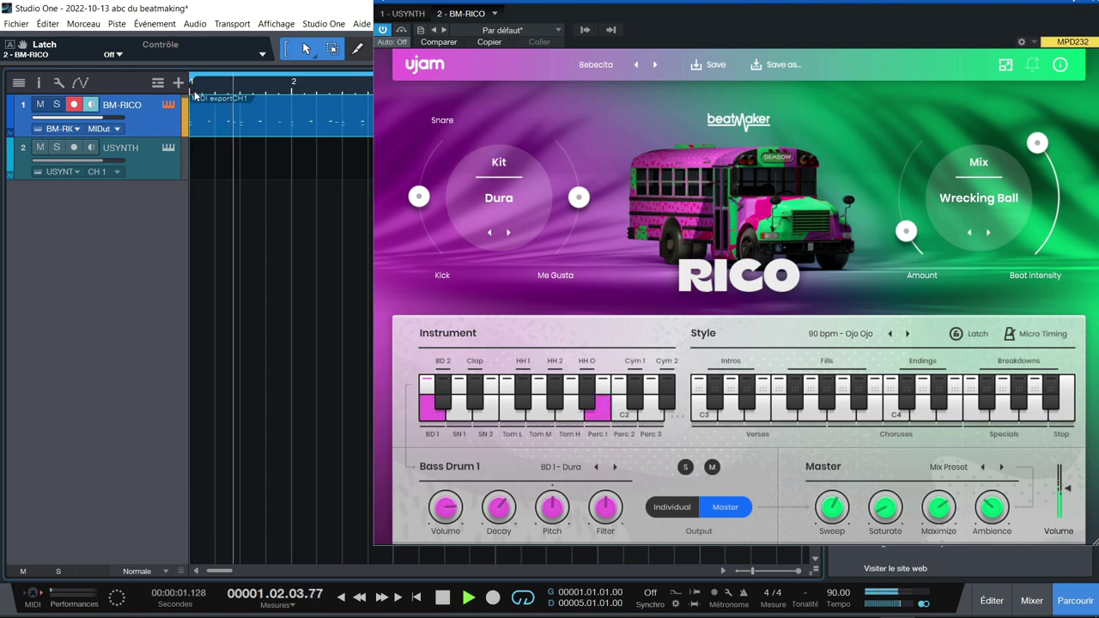
drag(871, 5, 694, 177)
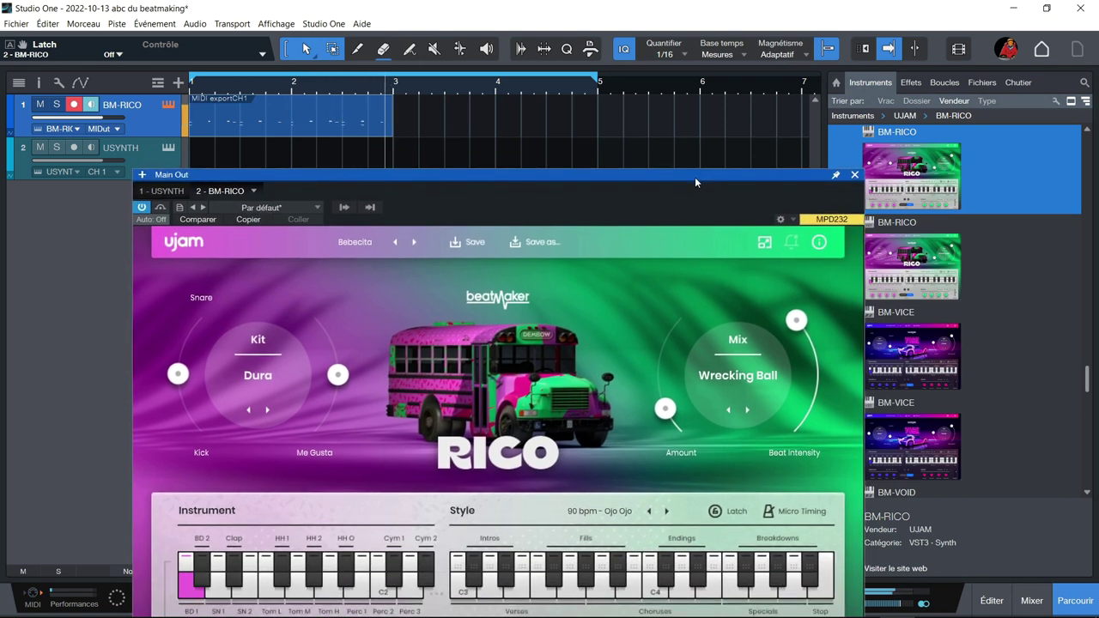
Preview the G3 style pattern, add it as a MIDI clip at bar 3 of the BM-RICO track and play the arrangement.
click(576, 591)
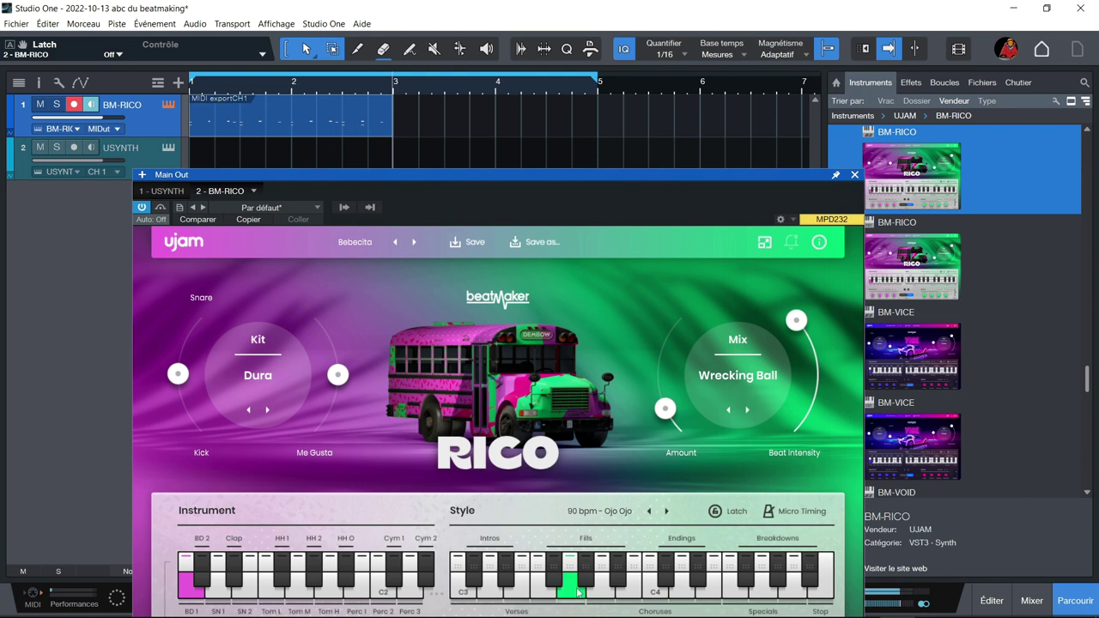
click(569, 574)
drag(569, 573, 419, 123)
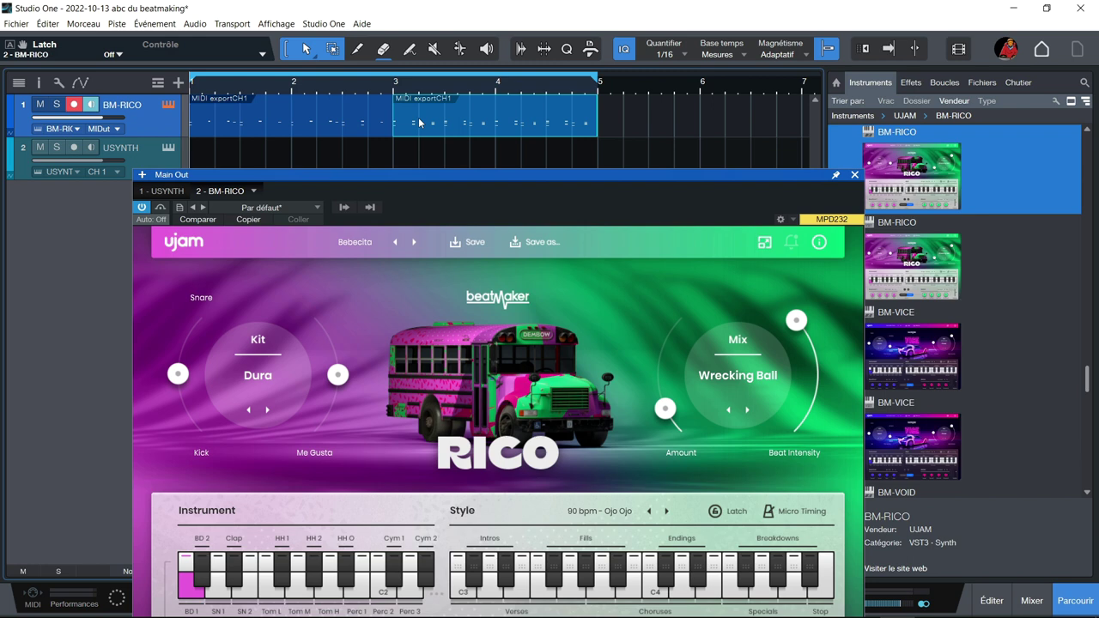
key(space)
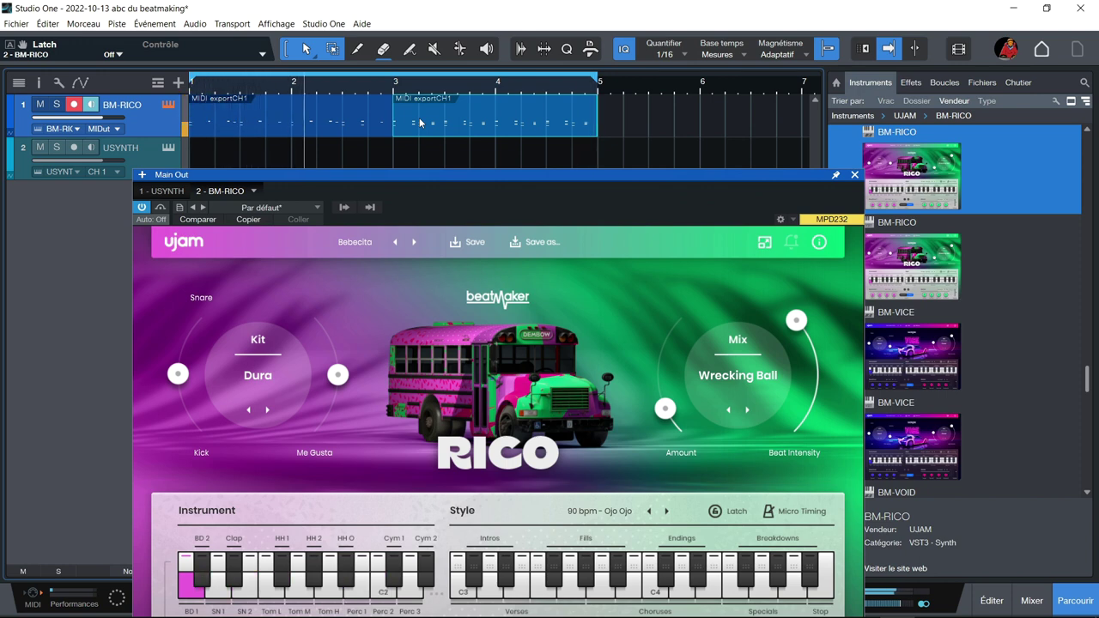
Replace the clip at bar 1 of the BM-RICO track with the F3 verse pattern and play the arrangement.
click(341, 123)
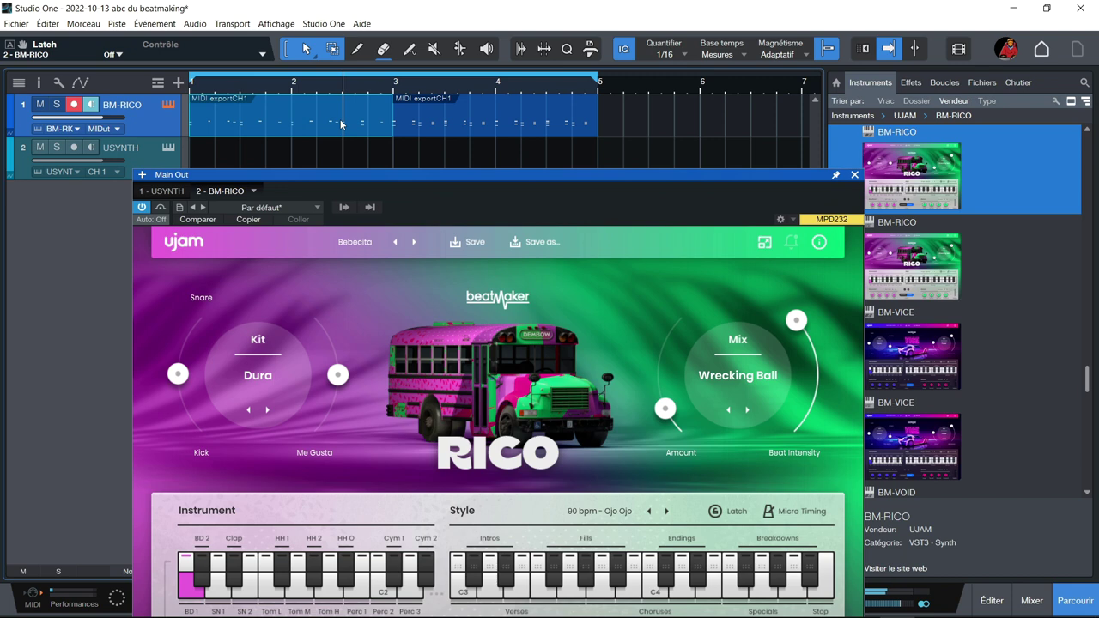
key(Delete)
click(608, 589)
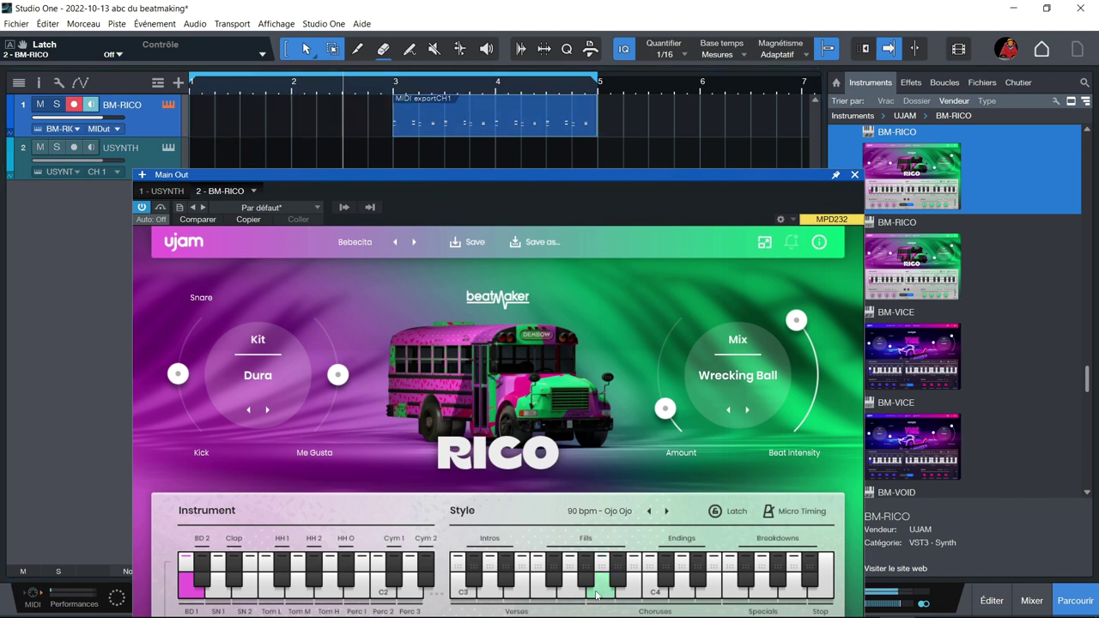
click(552, 569)
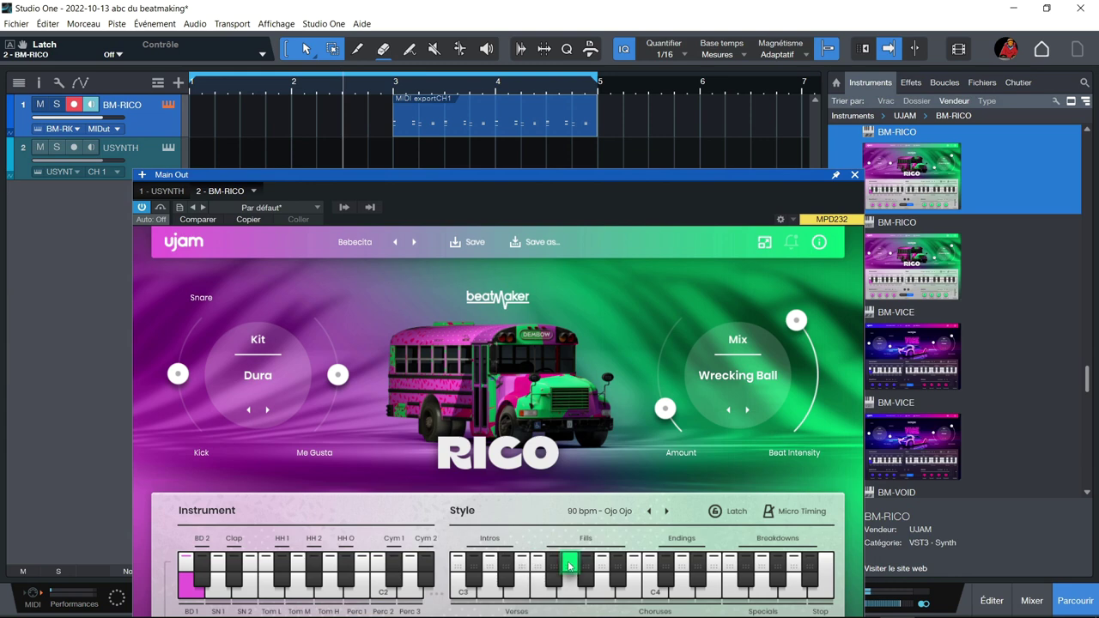
click(542, 566)
drag(543, 567, 212, 125)
key(space)
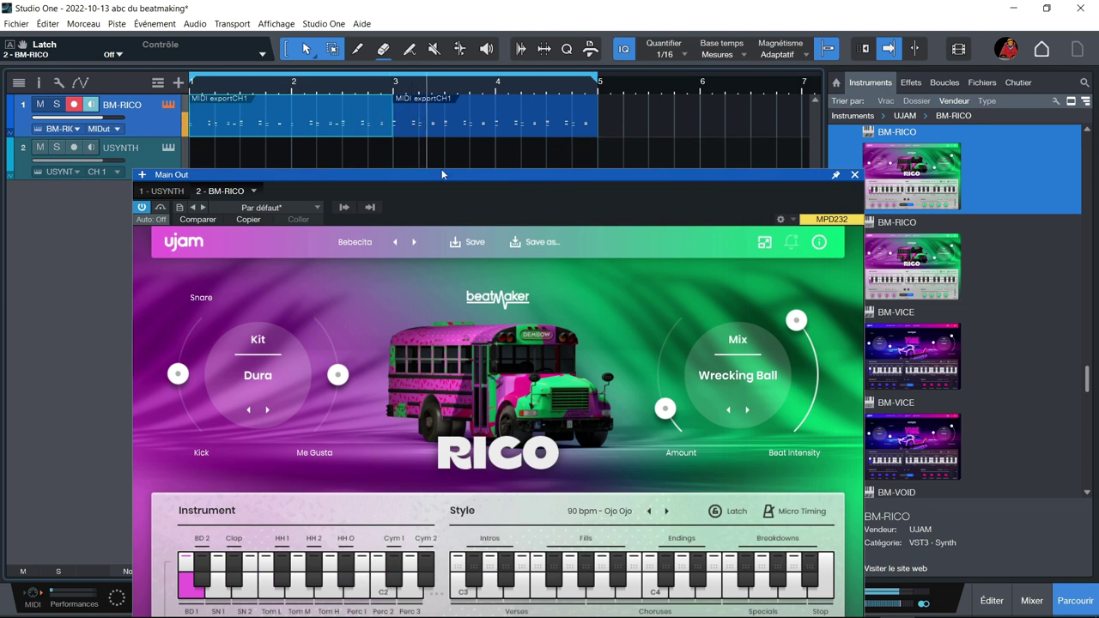
Close the RICO window and open the first BM-RICO clip in the note editor.
drag(515, 176, 506, 143)
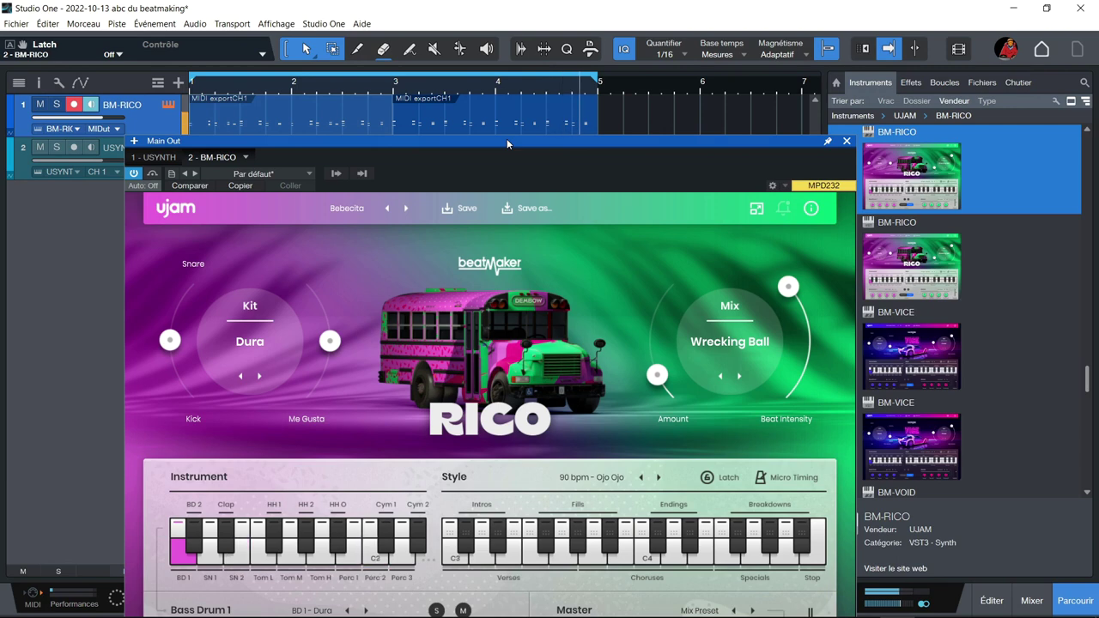
click(845, 142)
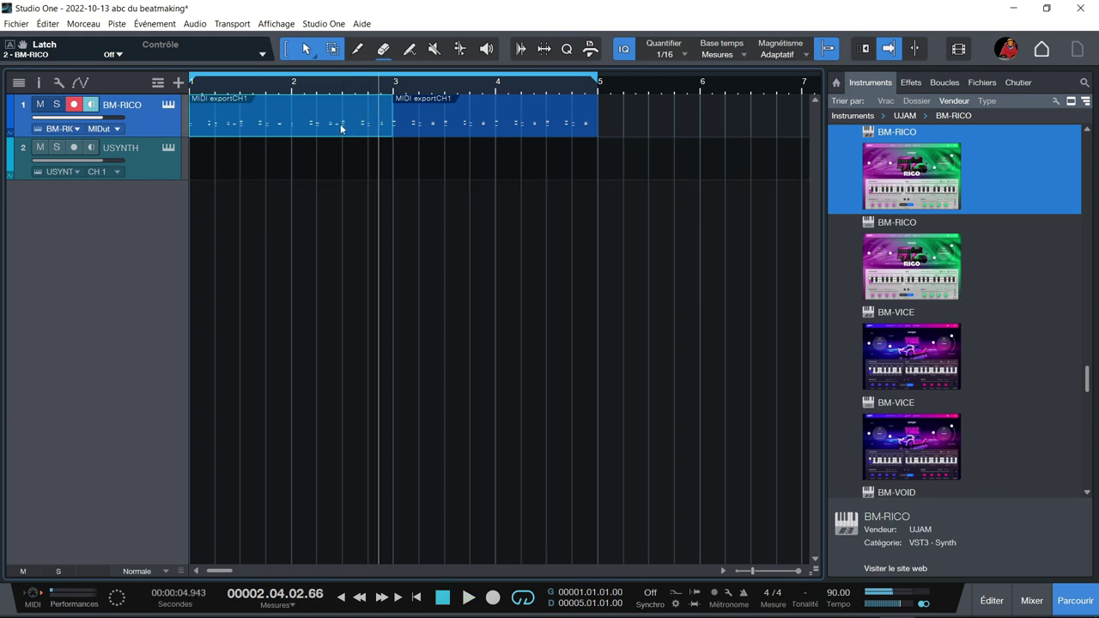
double_click(341, 127)
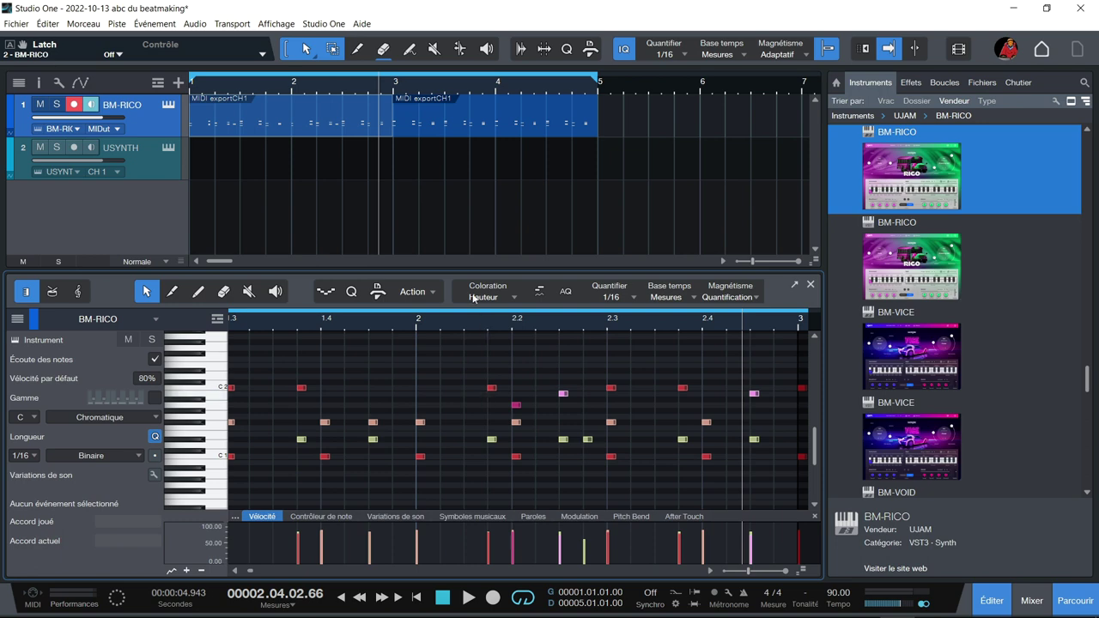
Reopen the RICO window, switch the kit to Piquete and try its Me Gusta control during playback, leaving it at 0 %.
click(168, 106)
drag(357, 140, 371, 60)
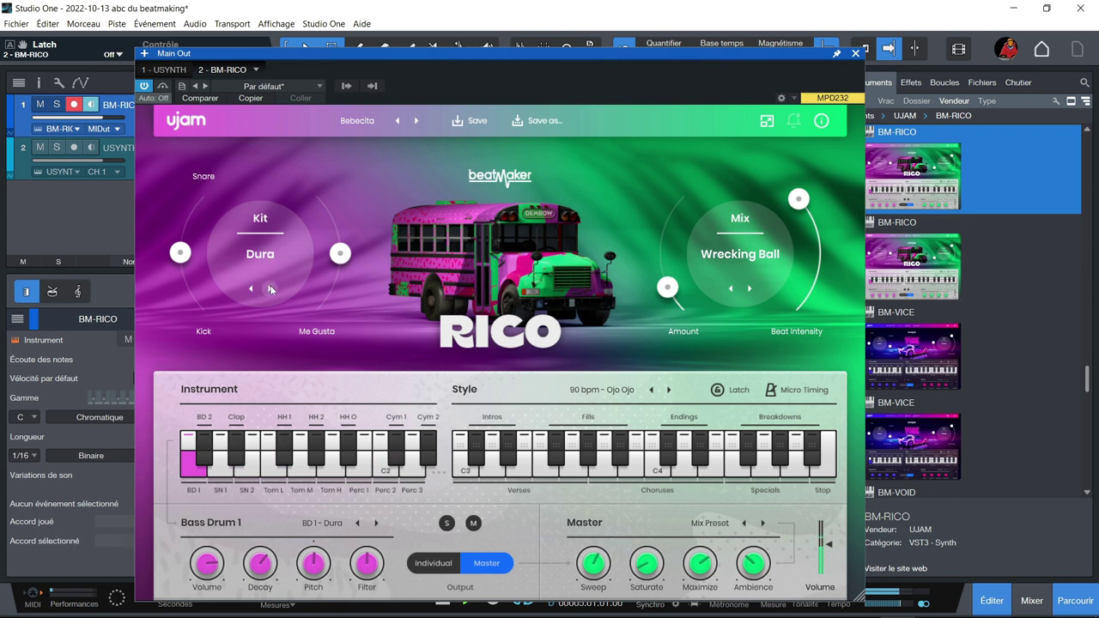
click(270, 290)
mouse_move(341, 257)
mouse_down()
mouse_move(334, 189)
mouse_move(337, 296)
mouse_move(316, 341)
mouse_move(336, 300)
mouse_move(350, 204)
mouse_move(342, 257)
mouse_up()
click(270, 290)
drag(347, 255, 405, 257)
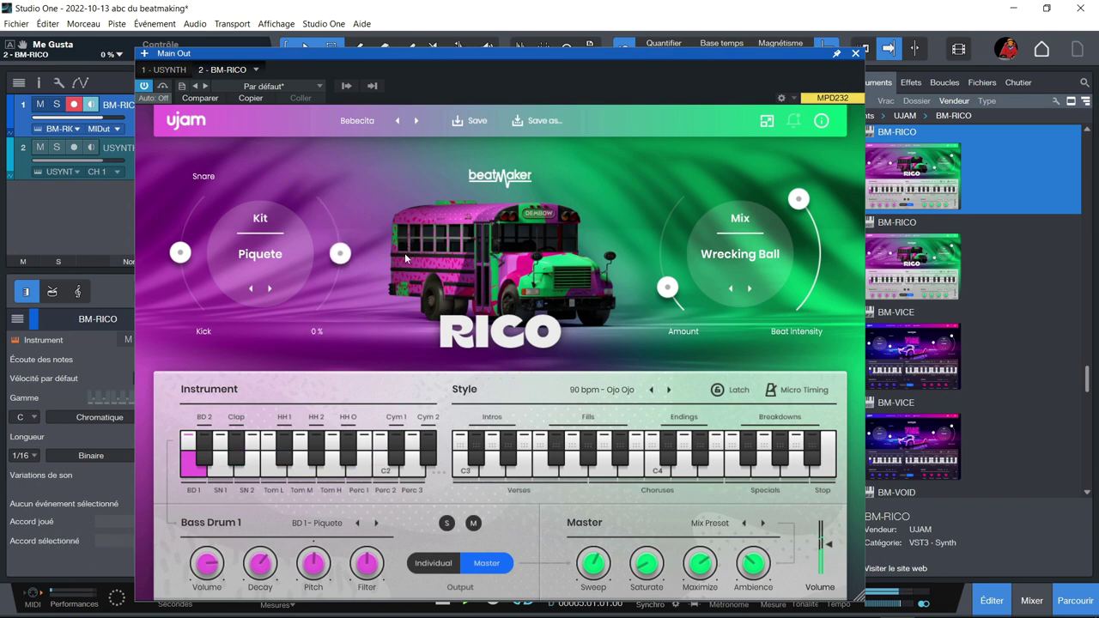
Try the Algarate kit with Me Gusta at -100 %, and return the control to its centre.
click(269, 288)
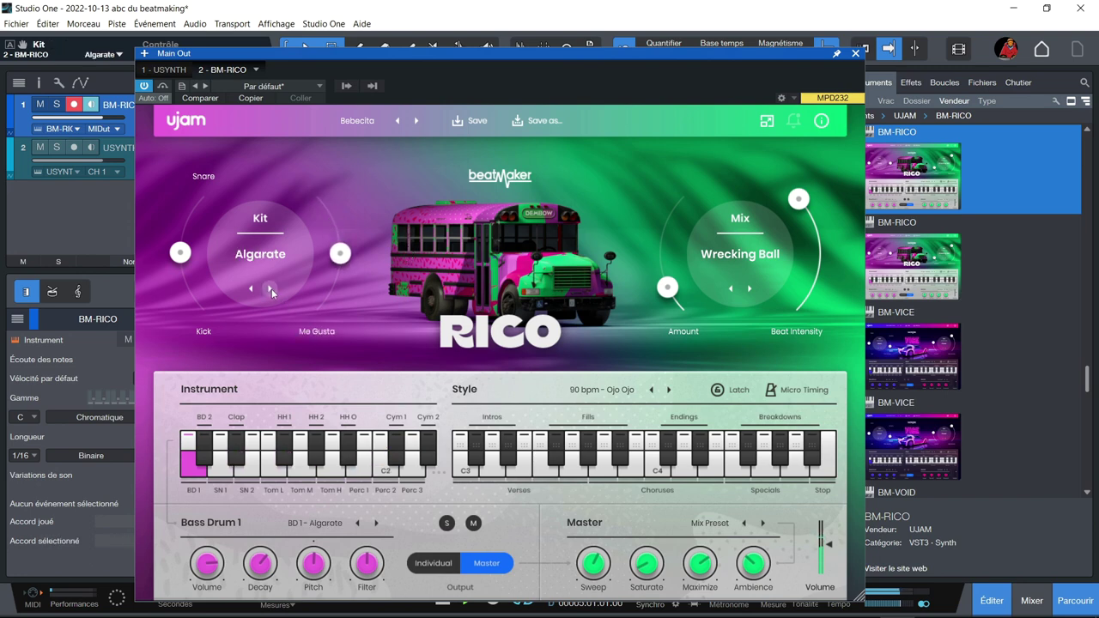
drag(340, 253, 339, 333)
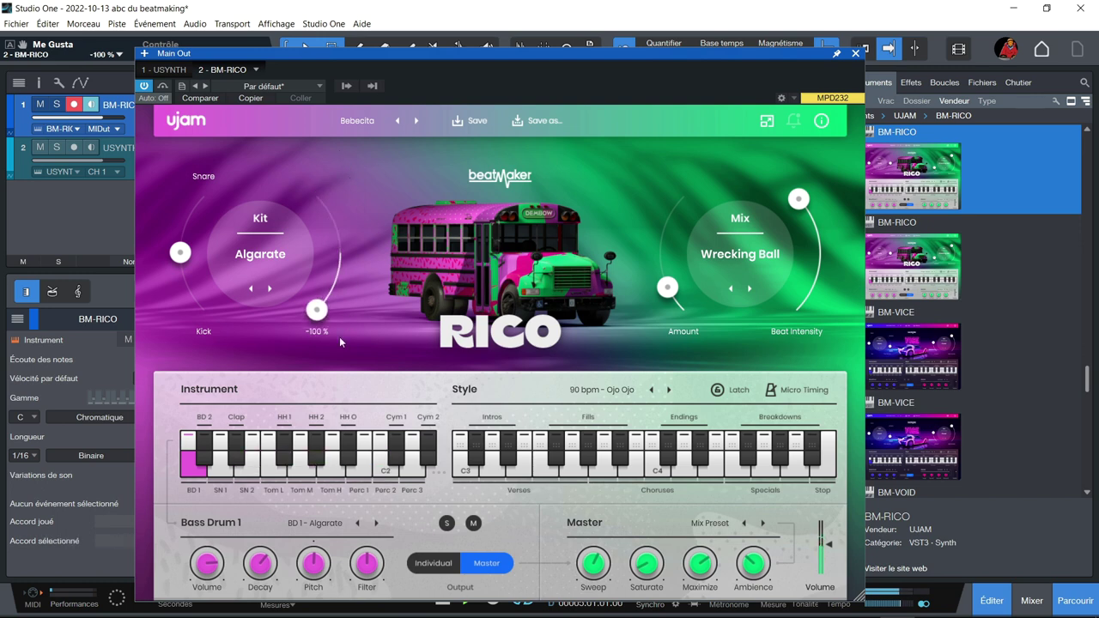
drag(333, 347, 346, 246)
Switch the kit to Guayar, try Me Gusta at its upper extreme, and return the control to about the centre.
click(269, 290)
drag(340, 250, 355, 150)
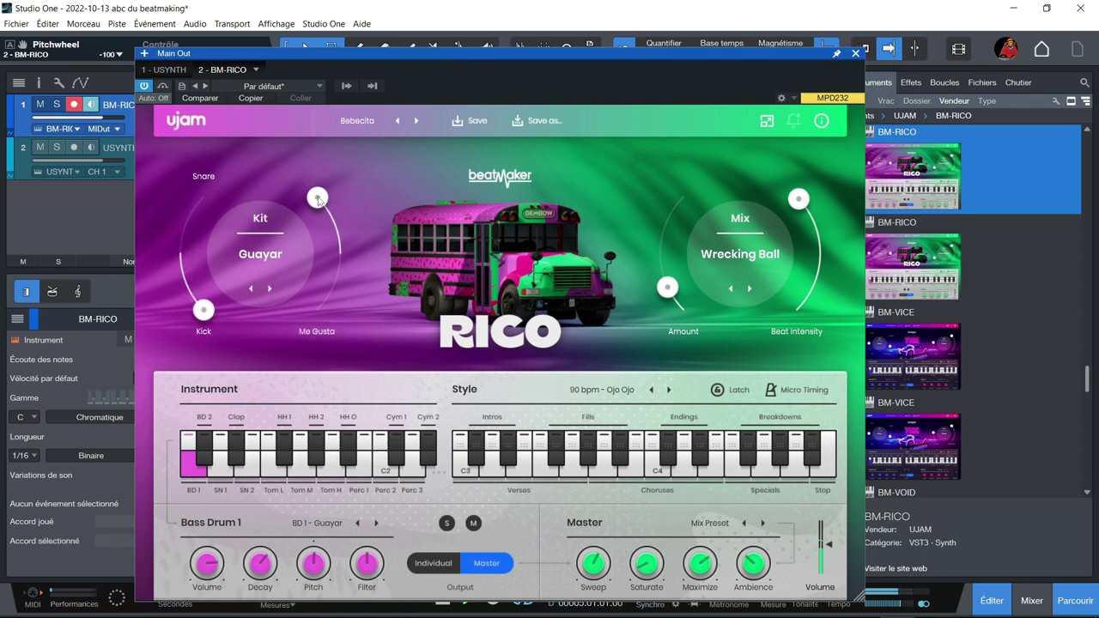
drag(318, 199, 343, 258)
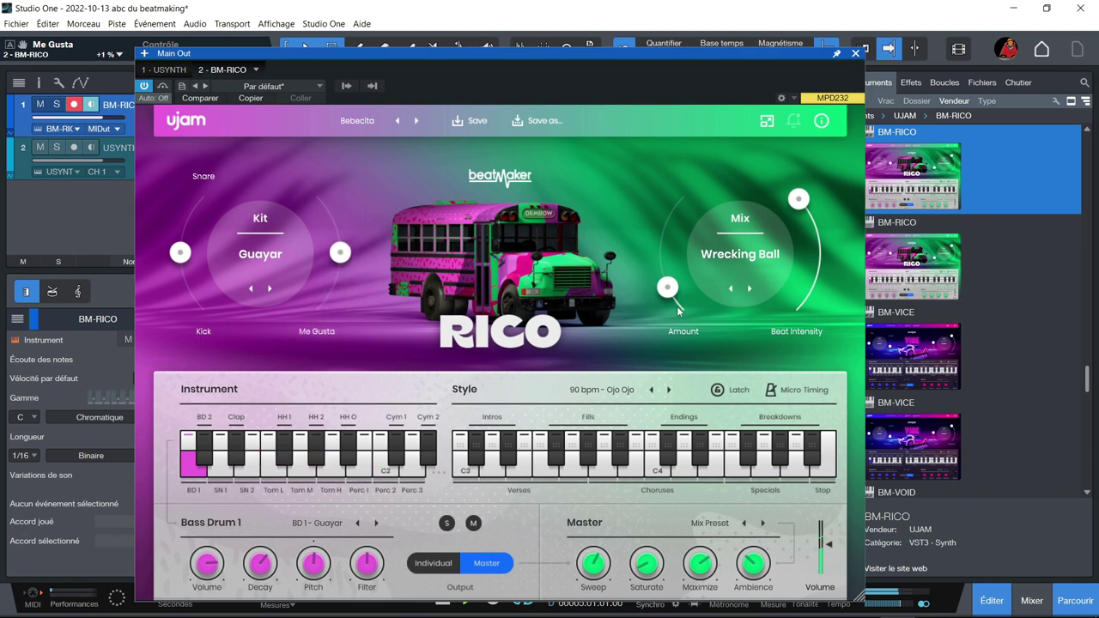
Switch the Mix effect profile to Broken Sub.
click(750, 290)
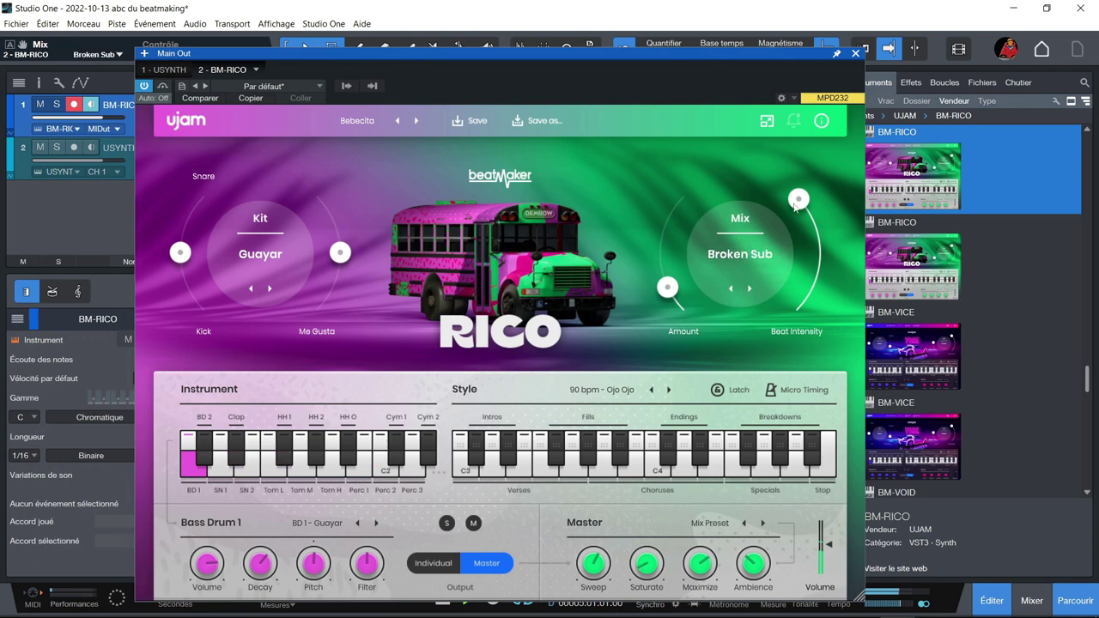
Raise the Broken Sub mix Amount to 60.6, and try the Wide Punch mix with Amount at 100.
drag(798, 199, 730, 255)
drag(667, 287, 663, 237)
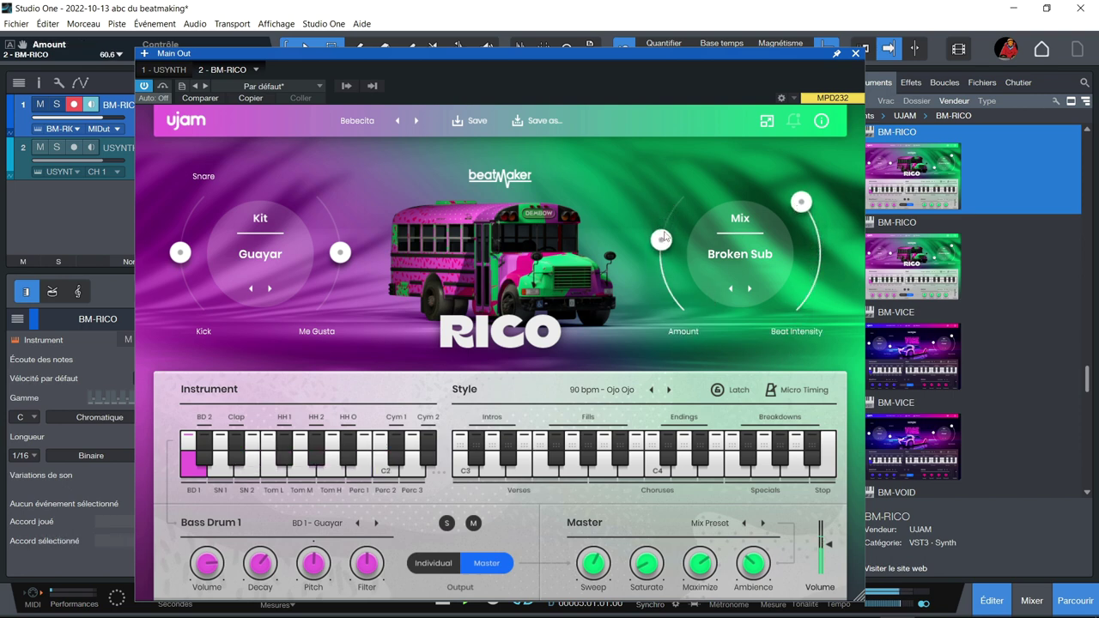
click(750, 288)
drag(663, 242, 681, 157)
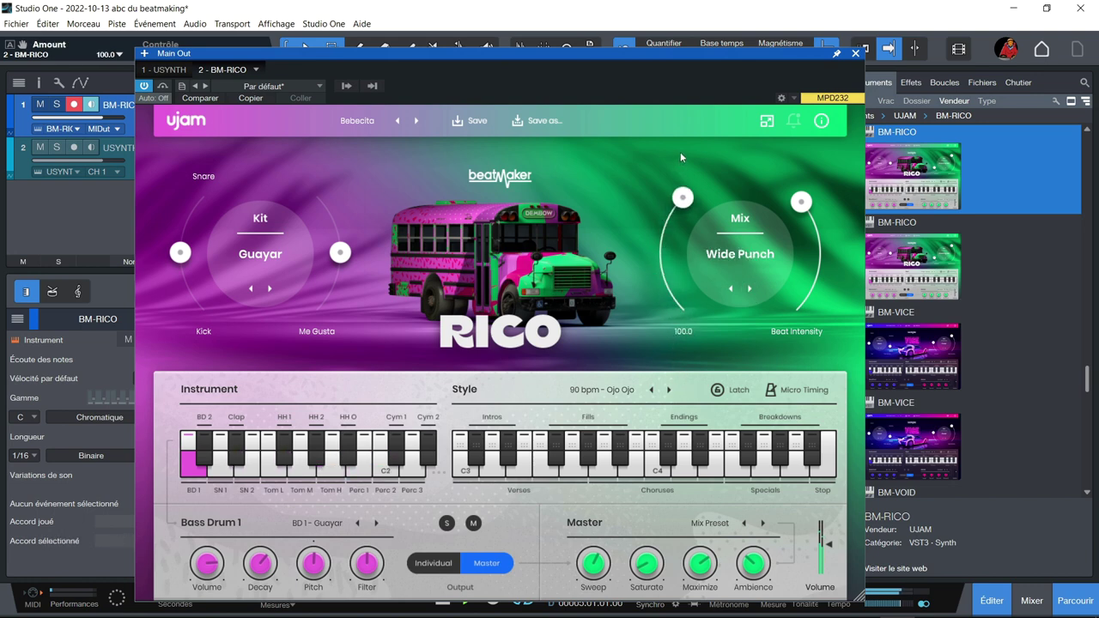
Advance the Mix through Good 2 Go to Fried & Crunchy and set the Amount to 95.3.
click(749, 290)
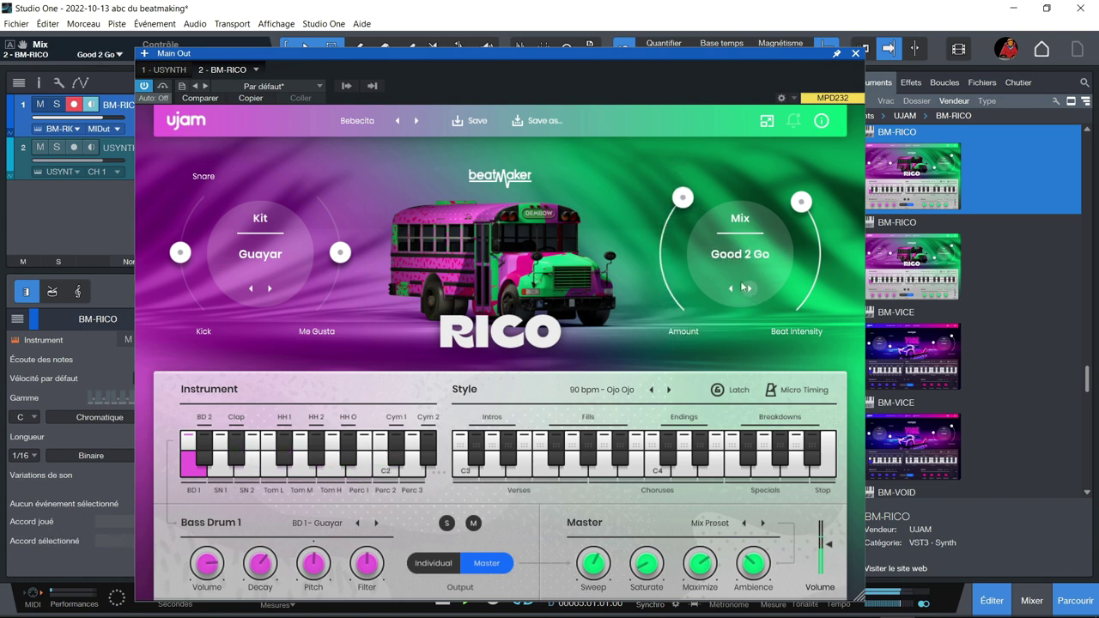
click(748, 290)
drag(683, 198, 686, 271)
click(749, 290)
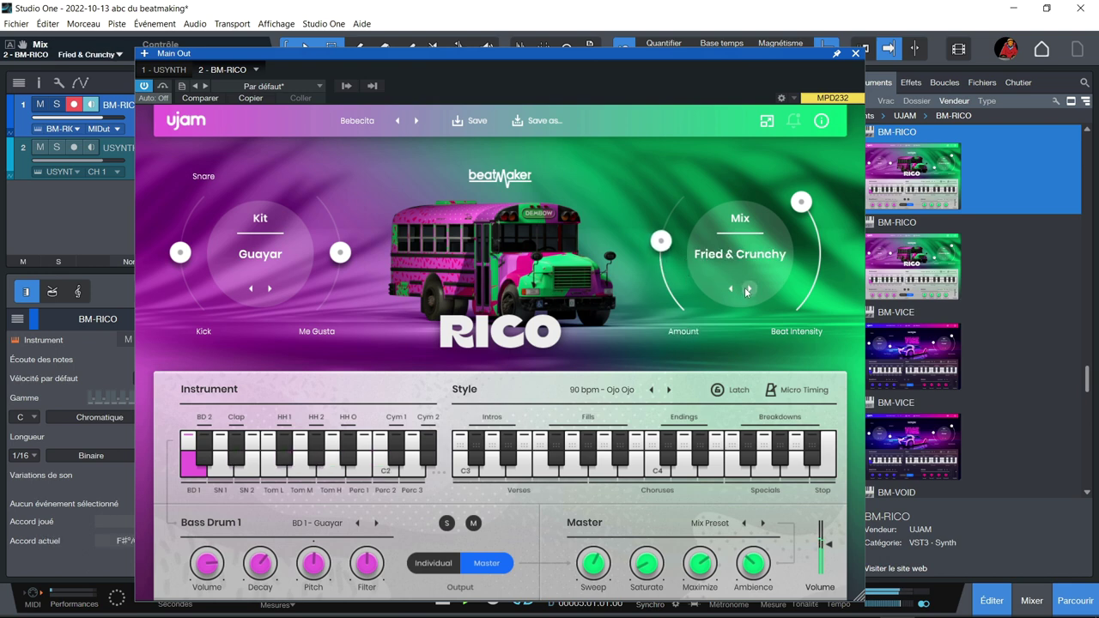
drag(661, 241, 653, 182)
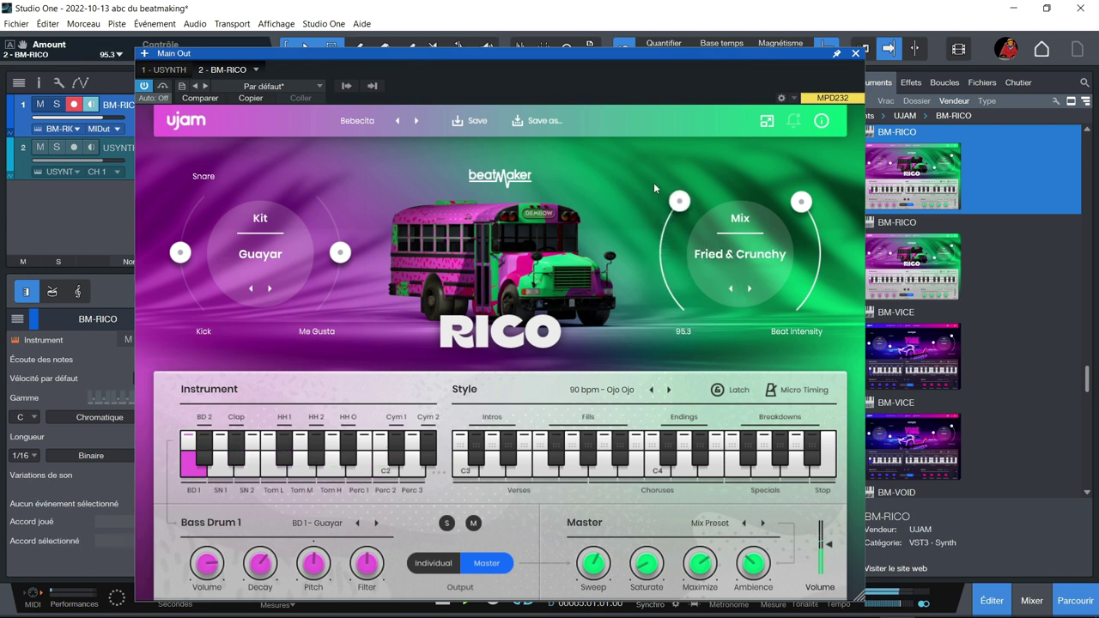
Try the Phased Whack mix with a lowered Amount, and the Grain Chomper mix with Amount at 0.
click(748, 290)
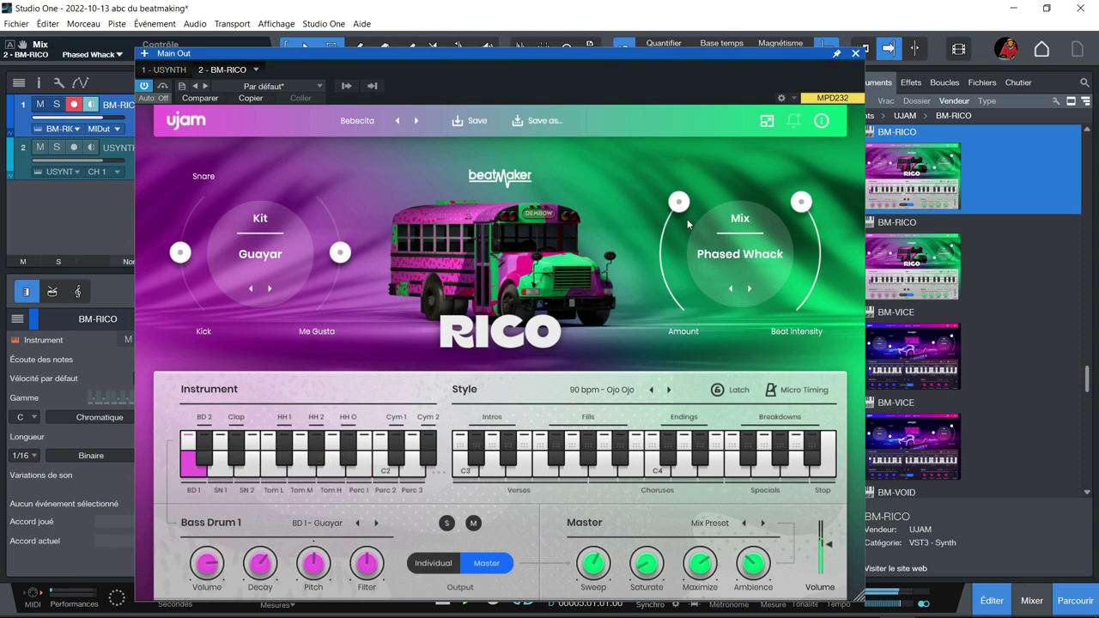
drag(678, 201, 686, 314)
click(749, 289)
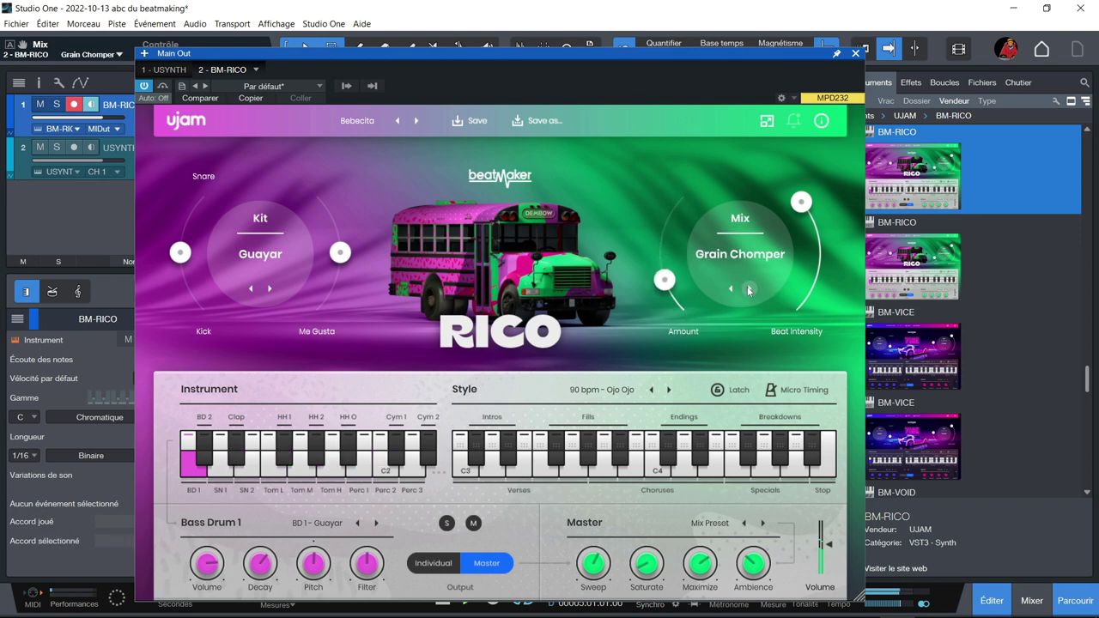
drag(663, 282, 647, 360)
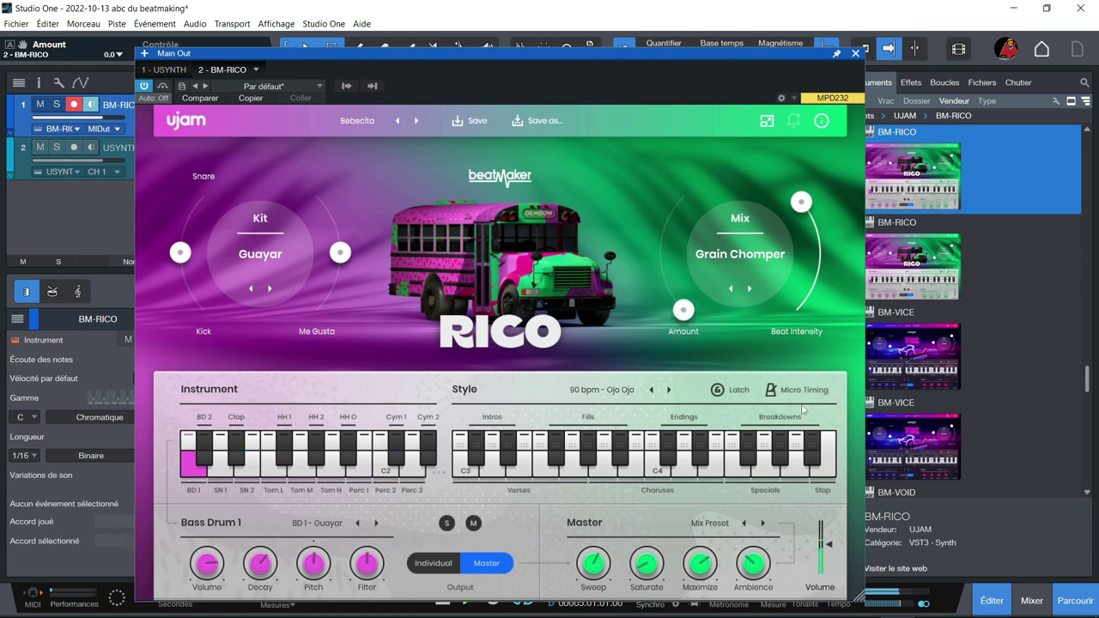
Switch the Mix to The Matrix and try its Amount at both extremes, leaving it at 48.3.
click(749, 290)
drag(683, 310, 615, 208)
click(749, 290)
drag(662, 237, 684, 379)
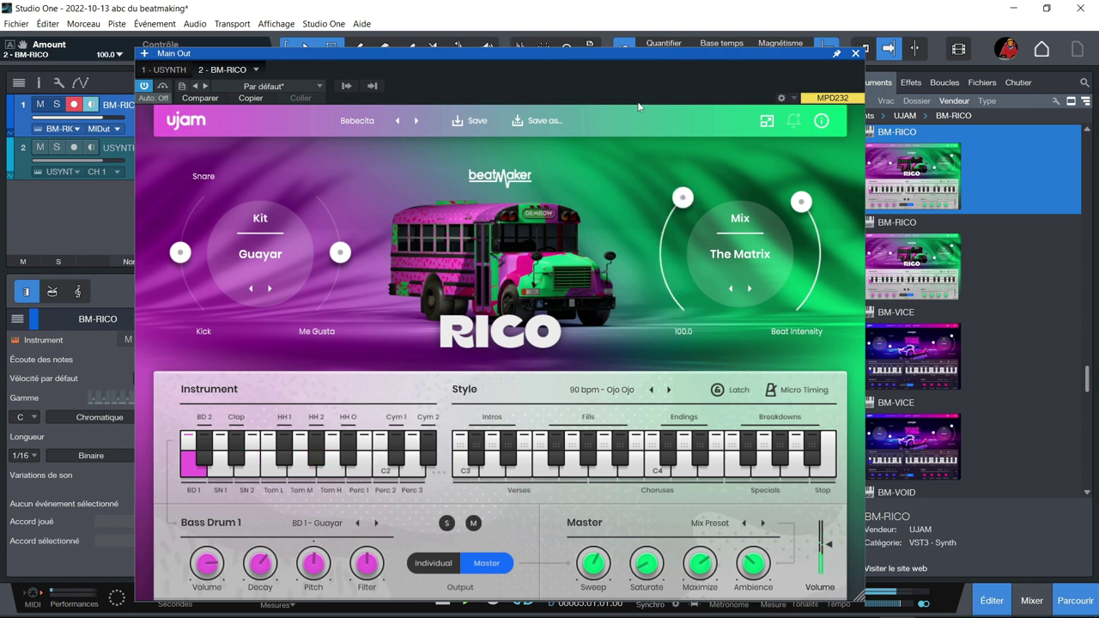
drag(684, 310, 616, 464)
drag(670, 531, 633, 264)
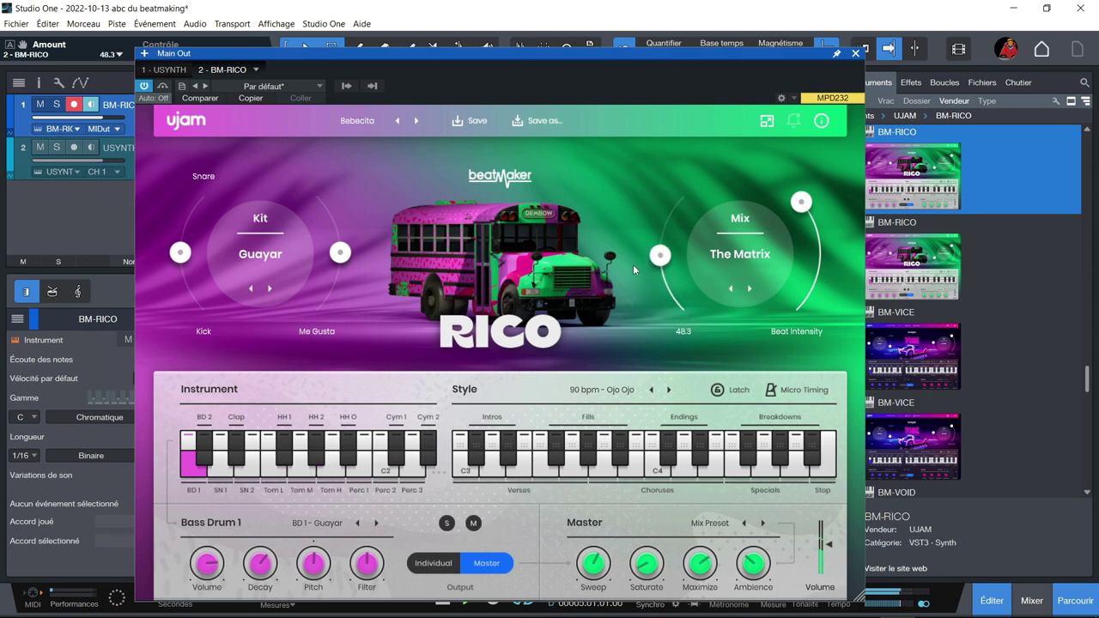
Switch the kit to Passa Passa and try the mix Amount at its maximum before leaving it at 33.3.
click(270, 289)
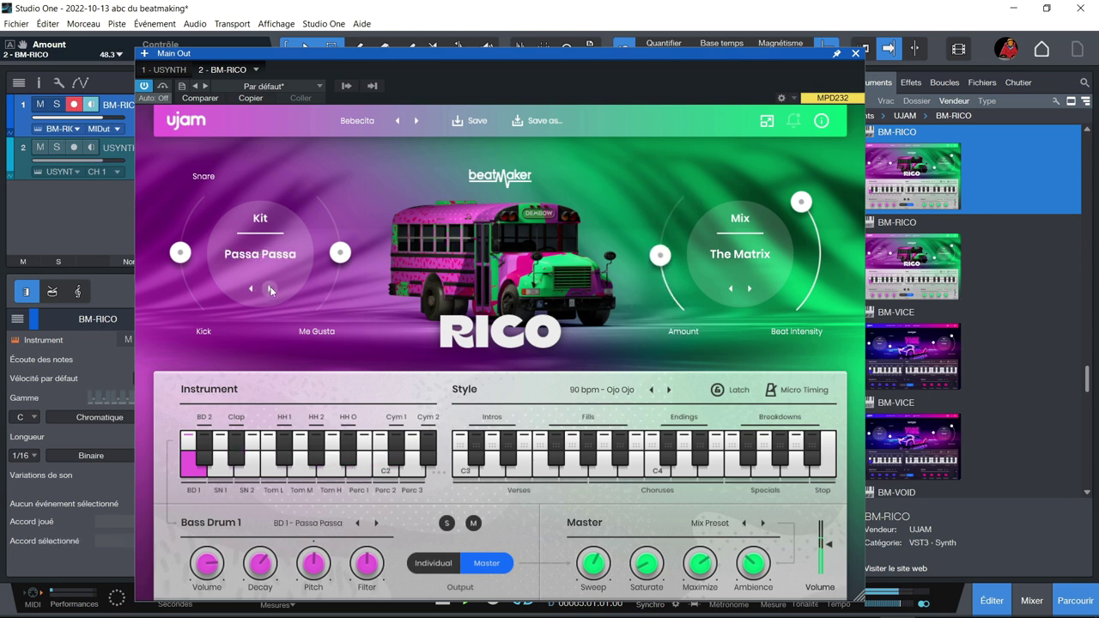
drag(660, 252, 640, 13)
drag(683, 198, 661, 272)
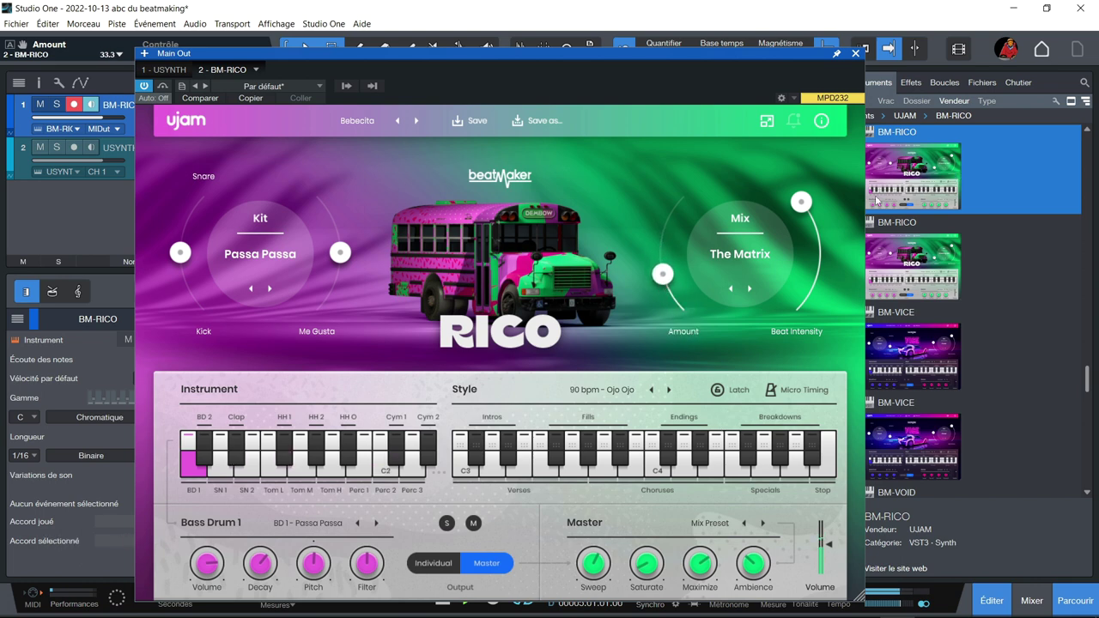
Set the Beat Intensity to 58 and raise the Passa Passa kit's Me Gusta control to +100 %.
drag(801, 200, 867, 276)
drag(820, 247, 818, 243)
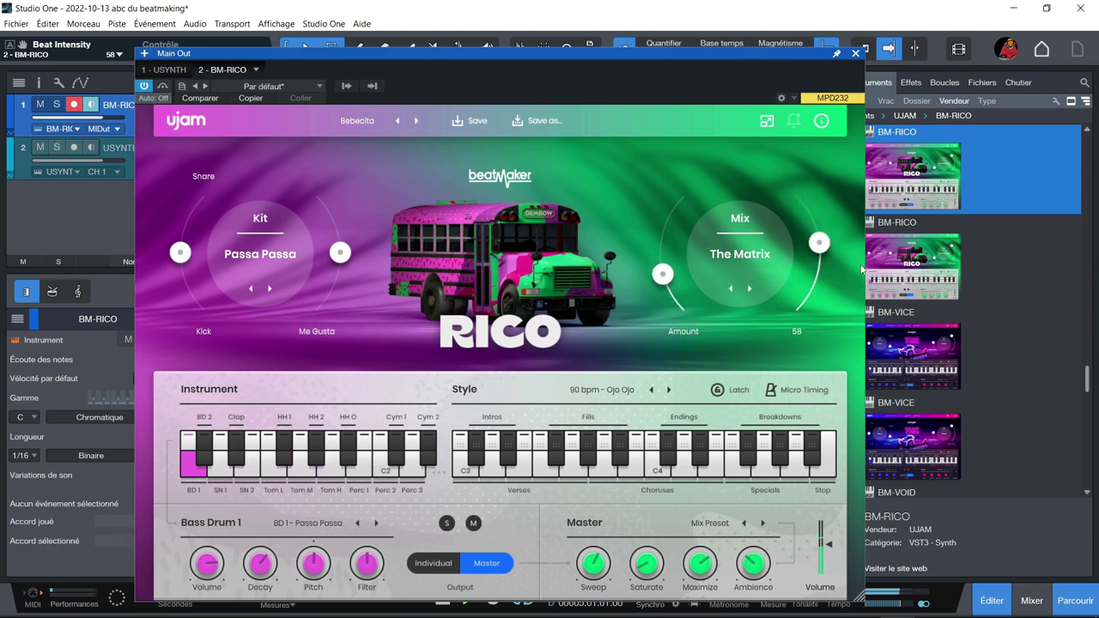
drag(340, 252, 371, 116)
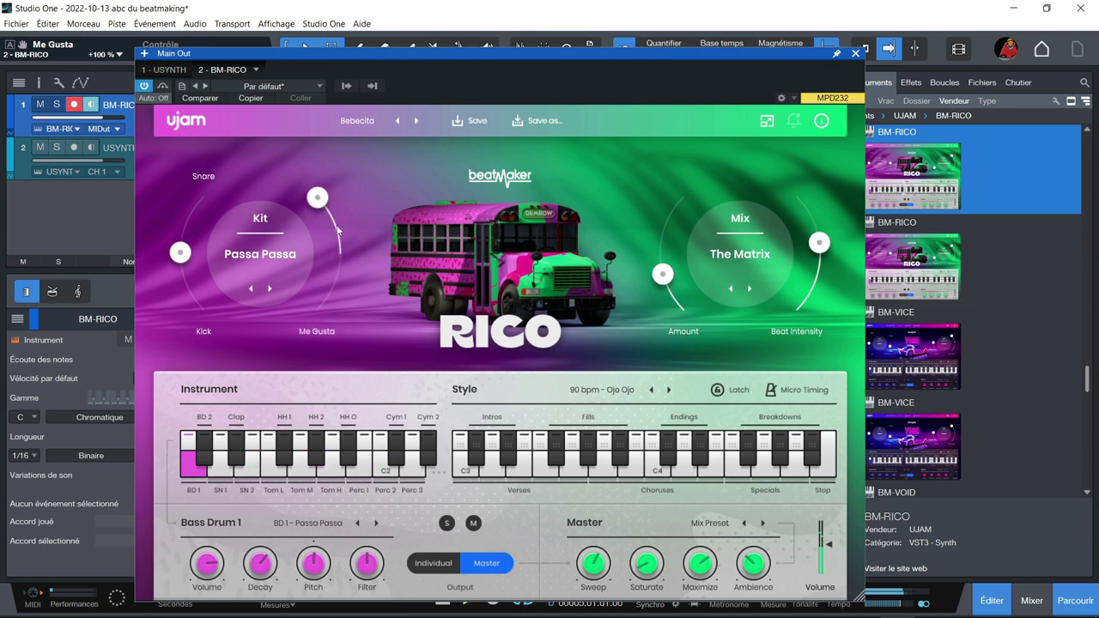
Combine the Guzumba kit with the 90 bpm - Sheel Dun style and trigger its first chorus pattern with Latch on.
click(268, 290)
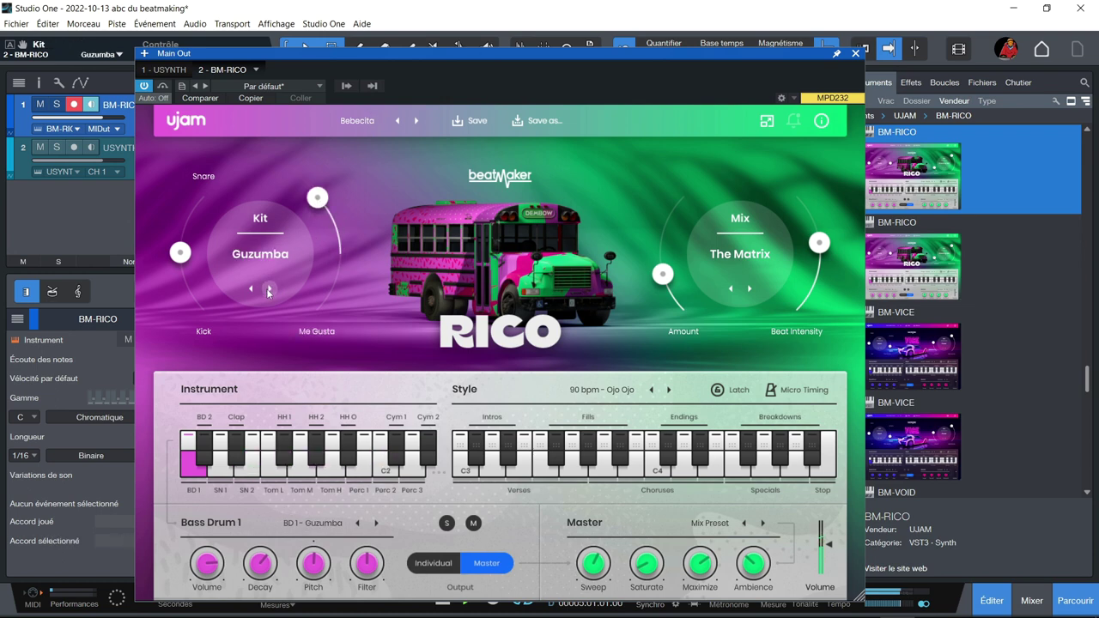
click(666, 394)
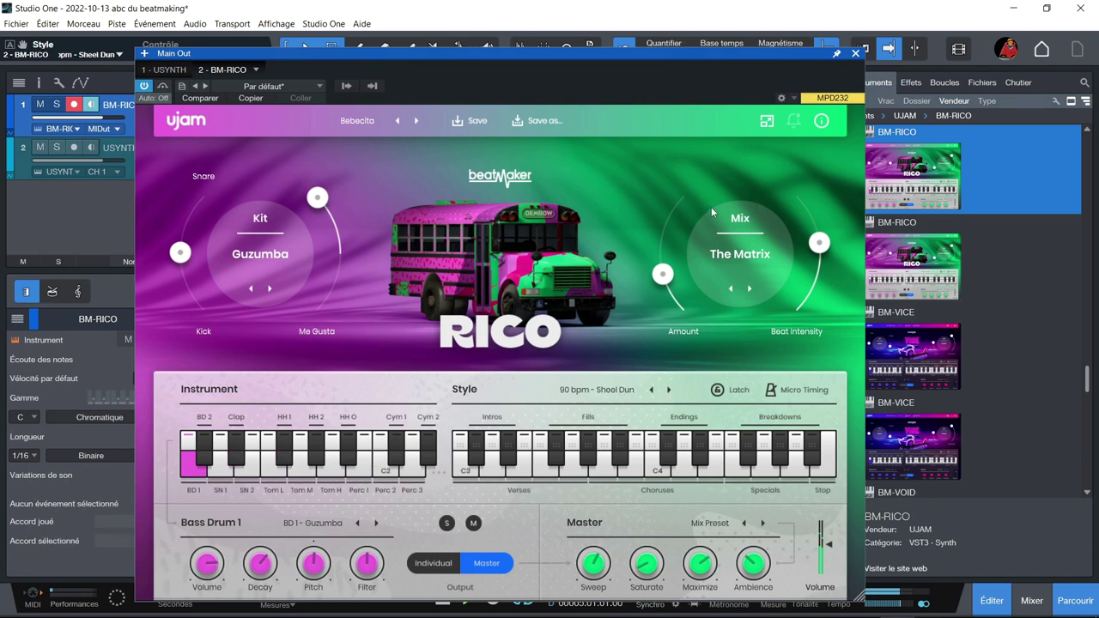
drag(767, 58, 746, 184)
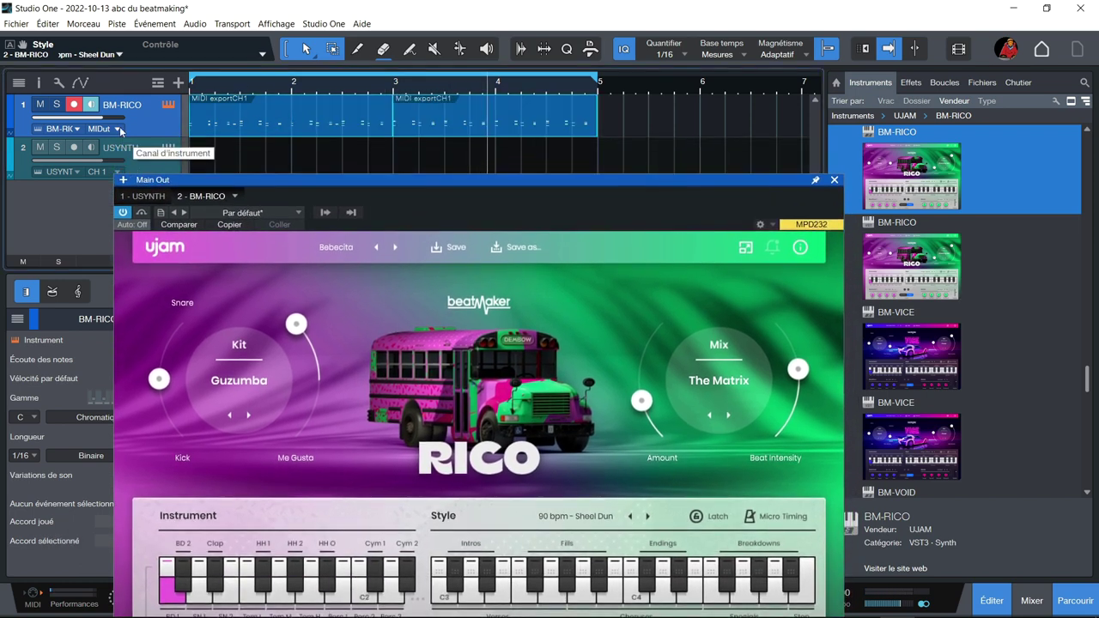
drag(514, 174, 479, 49)
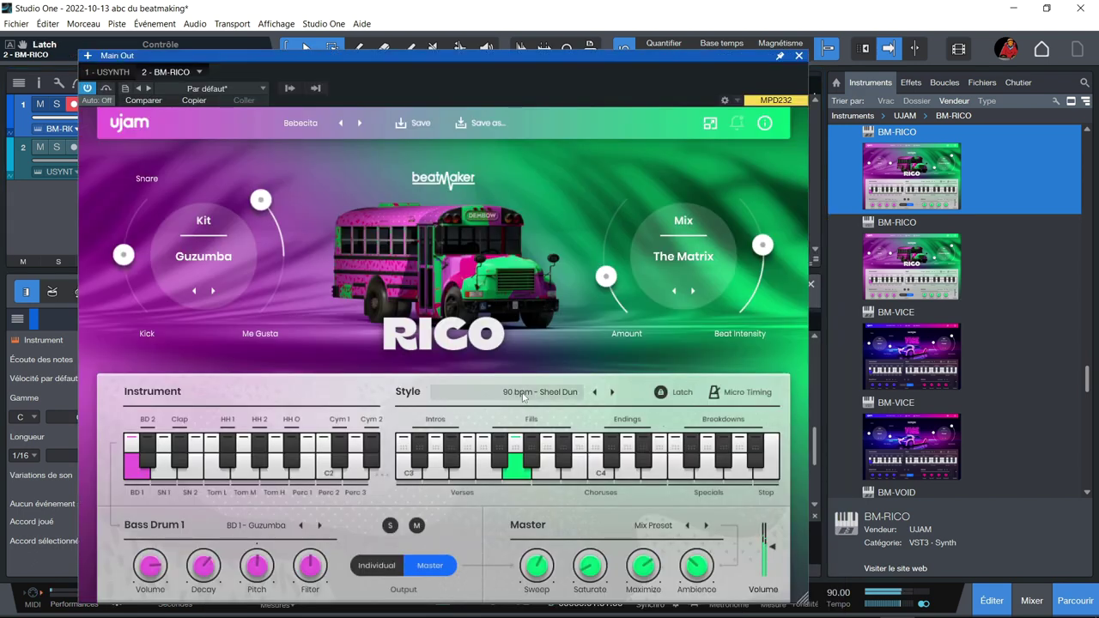
click(540, 479)
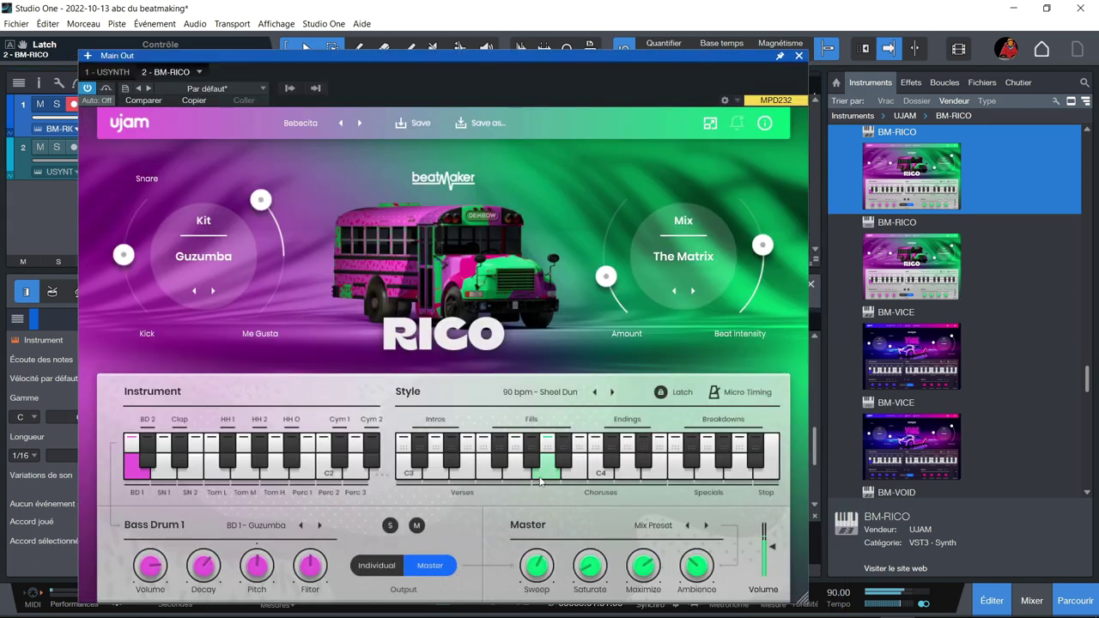
Switch the style to 90 bpm - Ya Mon and return Me Gusta to its centre.
click(608, 398)
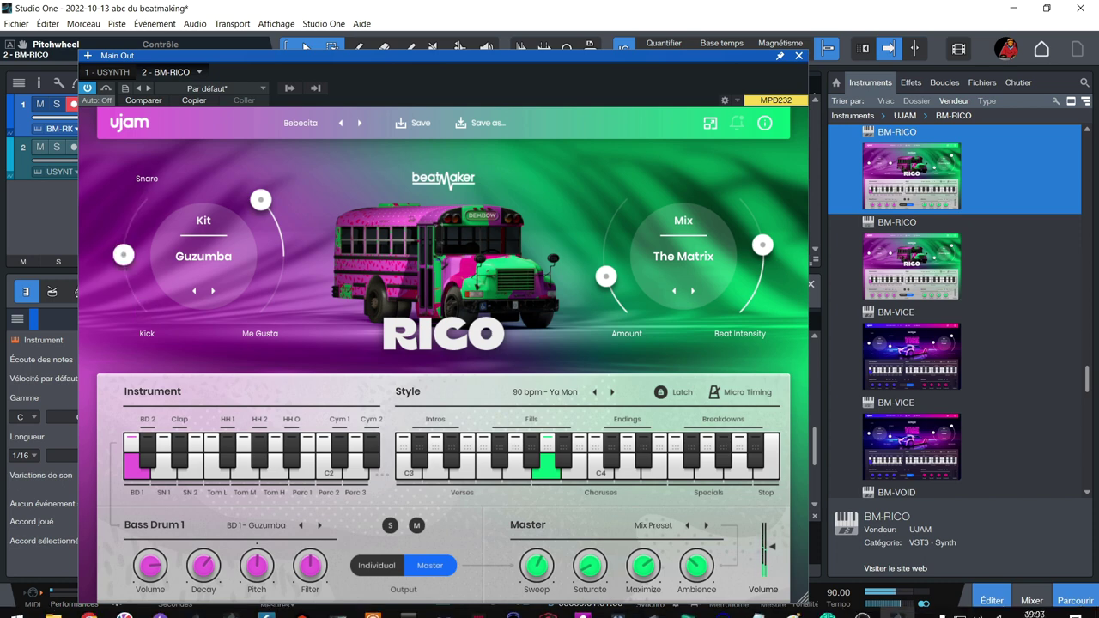
mouse_move(88, 604)
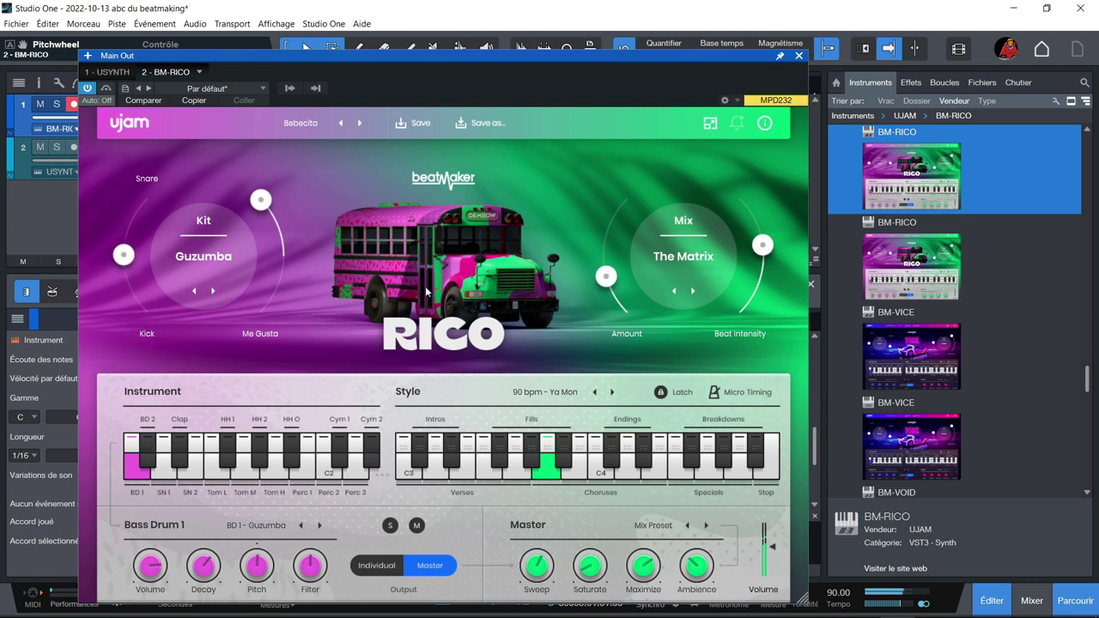
drag(262, 204, 284, 254)
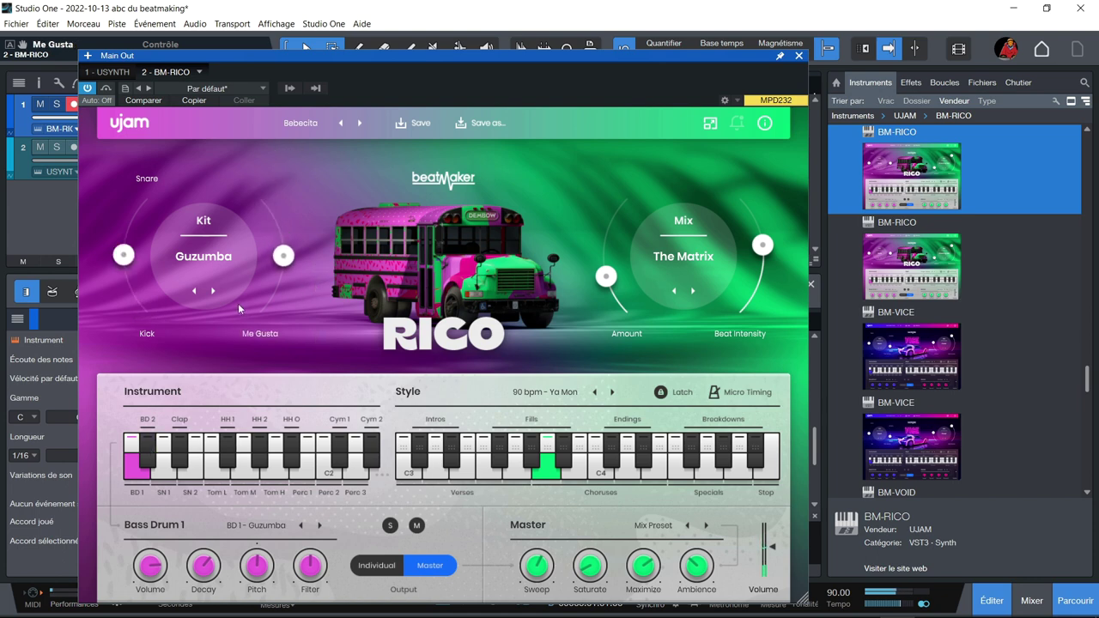
Switch the kit to Dembow and advance the style through 95 bpm - Buenazo to 100 bpm - A Fuego.
click(612, 391)
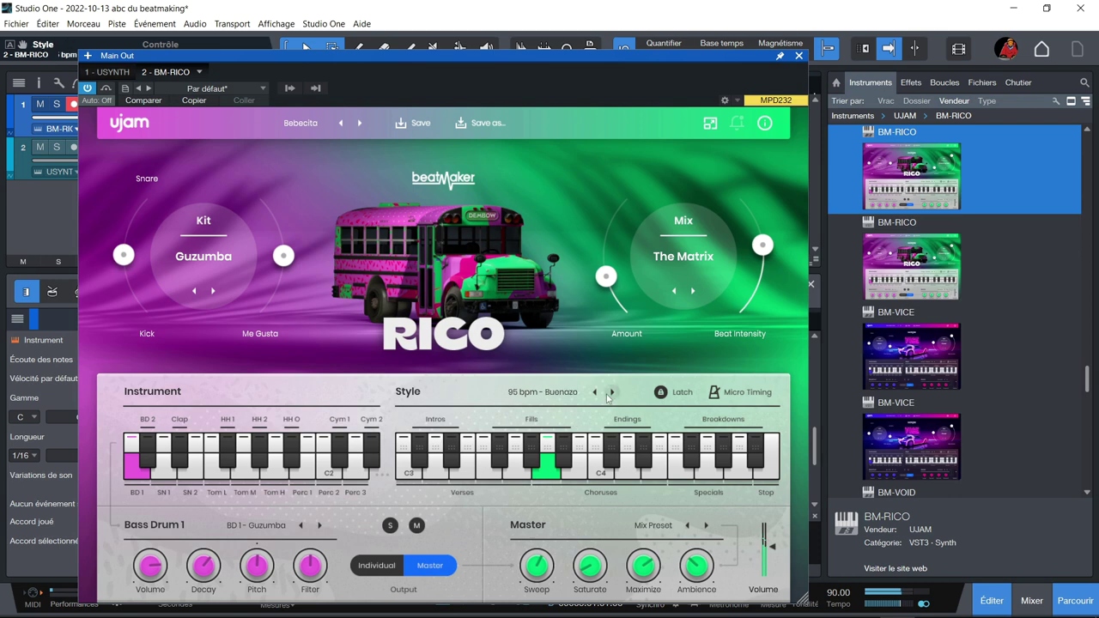
click(213, 291)
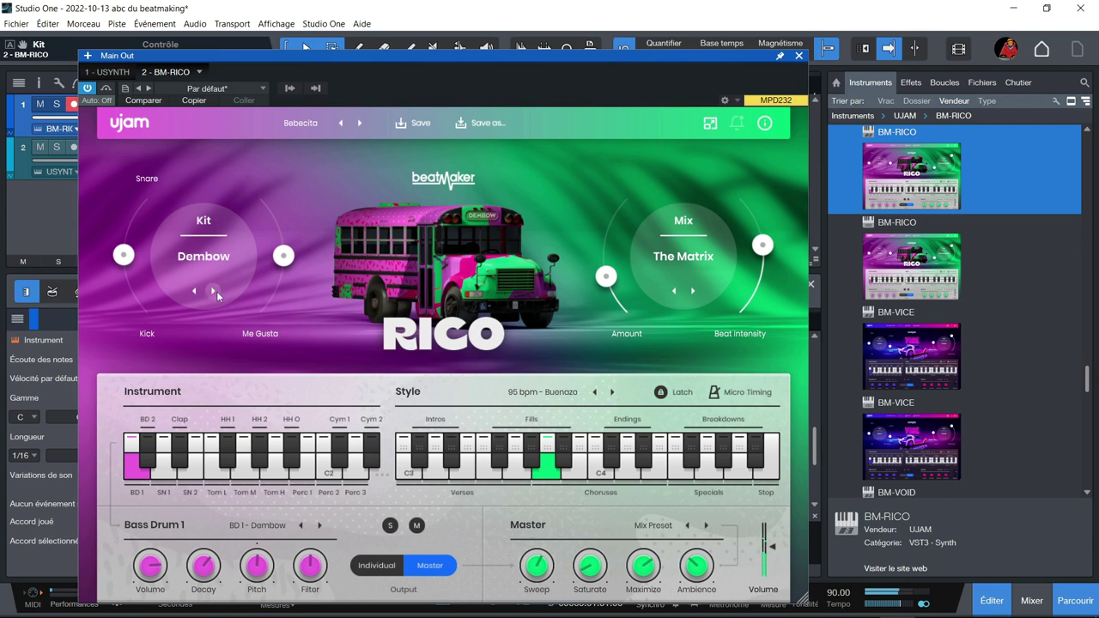
click(611, 392)
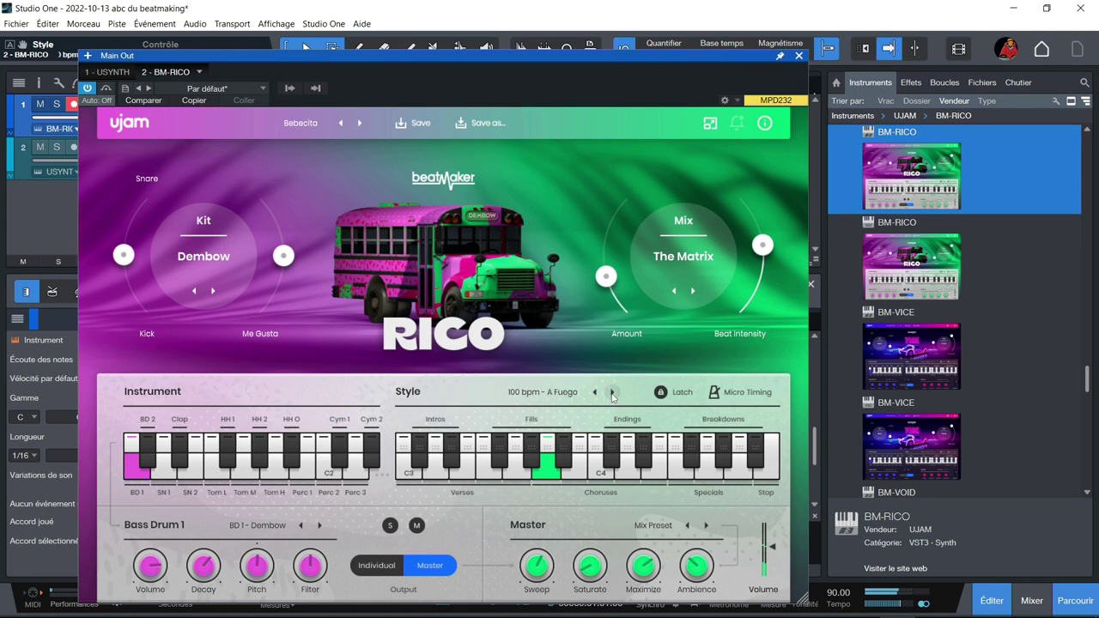
Raise The Matrix Amount slightly, and advance the Mix past The Grinder to Wide Punch.
mouse_move(606, 276)
mouse_down()
mouse_move(606, 215)
mouse_move(597, 350)
mouse_move(587, 205)
mouse_move(607, 220)
mouse_move(605, 274)
mouse_up()
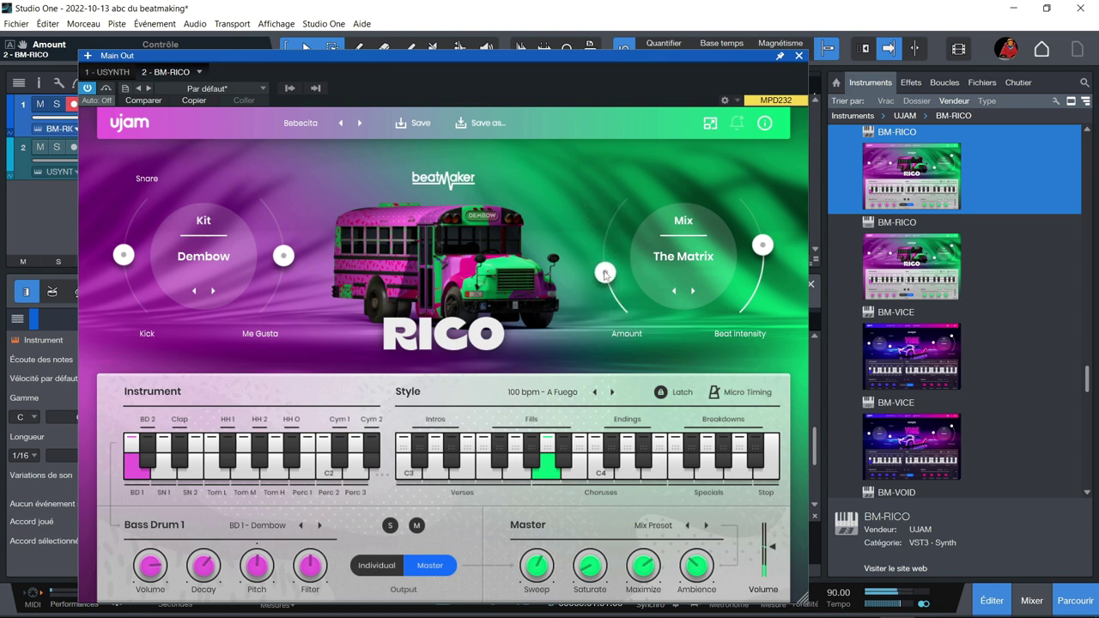
click(693, 292)
click(694, 292)
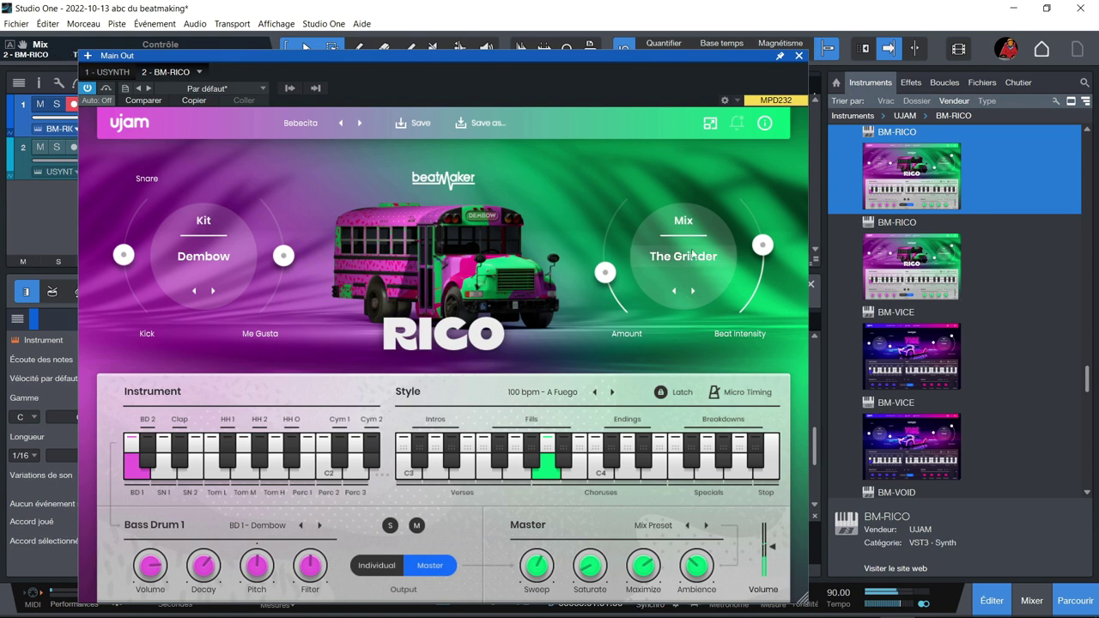
click(694, 256)
click(689, 280)
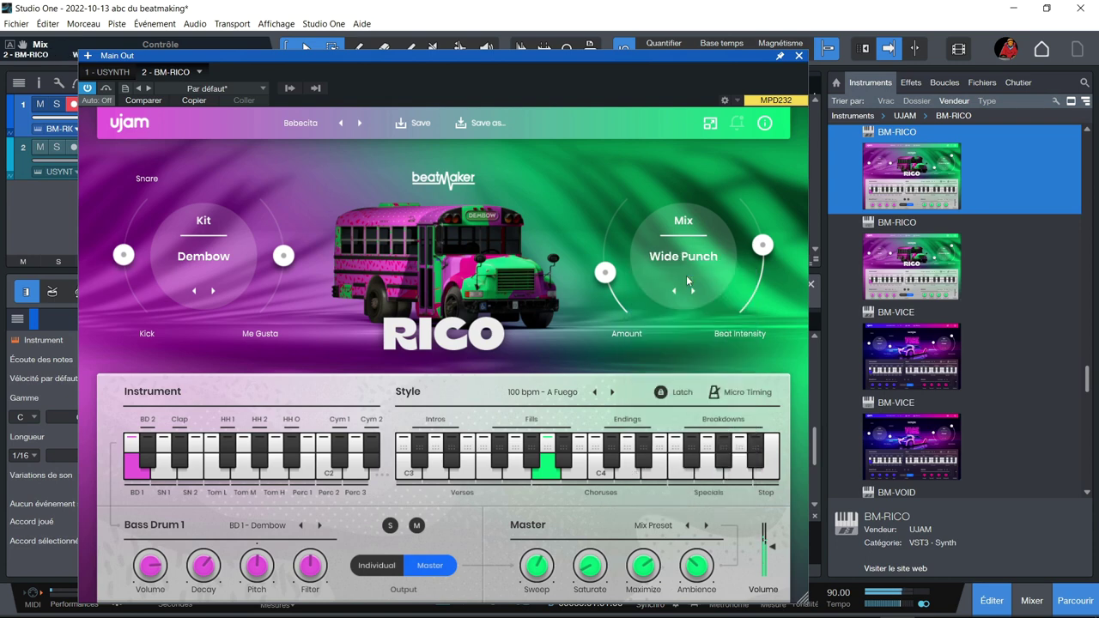
Raise the Beat Intensity close to its maximum and adjust the Wide Punch Amount, leaving it slightly below the midpoint.
drag(606, 271, 601, 229)
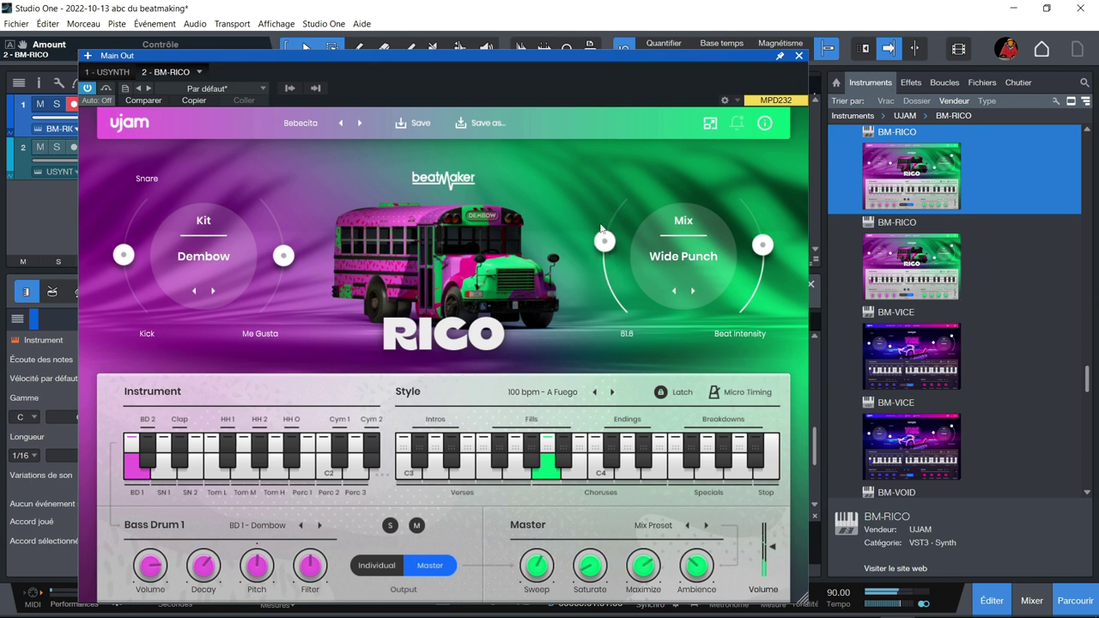
drag(763, 245, 757, 199)
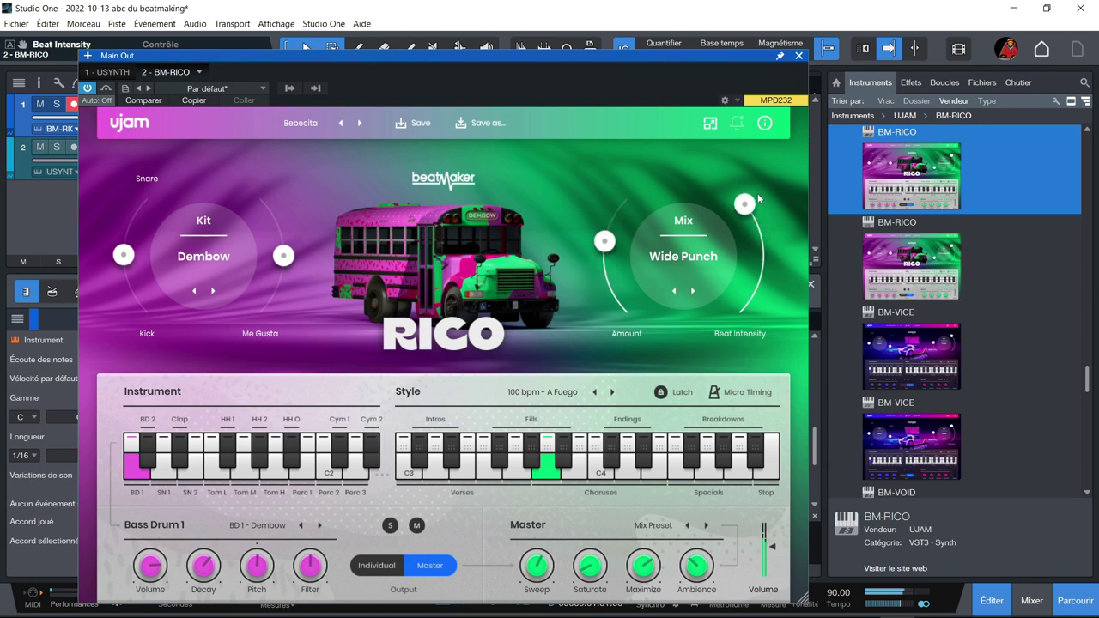
drag(608, 264, 601, 266)
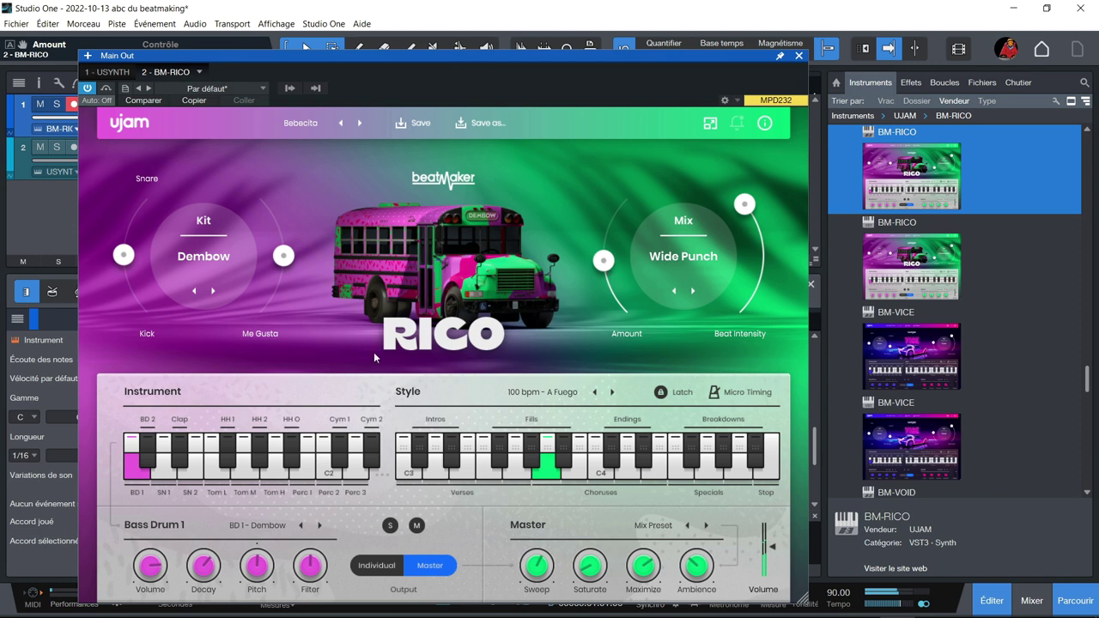
Switch the kit to Rumpus and the style to 100 bpm - Blazin.
click(212, 292)
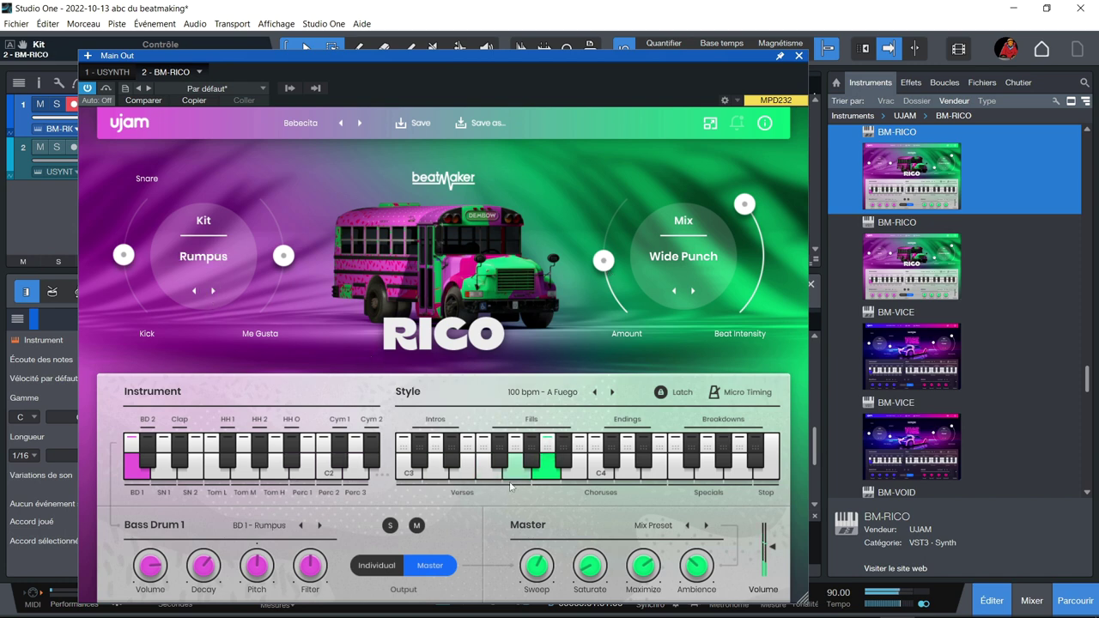
click(609, 392)
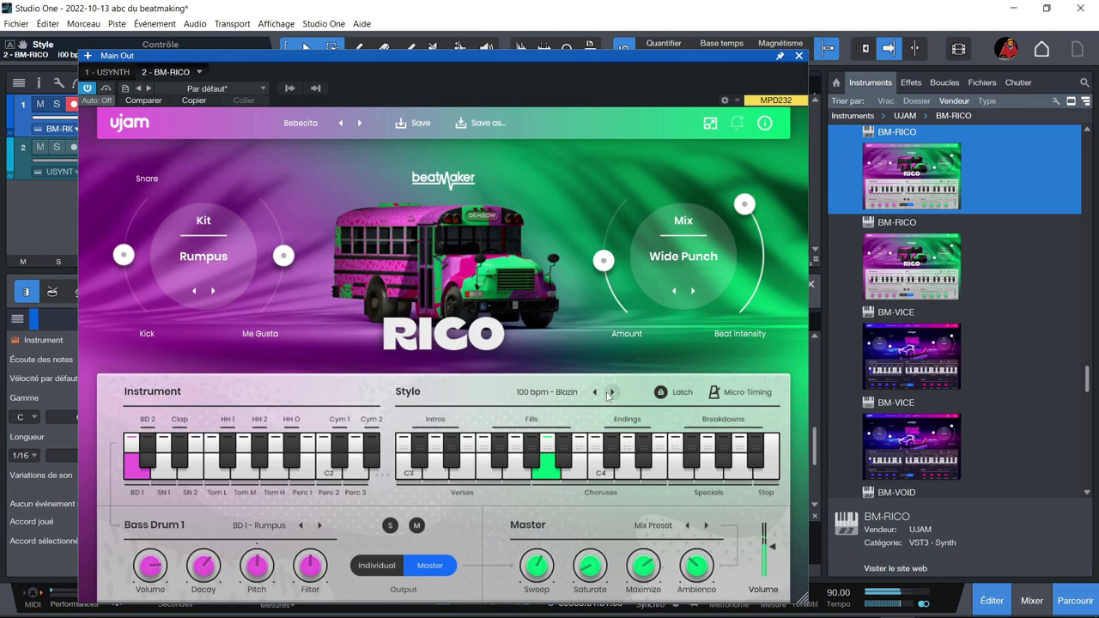
Audition three fill patterns of the Blazin style, and switch the style to 100 bpm - Gimme Dat.
click(563, 455)
click(530, 462)
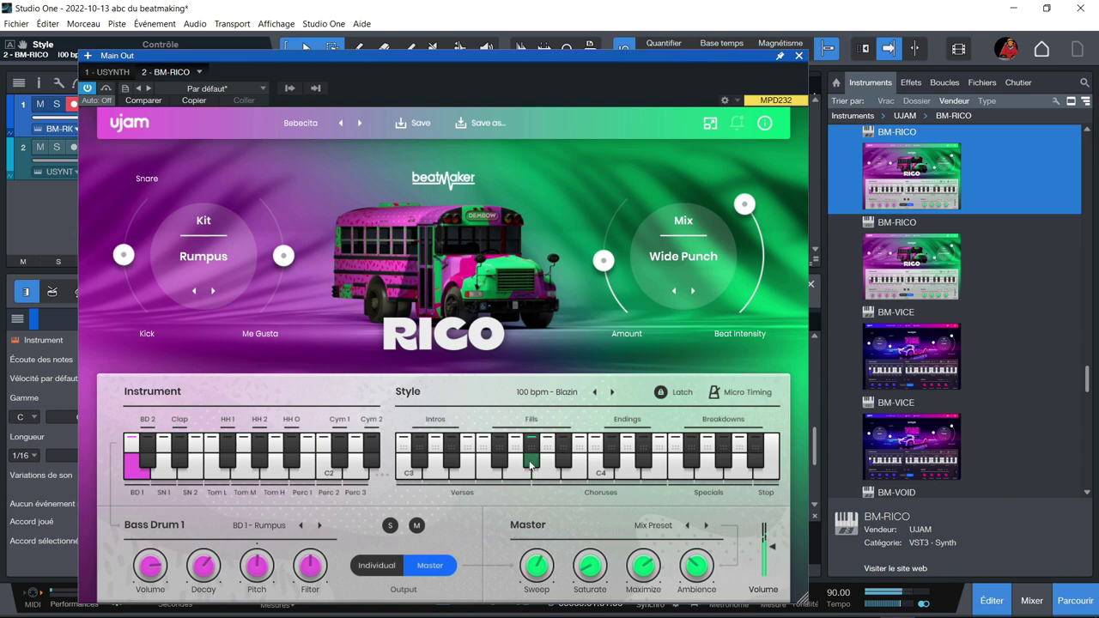
click(499, 460)
click(613, 392)
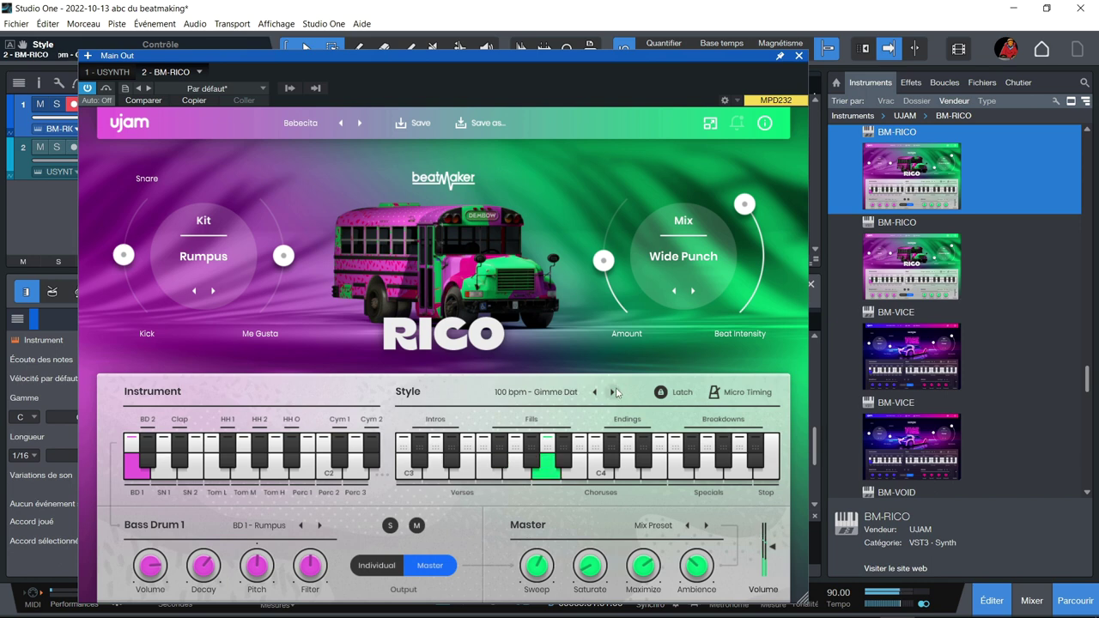
Audition a Gimme Dat fill, then the fill, chorus, breakdown and verse patterns of the 100 bpm - Majo style.
click(563, 456)
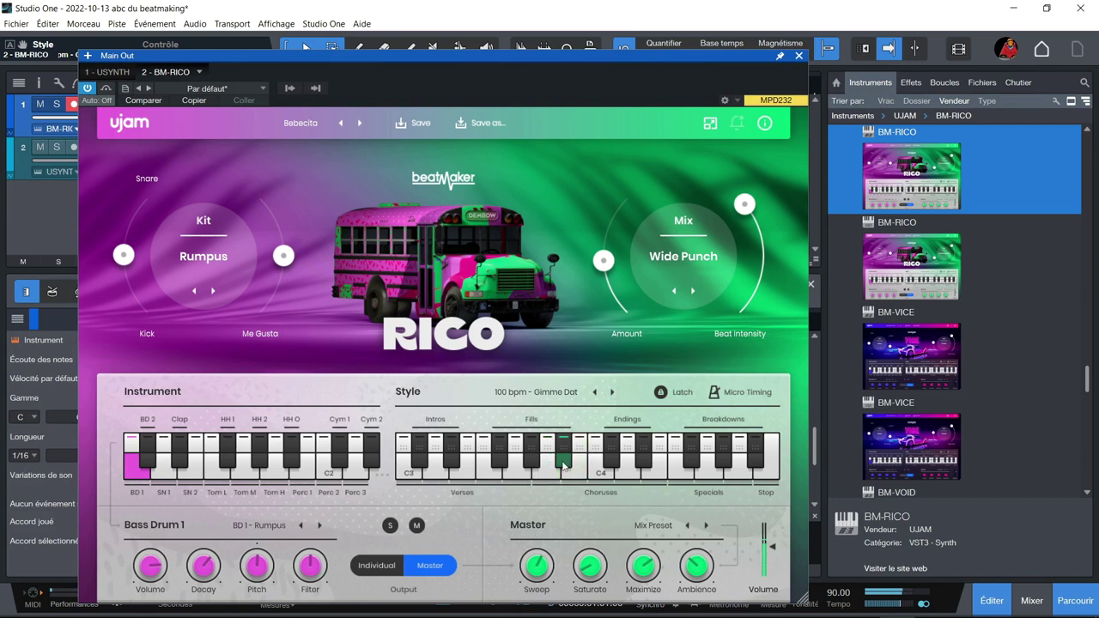
click(612, 392)
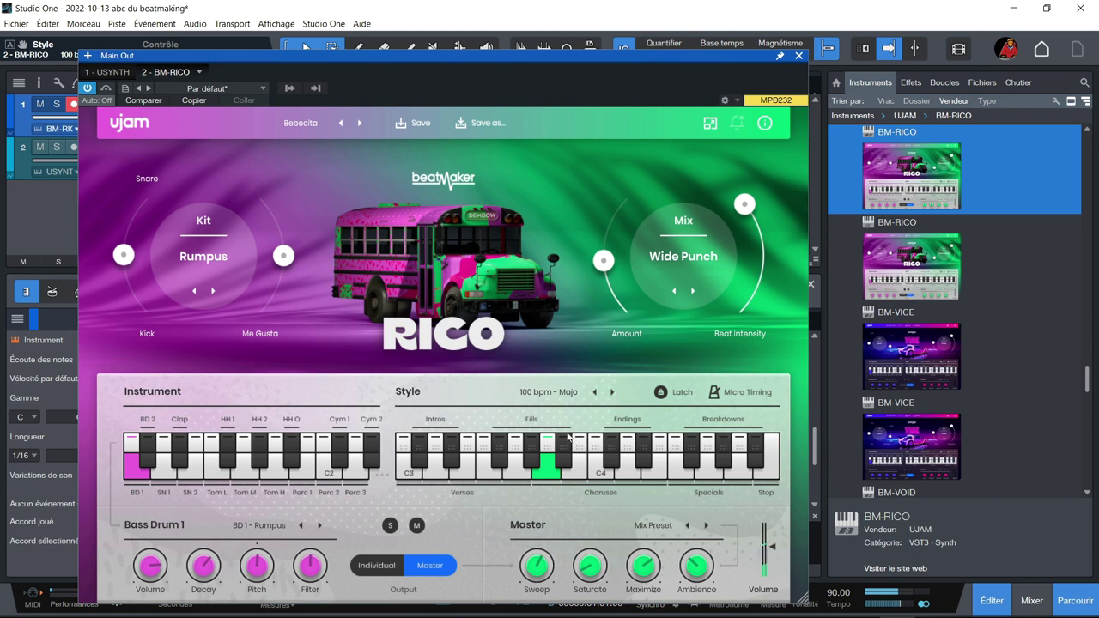
click(564, 463)
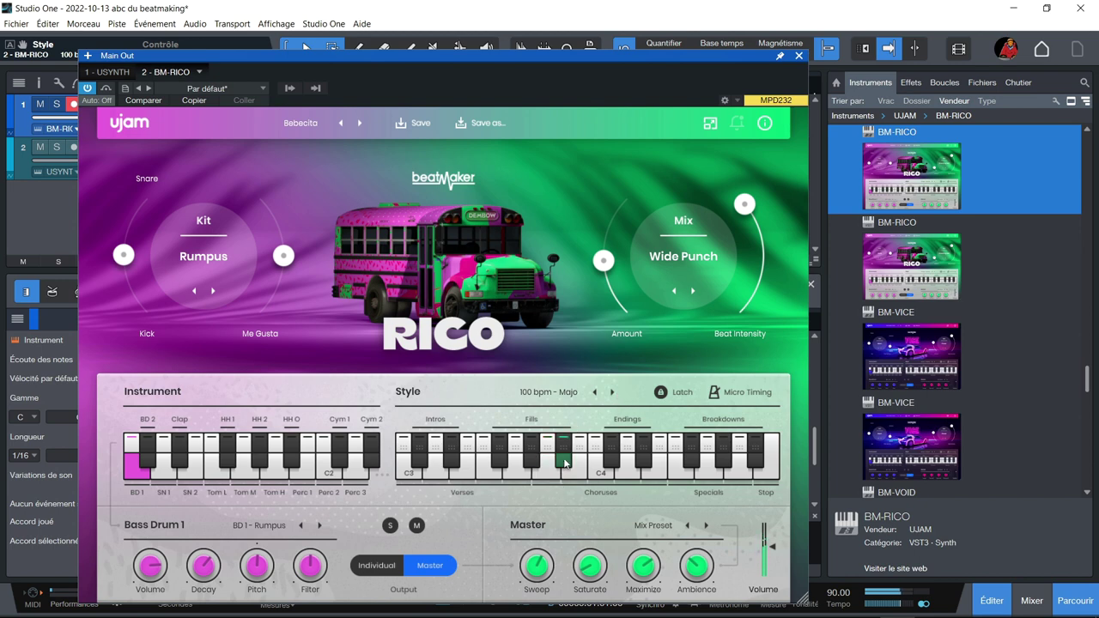
click(632, 473)
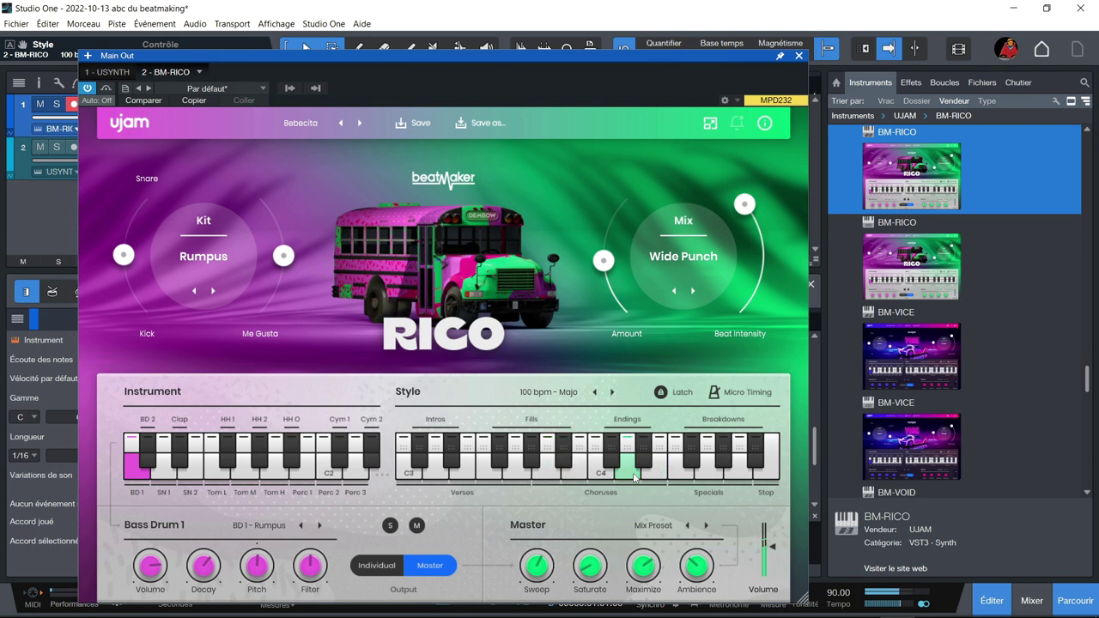
click(728, 463)
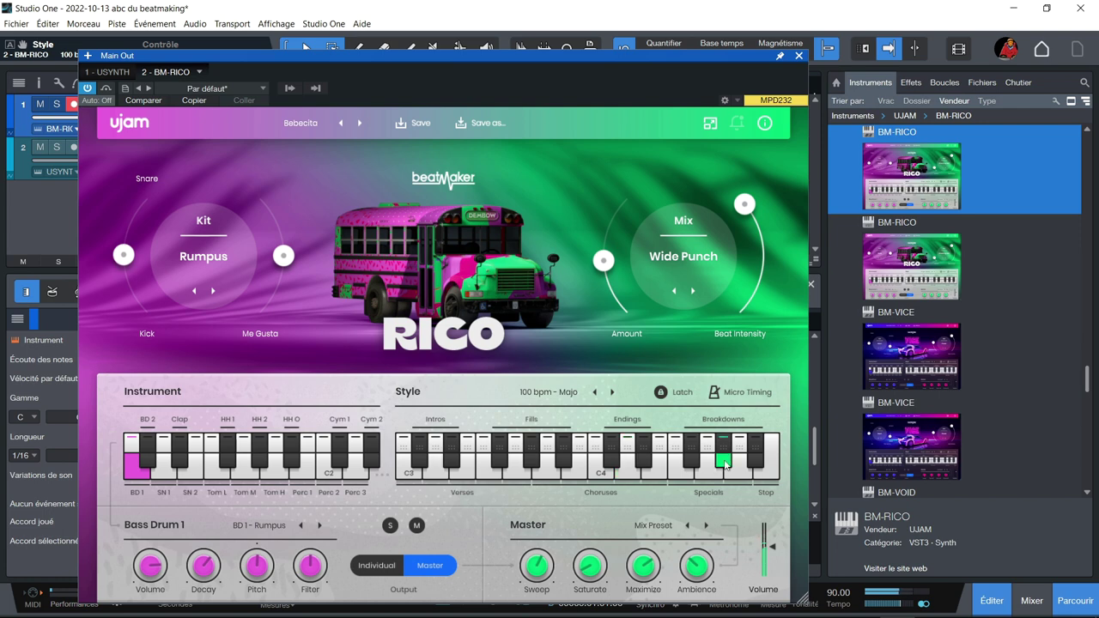
click(755, 468)
click(514, 476)
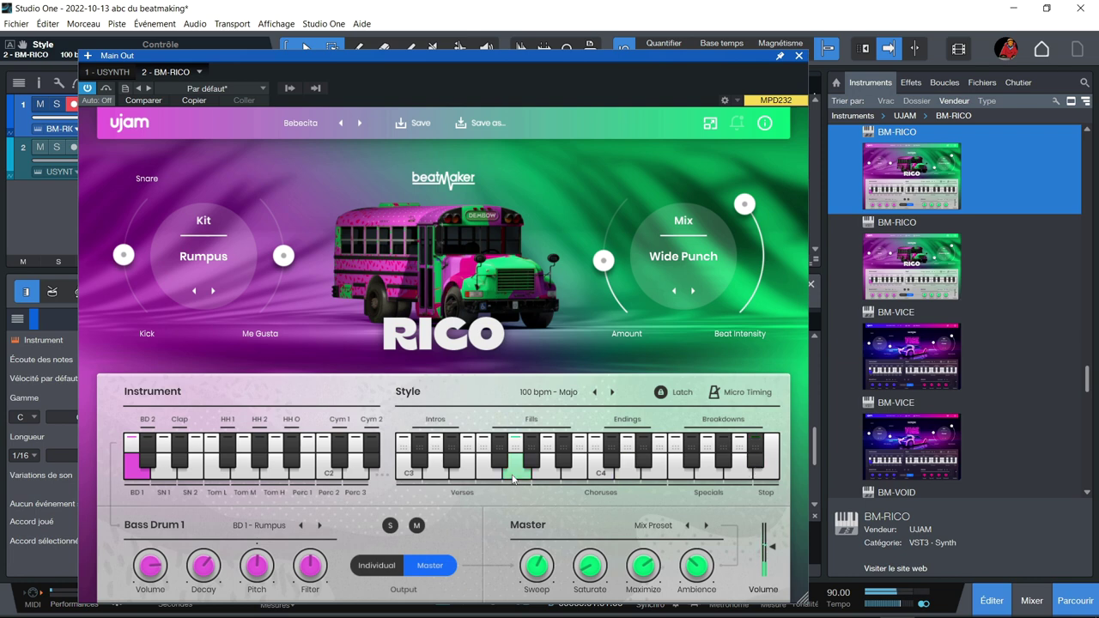
click(604, 474)
Switch the style to 100 bpm - Malvado and audition its fills and the C4 chorus pattern.
click(610, 395)
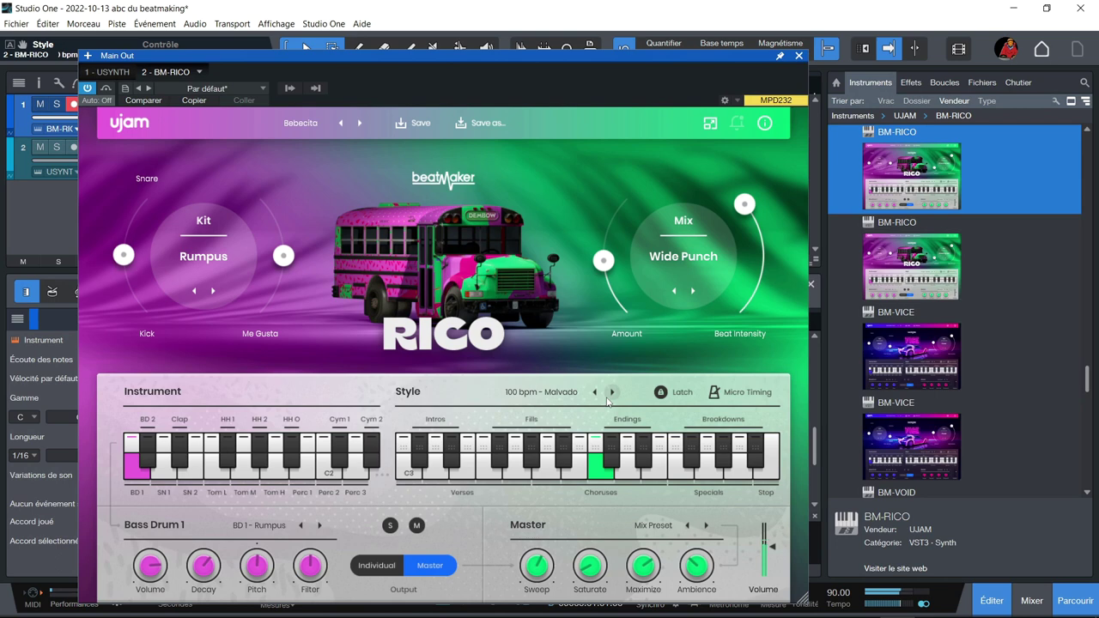
click(562, 453)
click(527, 462)
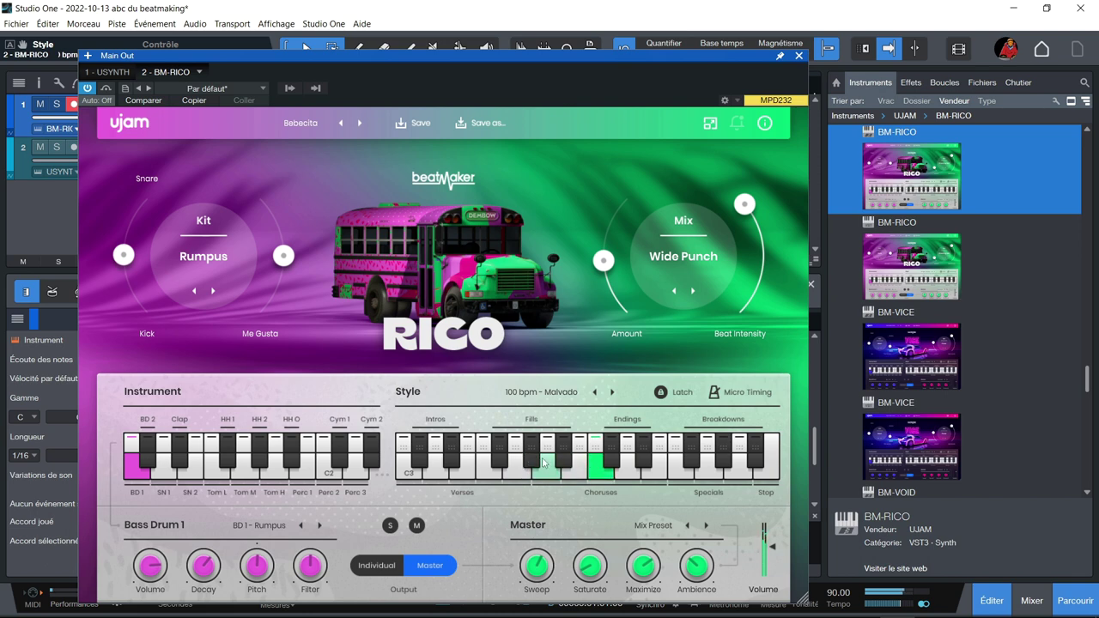
click(501, 465)
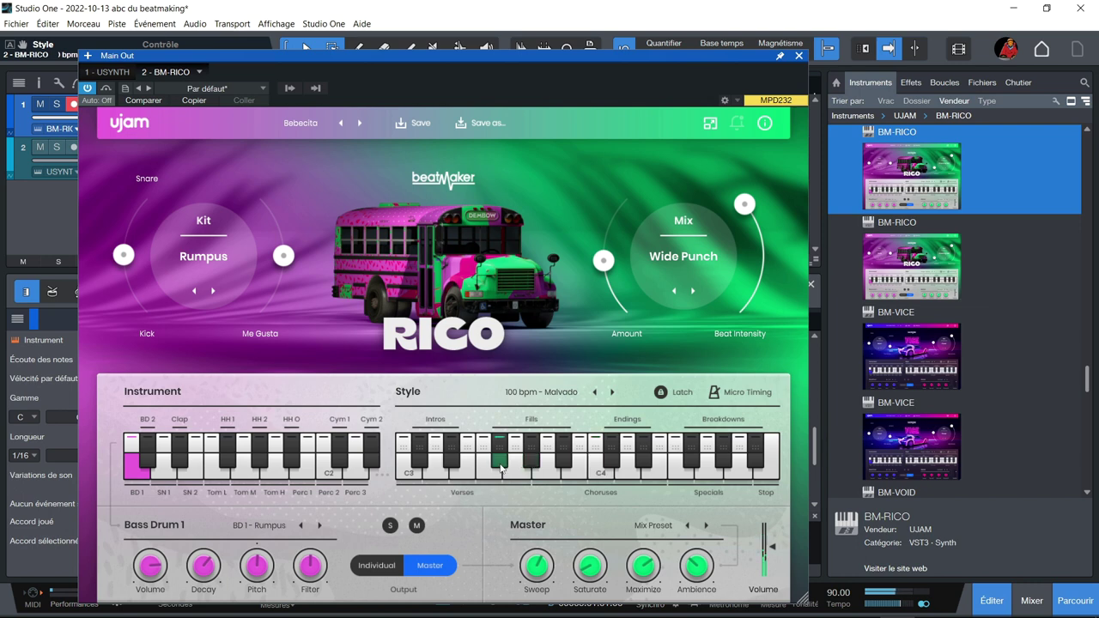
click(563, 462)
click(601, 472)
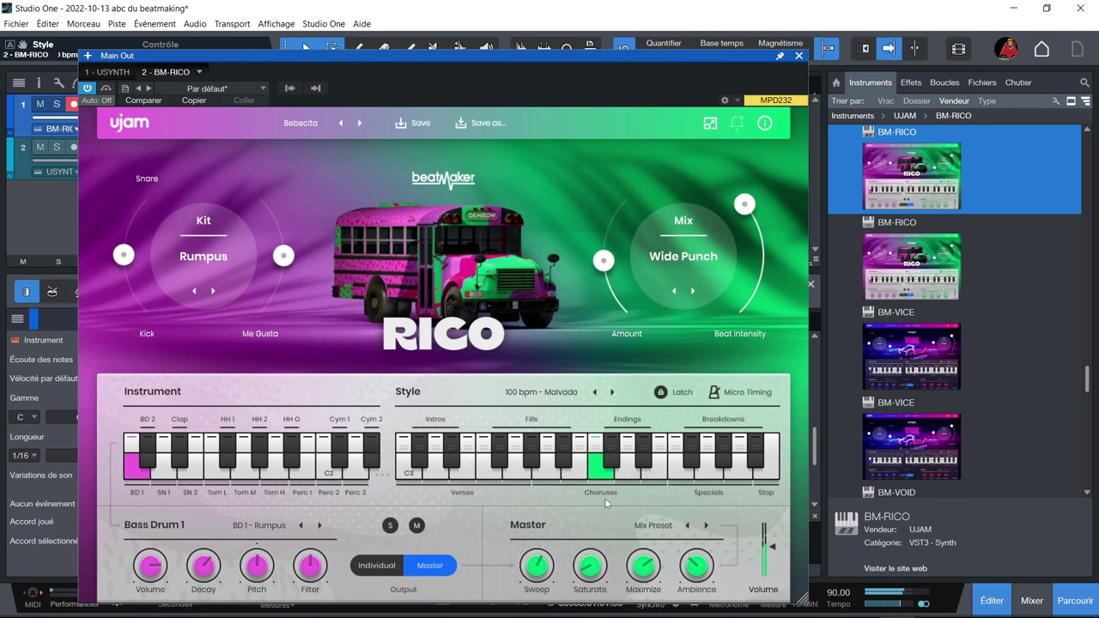
Switch the style to 100 bpm - Paso A Paso, audition its patterns with Latch turned off, and close the RICO window.
click(610, 392)
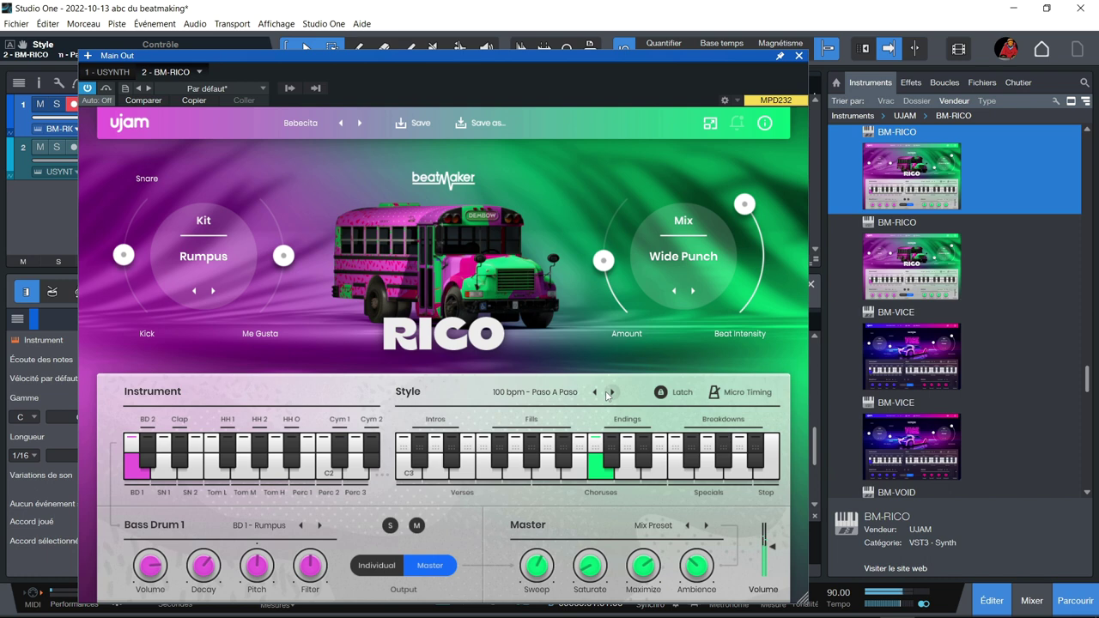
click(563, 459)
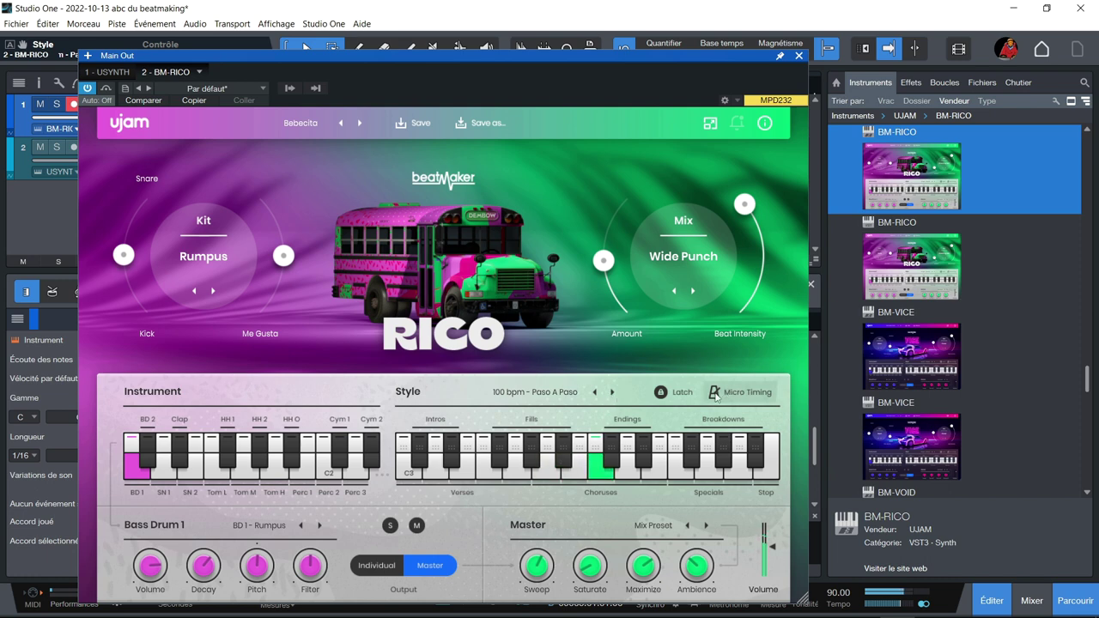
click(669, 394)
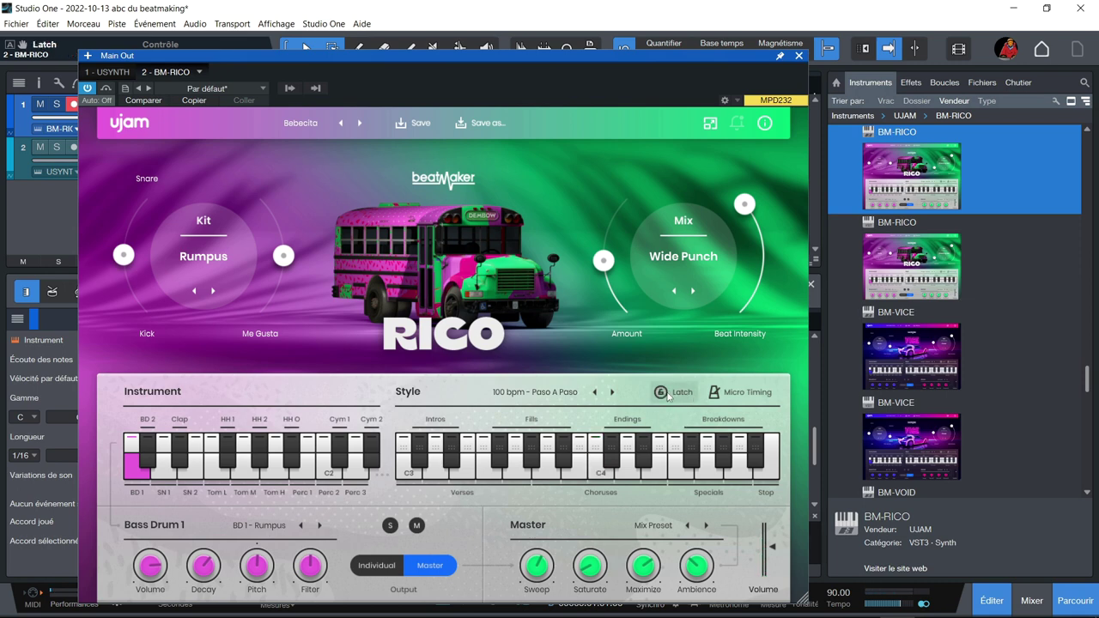
click(516, 459)
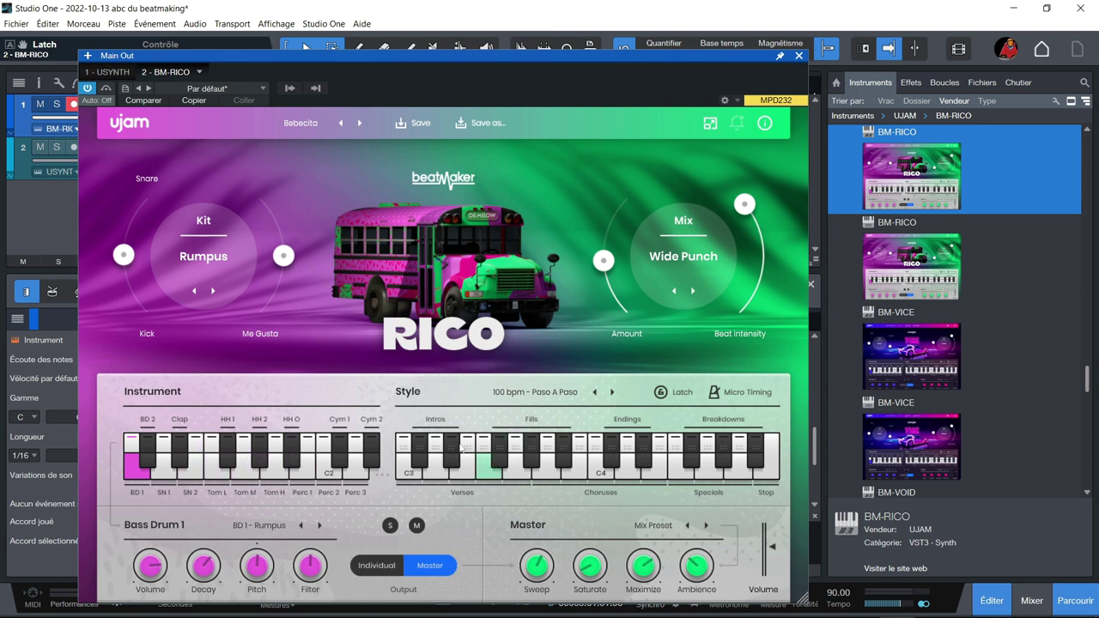
click(287, 465)
click(524, 395)
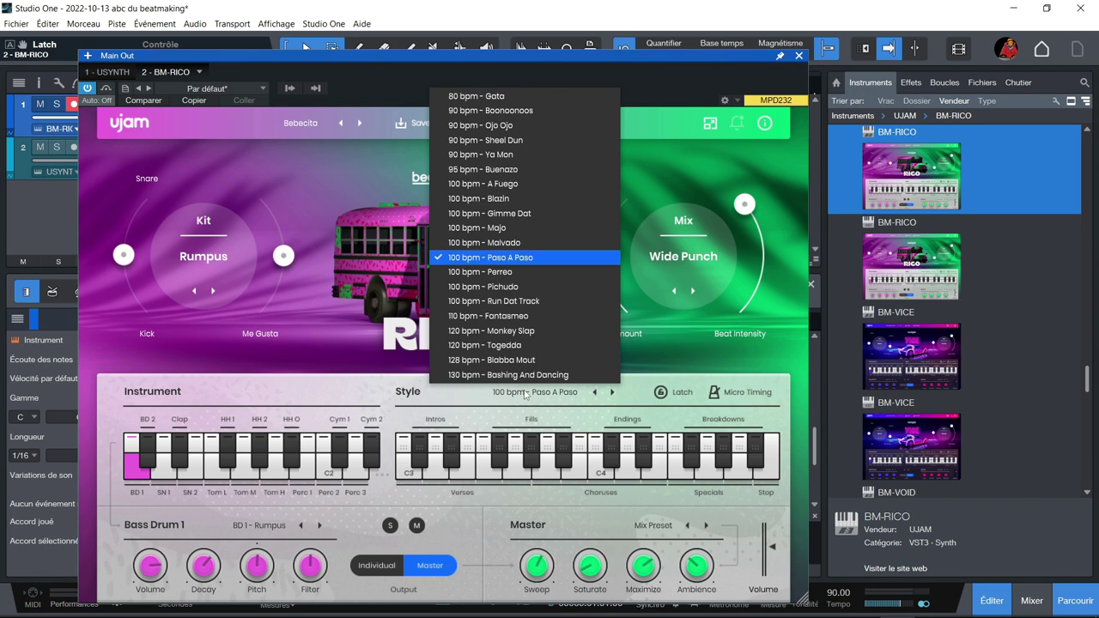
click(800, 57)
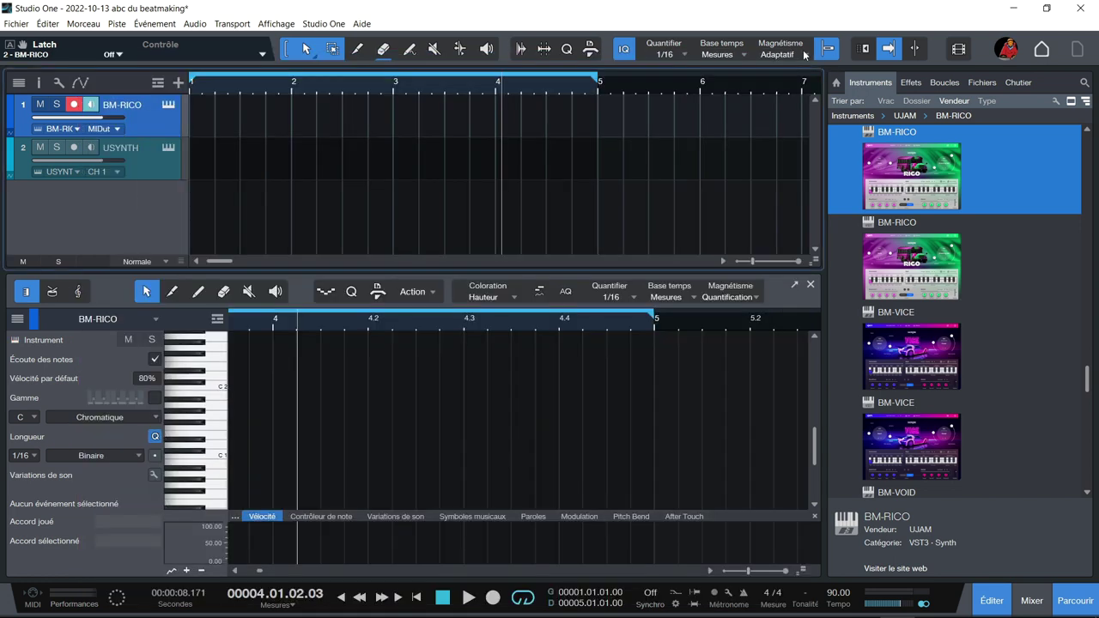
Load the Deluxe Sweep preset Events Unfold in the USYNTH instrument, and make the USYNTH track active for playing.
click(168, 148)
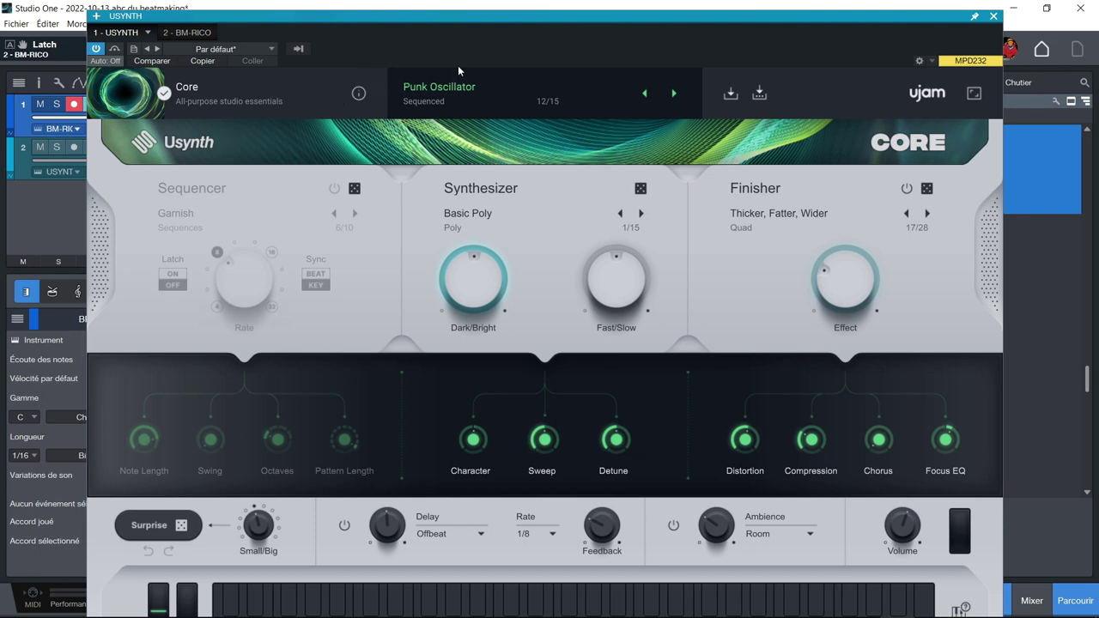
click(438, 87)
click(285, 239)
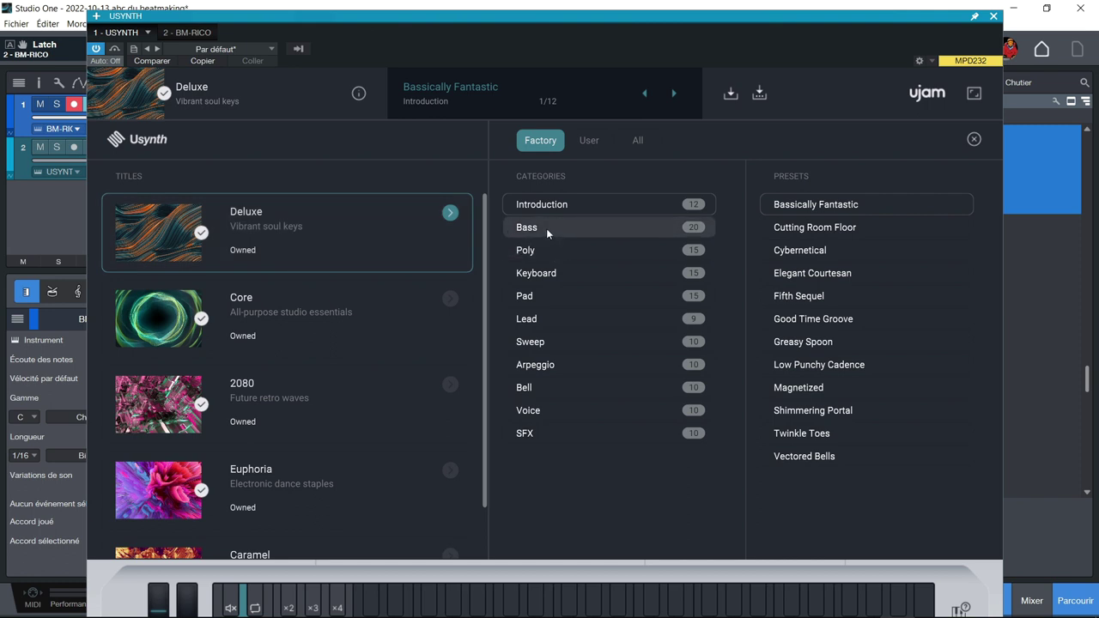
click(559, 341)
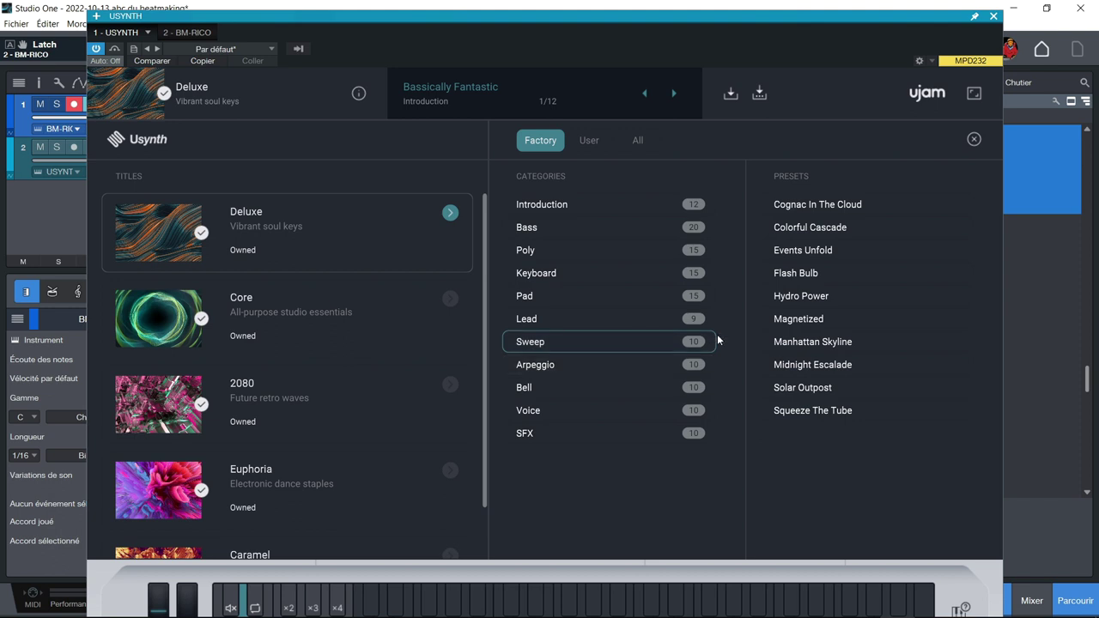
click(777, 251)
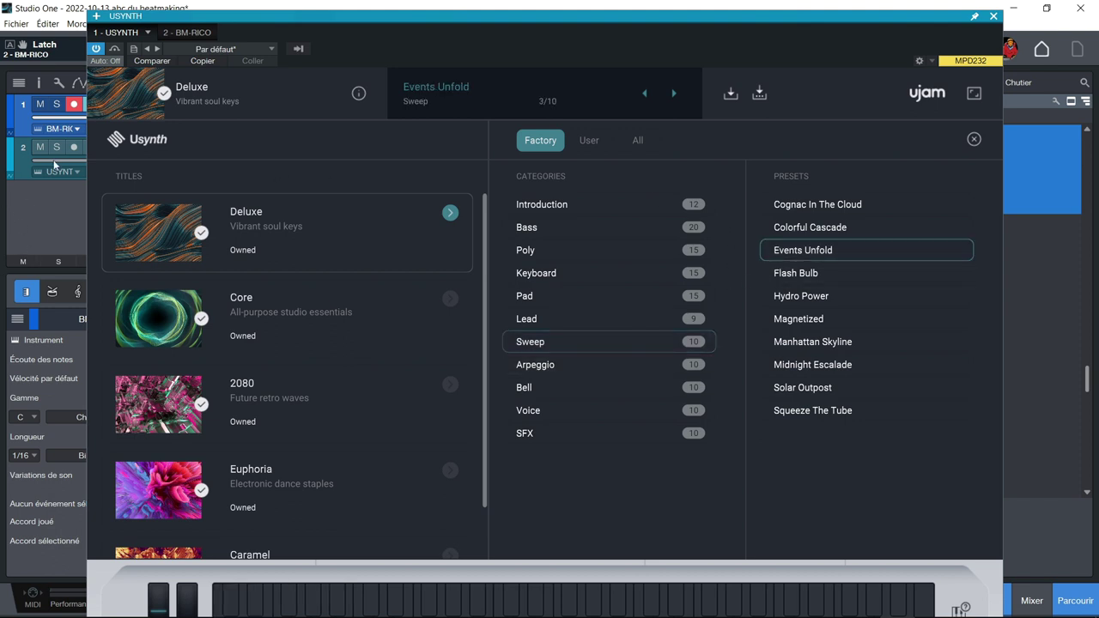
click(24, 169)
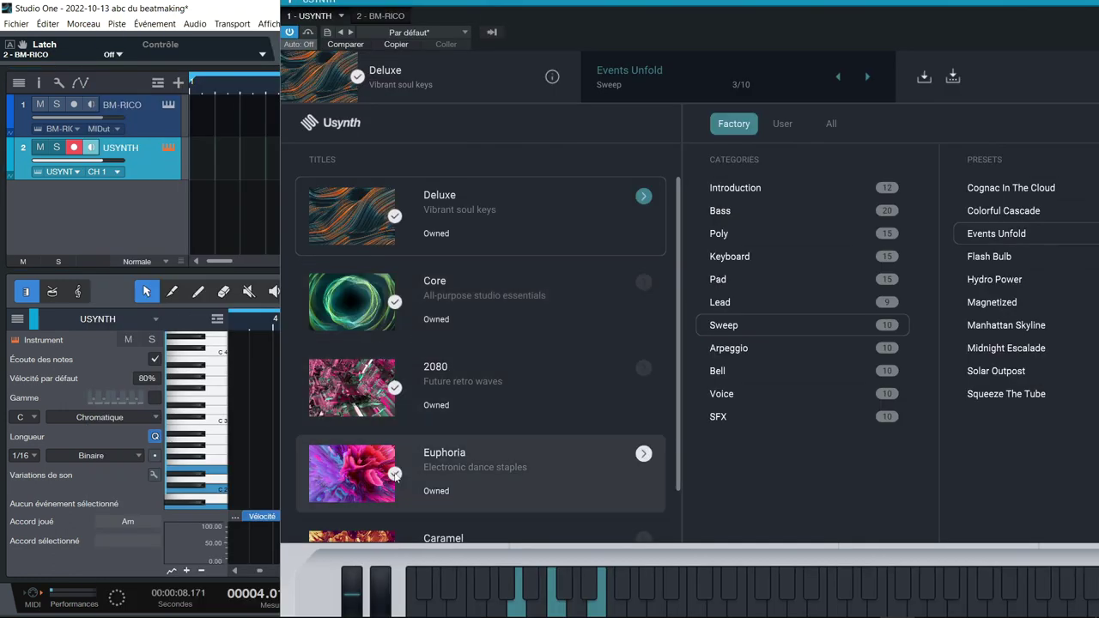
Audition the Lead preset Analog Authority and the Poly presets Cybernetical and Shimmering Portal.
click(719, 306)
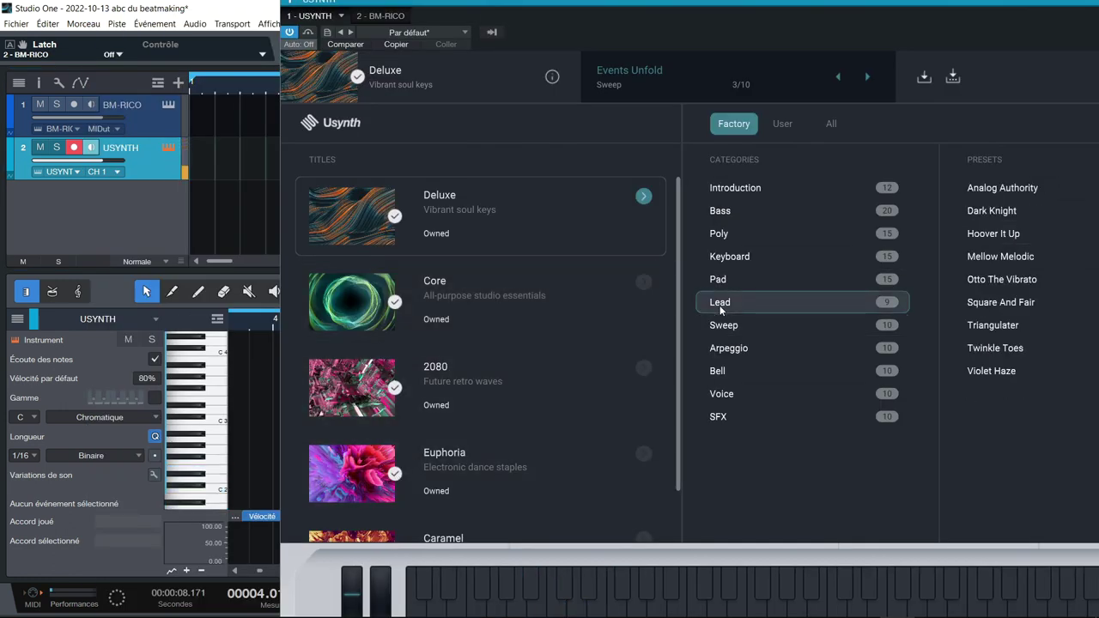
click(973, 197)
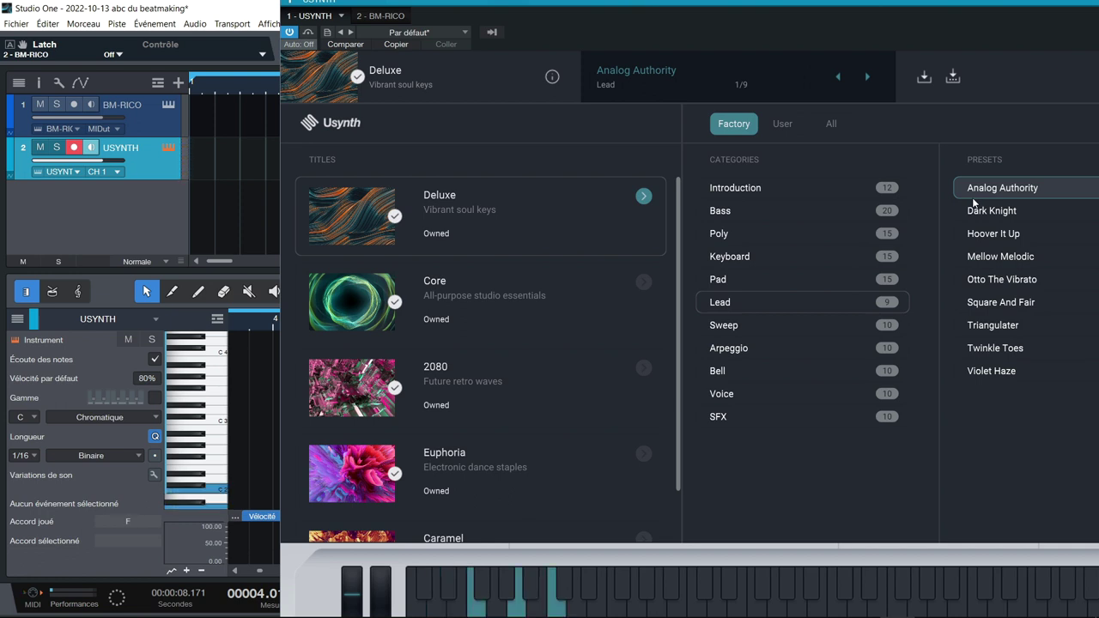
click(801, 237)
click(1009, 255)
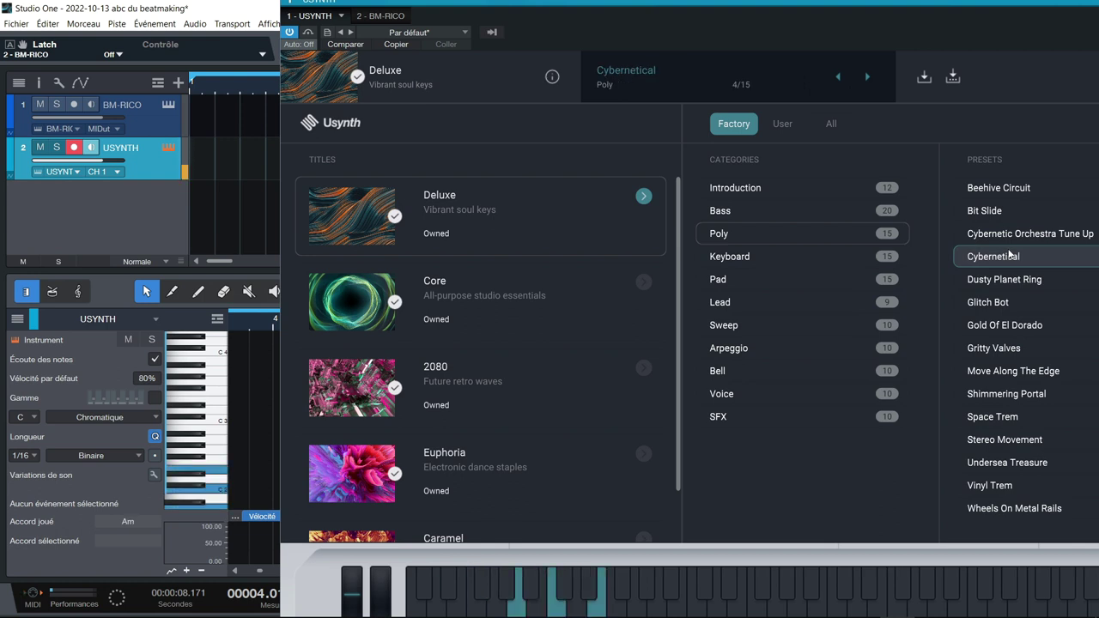
click(1002, 396)
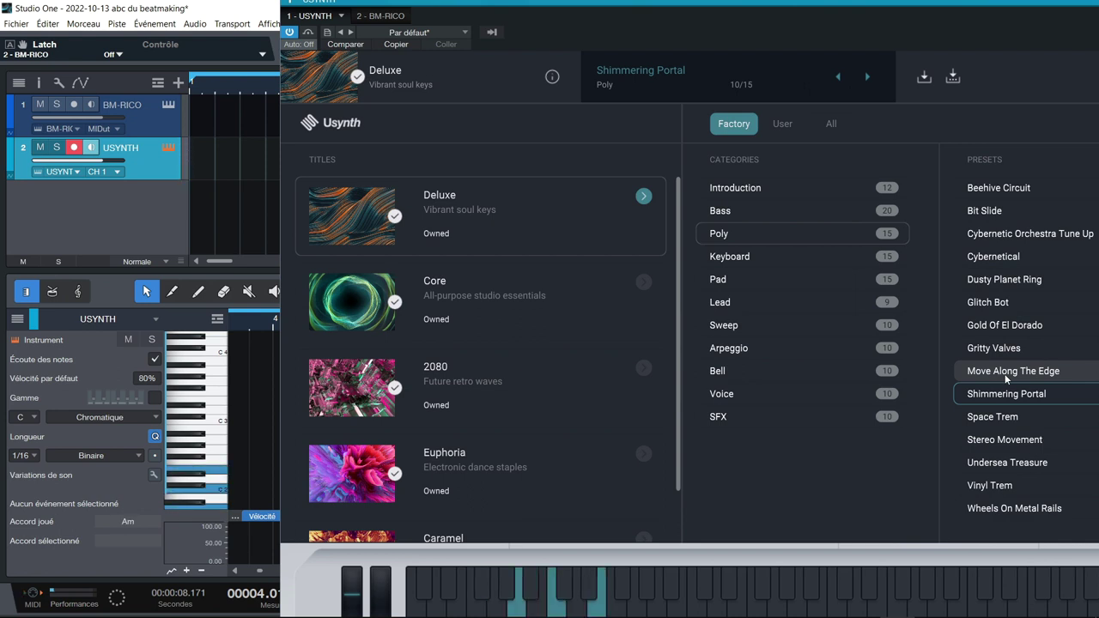
Load the Arpeggio preset Chinatown NYC, and reposition and shrink the Usynth window.
click(836, 348)
click(999, 236)
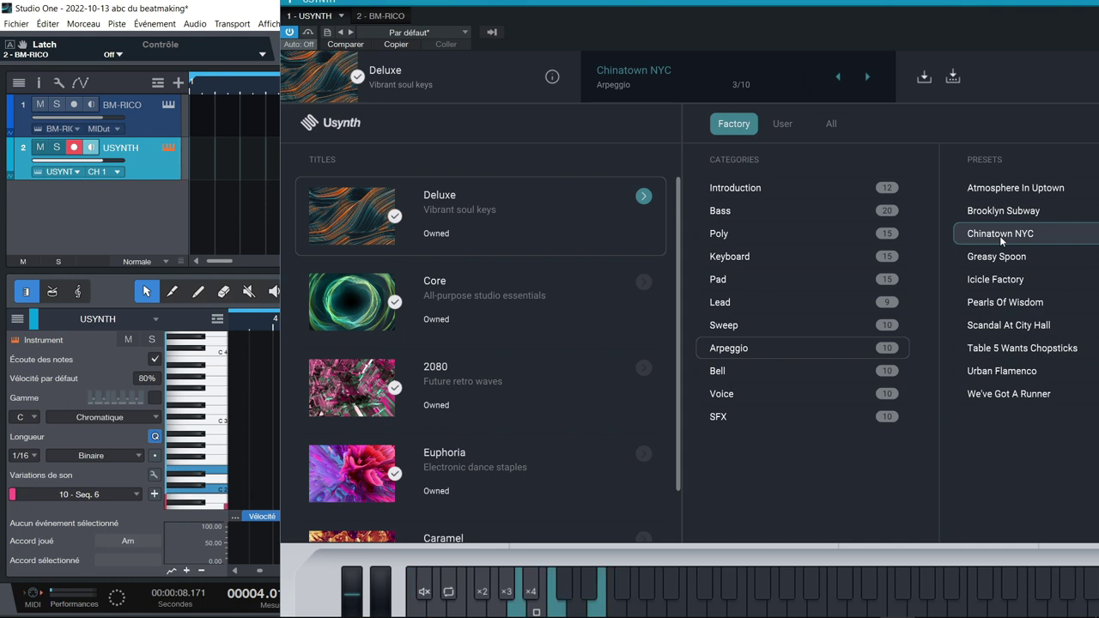
drag(935, 6, 755, 6)
click(987, 76)
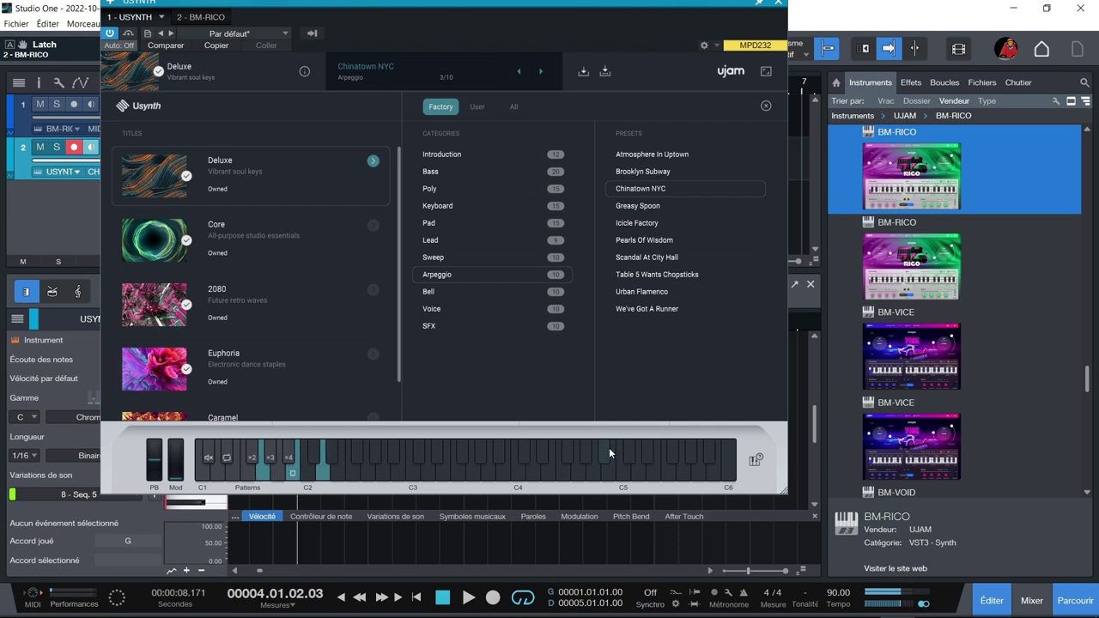
Audition different sequences of the Chinatown NYC preset with the pattern keys.
click(243, 476)
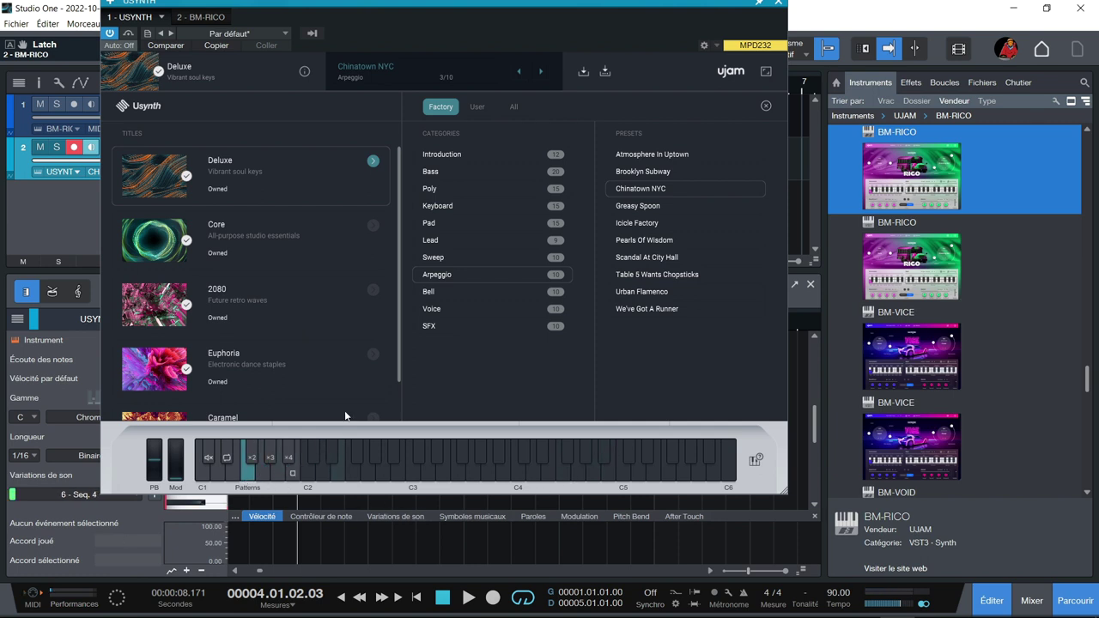
click(246, 476)
click(257, 477)
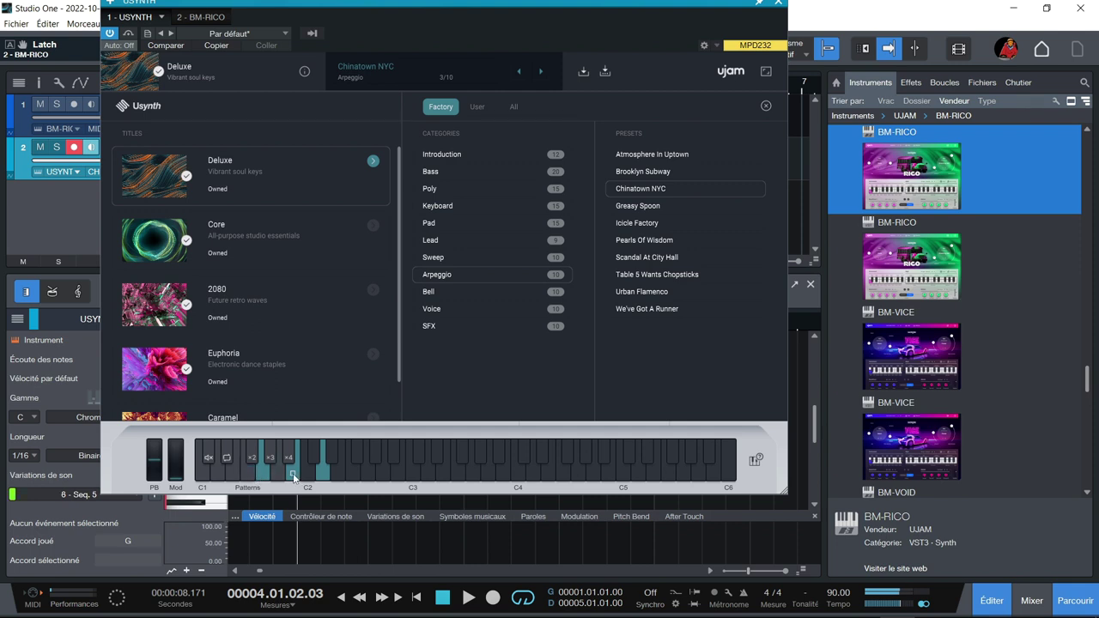
Audition the Bell presets Seaside Bells and Distant Chimes, and load Cristal Inspiration.
click(506, 291)
click(649, 258)
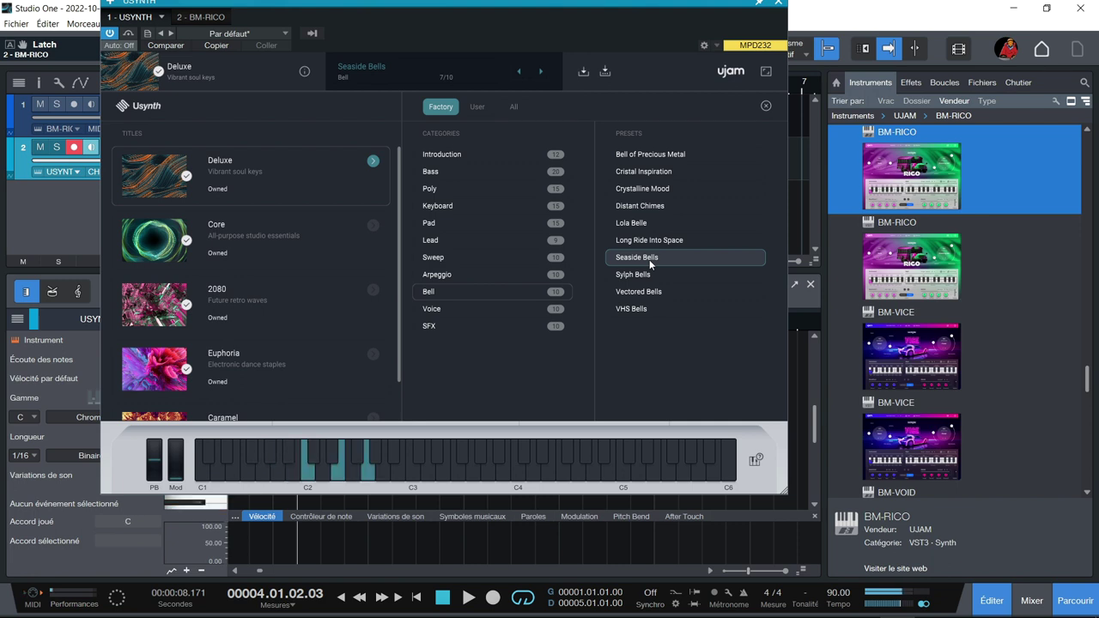
click(646, 206)
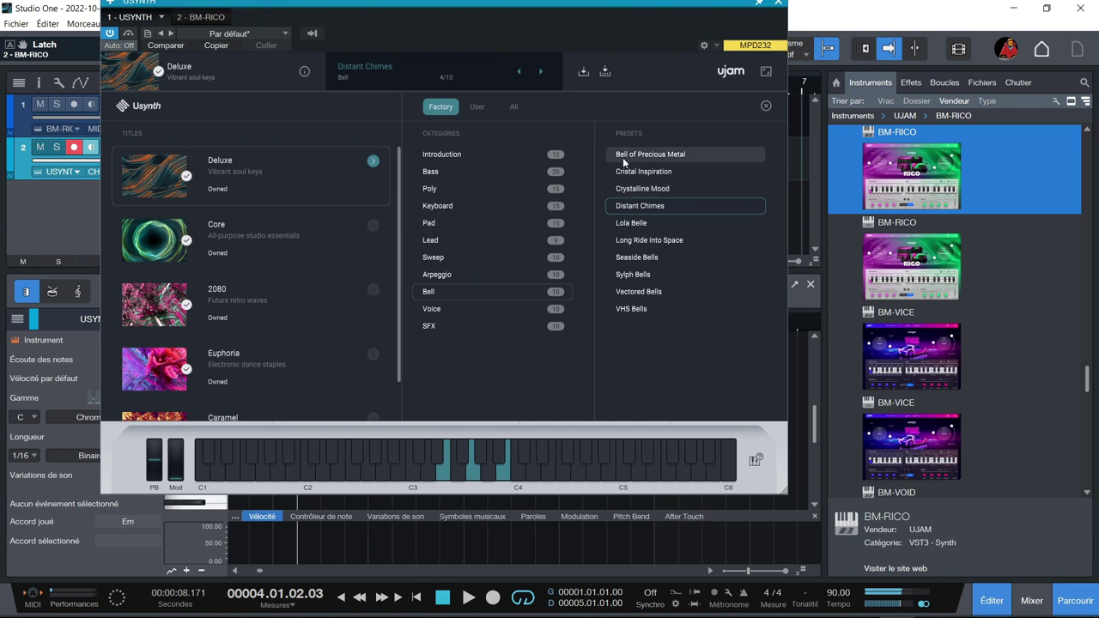
click(641, 172)
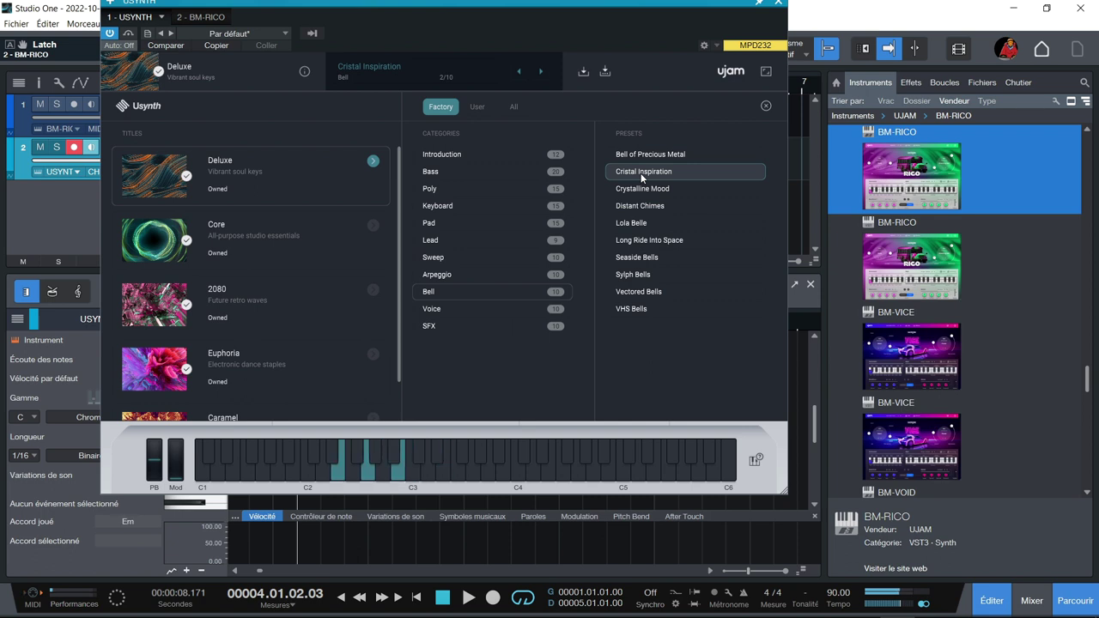
Close the preset browser and change the Synthesizer sound to the Bell type Mesa Bells.
click(766, 106)
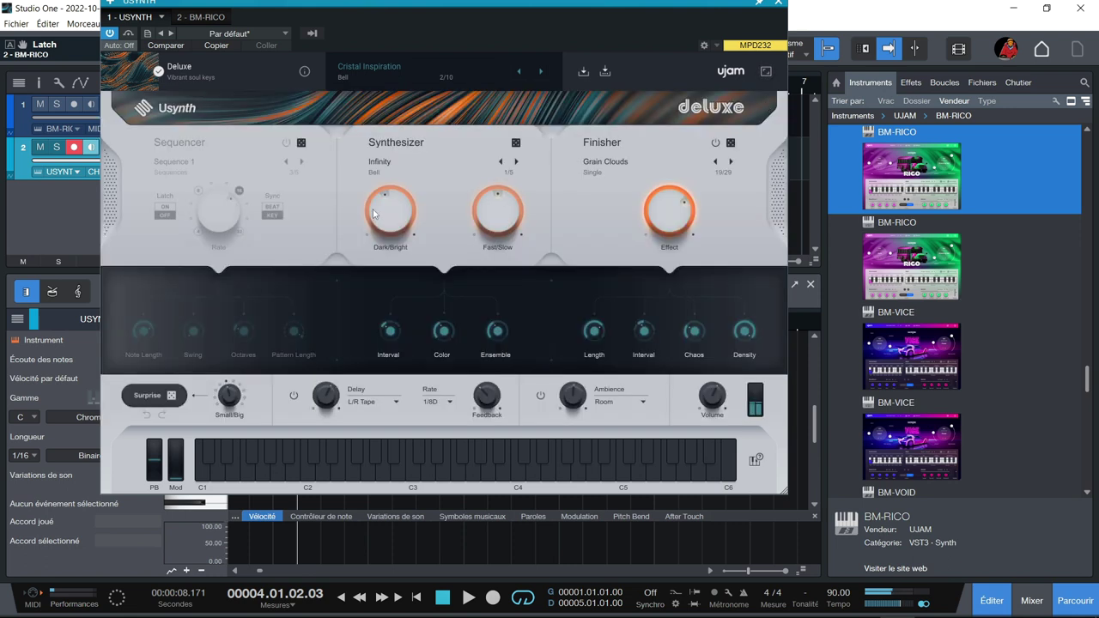
click(406, 160)
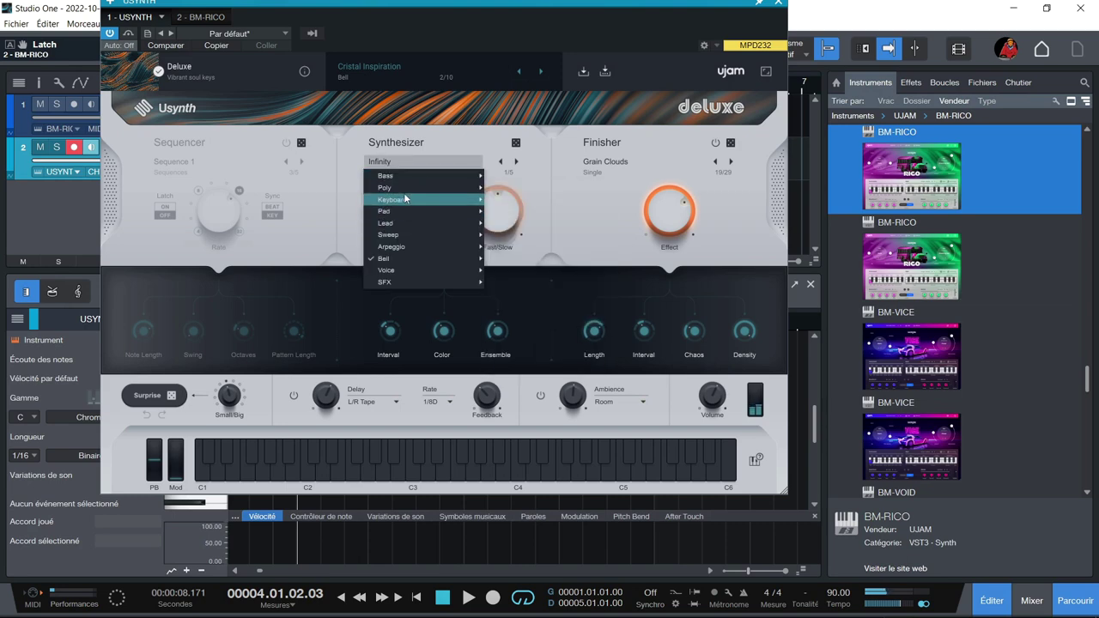
mouse_move(403, 237)
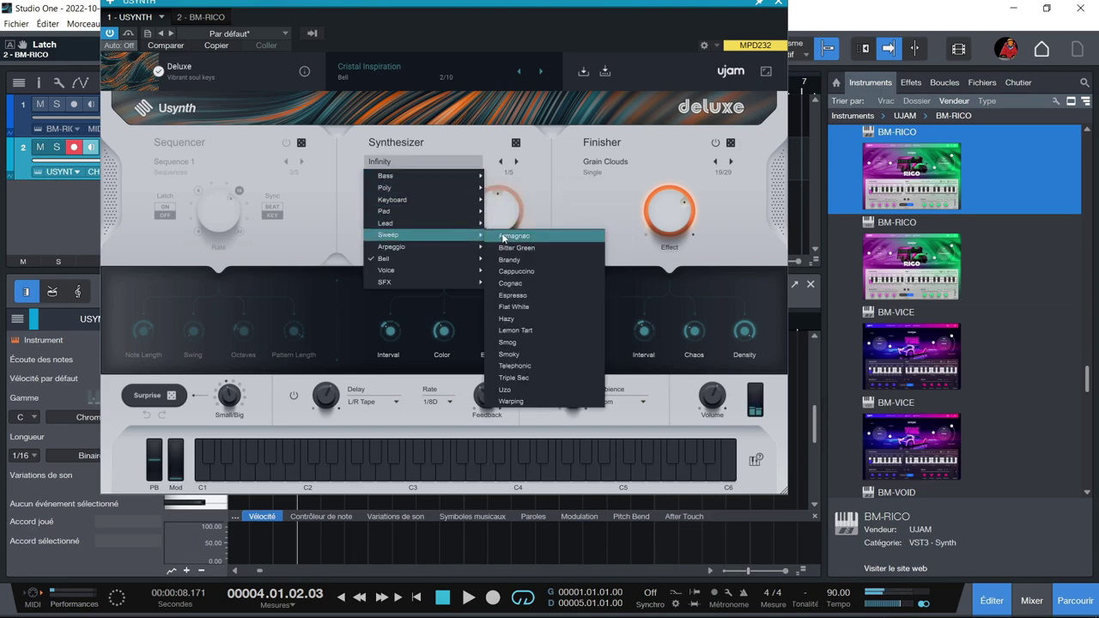
mouse_move(417, 257)
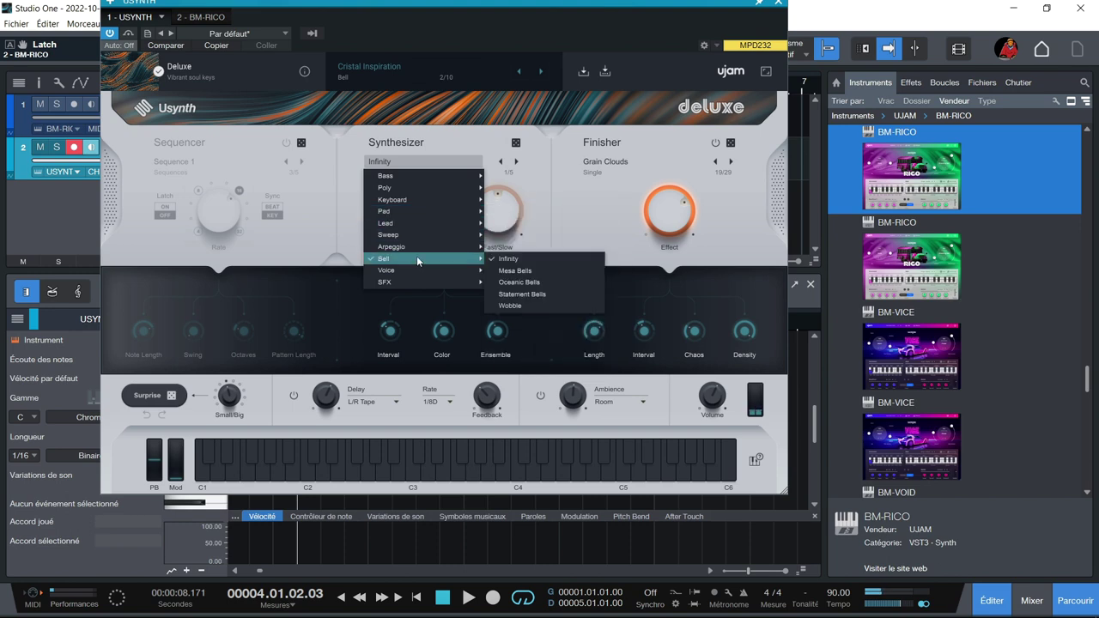
click(523, 272)
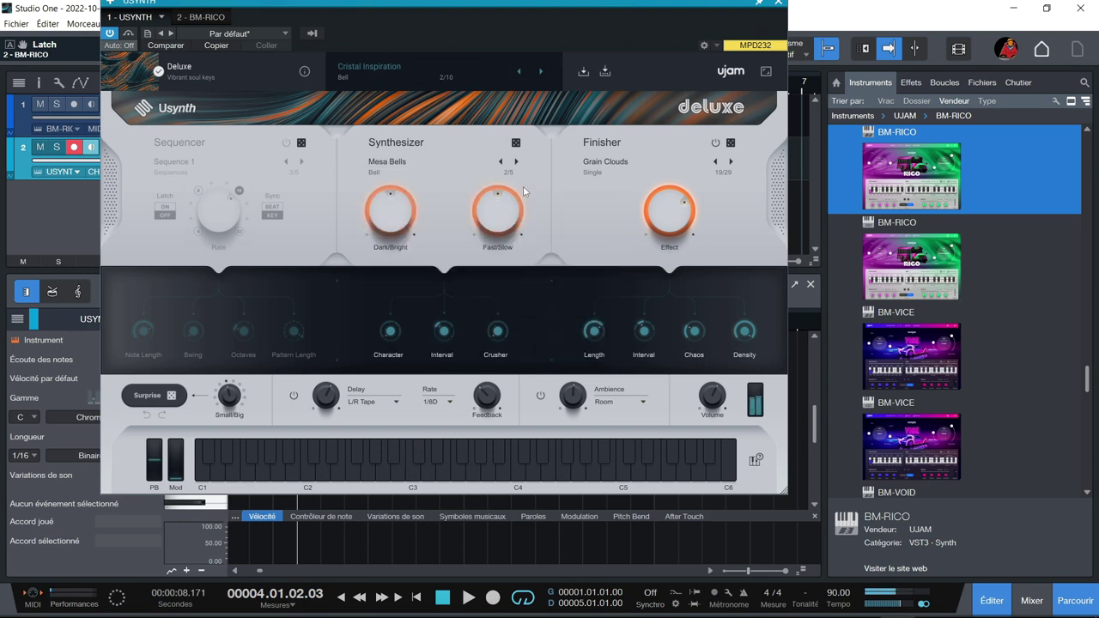
Try different Fast/Slow and Dark/Bright amounts on Mesa Bells, ending with Fast/Slow low and Dark/Bright high.
drag(504, 209, 496, 105)
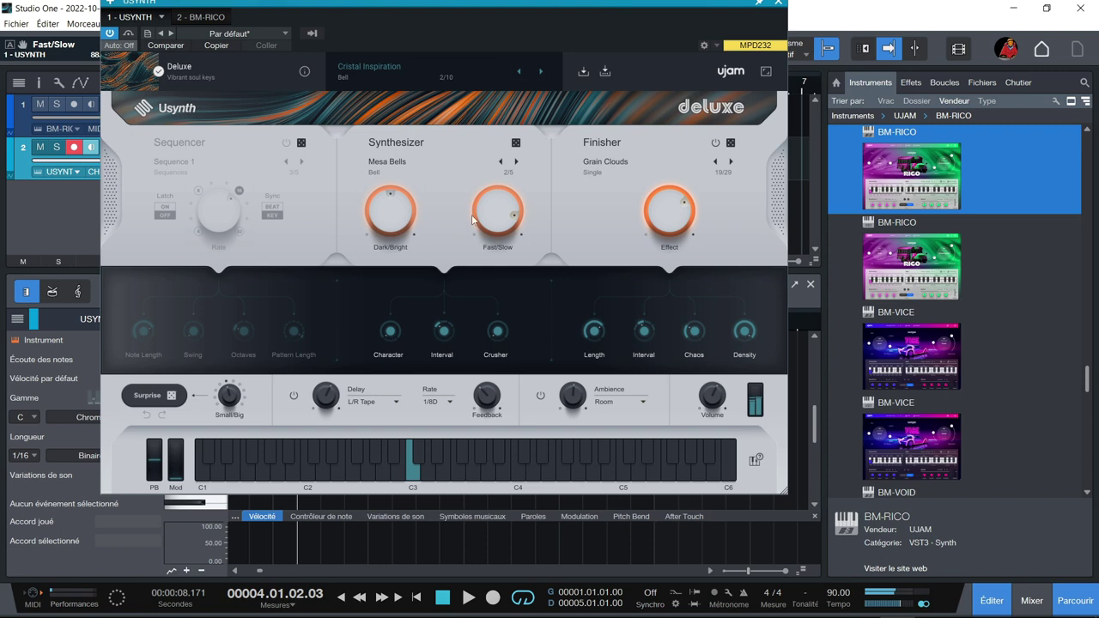
scroll(403, 226, up, 5)
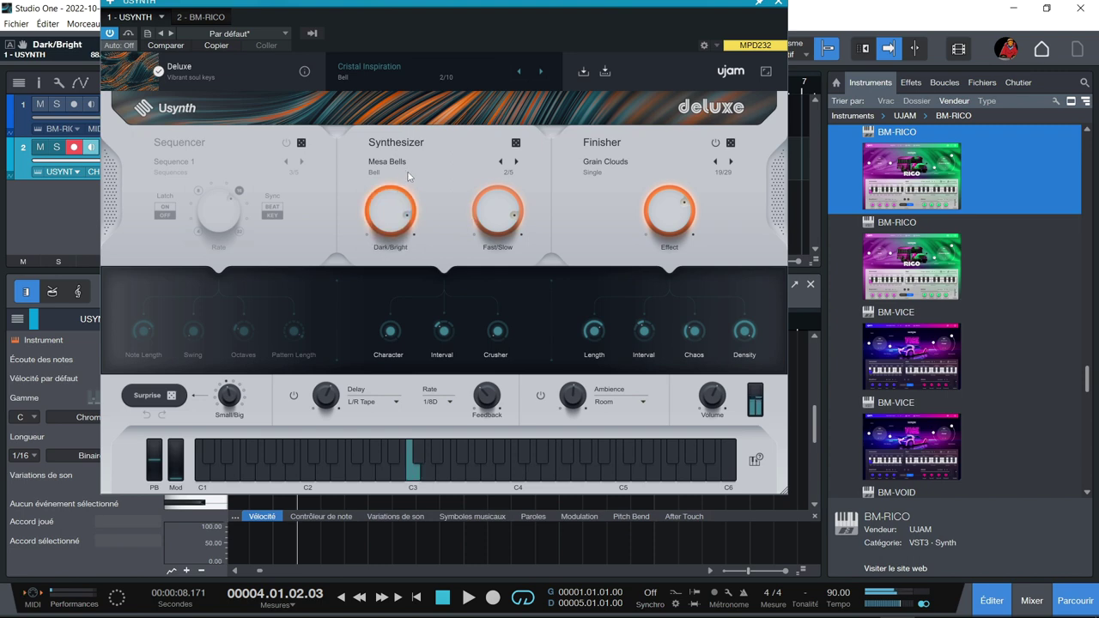
key(ctrl+z)
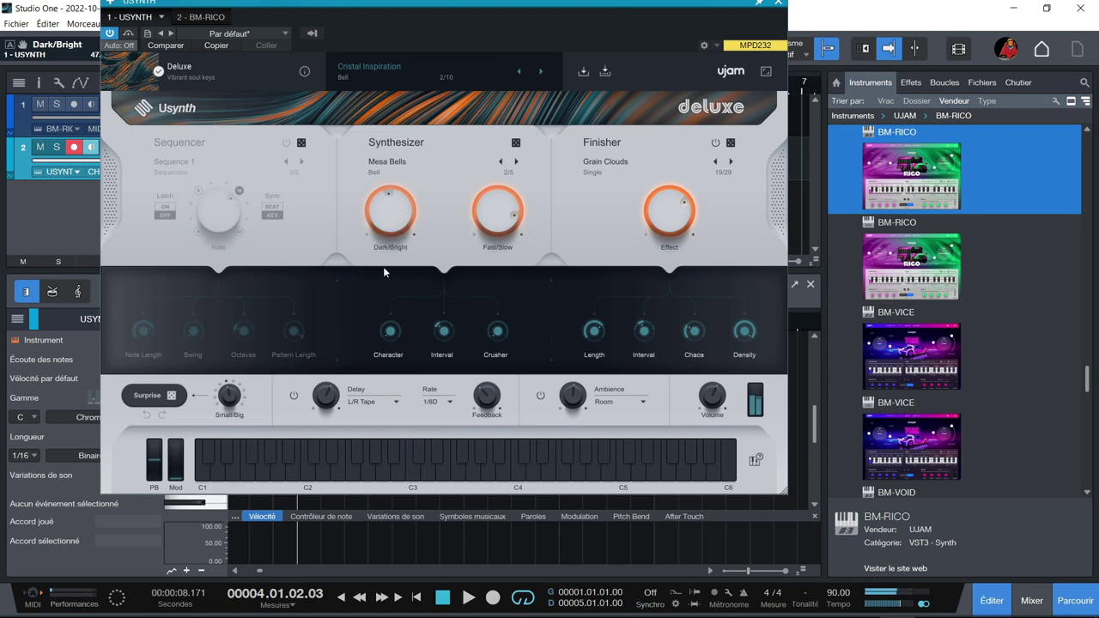
key(ctrl+z)
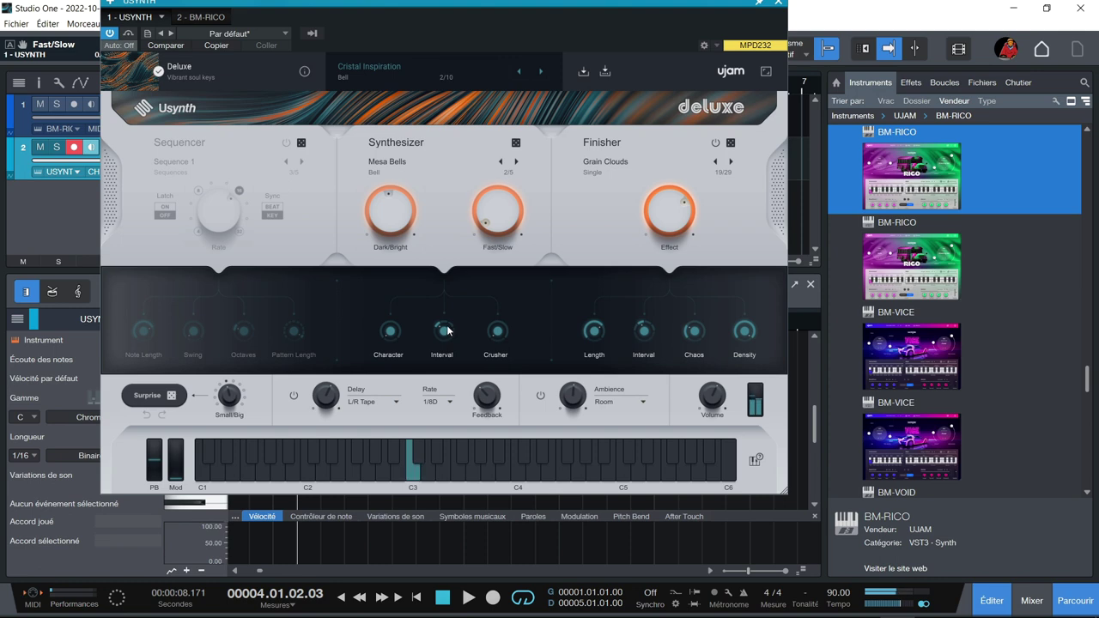
drag(395, 232, 395, 189)
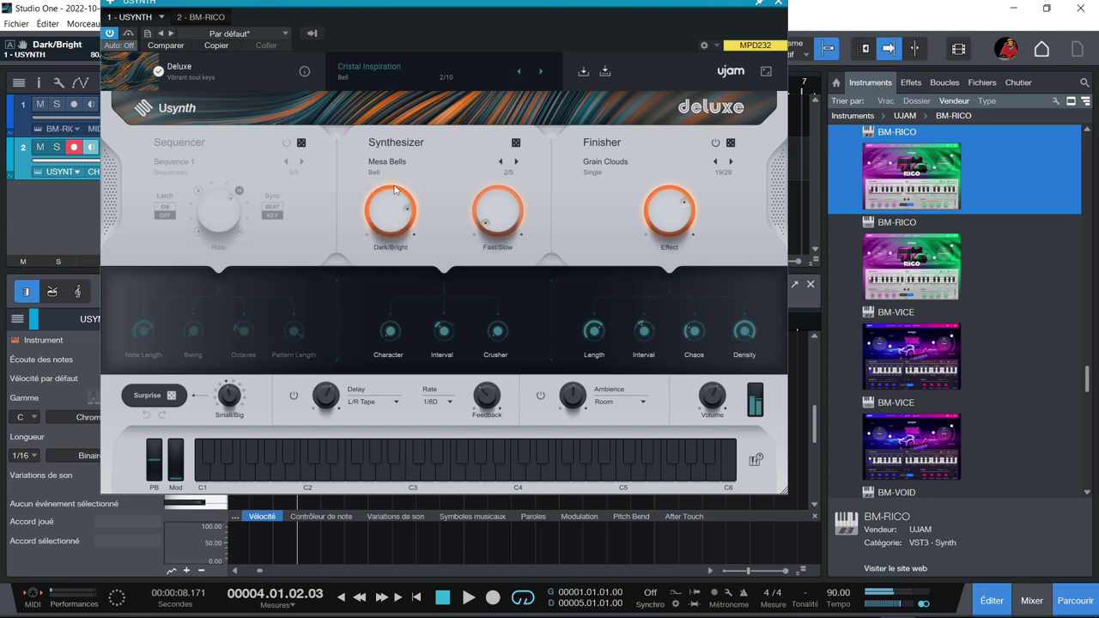
Set the Finisher to the single effect Multimode Filter and adjust its Drive.
click(605, 162)
mouse_move(611, 181)
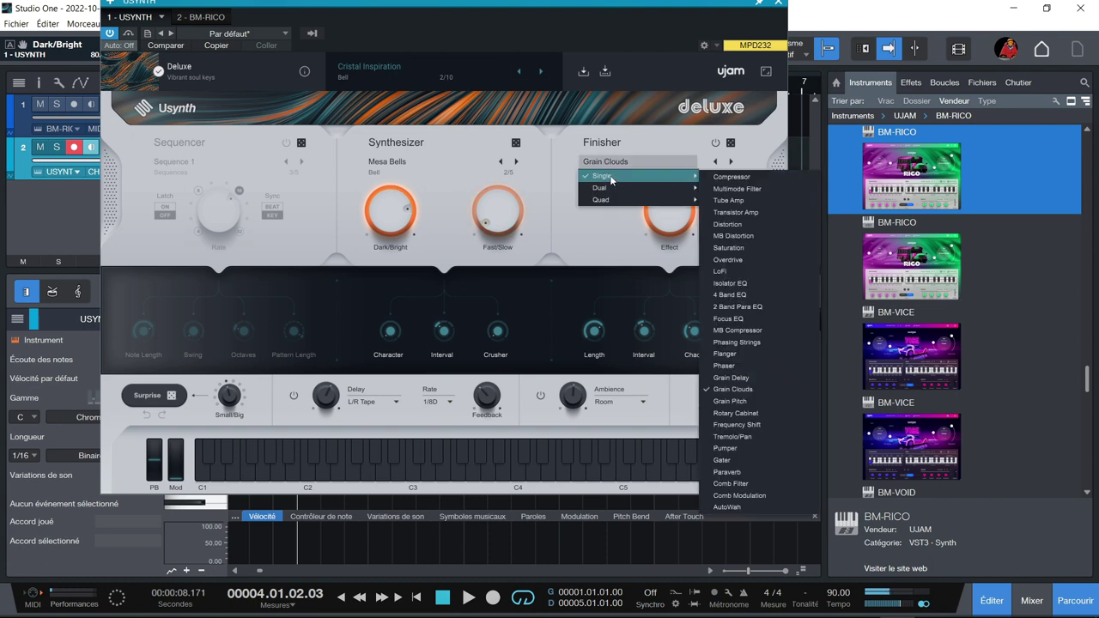
click(745, 194)
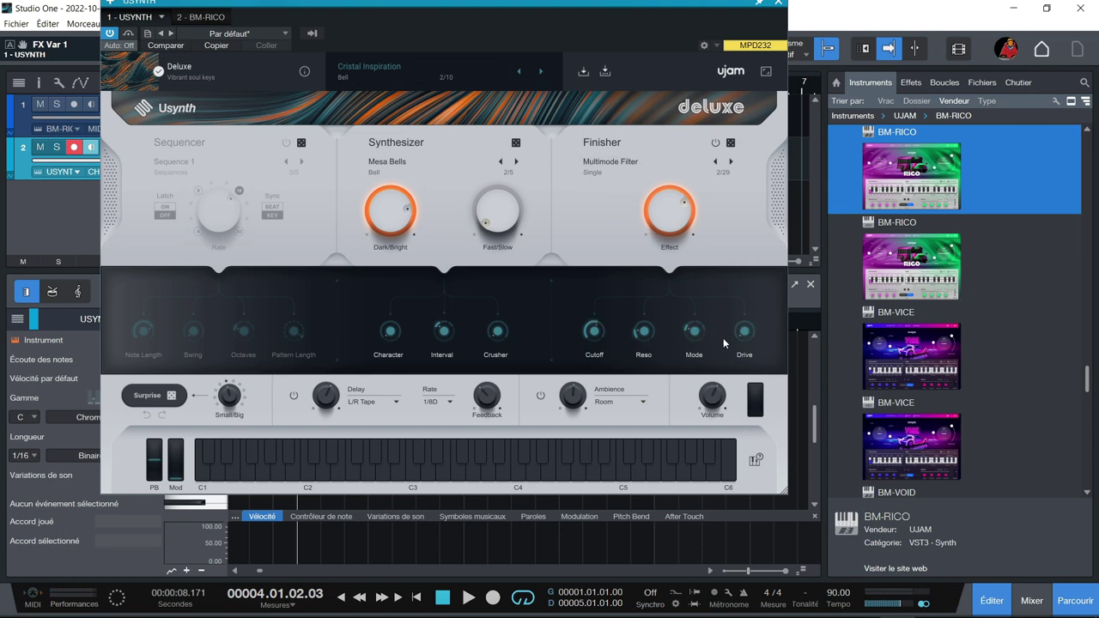
drag(744, 330, 732, 295)
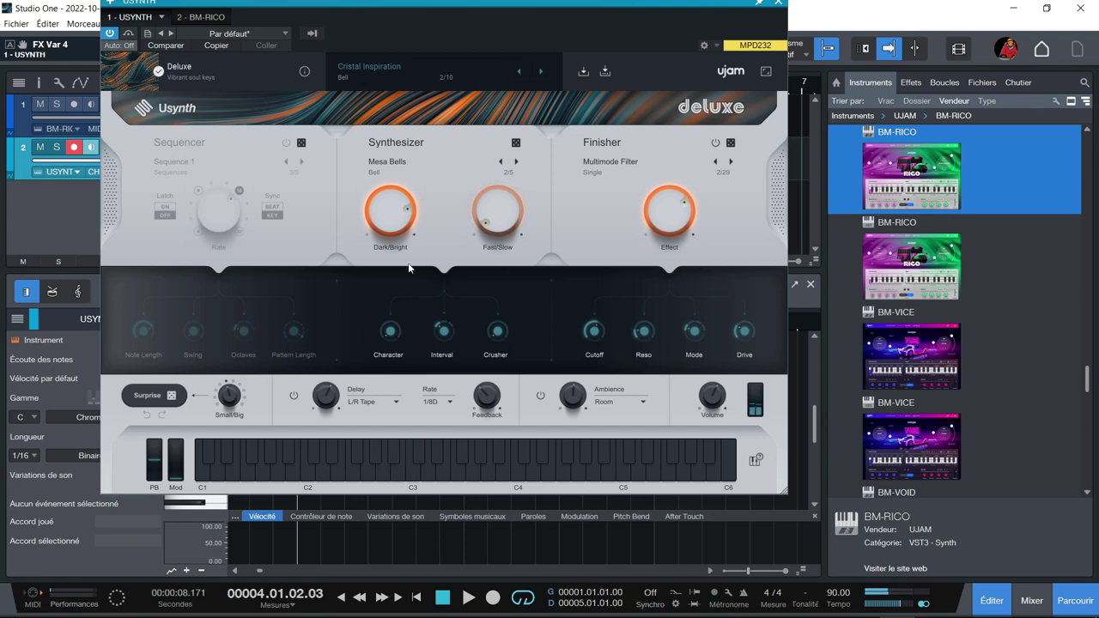
Turn on the Sequencer, raise Dark/Bright almost to maximum and fine-tune Fast/Slow while playing chords.
click(286, 143)
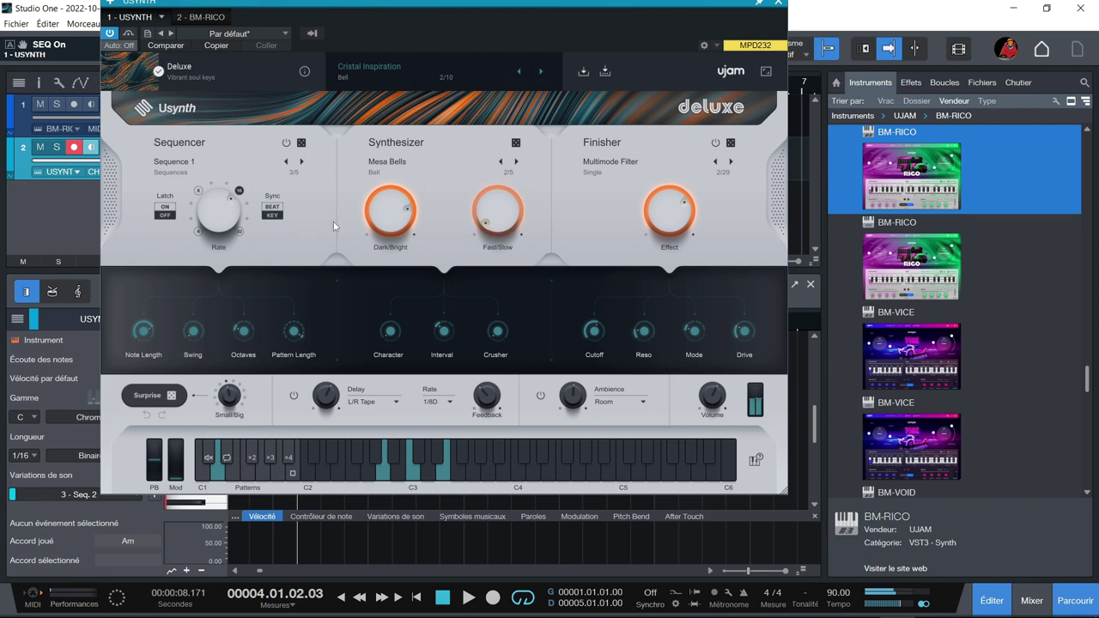
drag(383, 211, 386, 190)
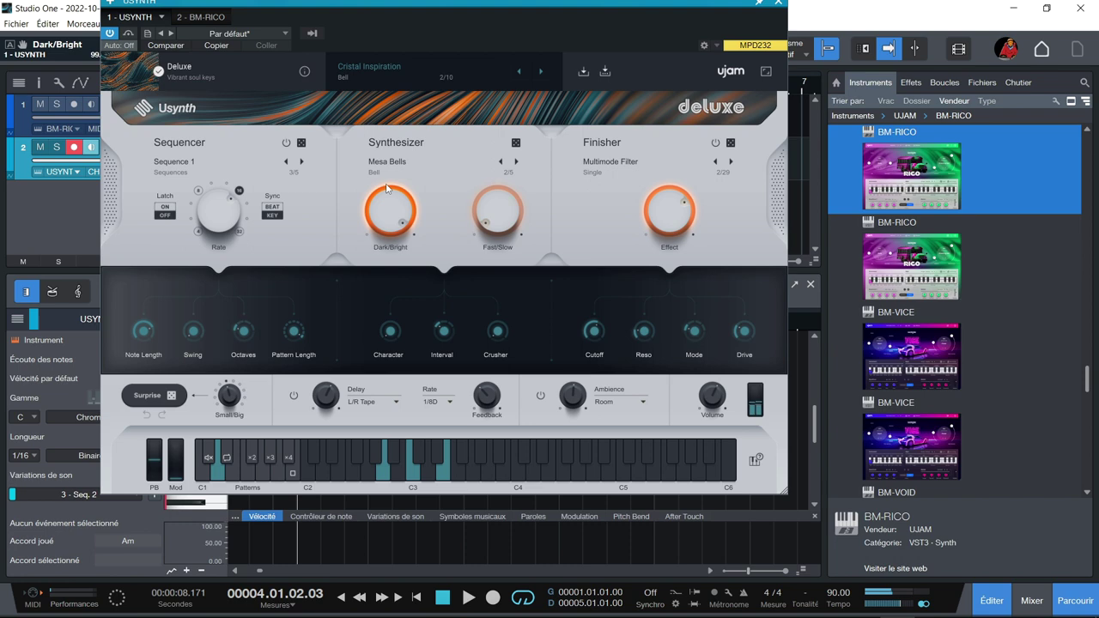
drag(503, 206, 506, 201)
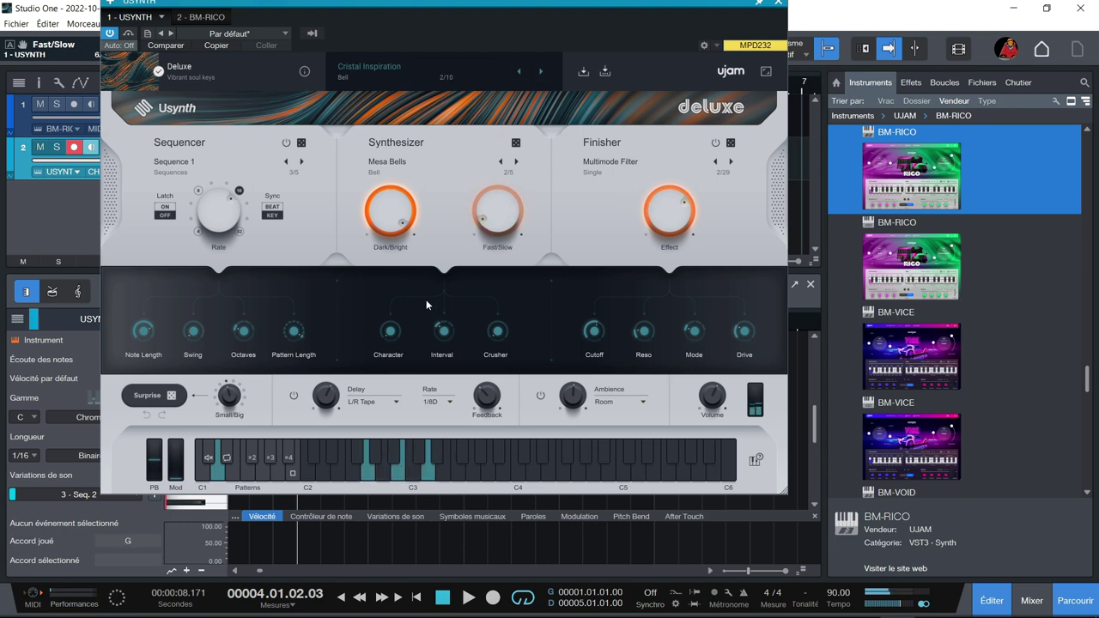
Audition sequences 5, 4 and 6 on the Mesa Bells sound with the pattern keys.
click(264, 476)
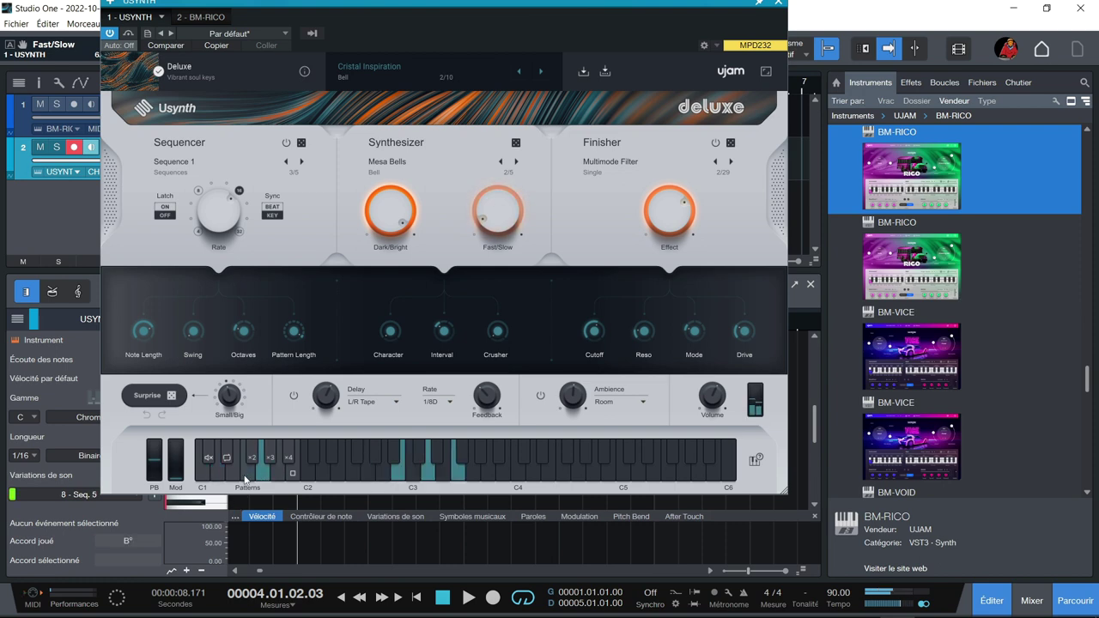
click(246, 479)
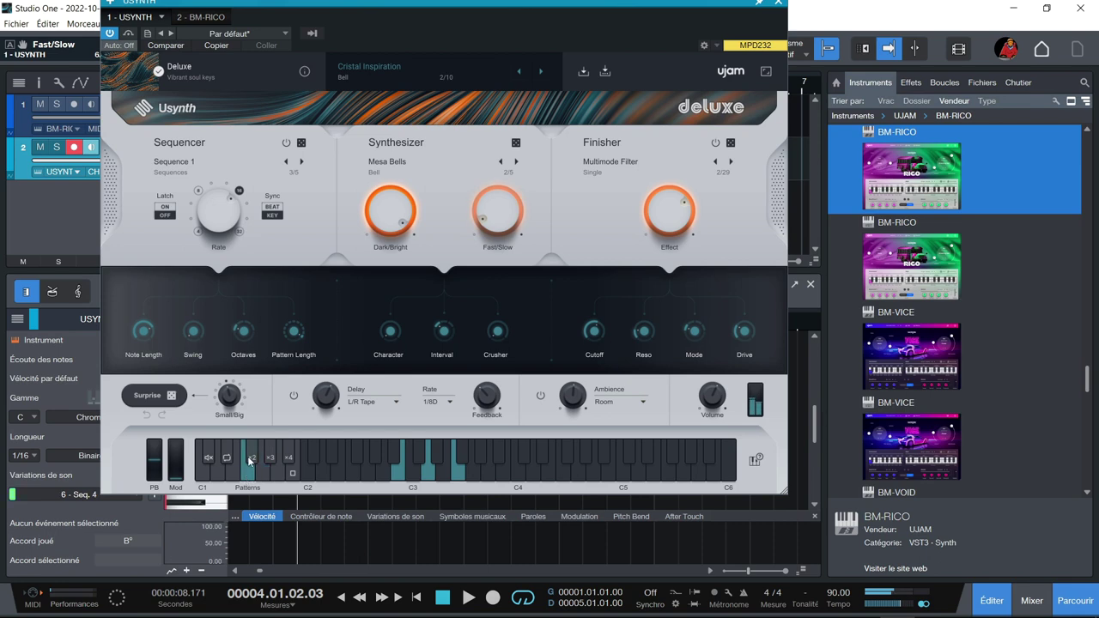
click(264, 477)
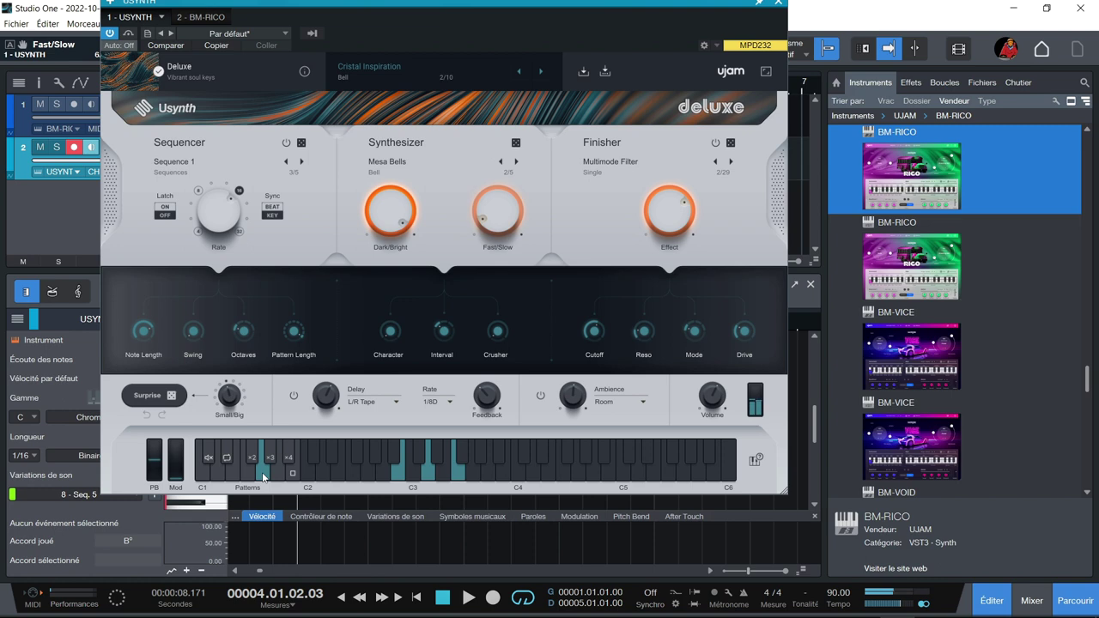
click(276, 477)
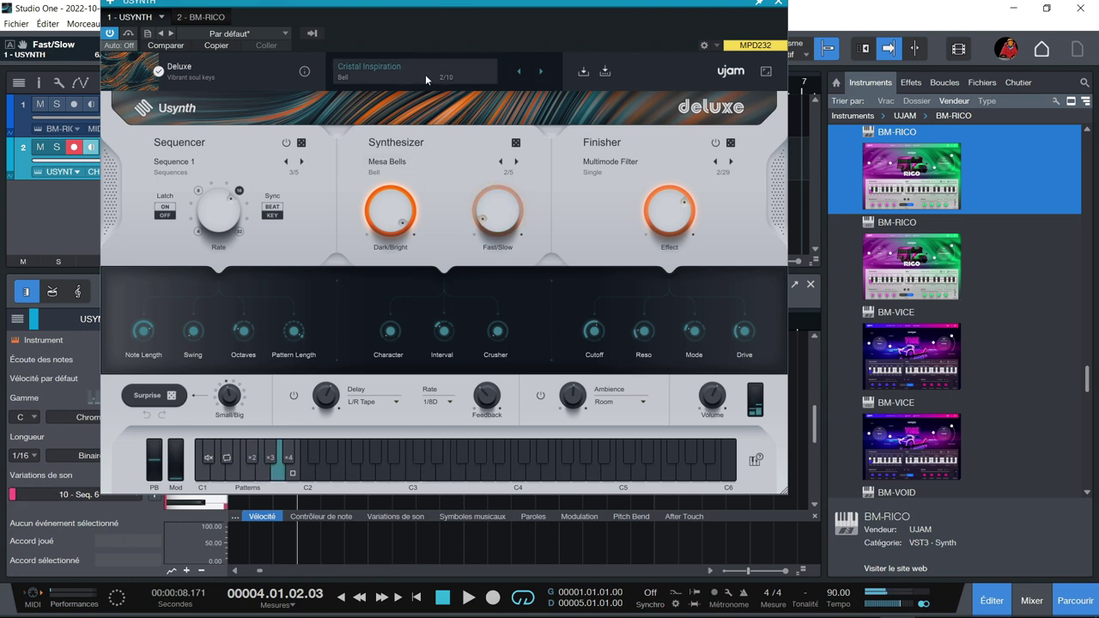
Load the next Bell preset, Crystalline Mood, and review the Octave and Scale options in the keyboard settings.
click(541, 72)
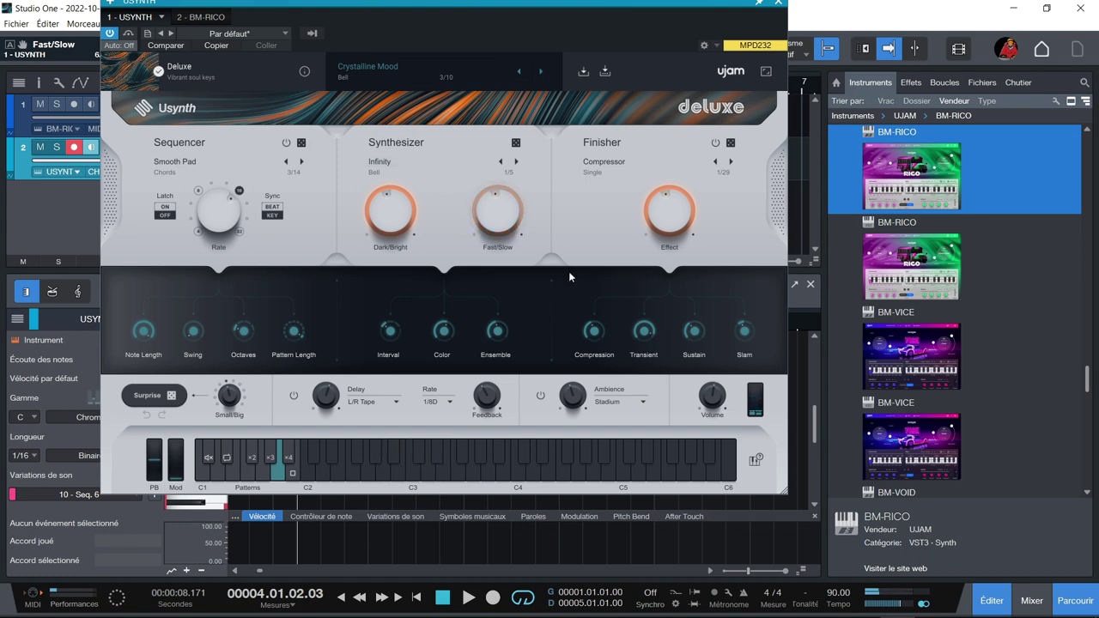
click(755, 461)
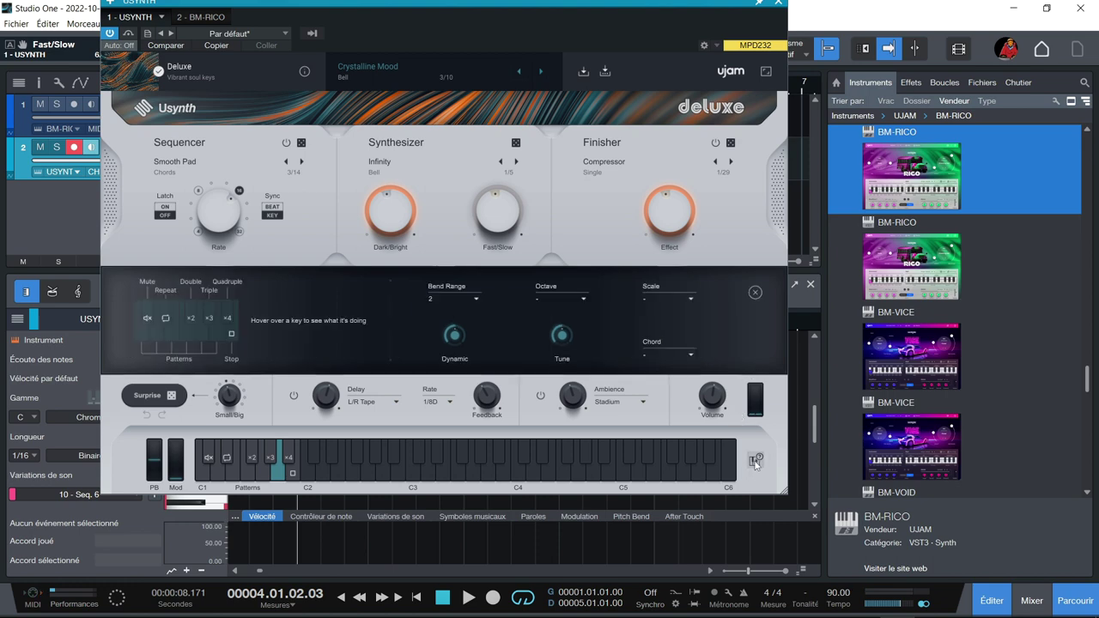
click(581, 295)
click(678, 298)
click(678, 298)
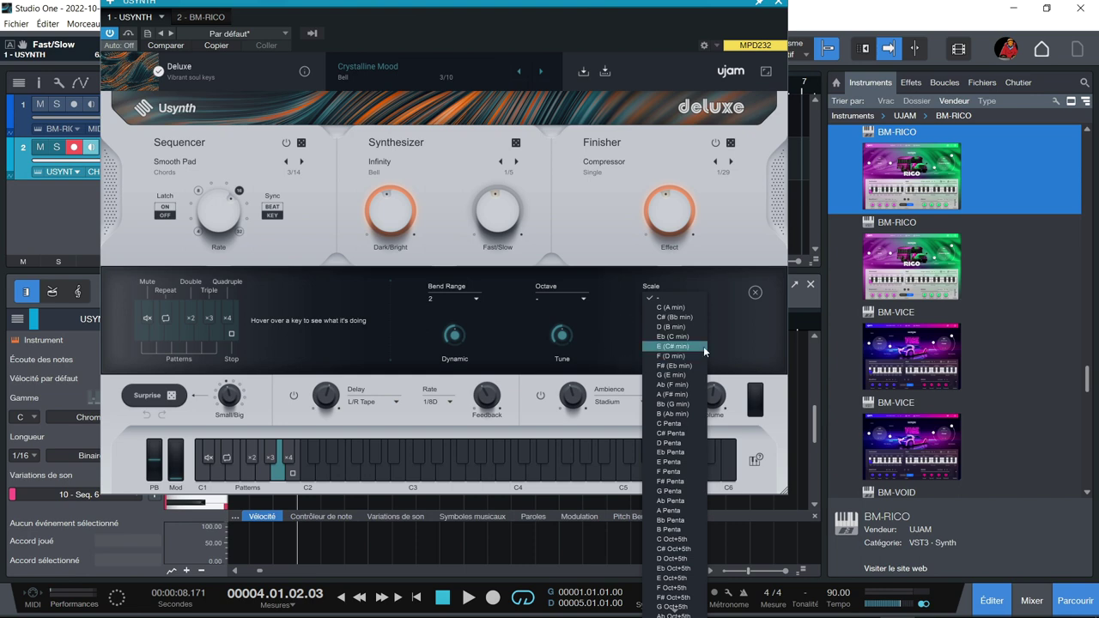
click(610, 346)
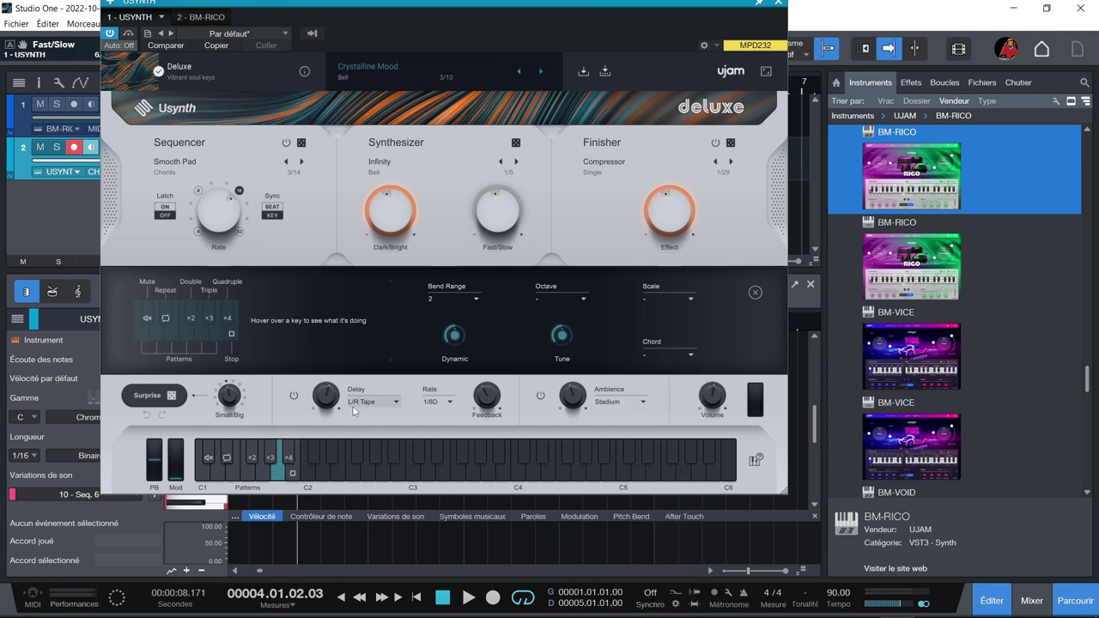
Look through the available Ambience and Delay types, and close the keyboard settings.
click(645, 401)
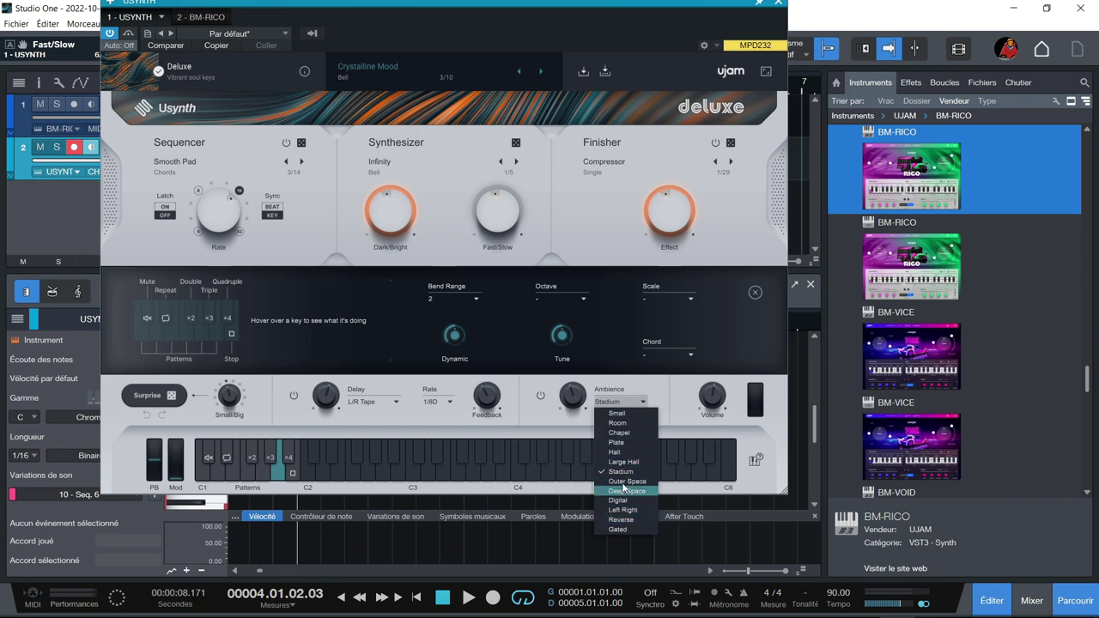
click(377, 401)
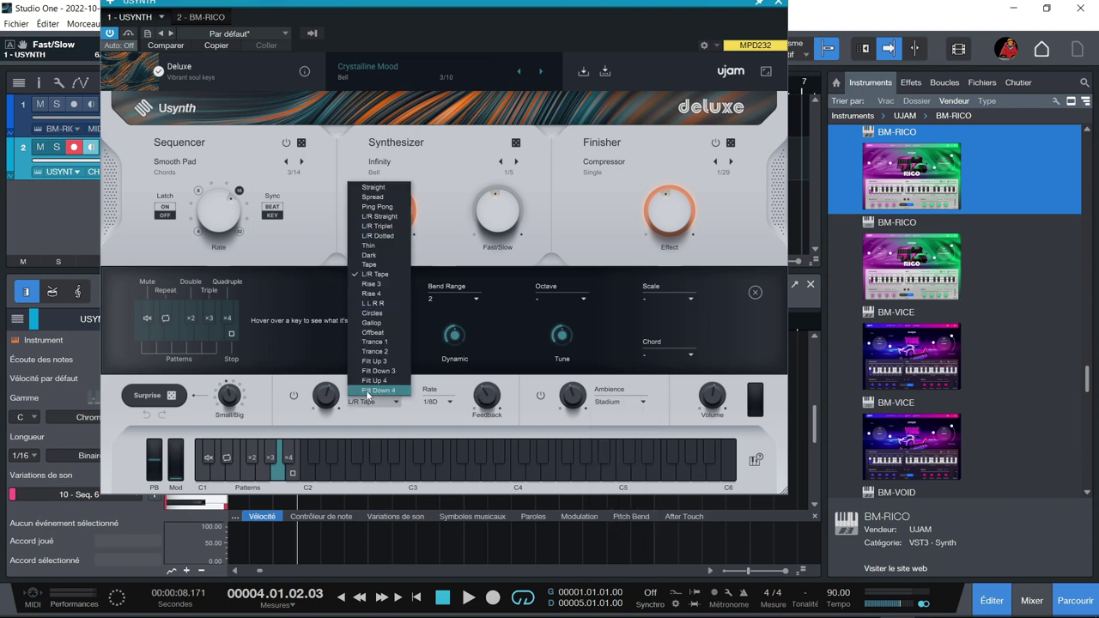
click(755, 459)
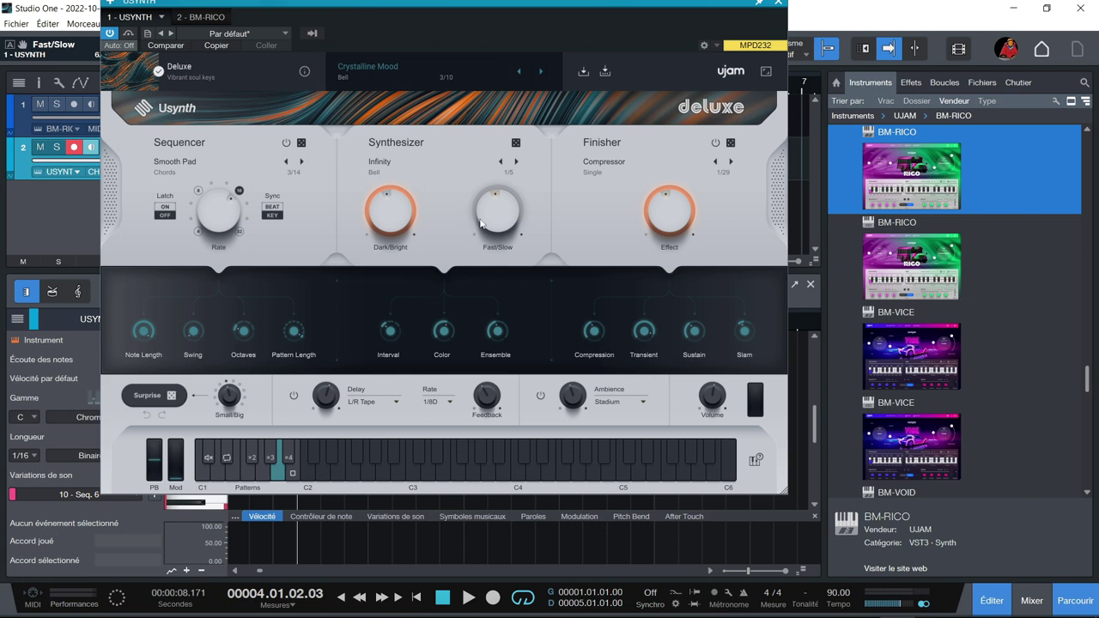
Switch Usynth to the Core title and audition its Poly presets Fatty Acids and Gator Chords.
click(400, 73)
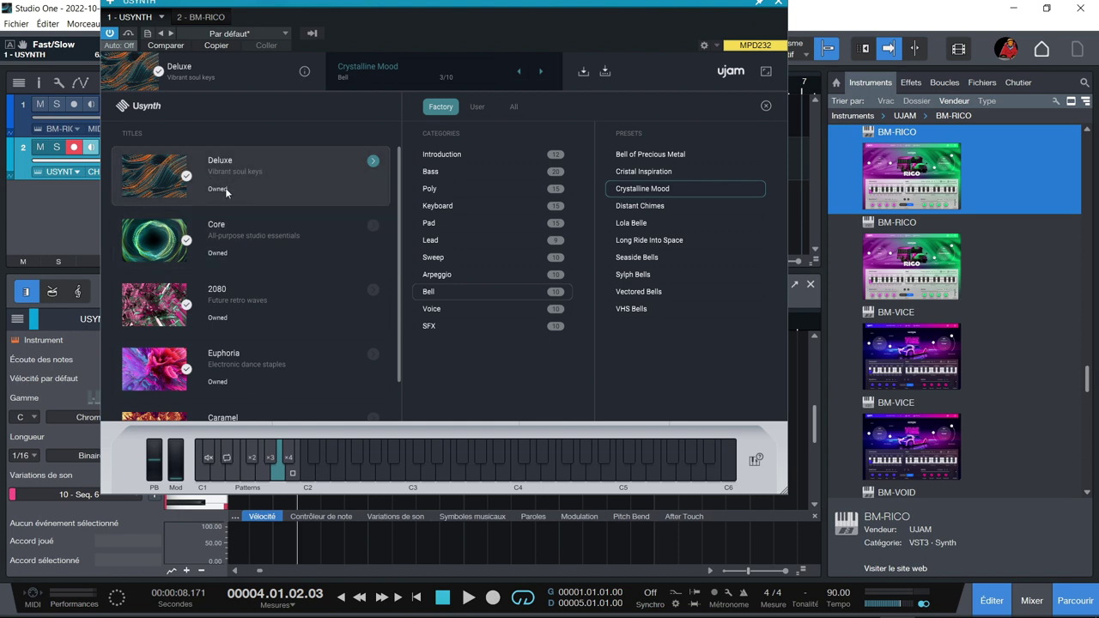
click(265, 246)
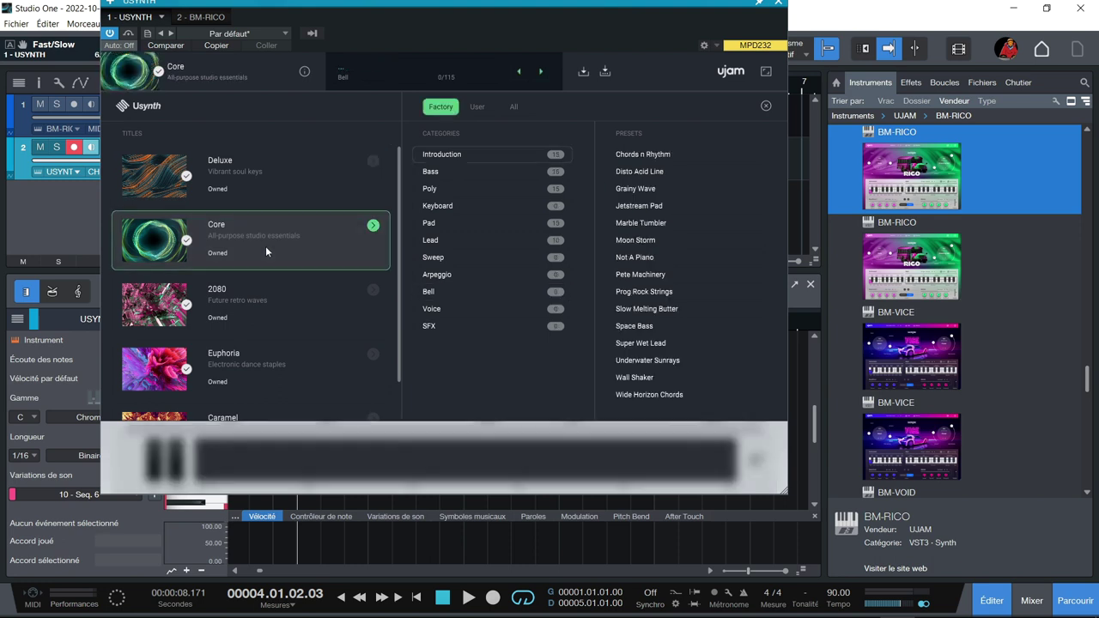
click(498, 188)
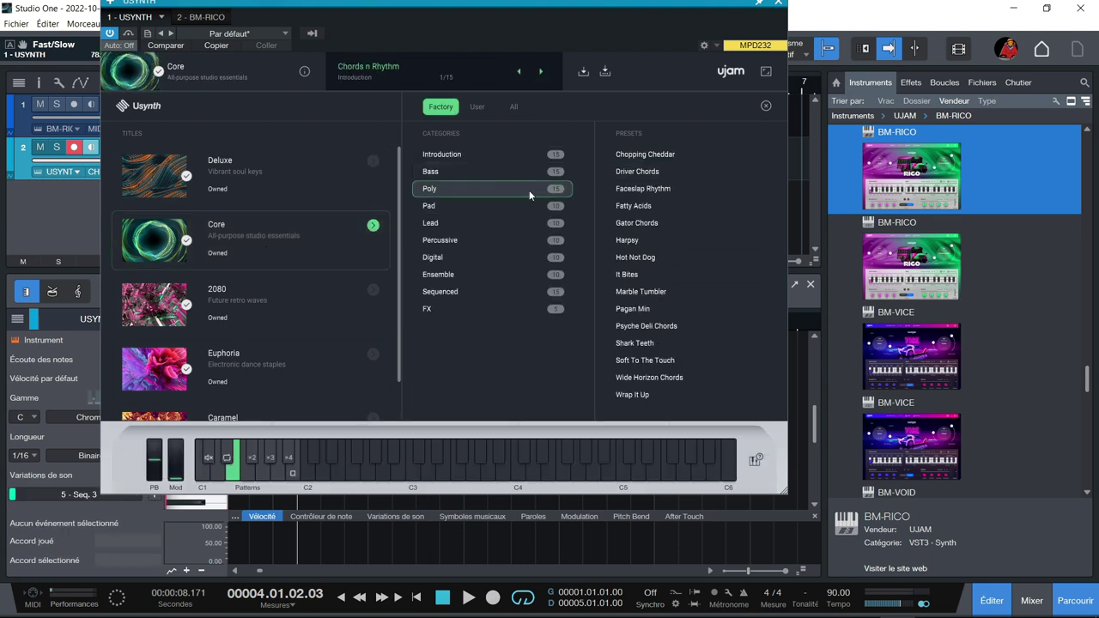
click(650, 207)
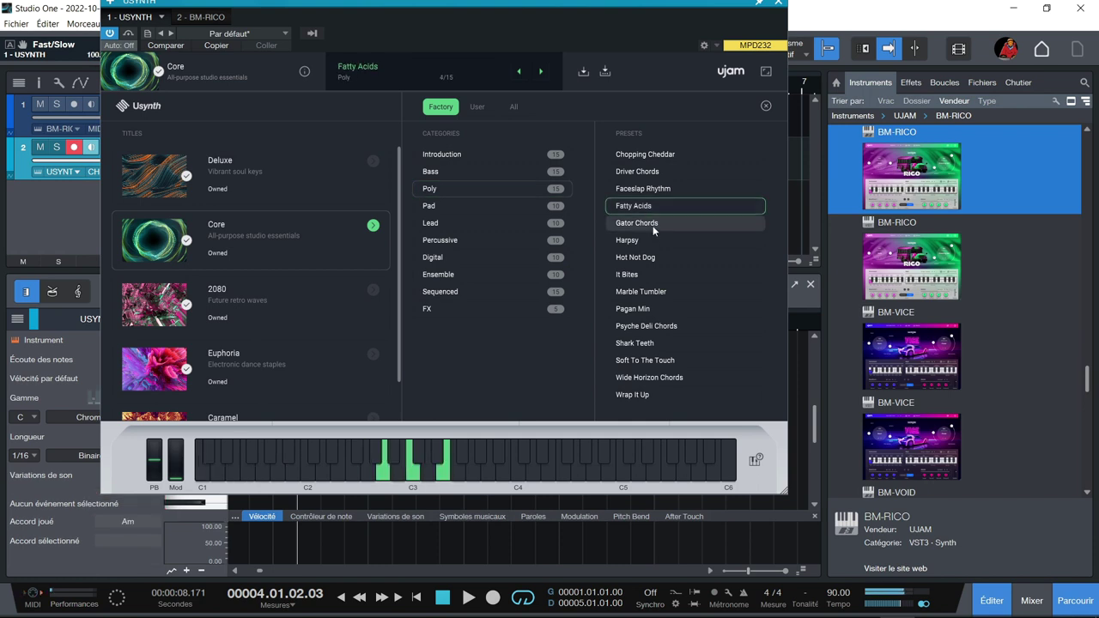
click(652, 225)
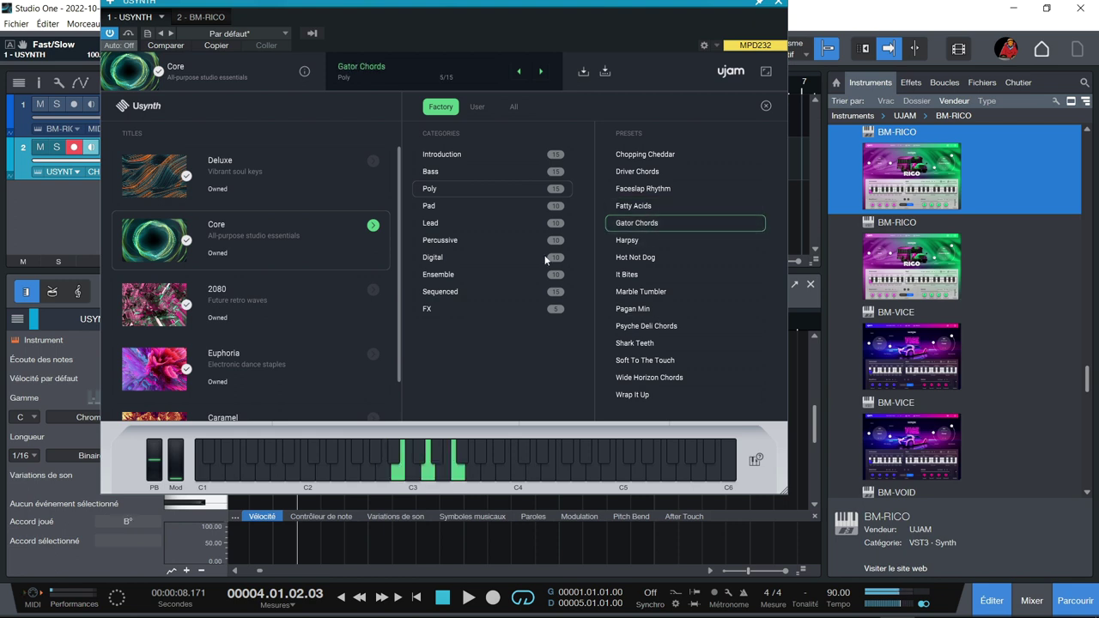
Audition the Core Lead preset Hornmalaya and load the Percussive preset Disto House Perk.
click(480, 221)
click(648, 244)
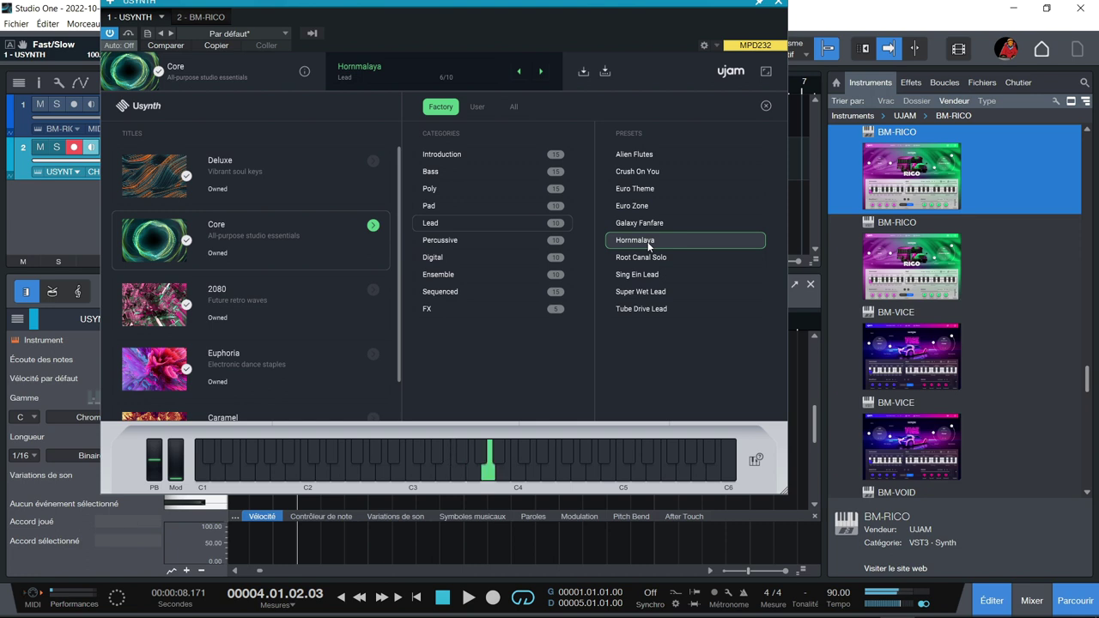
click(467, 243)
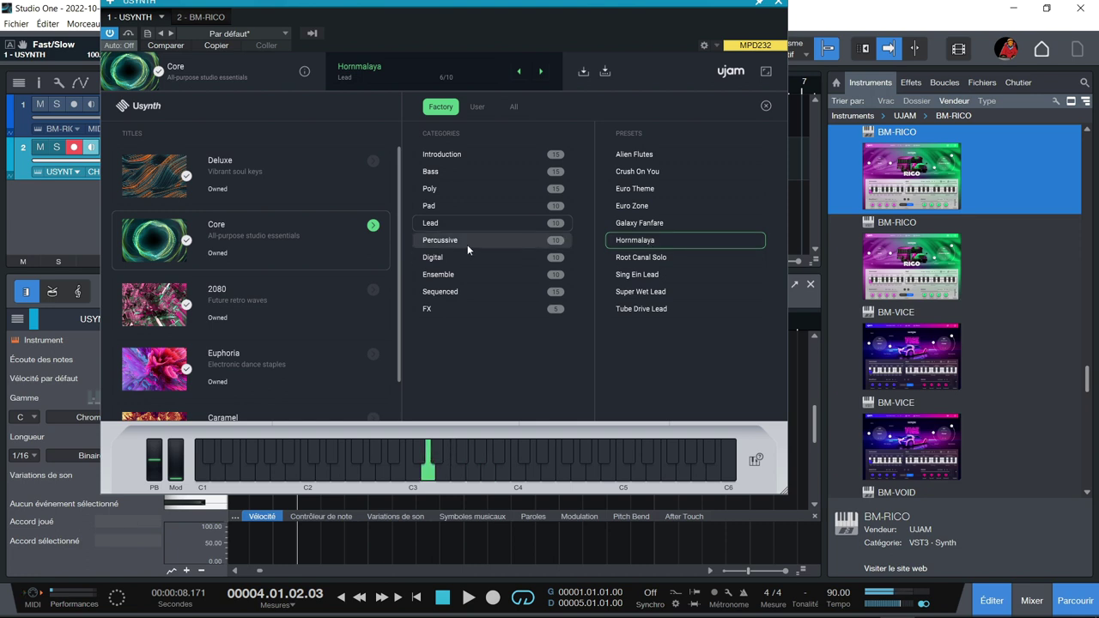
click(639, 243)
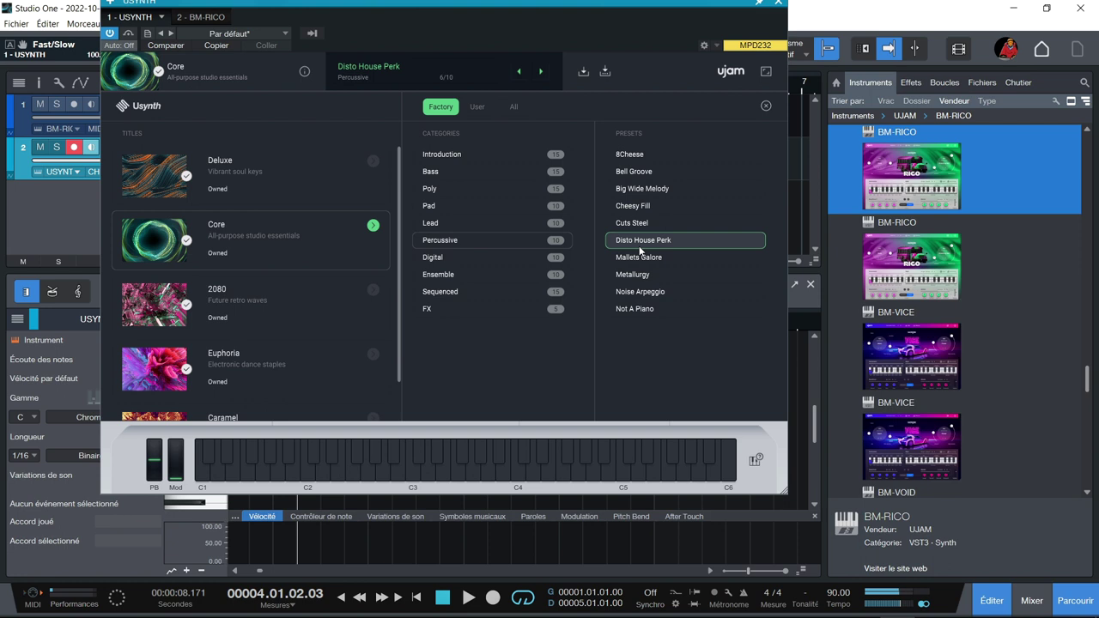
Audition the Core Percussive preset Bell Groove and the Digital preset Grainy Wave.
click(638, 175)
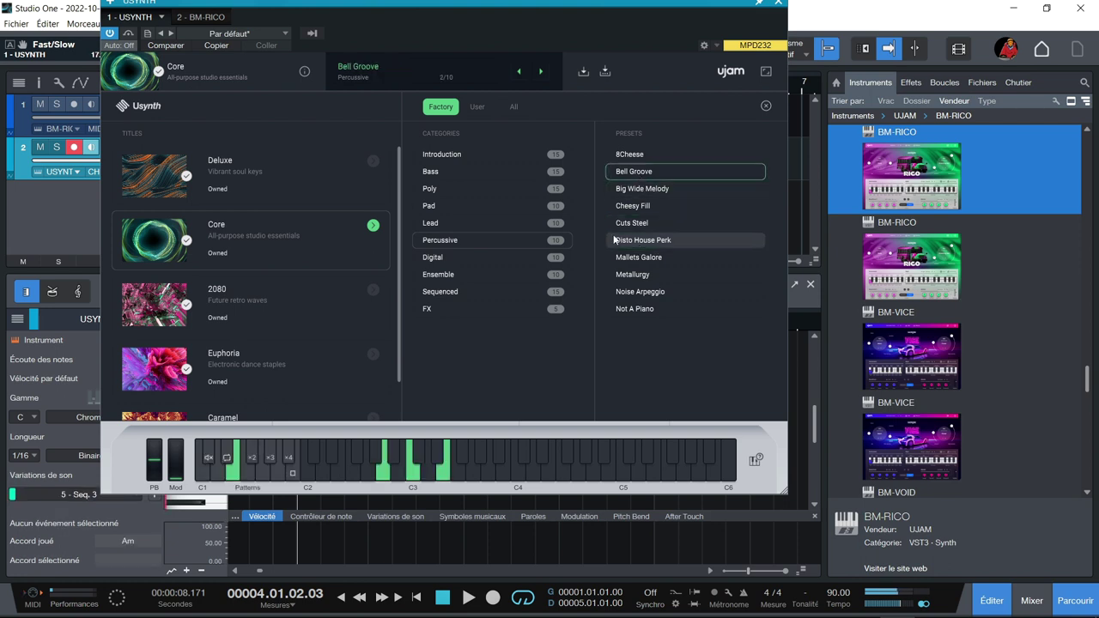
click(487, 263)
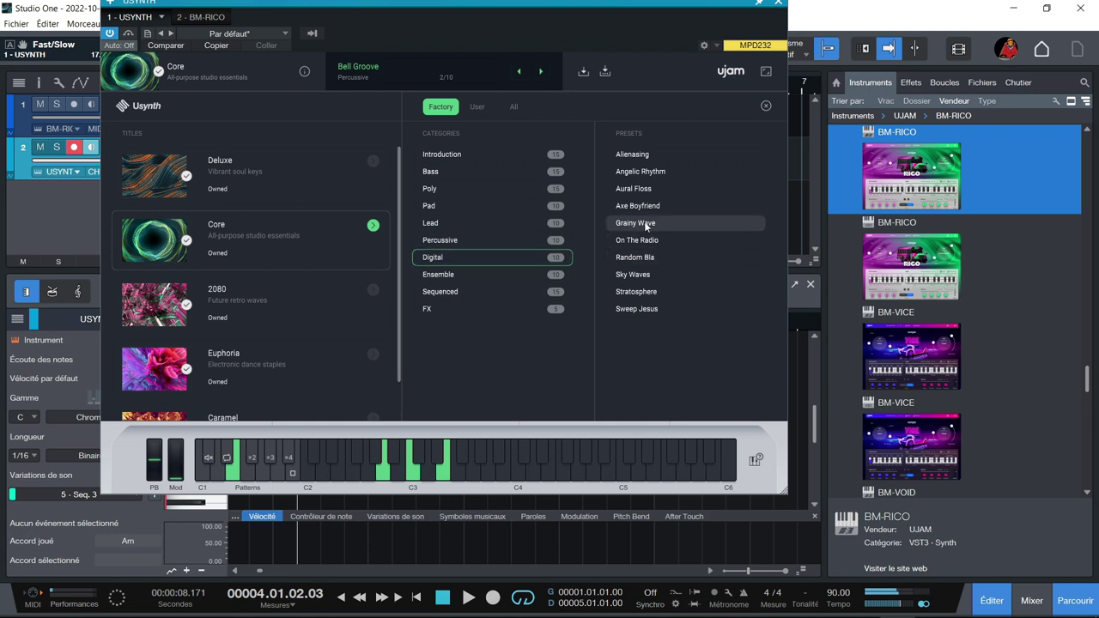
click(646, 224)
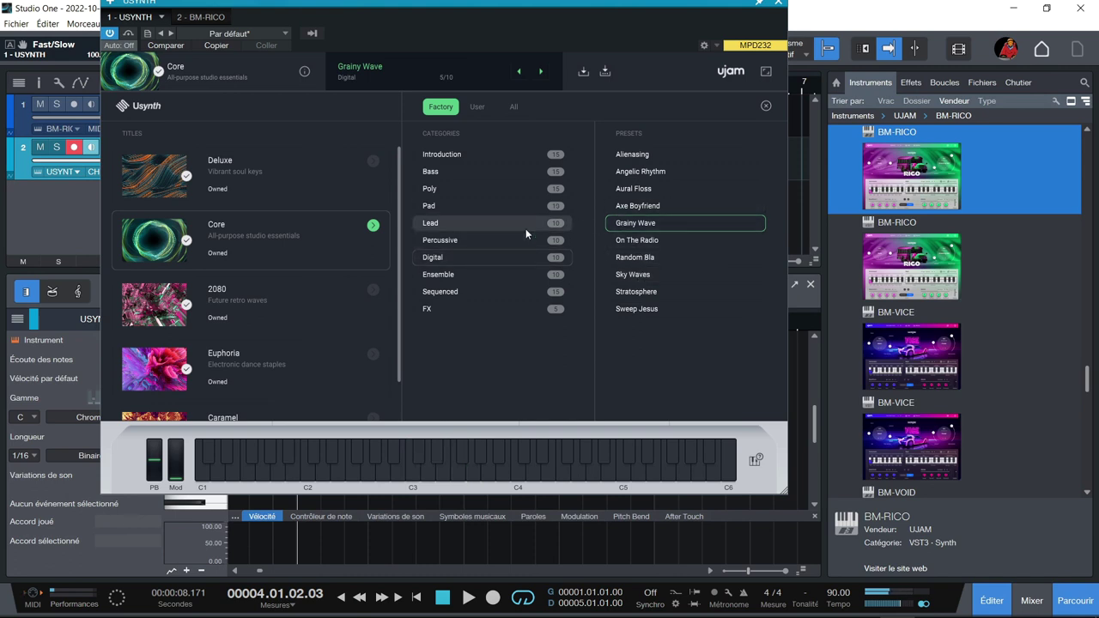
Switch Usynth back to the Deluxe title and audition its Bell presets Sylph Bells and Lola Belle.
click(321, 186)
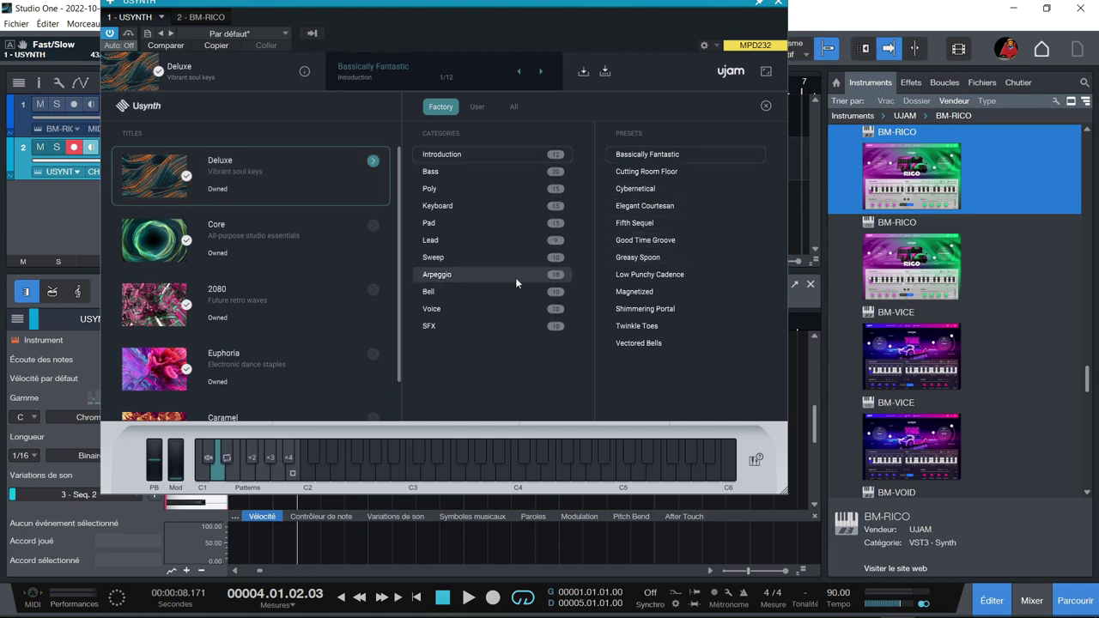
click(501, 290)
click(633, 274)
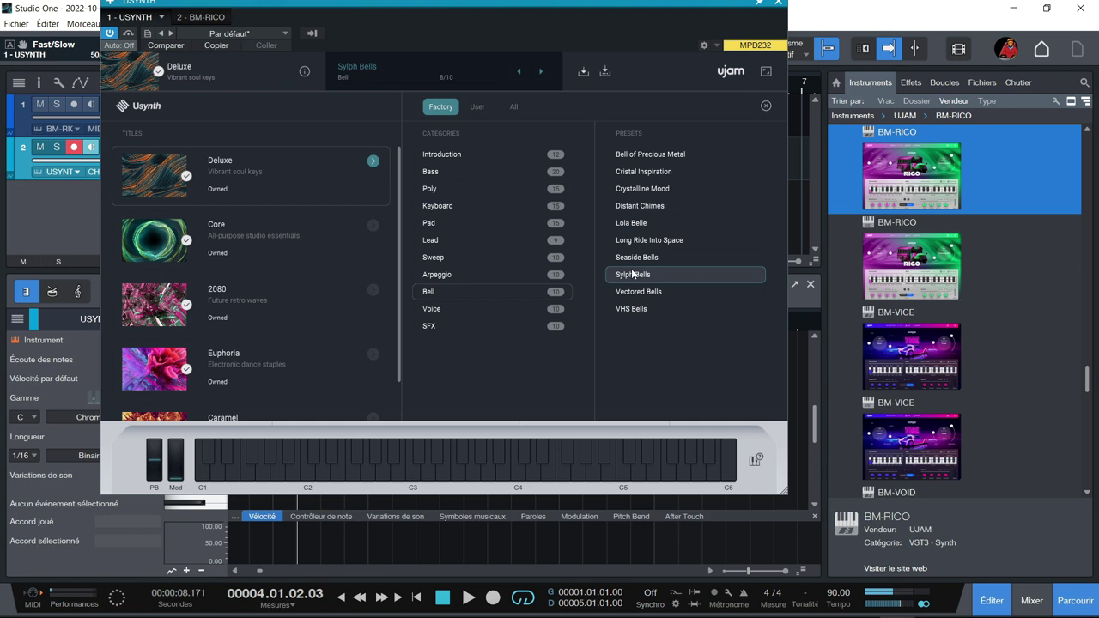
click(638, 225)
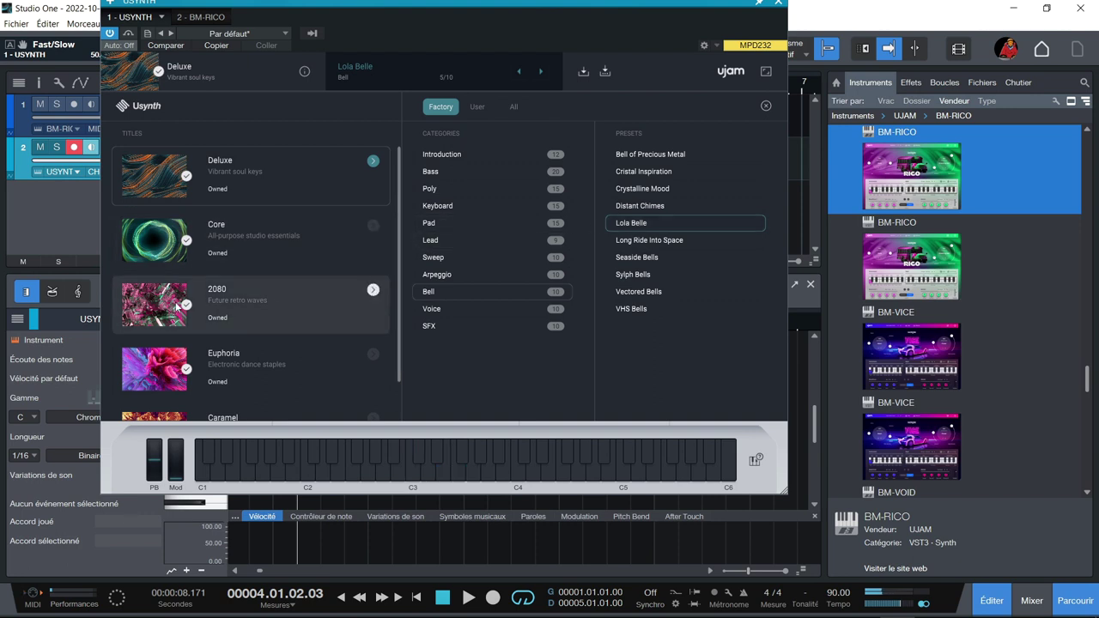
Look through the list of Usynth titles, and close the preset browser and the keyboard settings.
scroll(397, 273, down, 1)
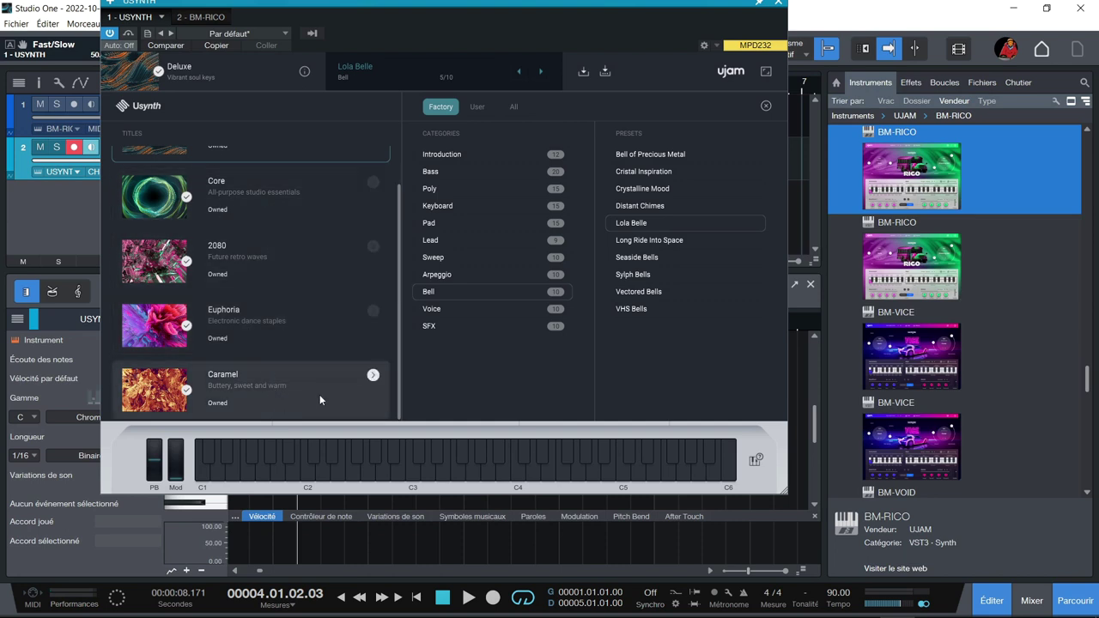
scroll(335, 289, up, 1)
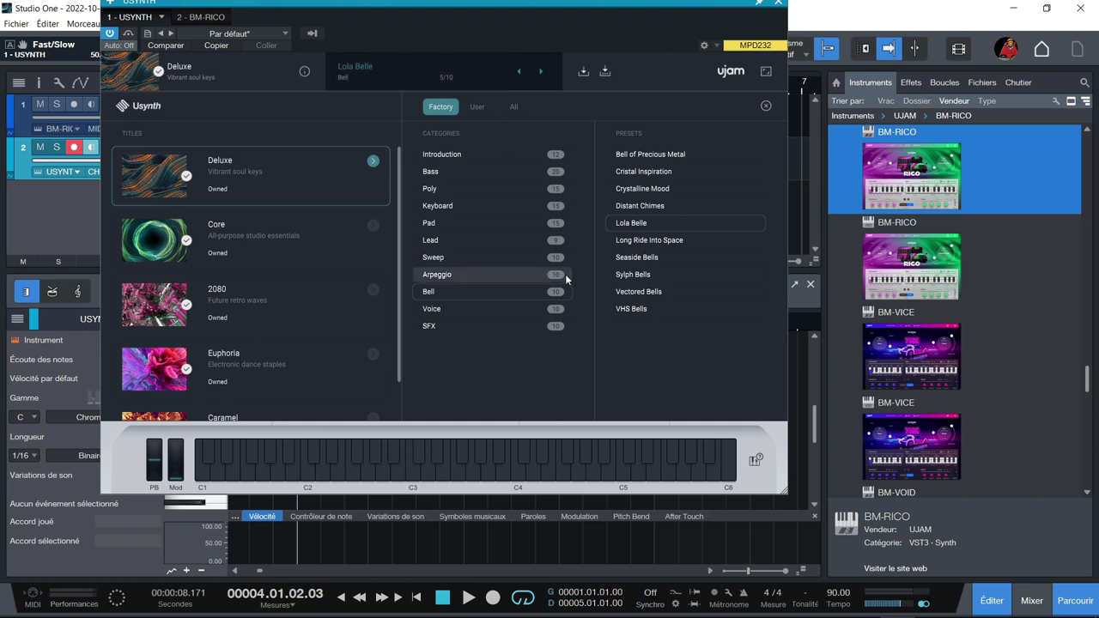
click(767, 105)
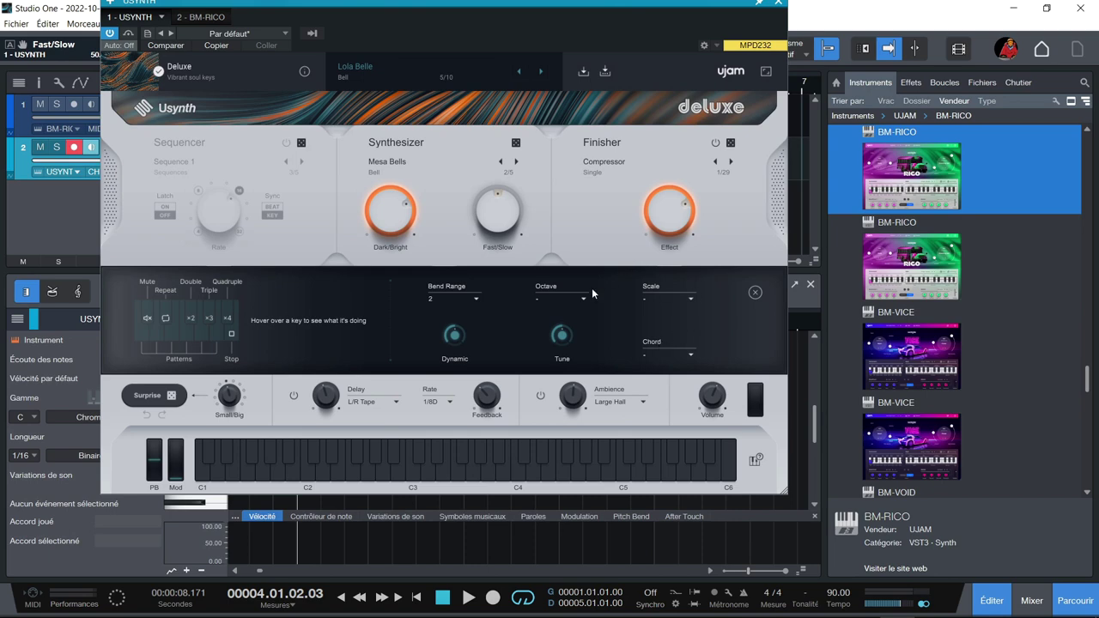
click(755, 460)
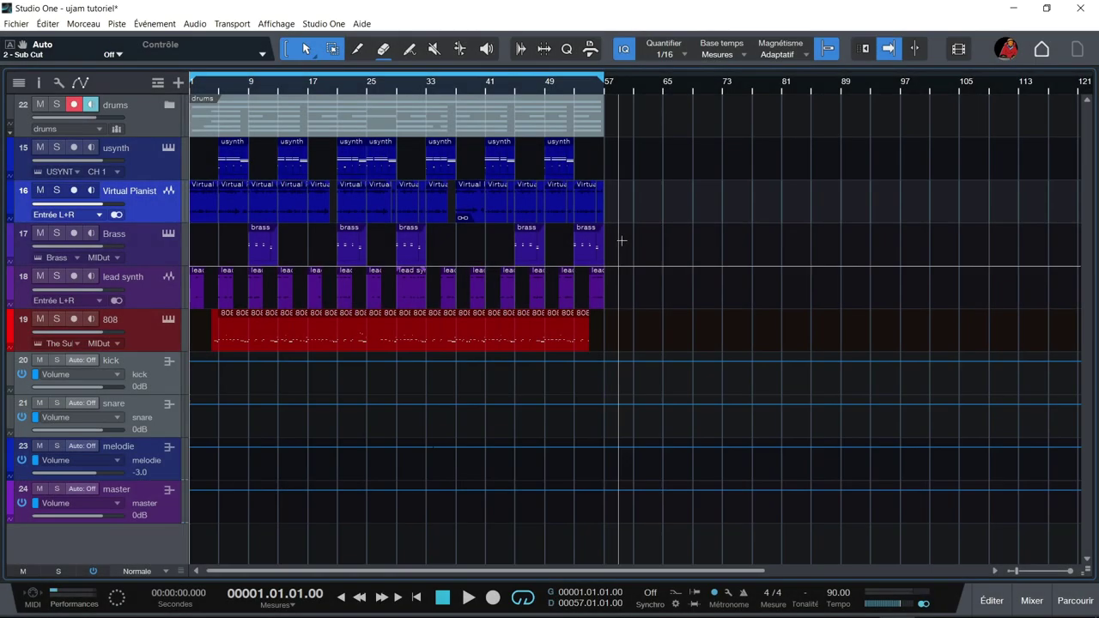
Expand the drums folder track and review its BM-RICO, Impact and GM-ONE instruments, including GM-ONE's soft phrase.
click(169, 105)
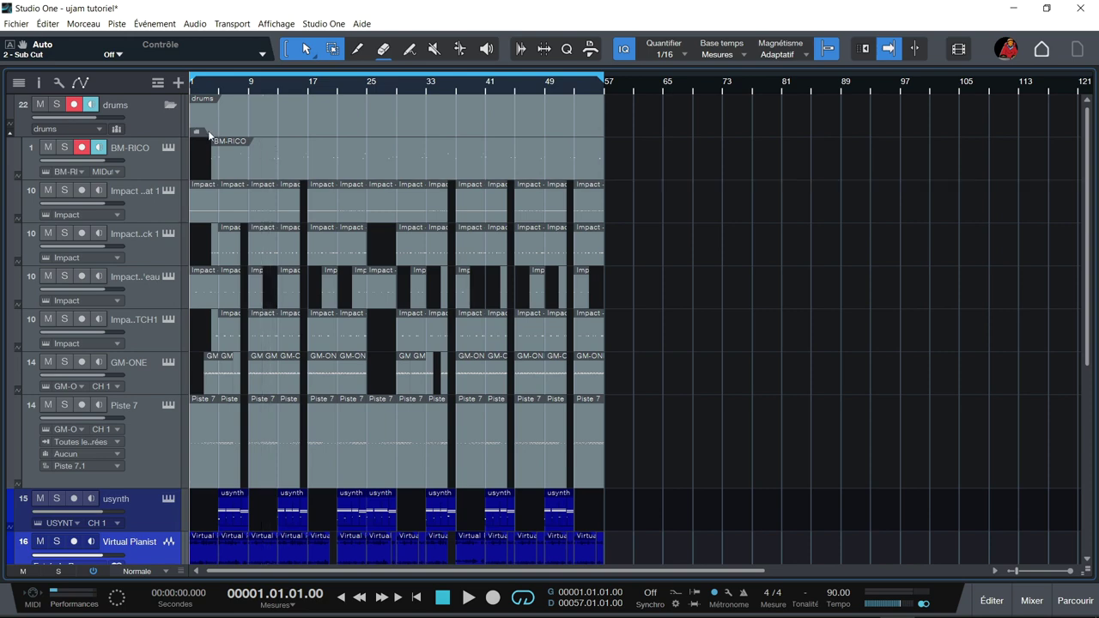
click(169, 148)
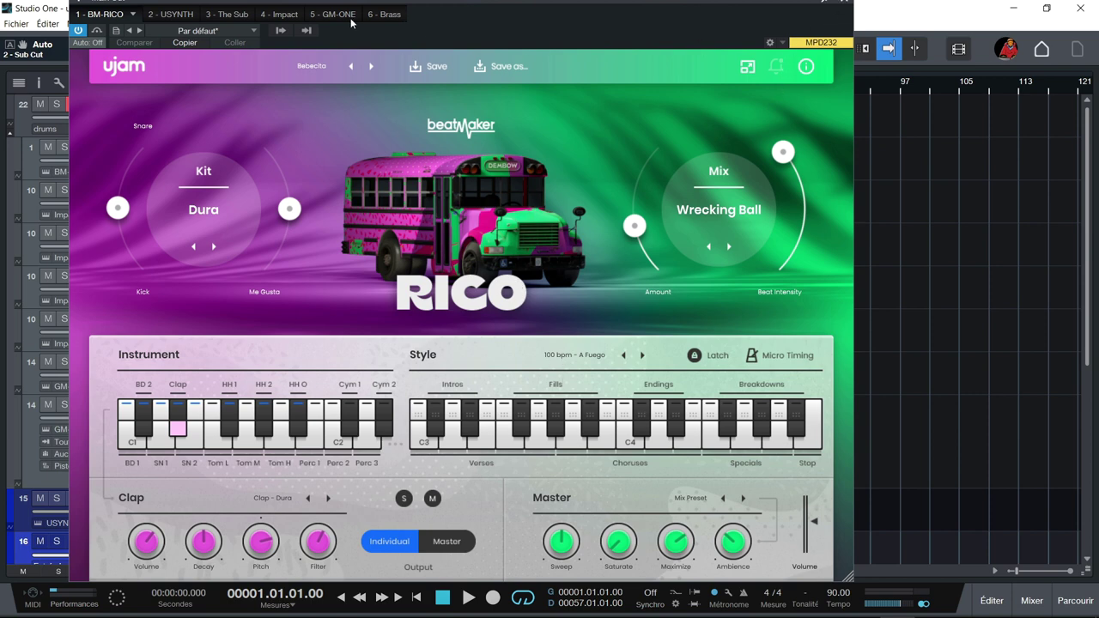
click(270, 14)
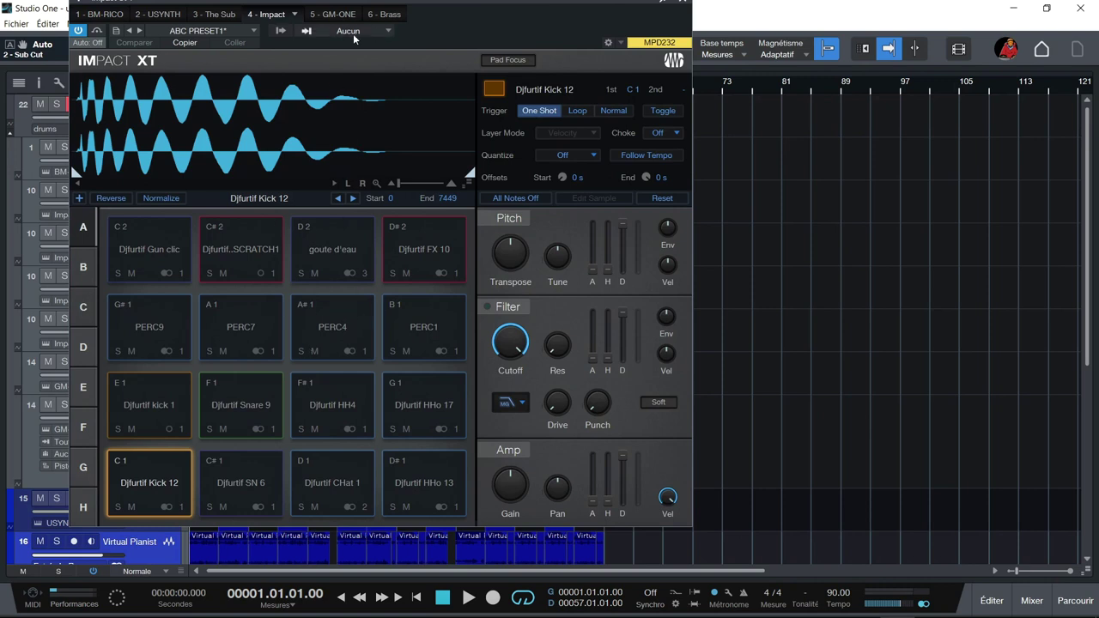
click(326, 14)
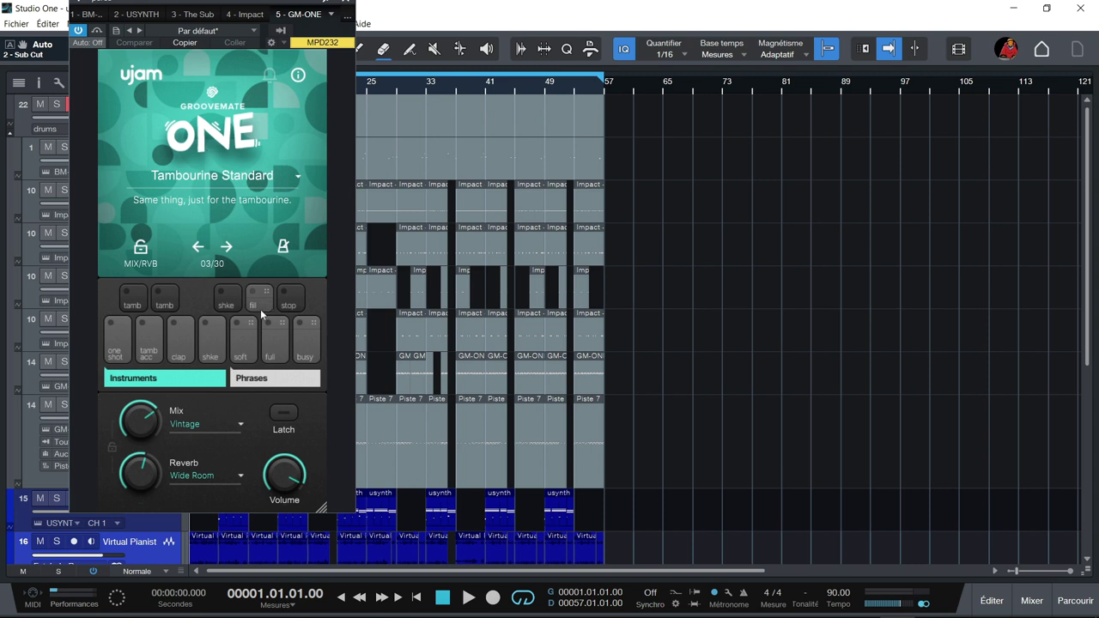
click(245, 359)
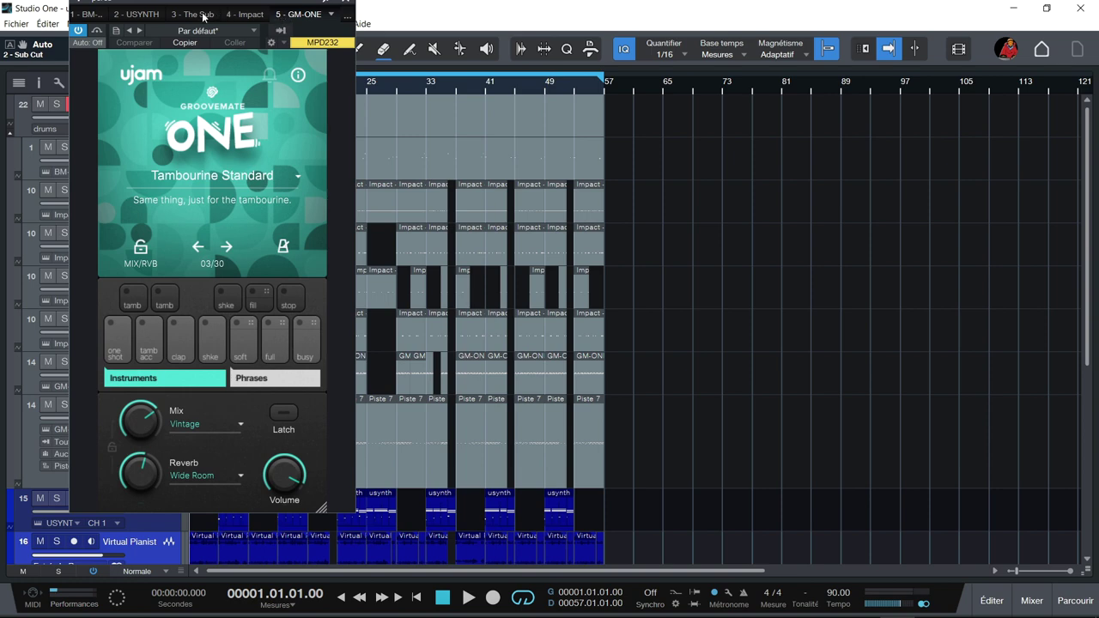
Review the song's Usynth and Brass instruments and close the instrument window.
click(145, 14)
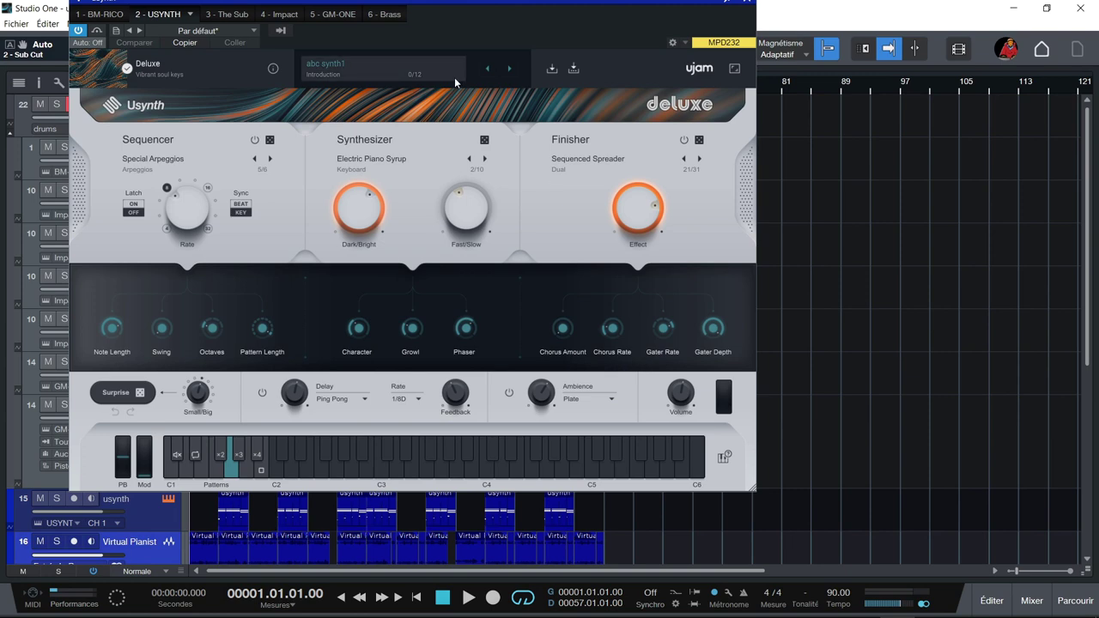
click(249, 17)
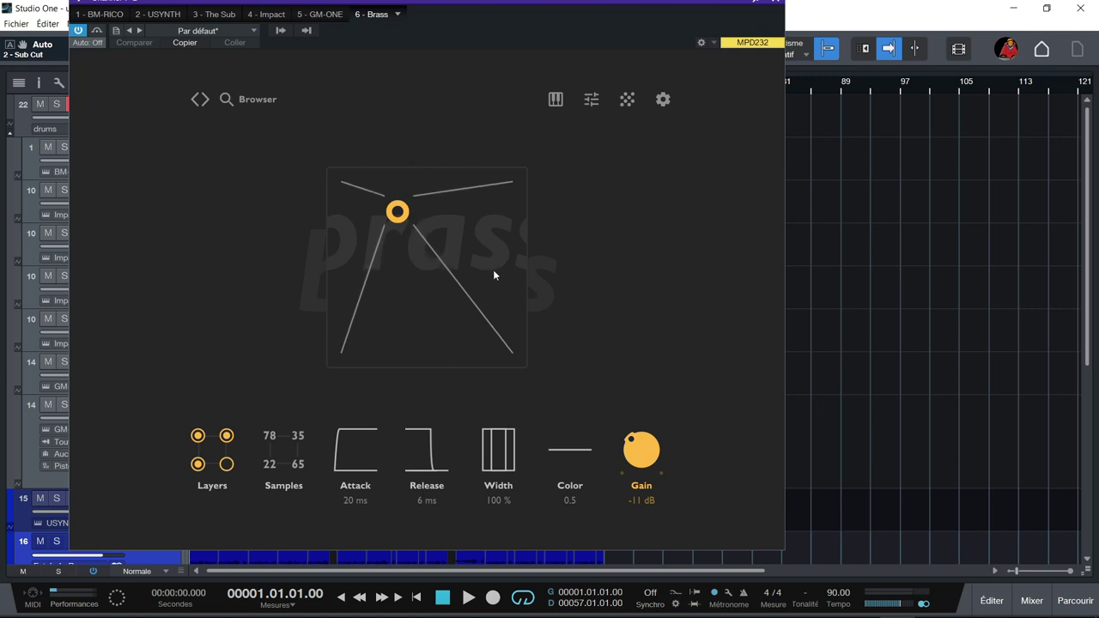
click(775, 1)
Show the mixer from its first channel and inspect the GM-ONE instrument on the percs channel.
scroll(330, 343, down, 5)
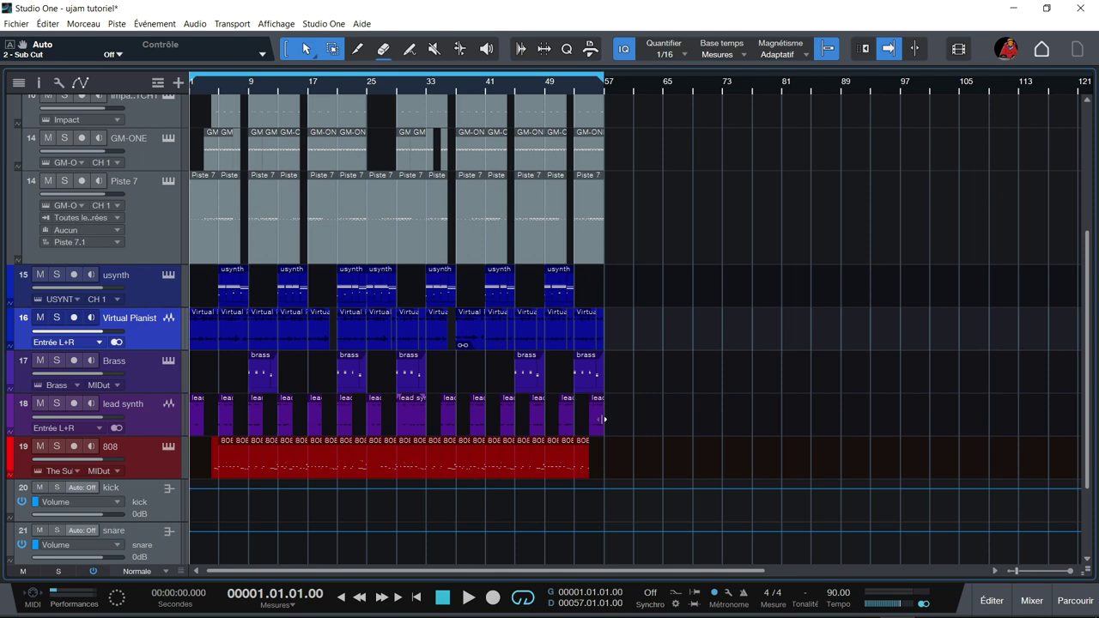
key(F3)
drag(616, 571, 295, 574)
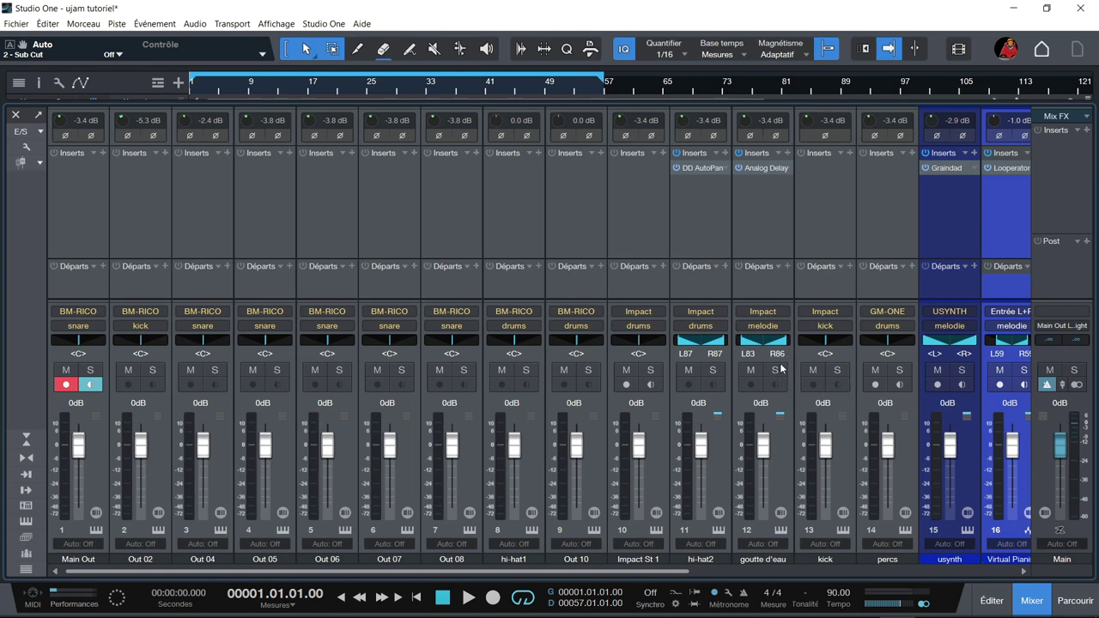
click(884, 330)
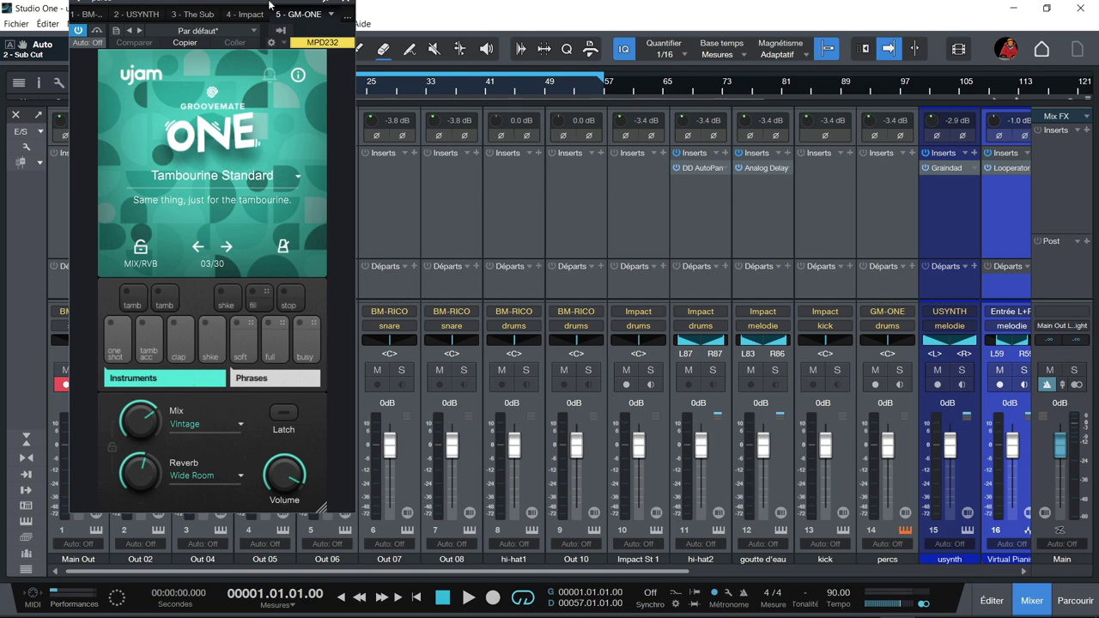
click(346, 5)
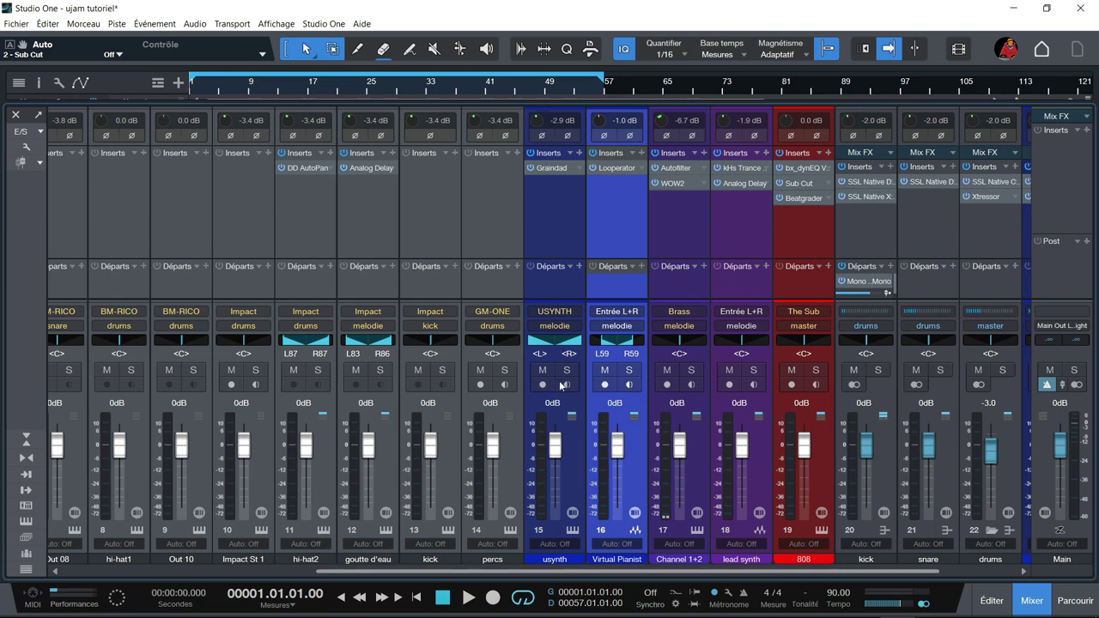
Inspect the usynth channel's Usynth instrument and its Graindad insert effect.
click(572, 529)
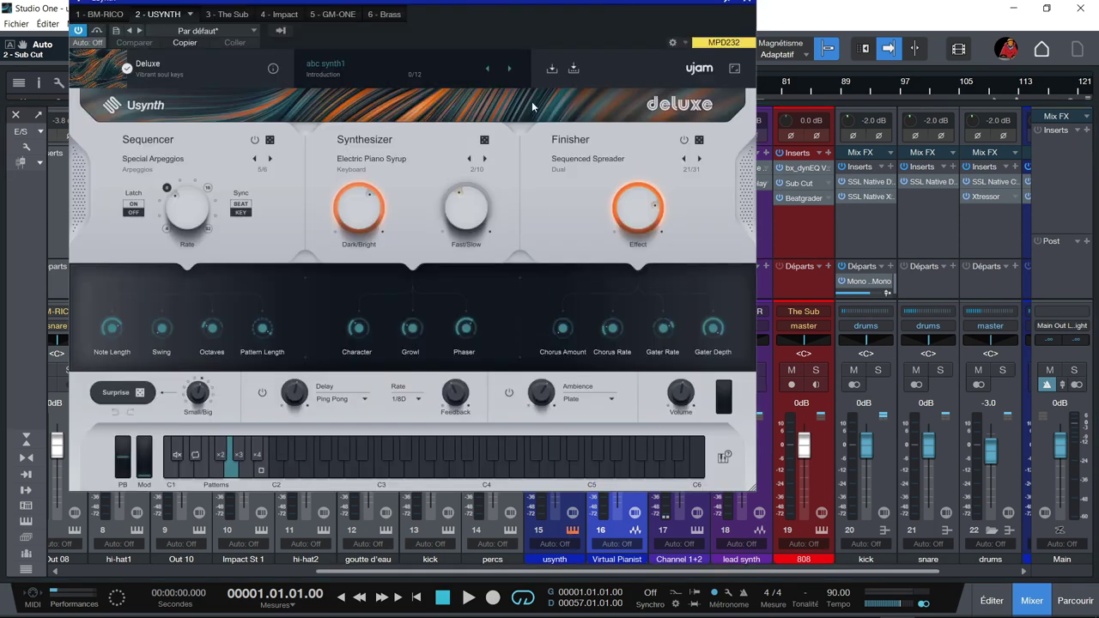
click(746, 4)
click(549, 167)
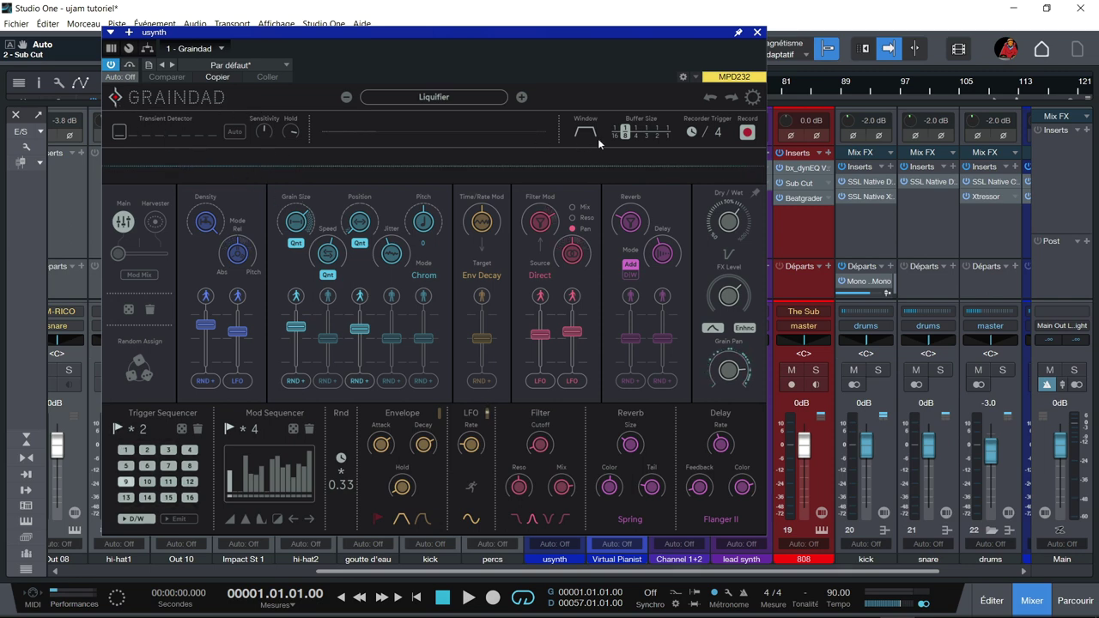
click(756, 32)
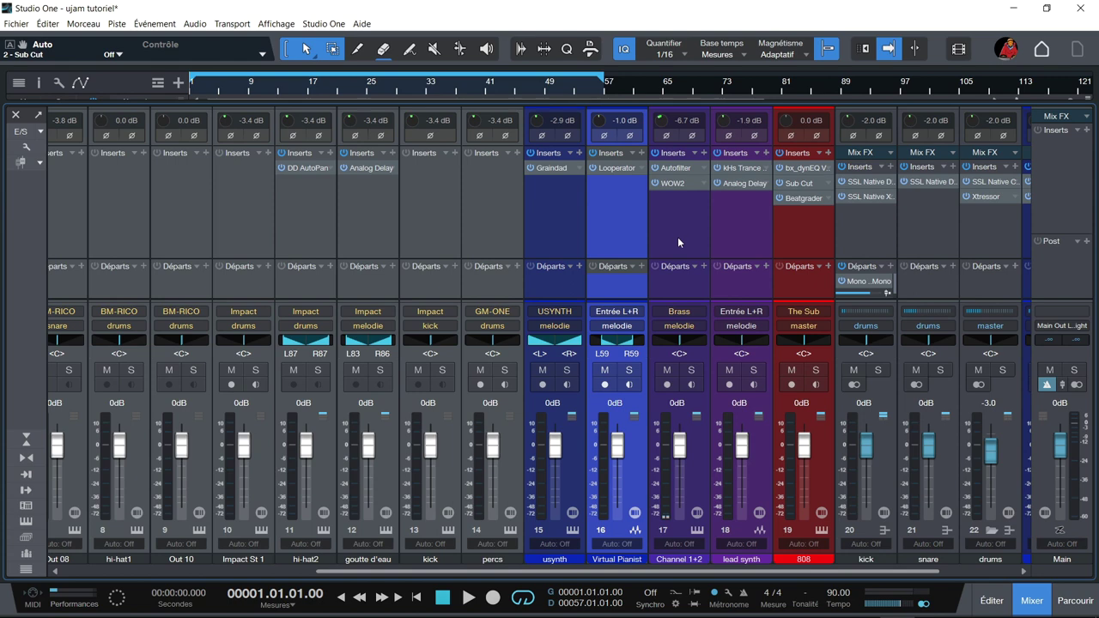
Inspect the Looperator insert on the Virtual Pianist channel and the Brass instrument on channel 17.
click(613, 168)
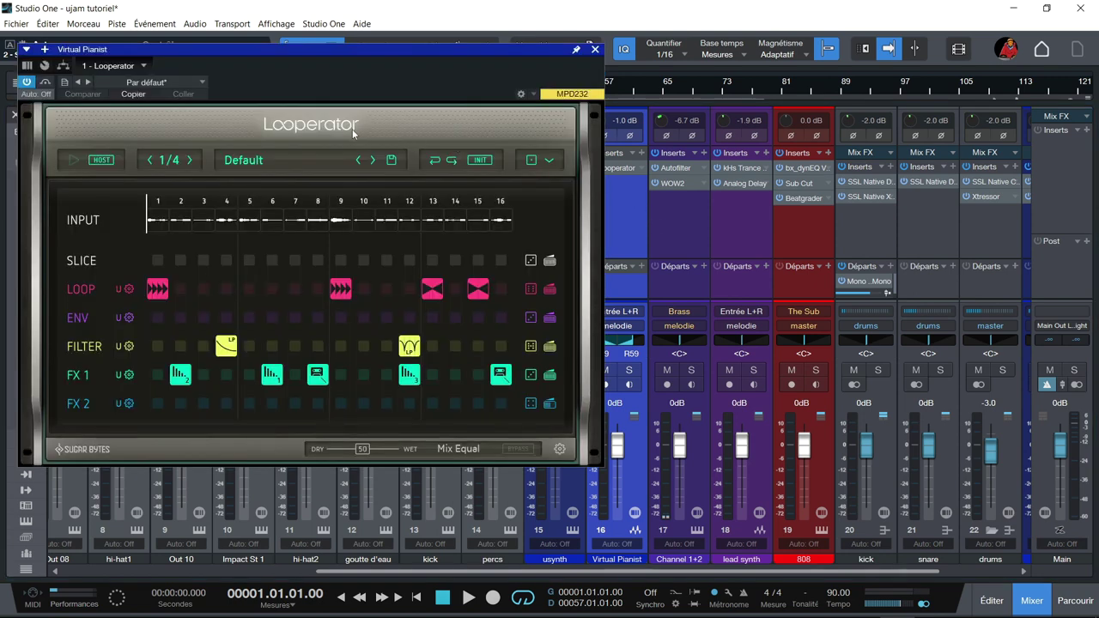
click(680, 233)
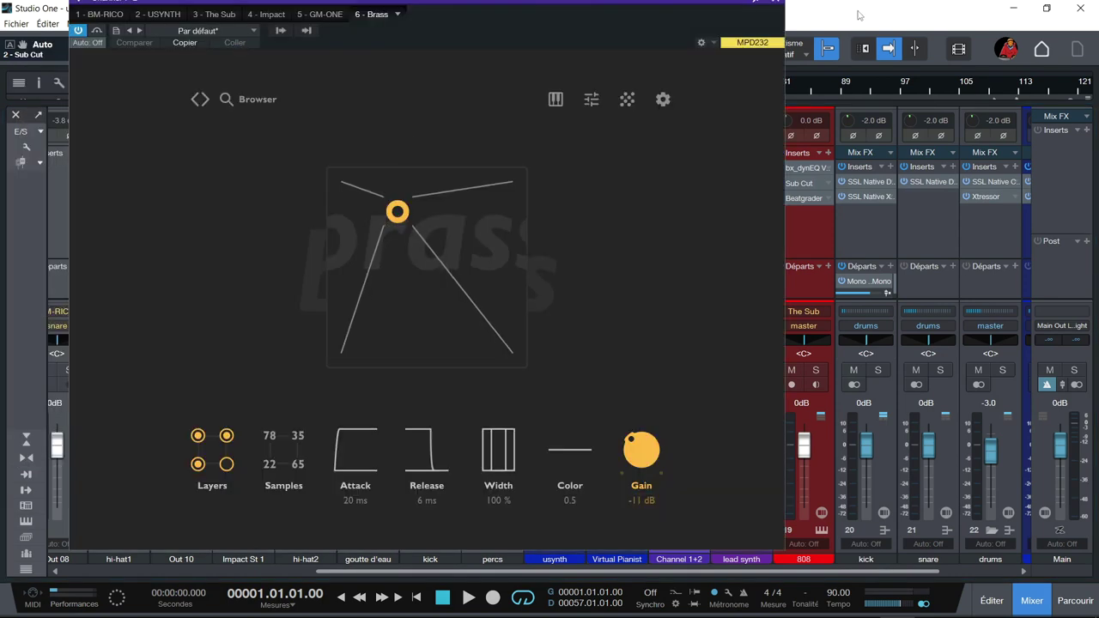
click(775, 3)
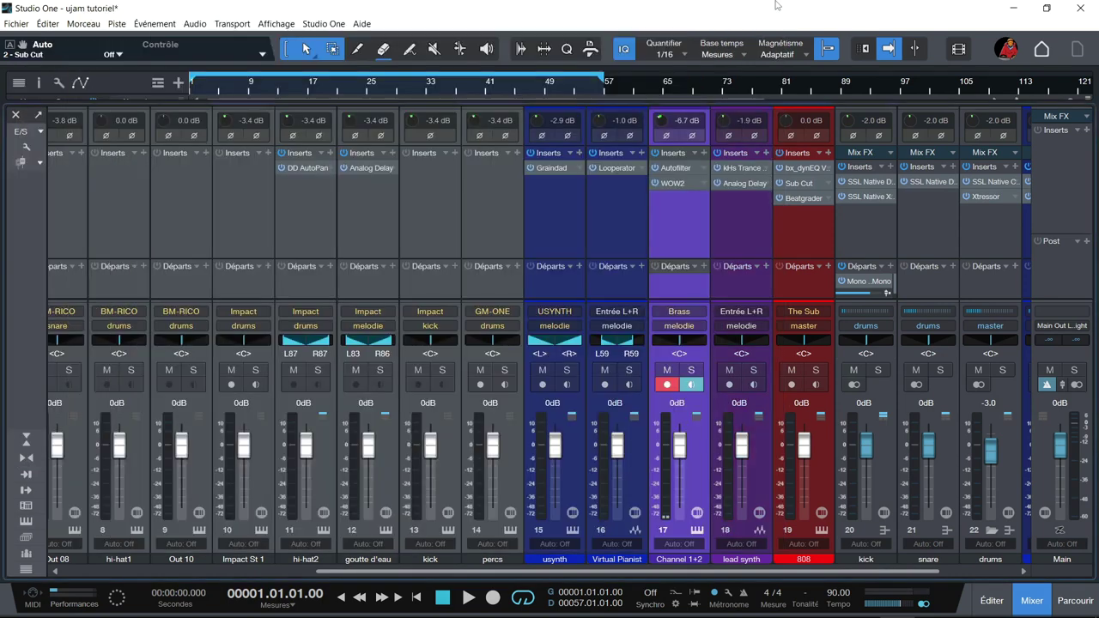
Inspect the Autofilter and WOW2 insert effects on the Brass channel.
double_click(672, 170)
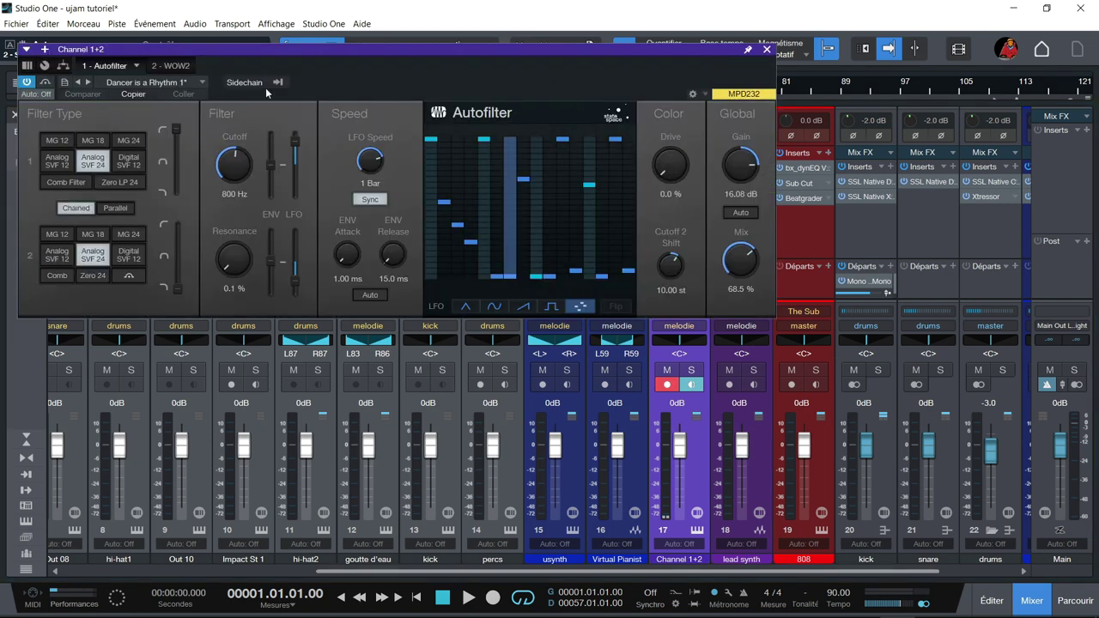
click(194, 65)
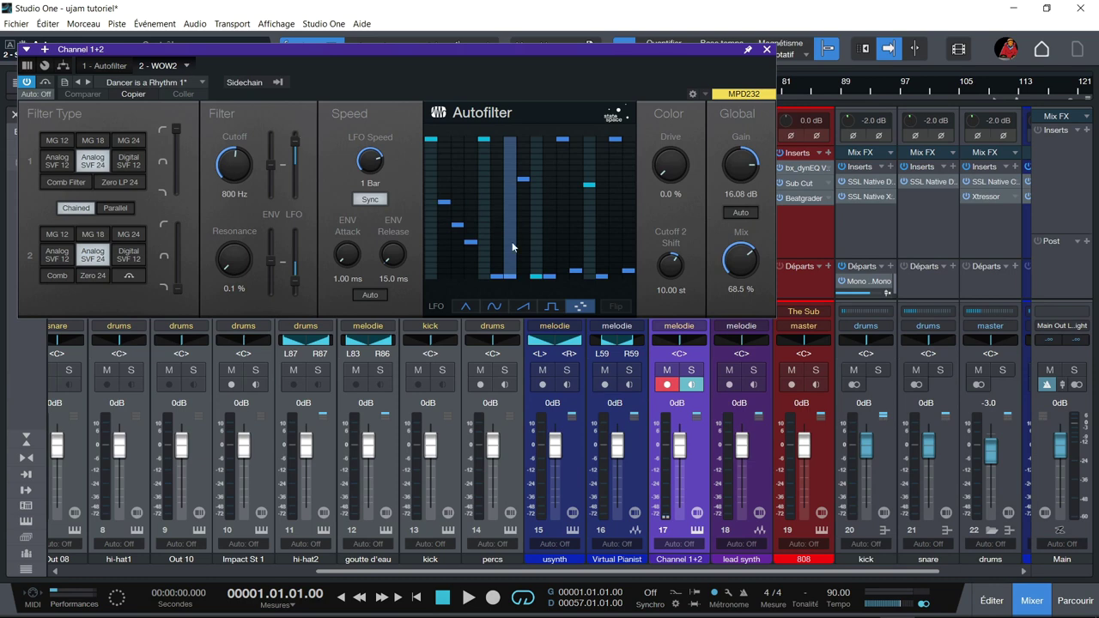
click(169, 67)
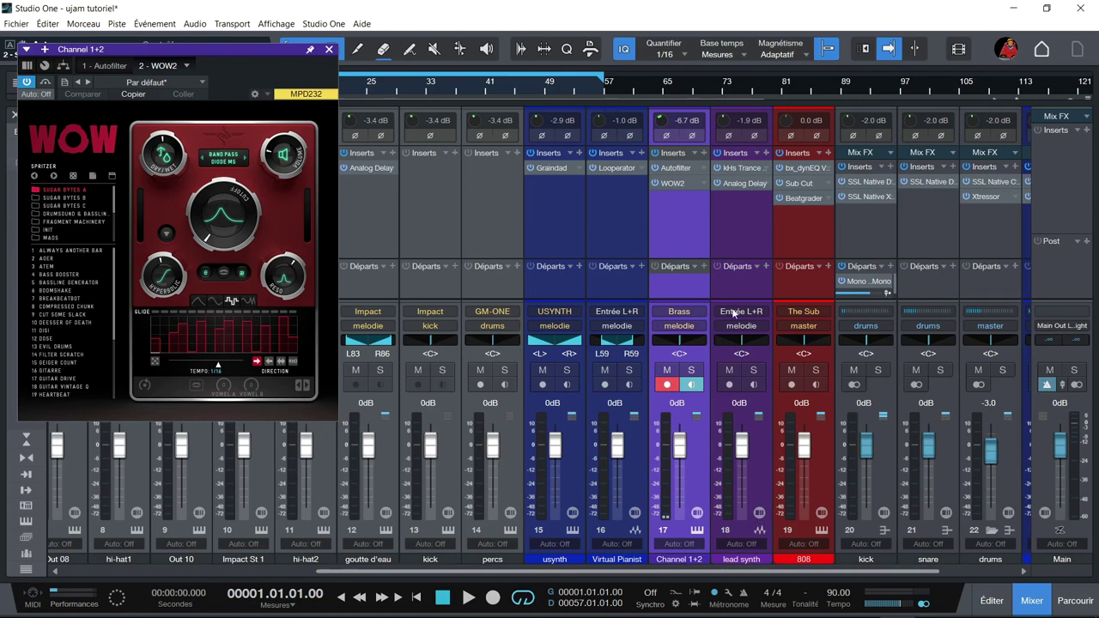
Inspect the kHs Trance Gate and Analog Delay inserts on the lead synth channel, and close their window.
click(740, 170)
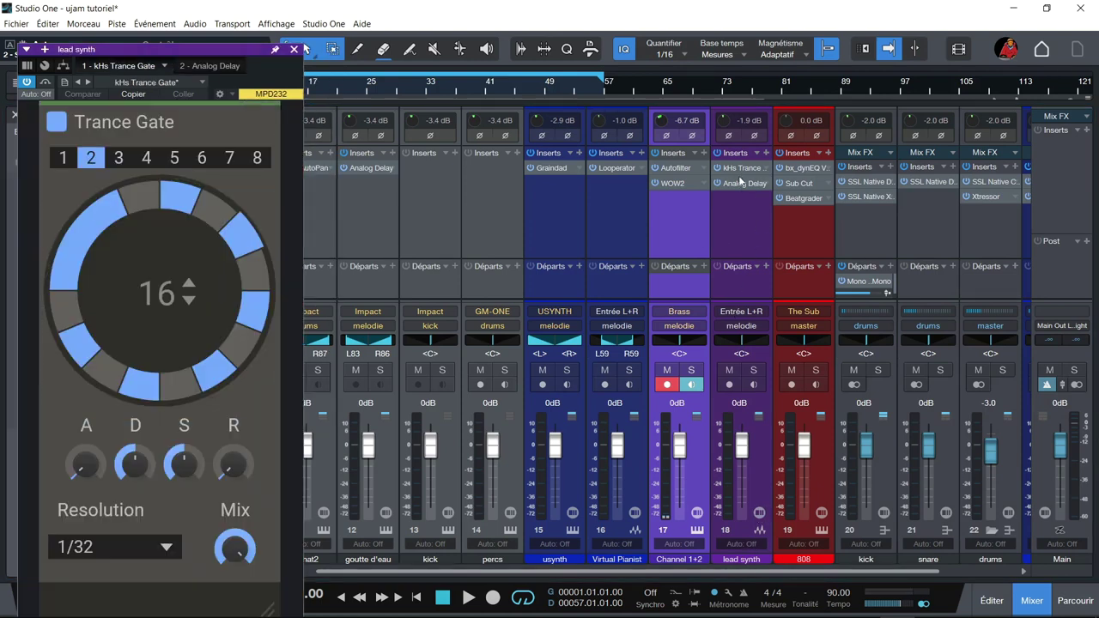
click(742, 183)
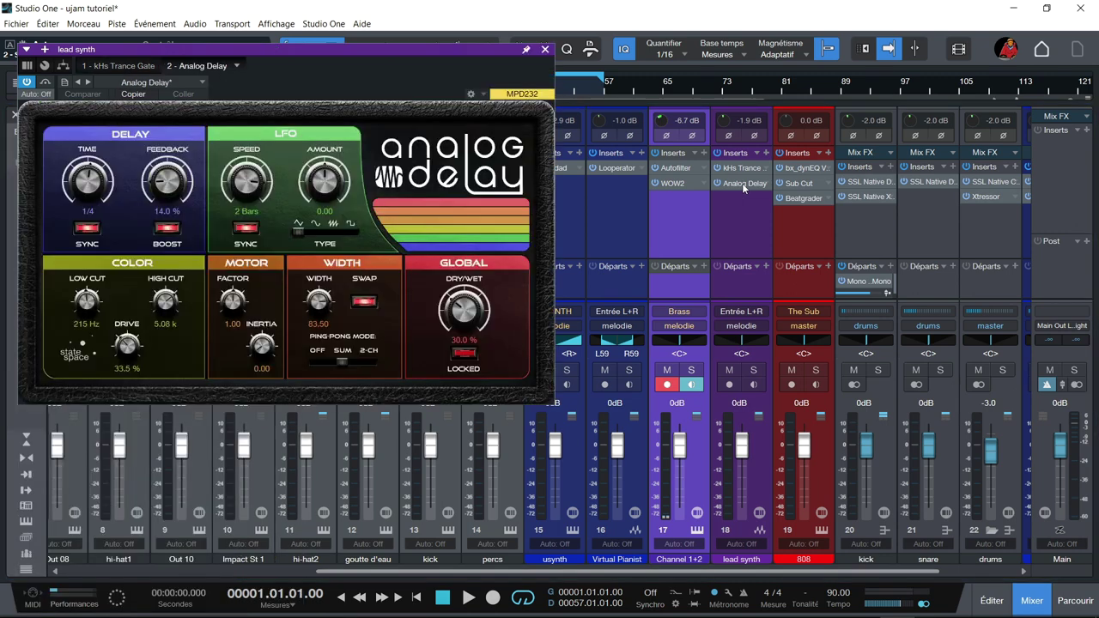
click(544, 49)
Inspect the bx_dynEQ V2 Mono and Sub Cut insert effects on the 808 channel.
scroll(937, 320, right, 2)
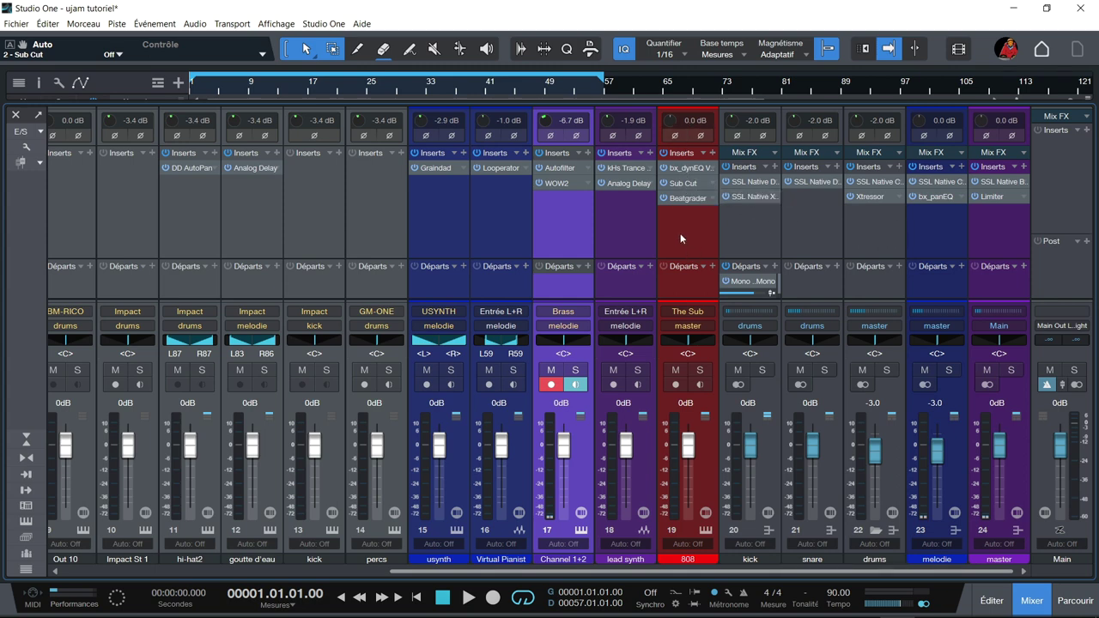
click(682, 170)
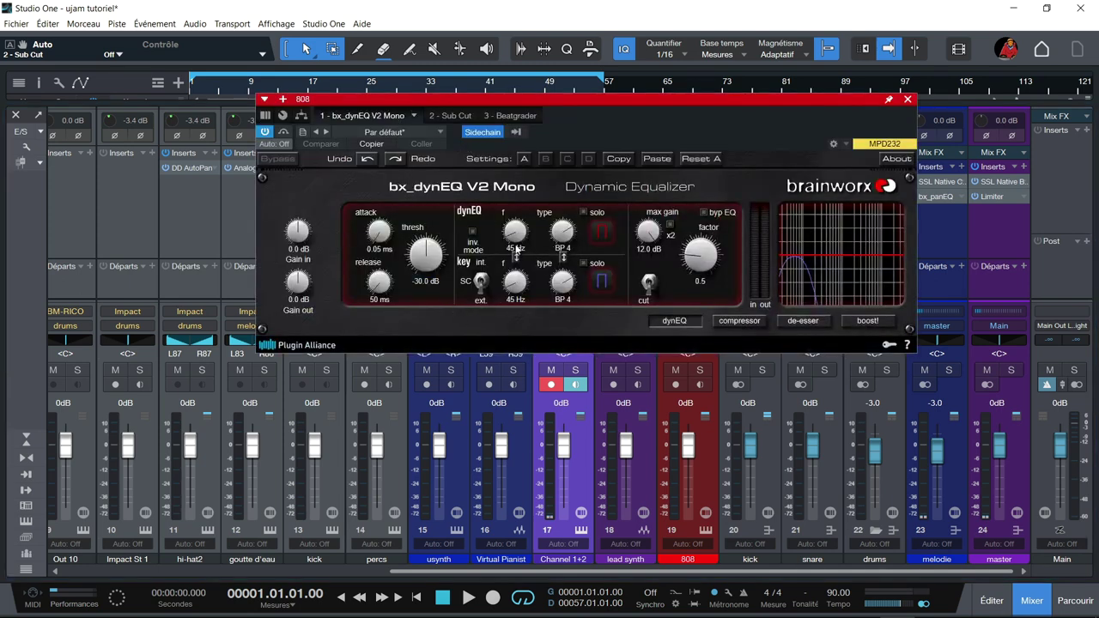
click(449, 116)
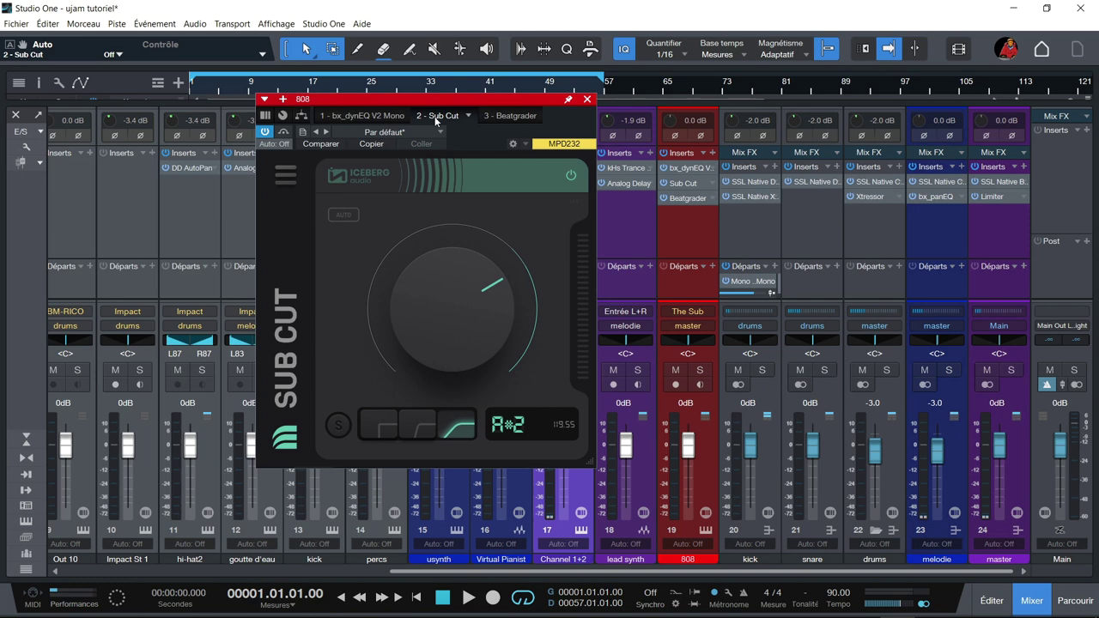
Inspect the Beatgrader insert effect on the 808 channel and compare it with Sub Cut.
click(508, 117)
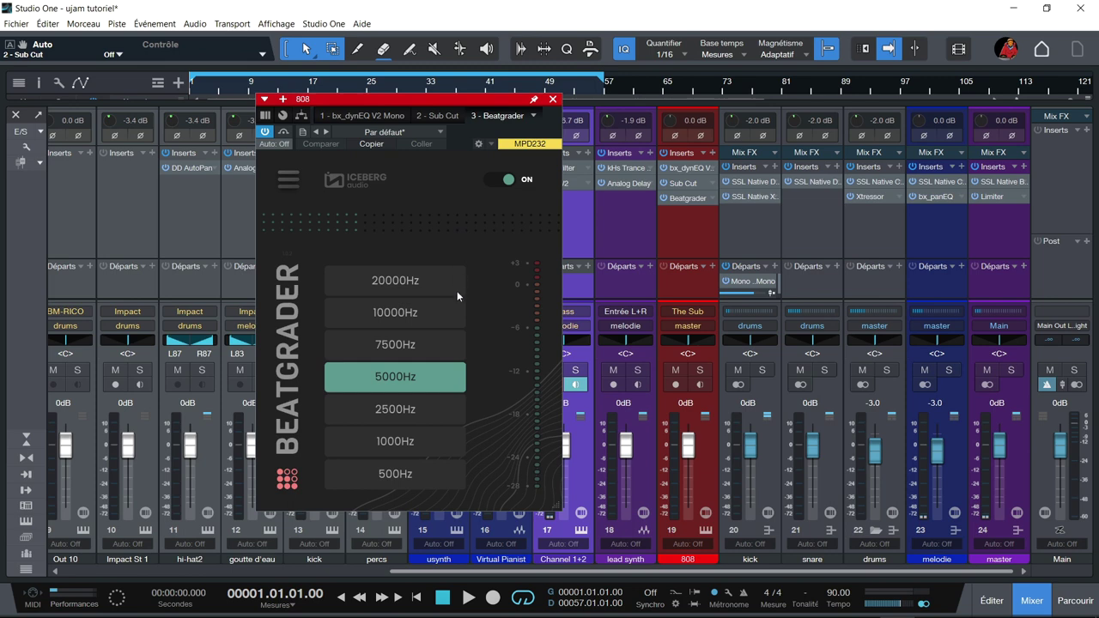
click(418, 119)
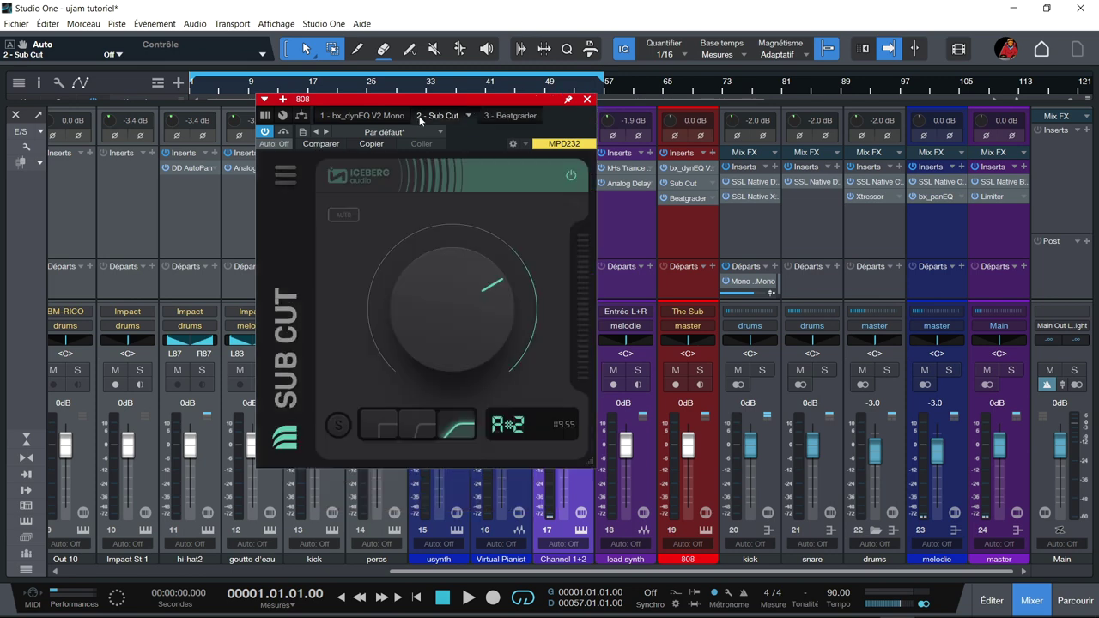
click(503, 116)
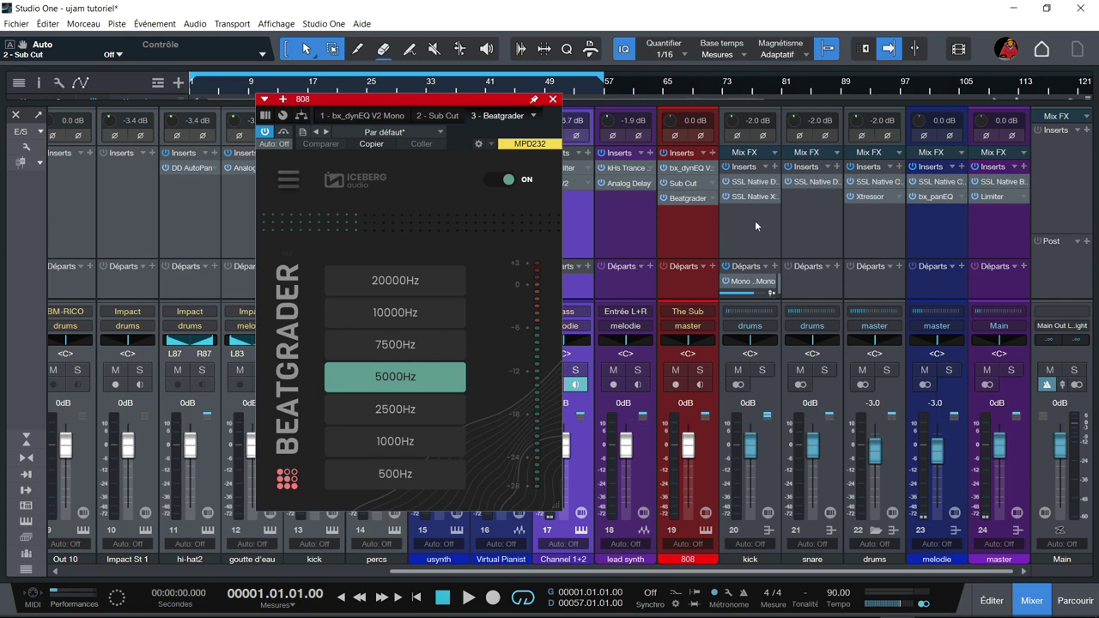
Inspect the SSL X-Saturator and Drumstrip inserts on the kick bus and the Drumstrip on the snare bus, and close the plug-in window.
click(751, 196)
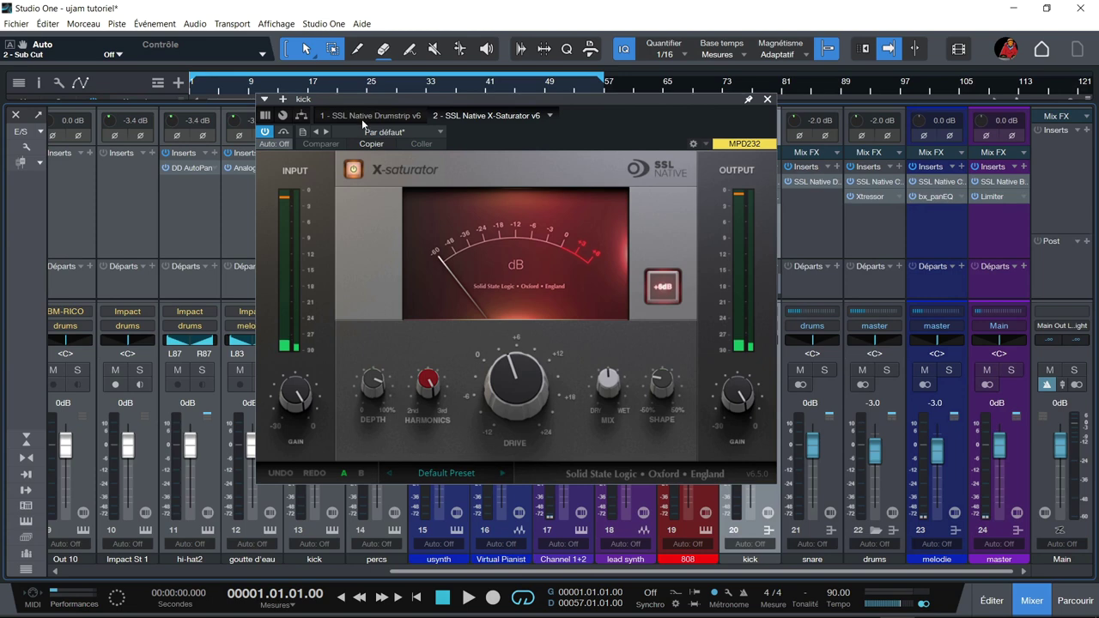
click(361, 119)
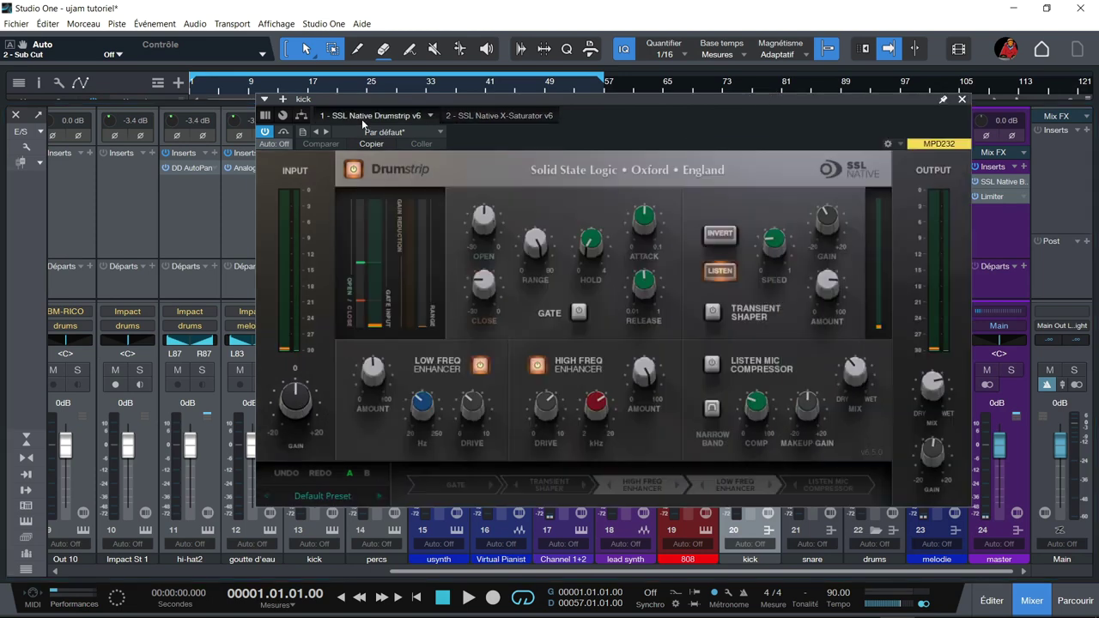
click(487, 117)
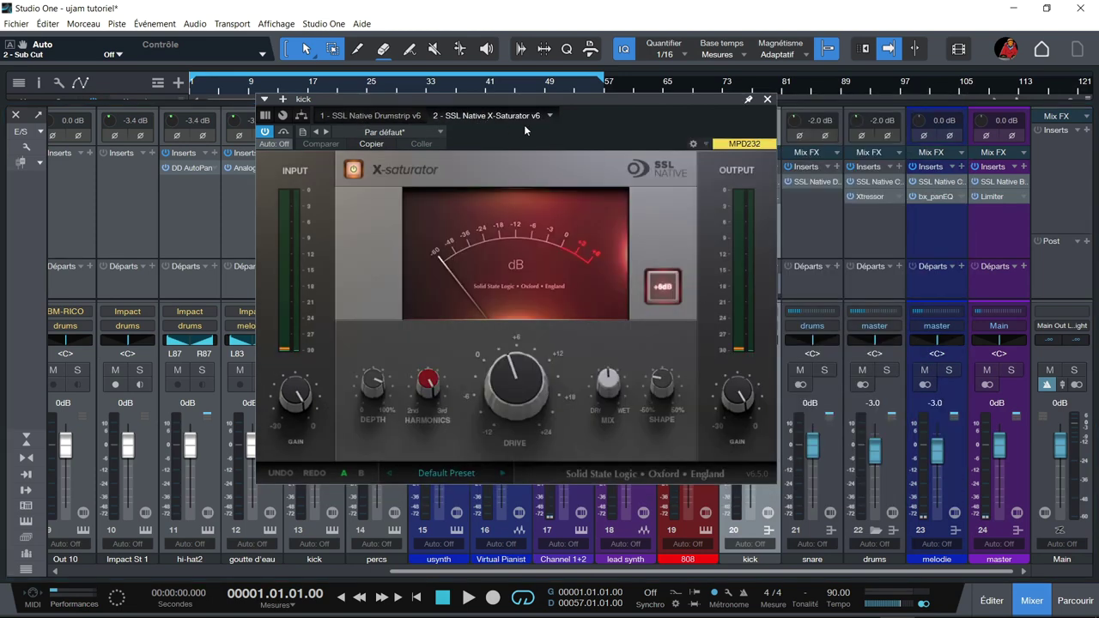
click(812, 183)
click(962, 101)
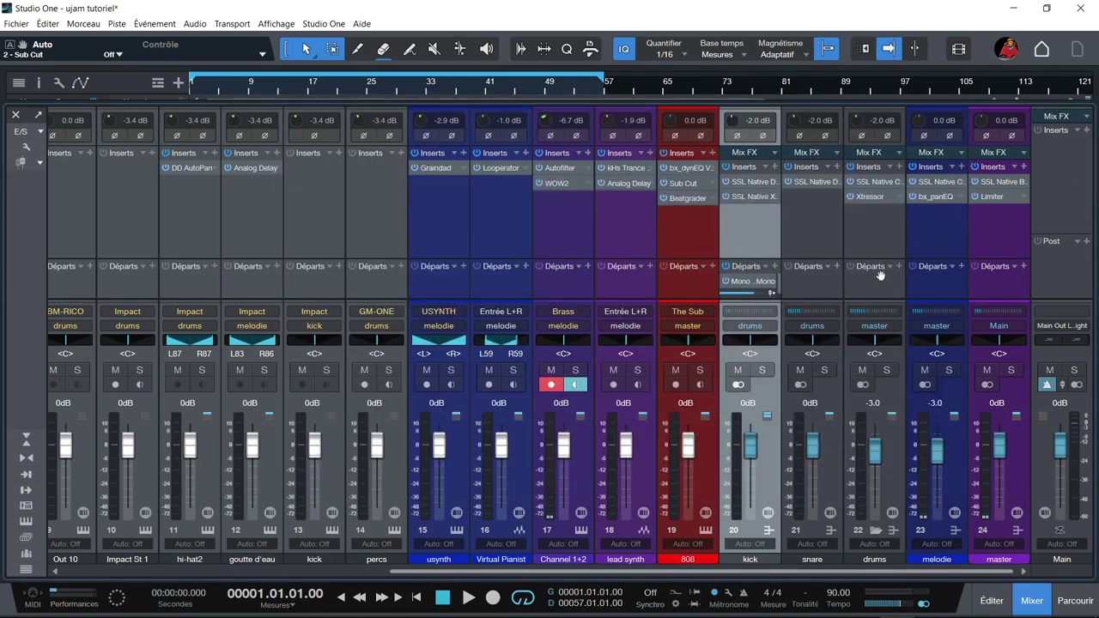
Inspect SSL Channel Strip 2 and Xtressor on the drums bus, and Channel Strip 2 and bx_panEQ on the melodie bus.
click(877, 181)
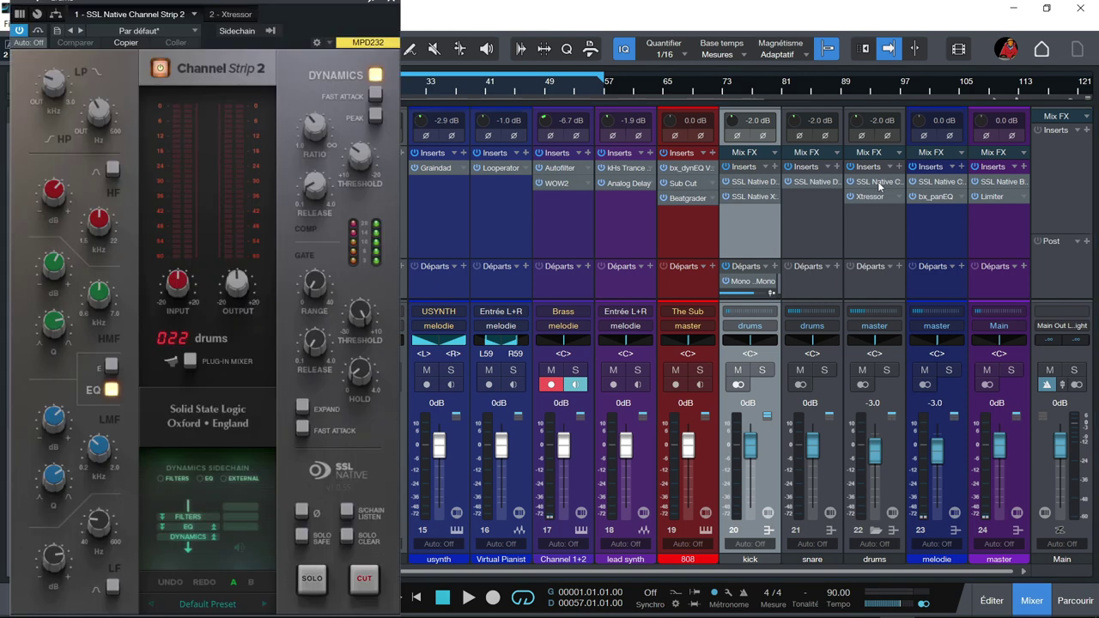
click(874, 197)
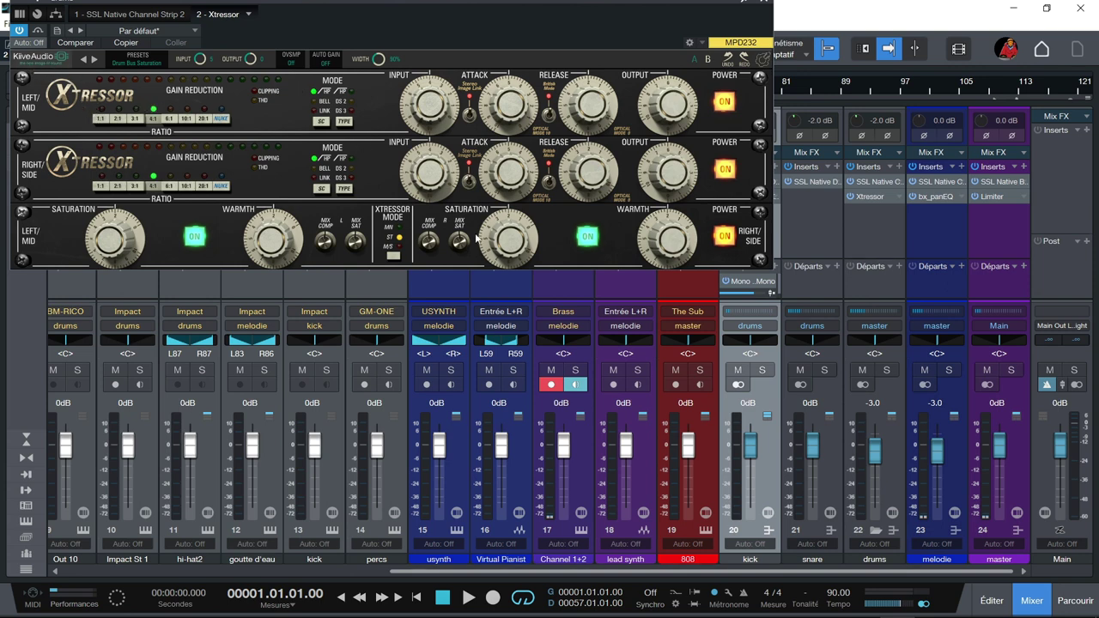
click(937, 235)
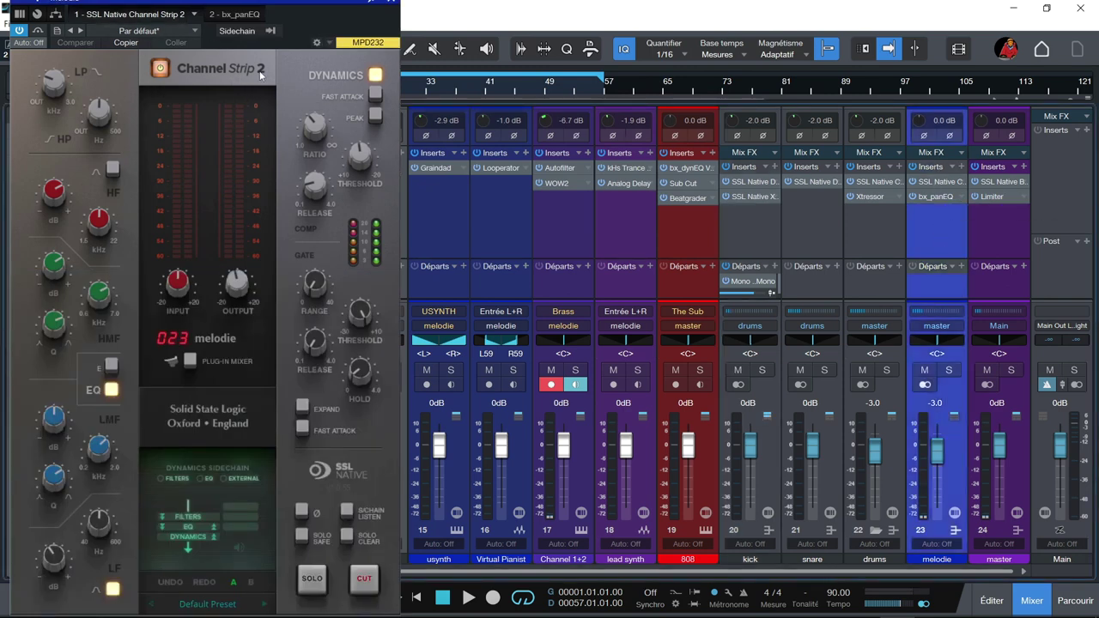
click(935, 196)
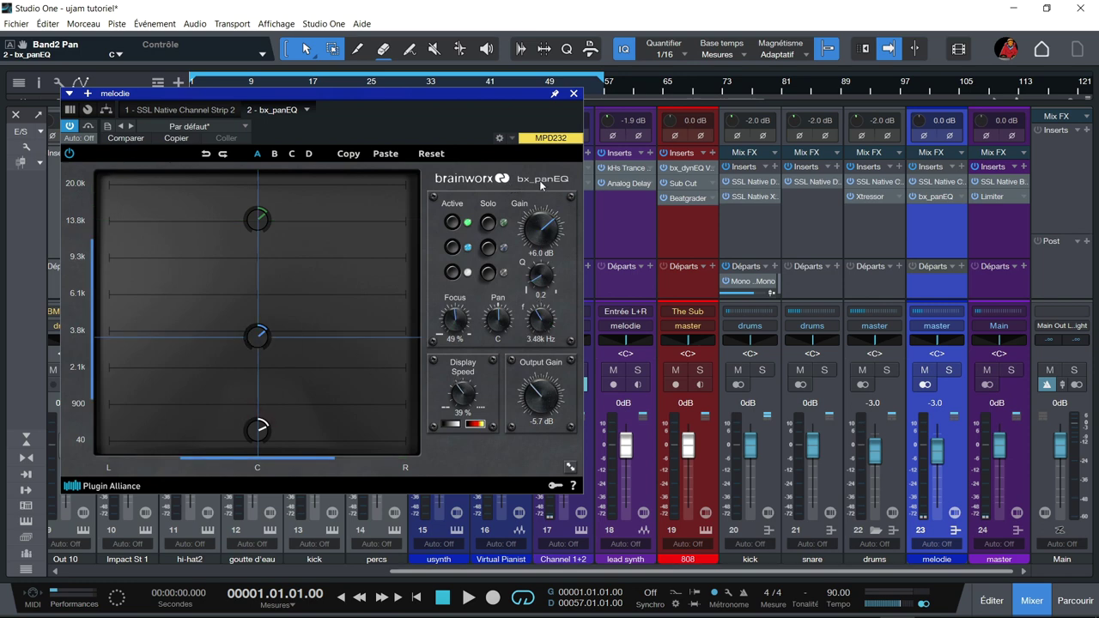
Inspect the SSL Bus Compressor 2 and the Limiter parameters on the master bus.
click(979, 181)
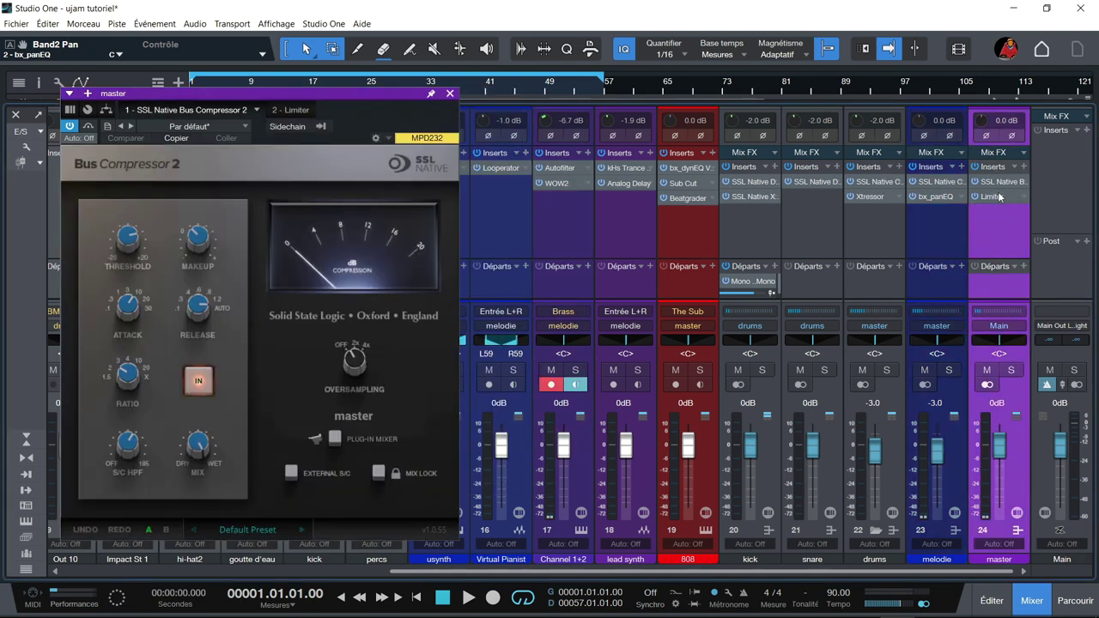
click(999, 197)
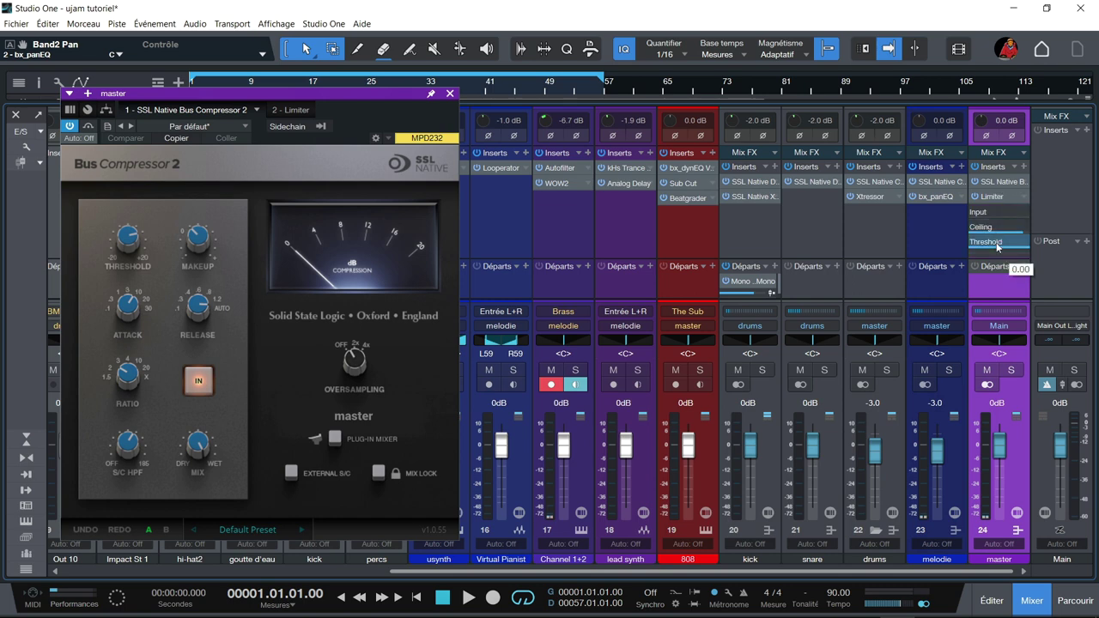
right_click(983, 199)
click(918, 237)
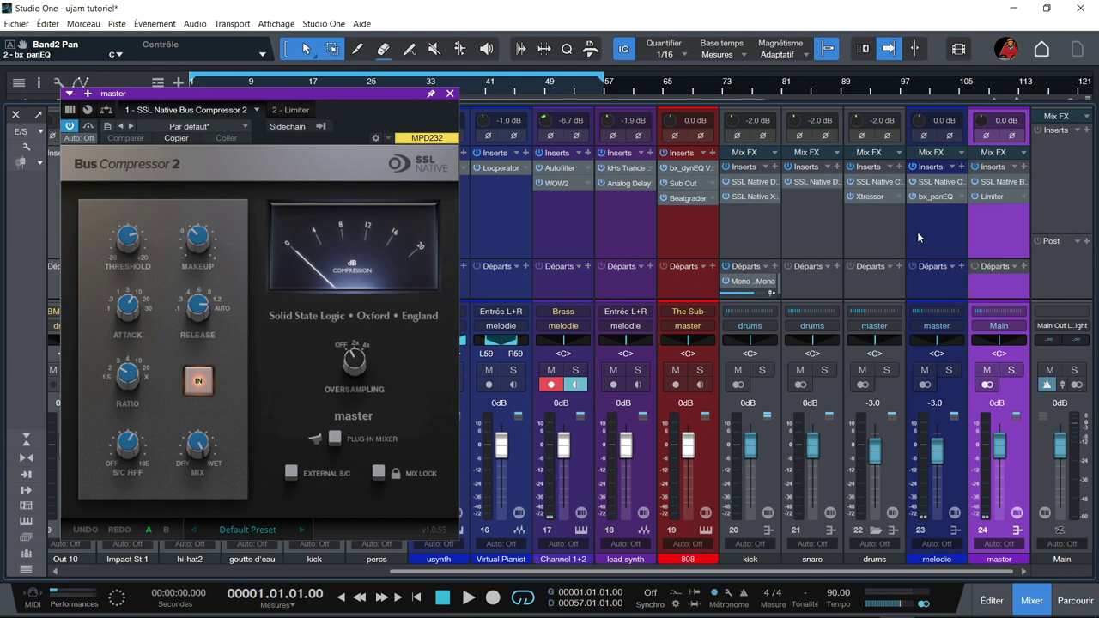
Play the song from the start with the plug-in window and mixer closed, and stop around bar 21.
key(space)
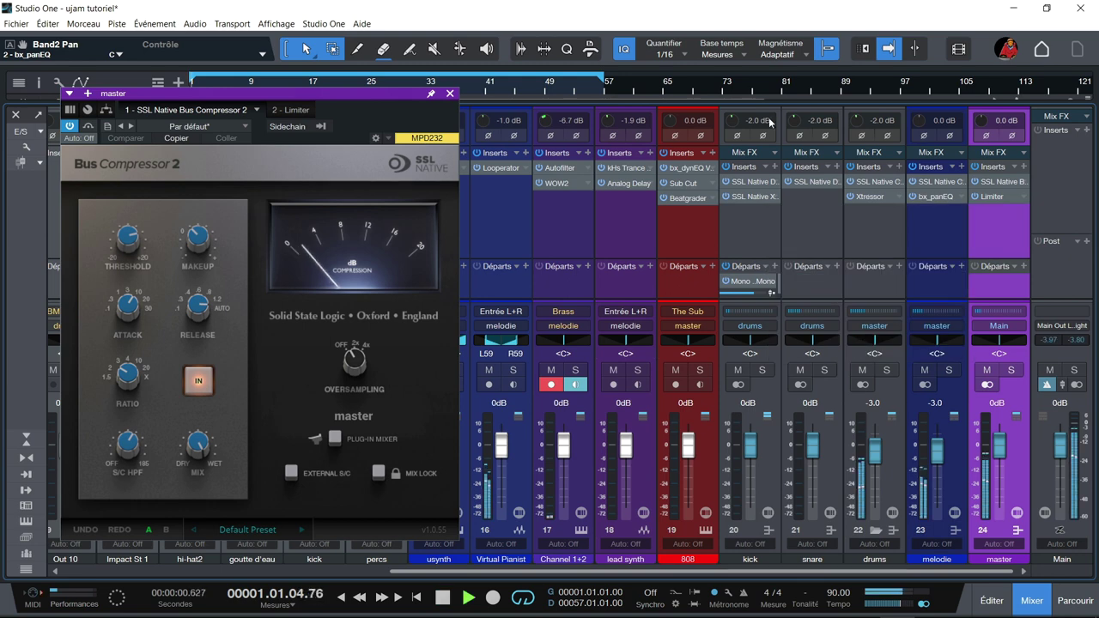
click(449, 93)
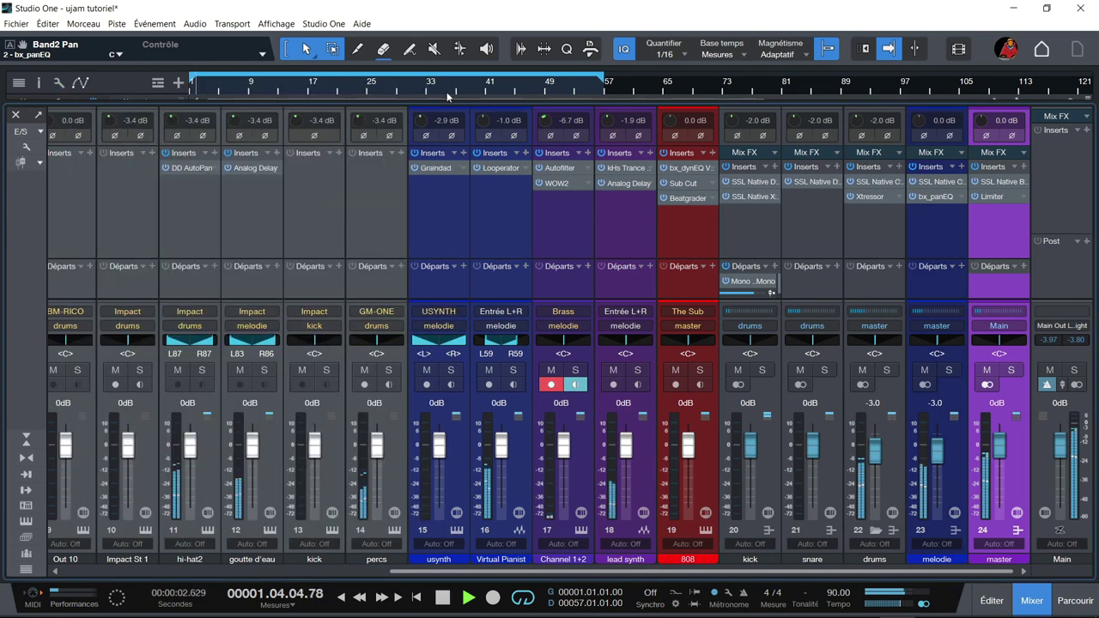
key(F3)
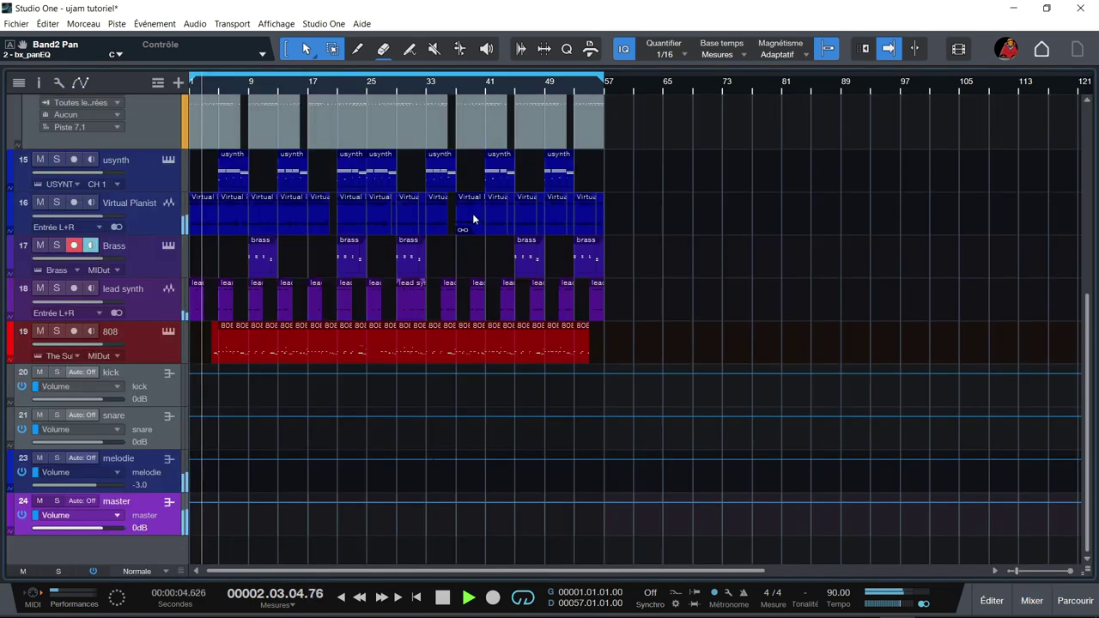
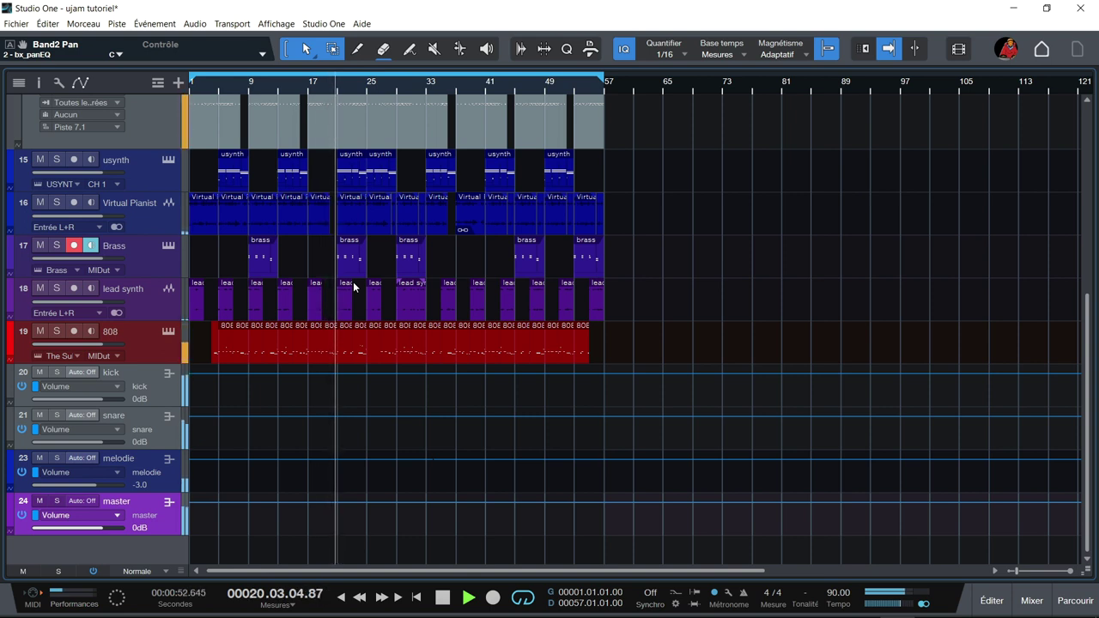
key(space)
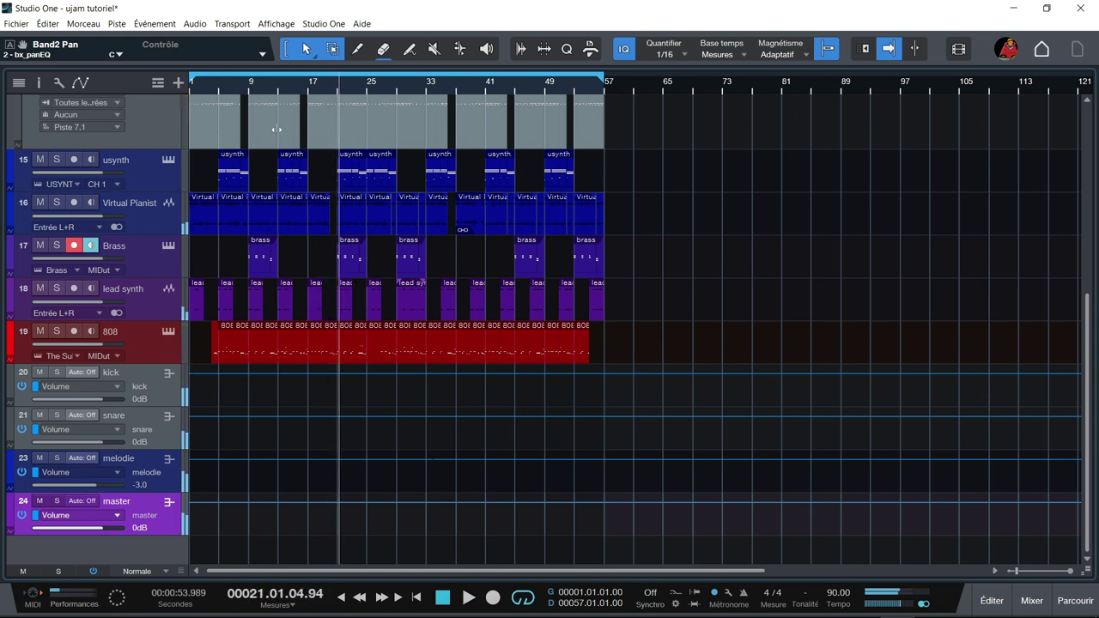
Solo the whole drums folder track and play the song from bar 9.
scroll(173, 100, up, 6)
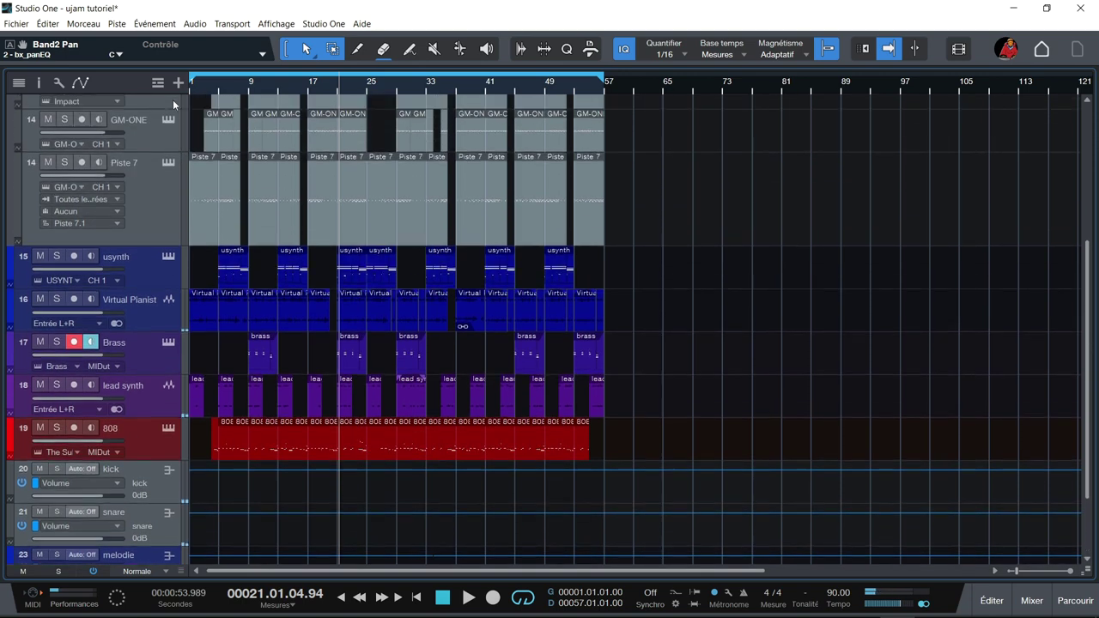
scroll(173, 99, up, 3)
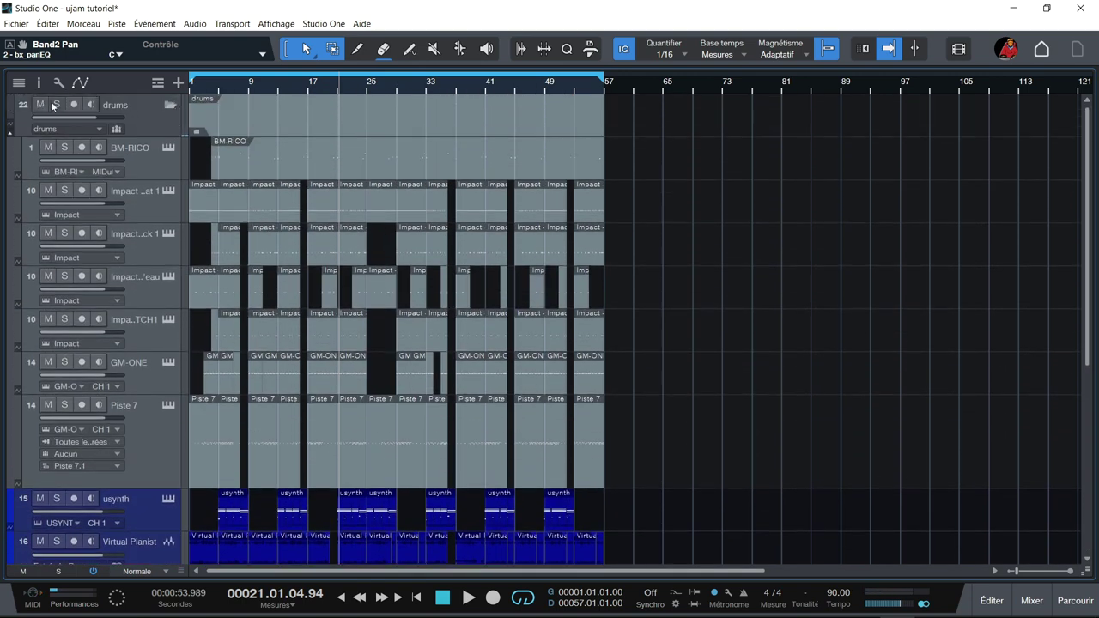
click(51, 105)
click(251, 81)
key(space)
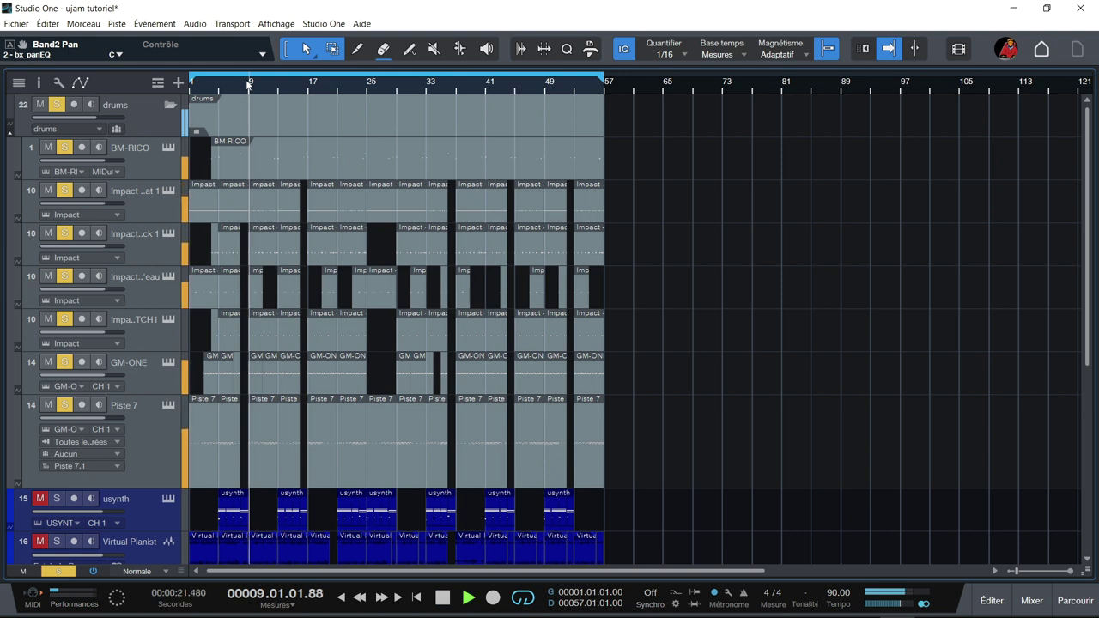
Unsolo the drums folder and solo its tracks one after another during playback, from BM-RICO through the Impact tracks and GM-ONE to Piste 7.
click(56, 104)
click(64, 148)
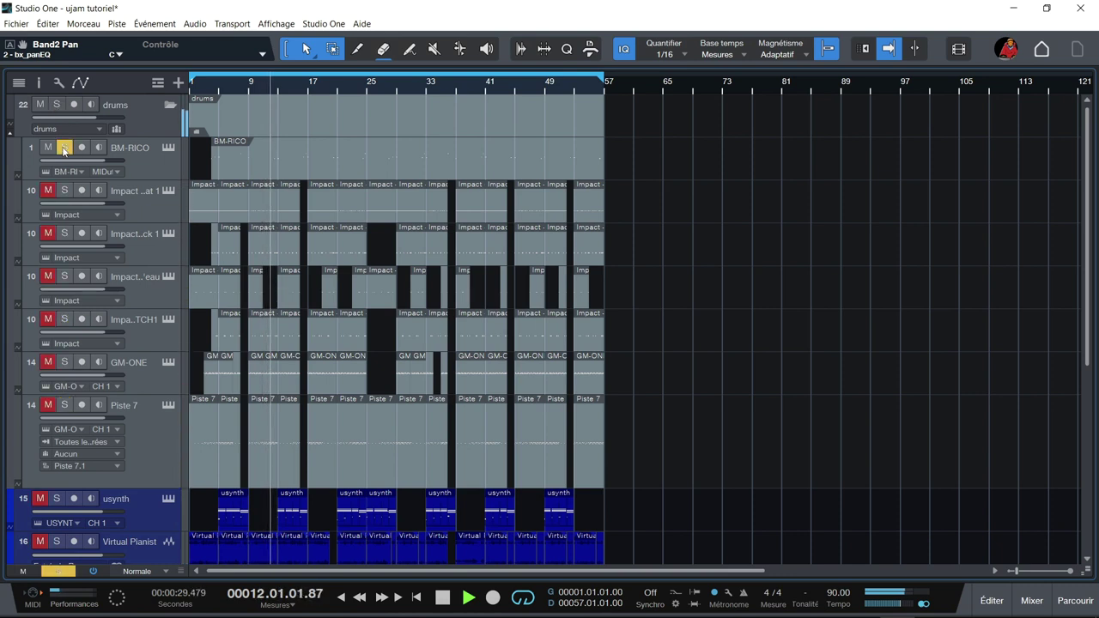
click(65, 190)
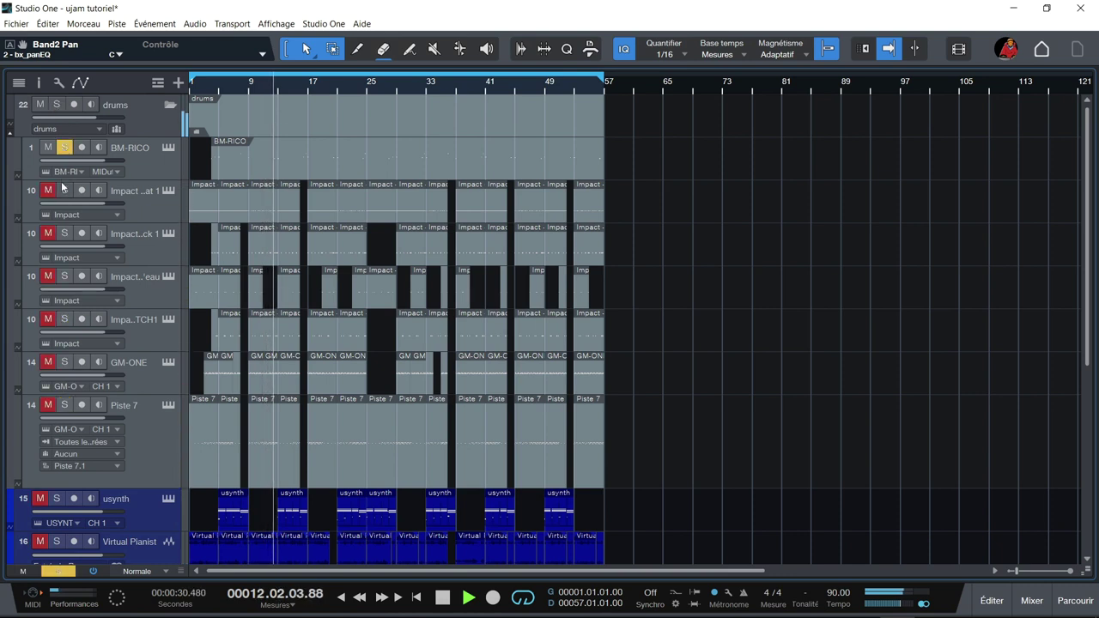
click(65, 234)
click(63, 277)
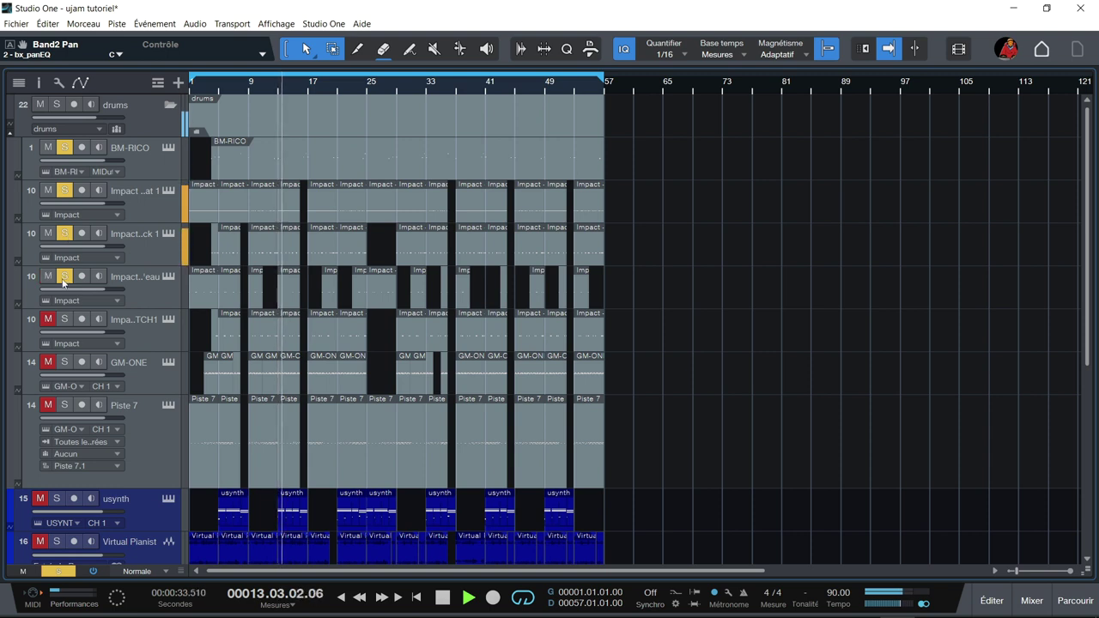
click(66, 321)
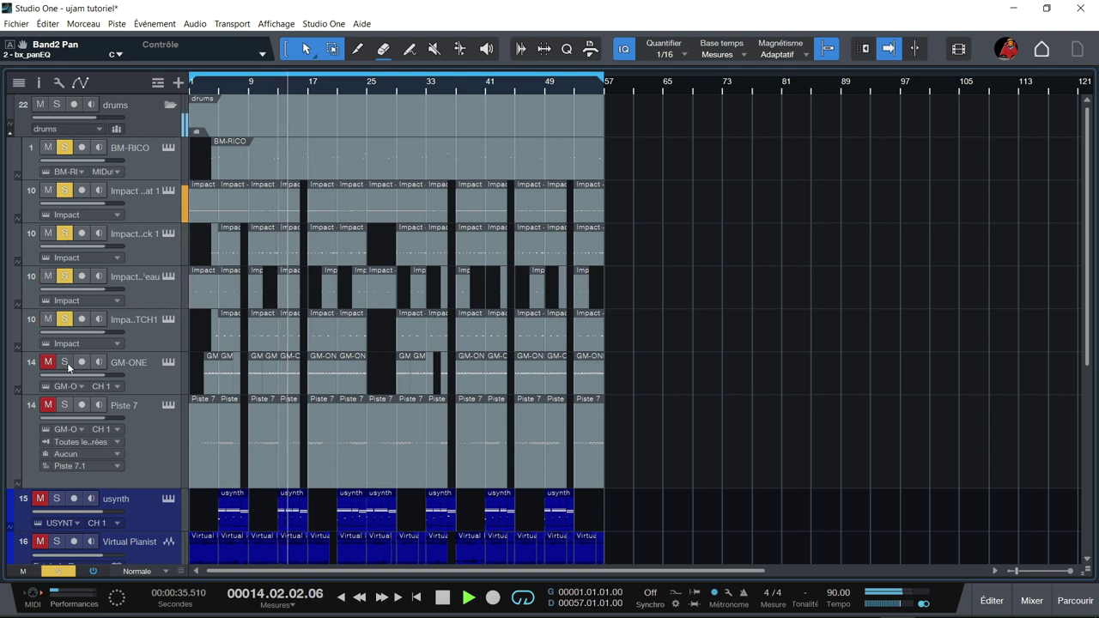
click(65, 363)
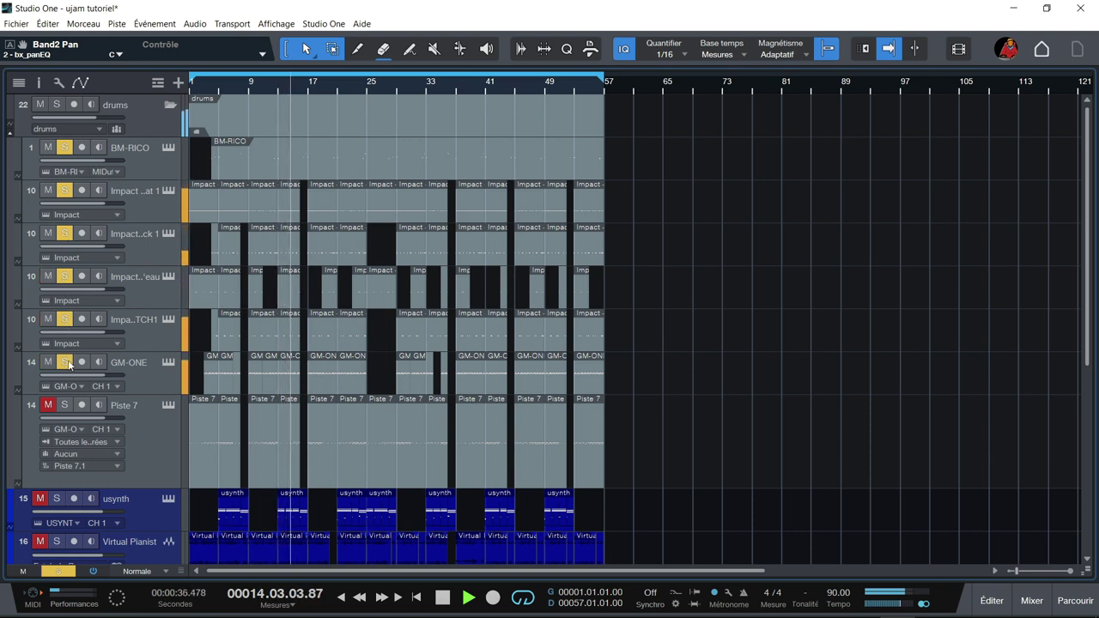
click(64, 405)
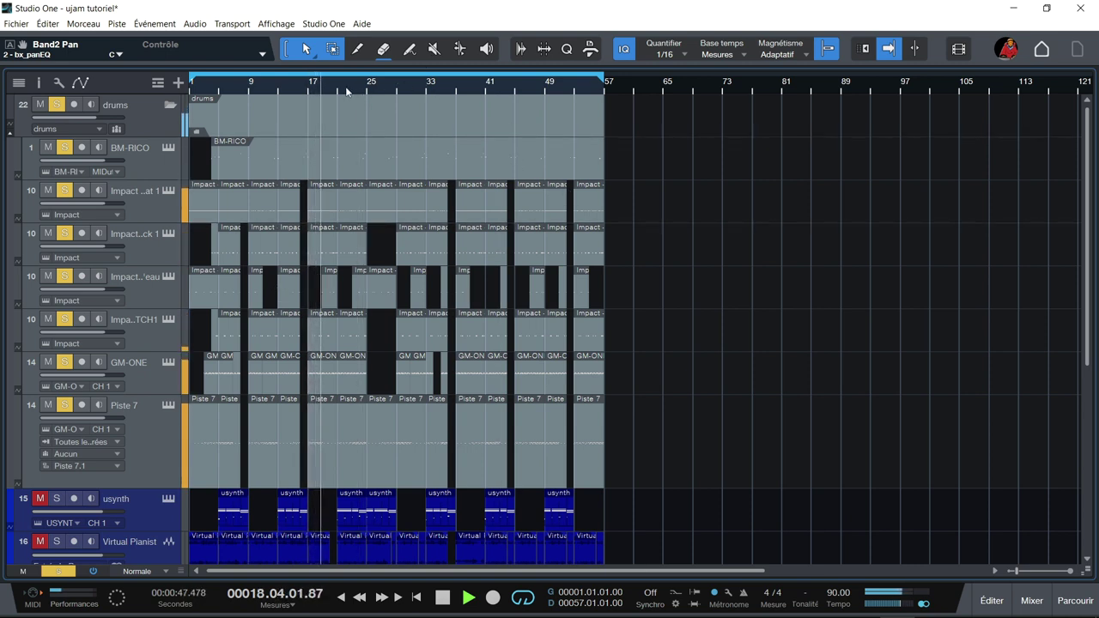
Stop playback and set the loop range from bar 21 to bar 29.
key(space)
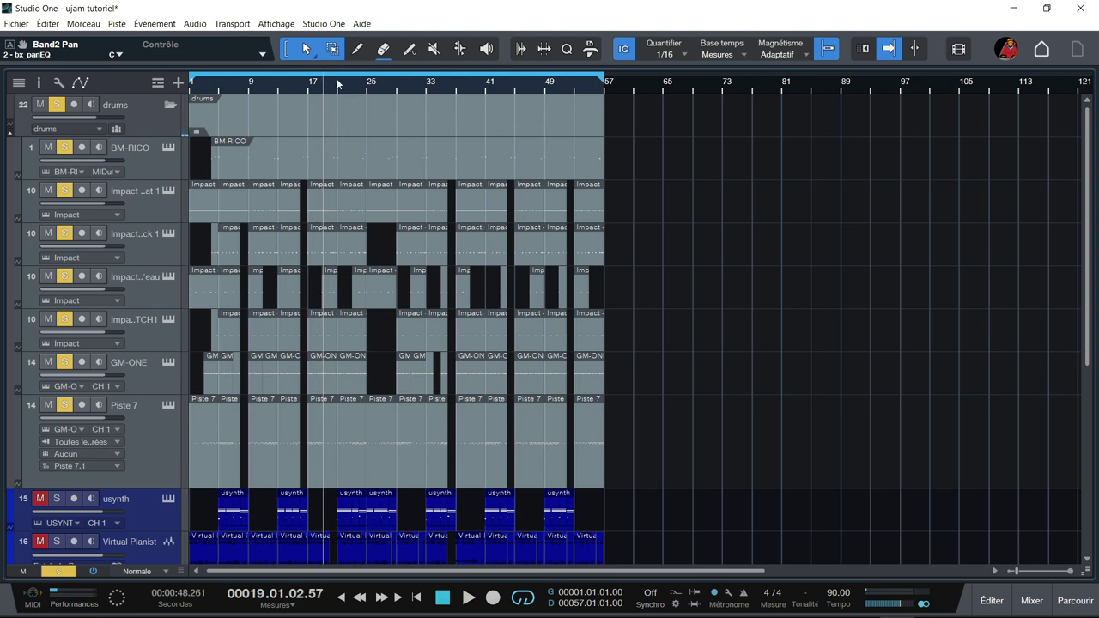
drag(337, 77, 428, 74)
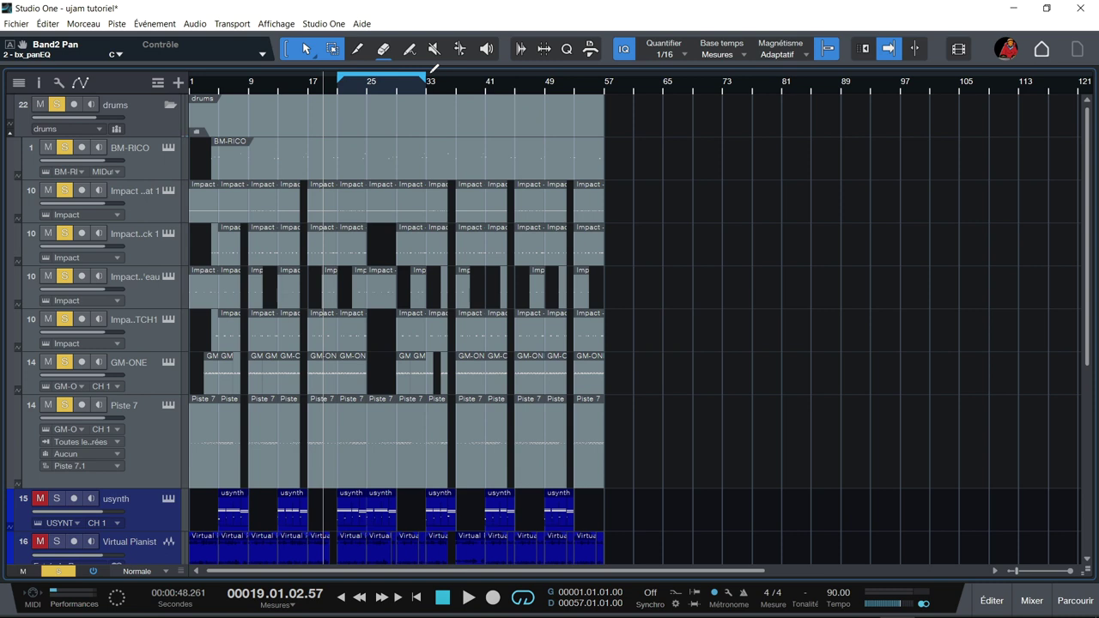
drag(402, 74, 397, 76)
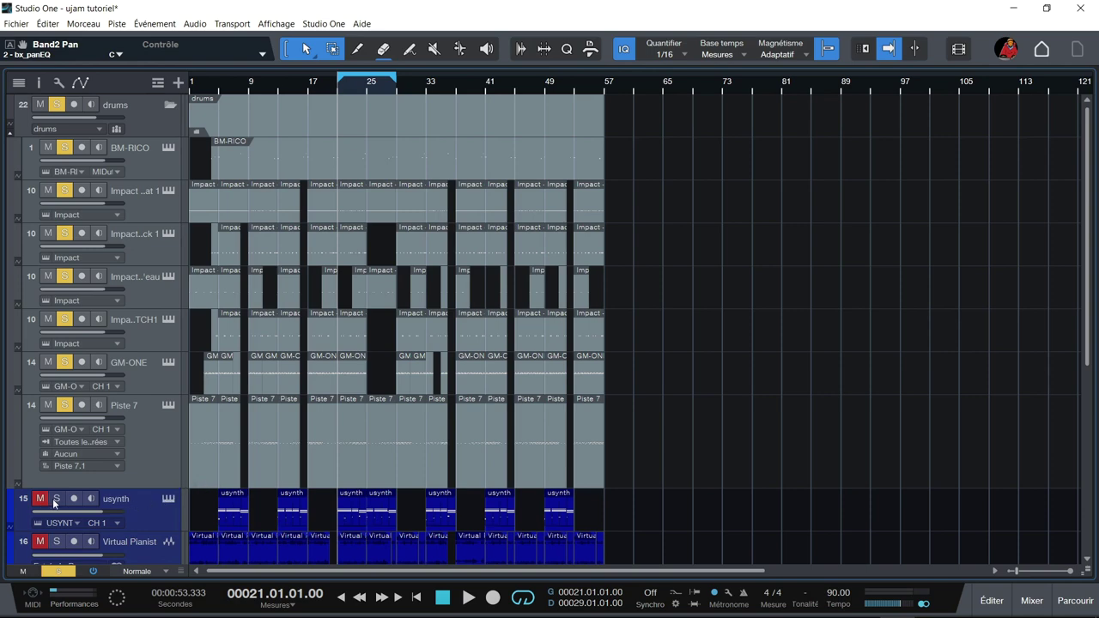
Play the loop with the usynth track soloed and show its Usynth Deluxe instrument beside the mixer channels.
click(167, 500)
key(space)
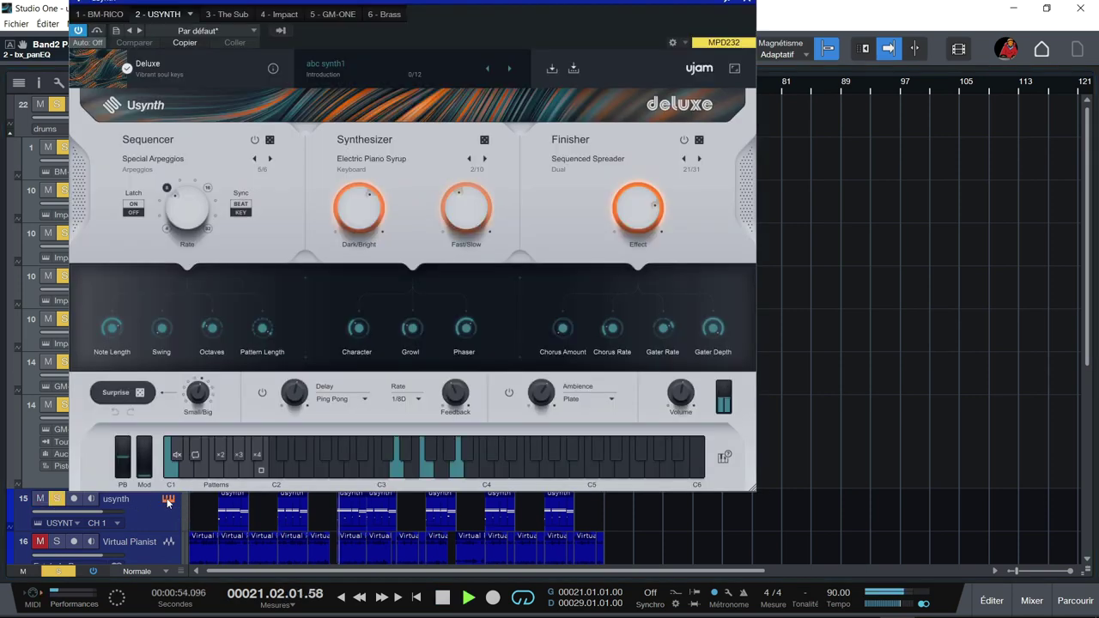
mouse_move(194, 613)
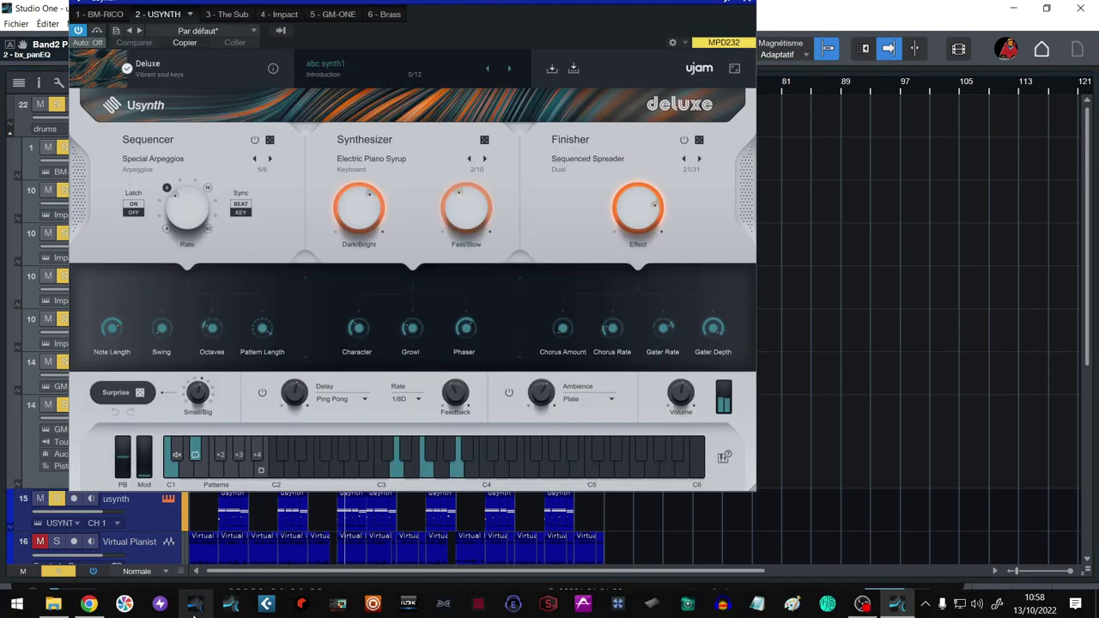
key(F3)
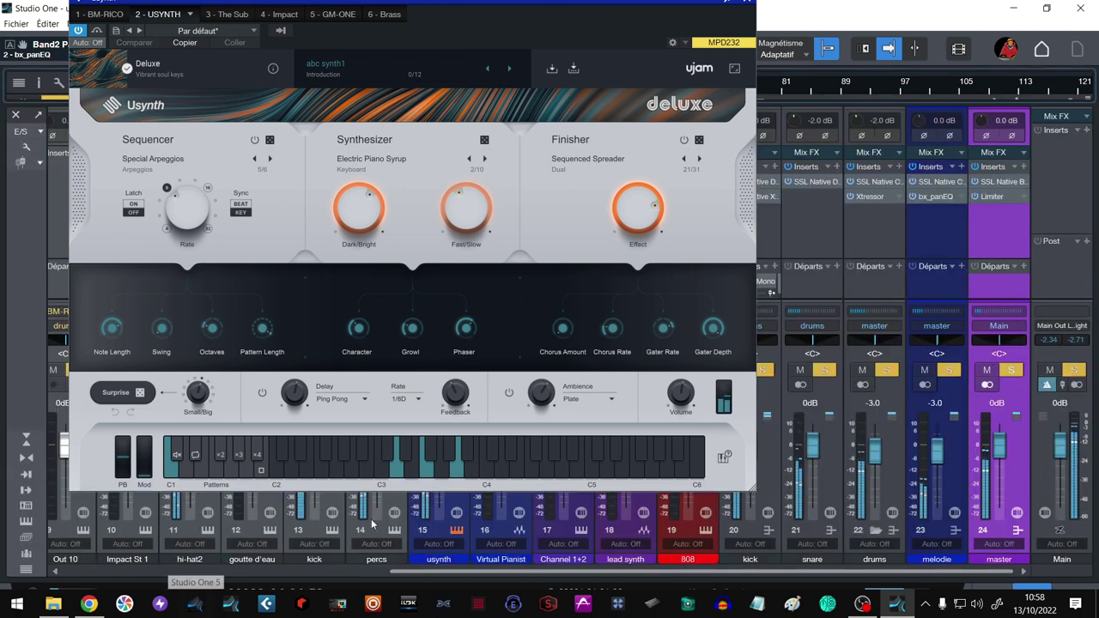
drag(421, 5, 883, 43)
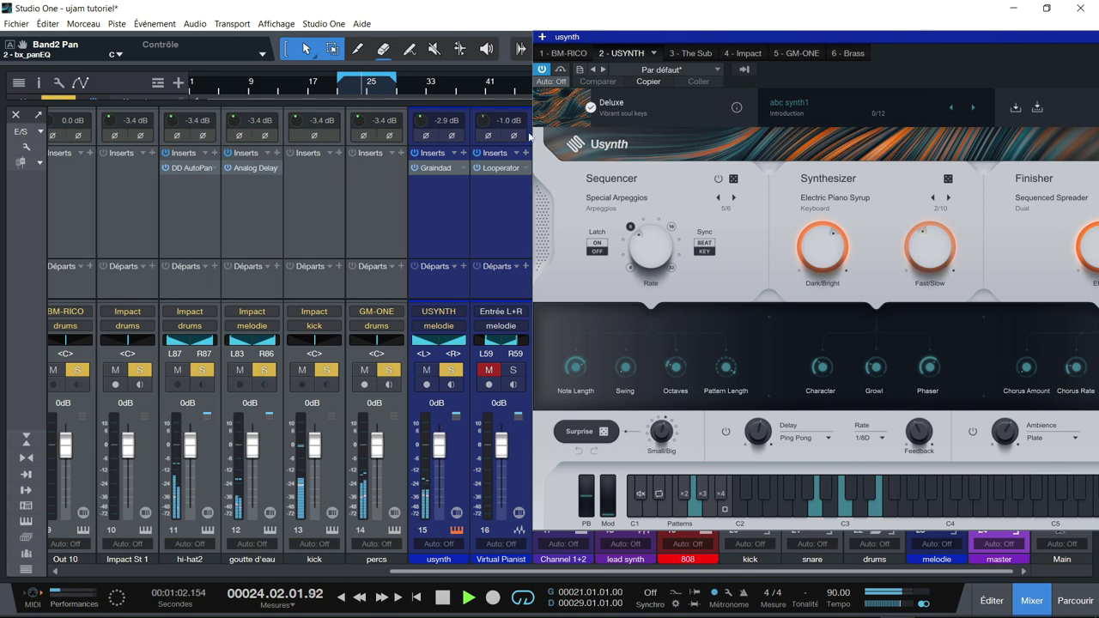
Show the Graindad insert on the usynth channel during playback, stop the song and close both plug-in windows.
drag(957, 39, 855, 39)
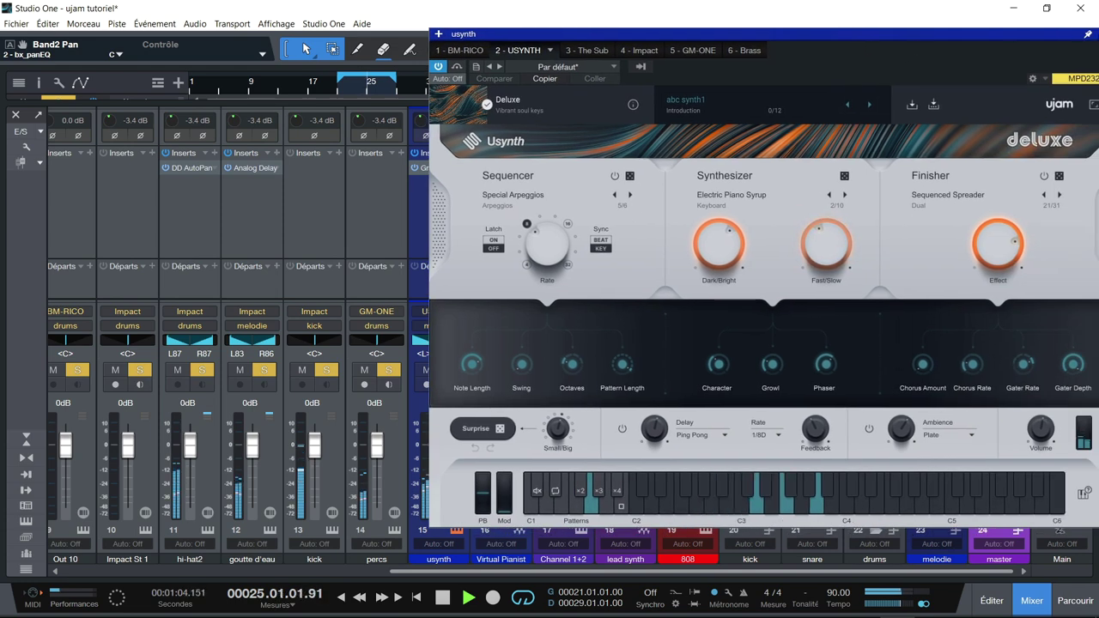
click(421, 172)
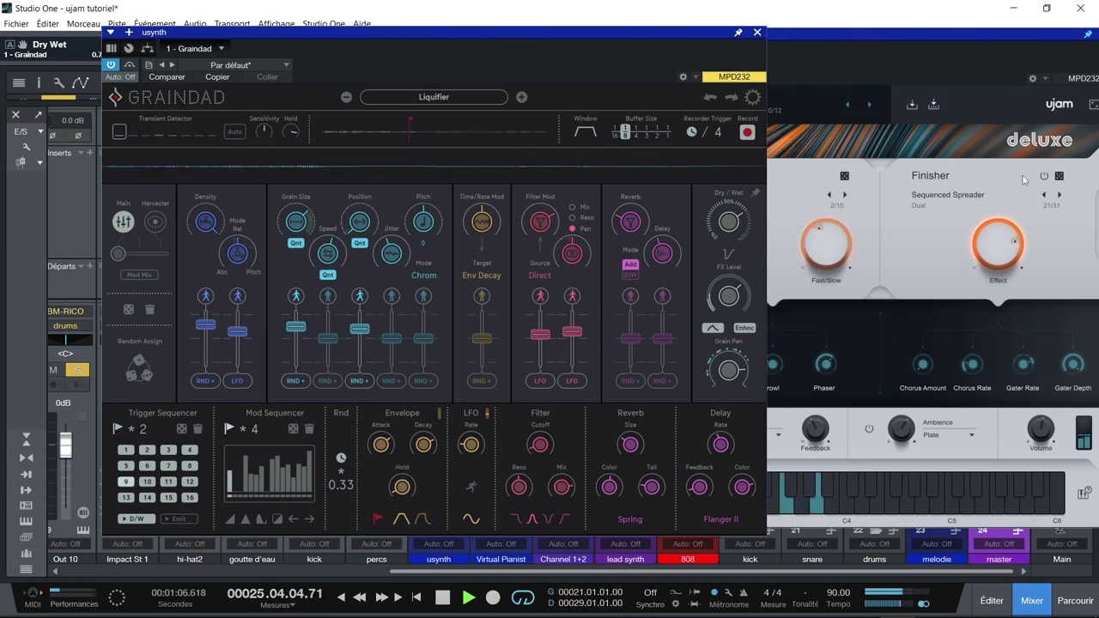
key(space)
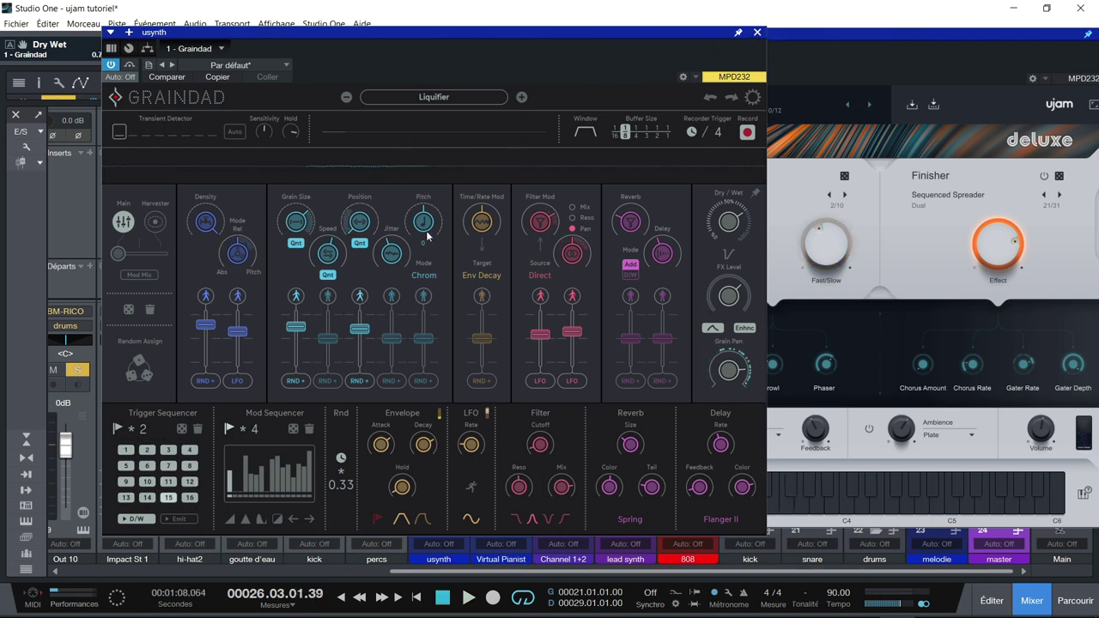
click(757, 32)
drag(801, 35, 698, 38)
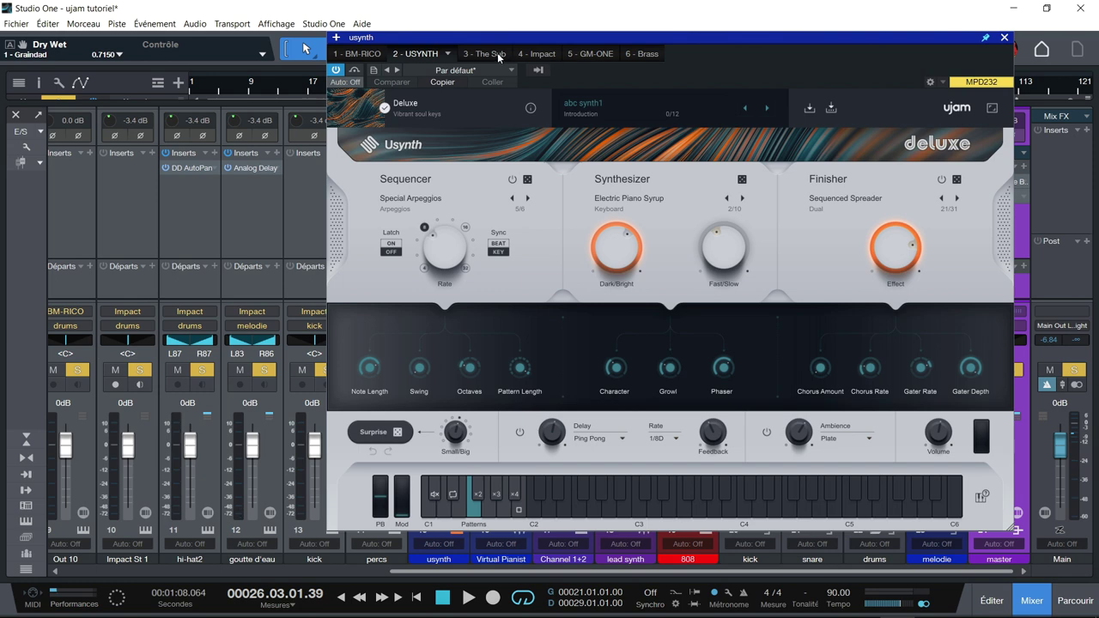
click(1005, 38)
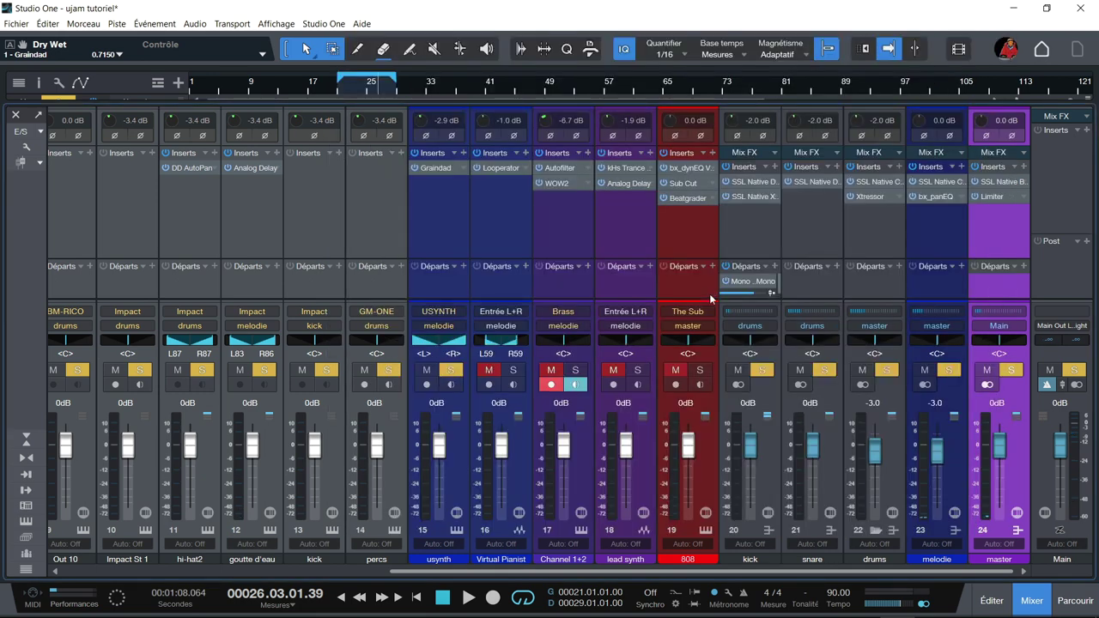
Solo the Virtual Pianist channel in place of usynth and play the loop with its Looperator insert shown.
click(510, 370)
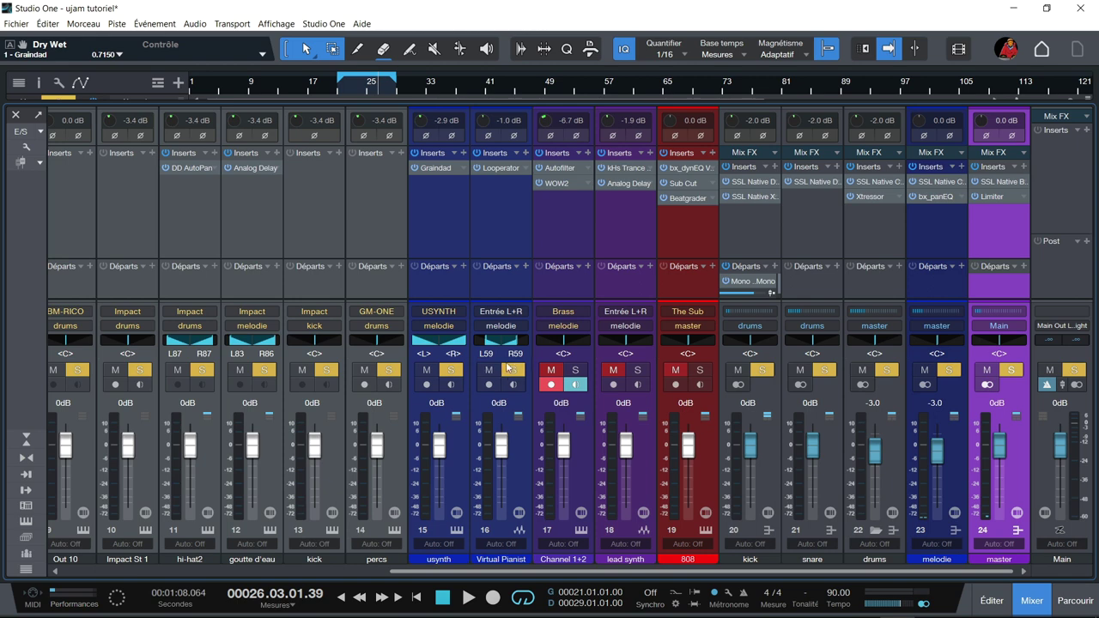
key(space)
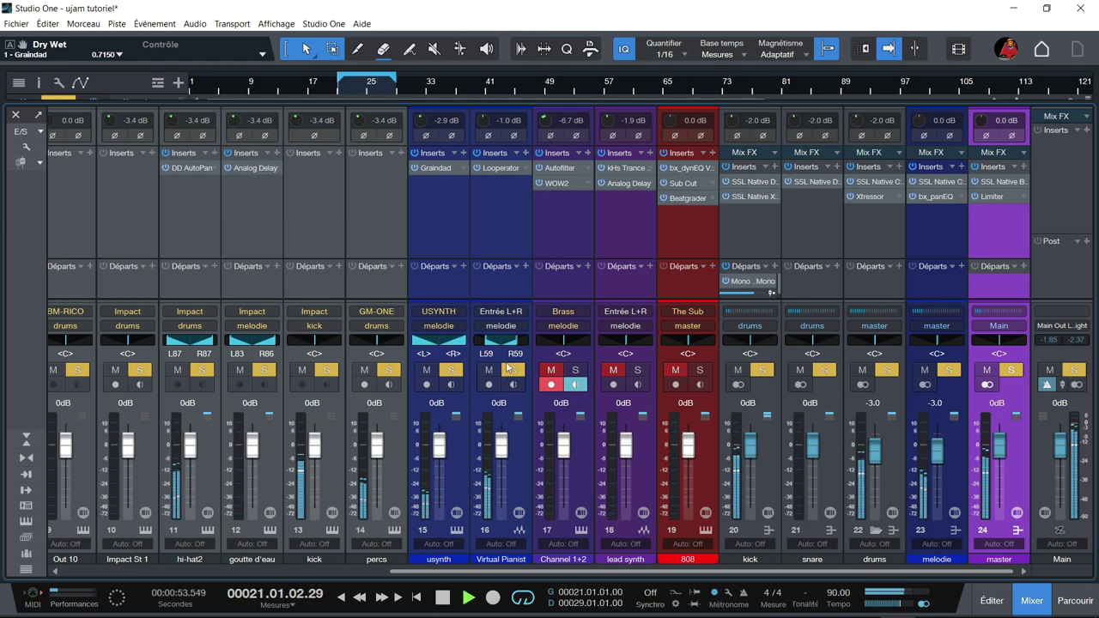
click(494, 167)
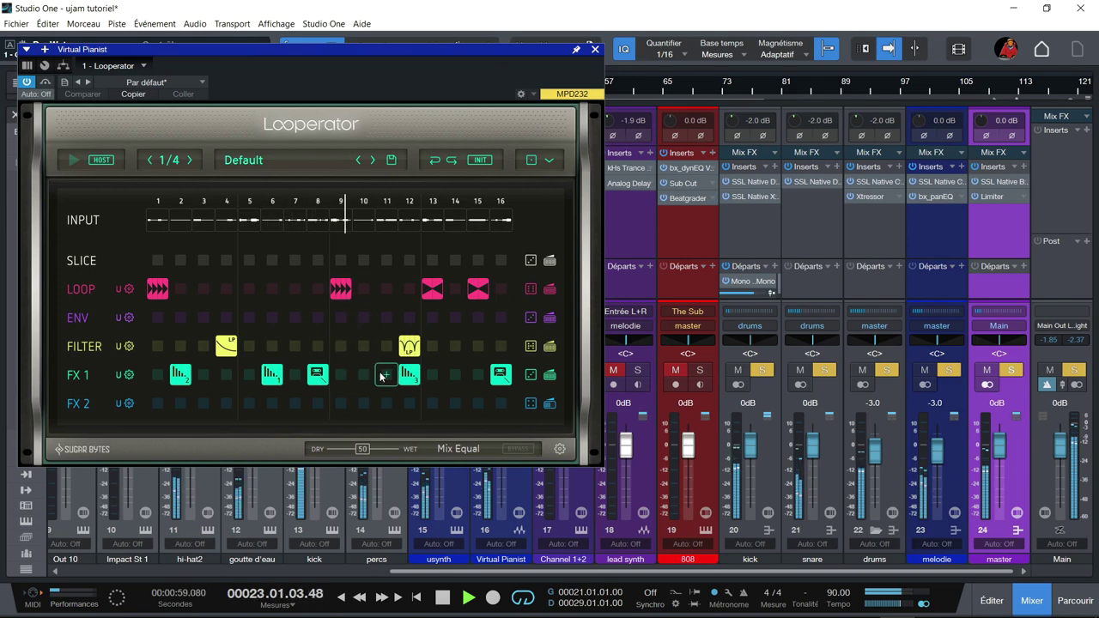
drag(502, 49, 1038, 197)
click(445, 375)
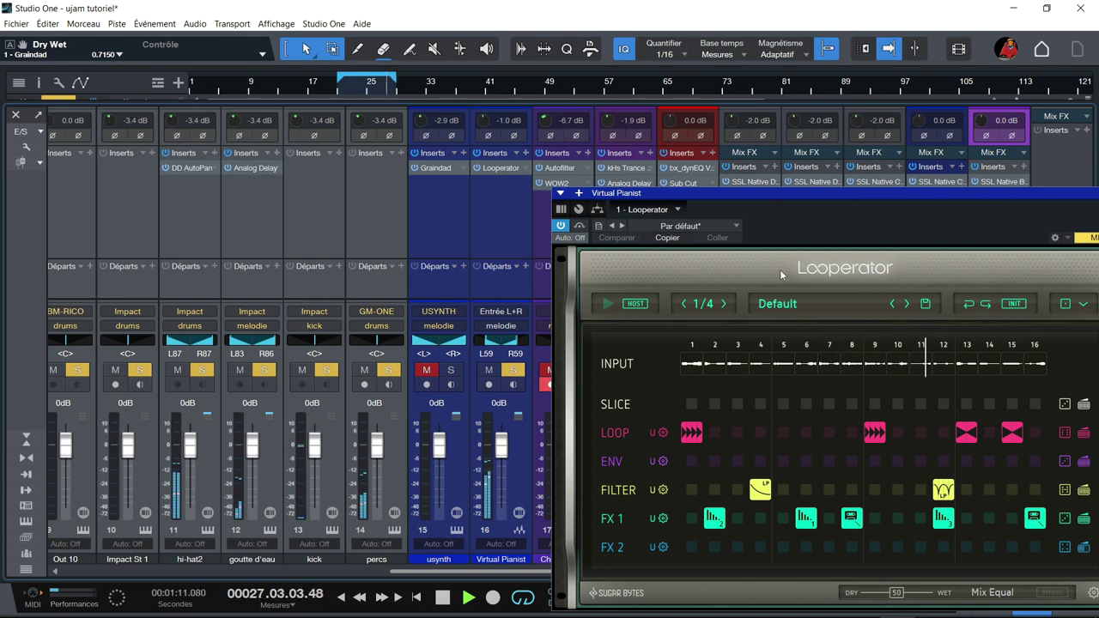
drag(932, 192, 390, 134)
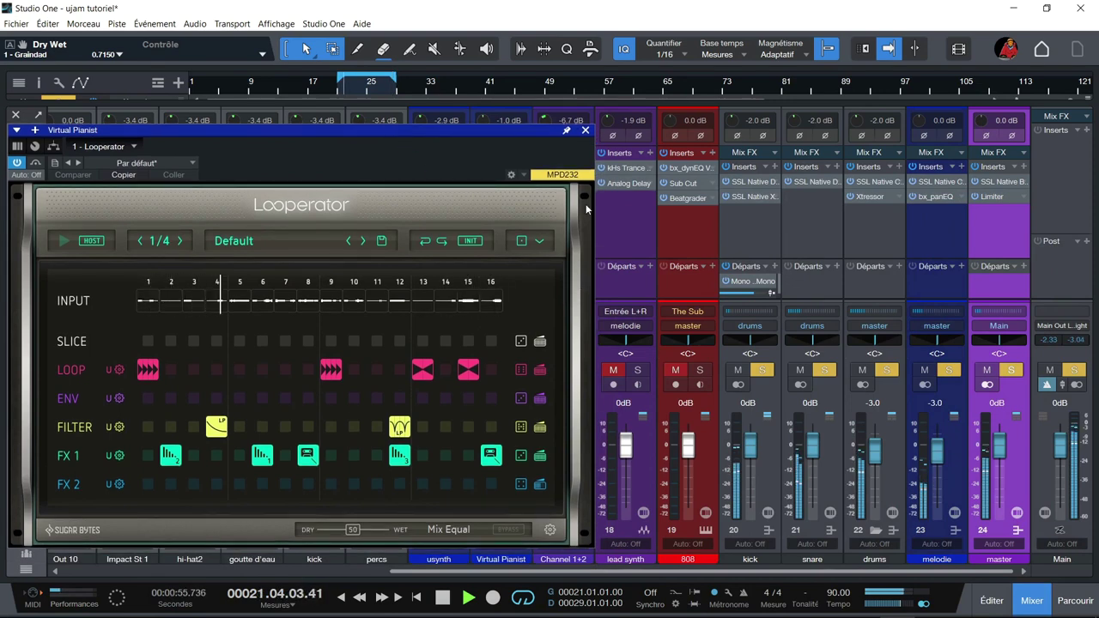
key(space)
click(585, 131)
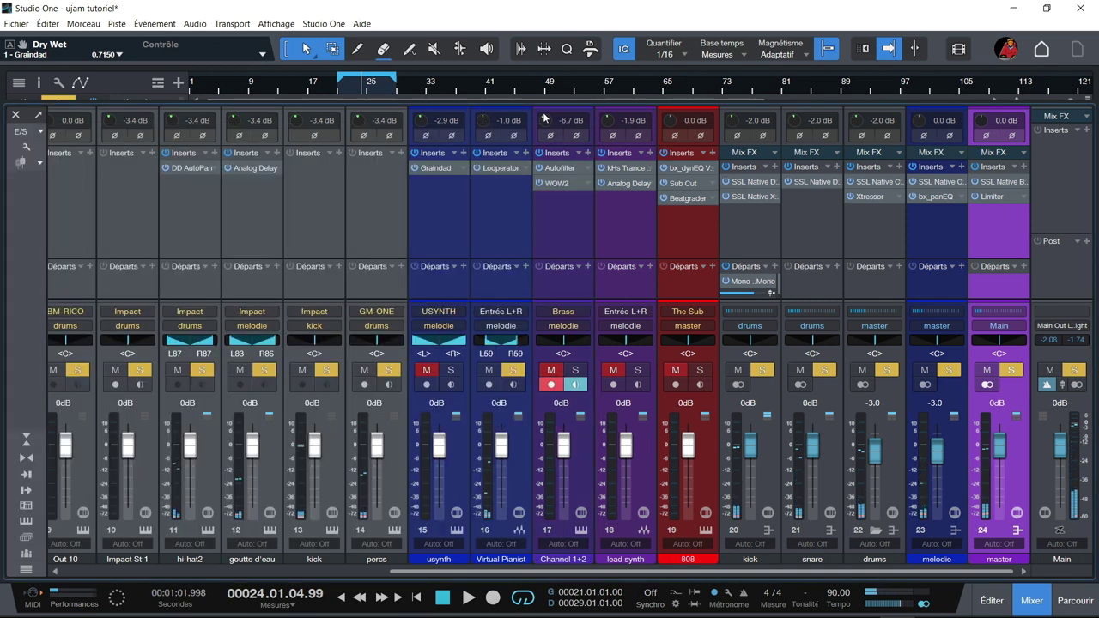
Bring the Brass track into view above the mixer, solo it in place of Virtual Pianist and play the loop.
drag(534, 101, 544, 197)
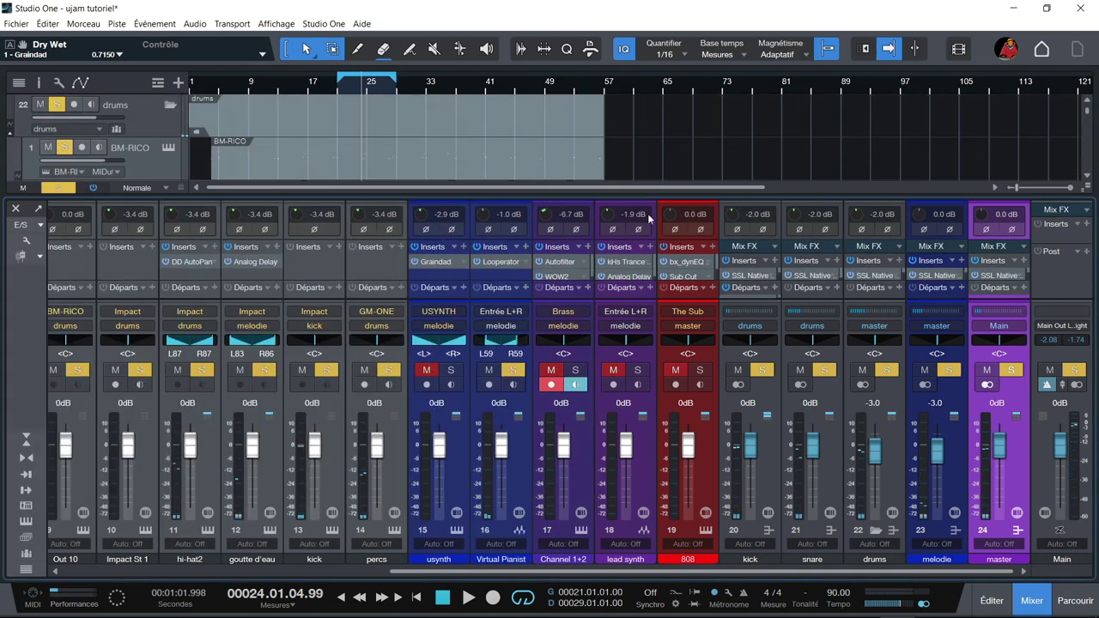
drag(1086, 113, 1087, 148)
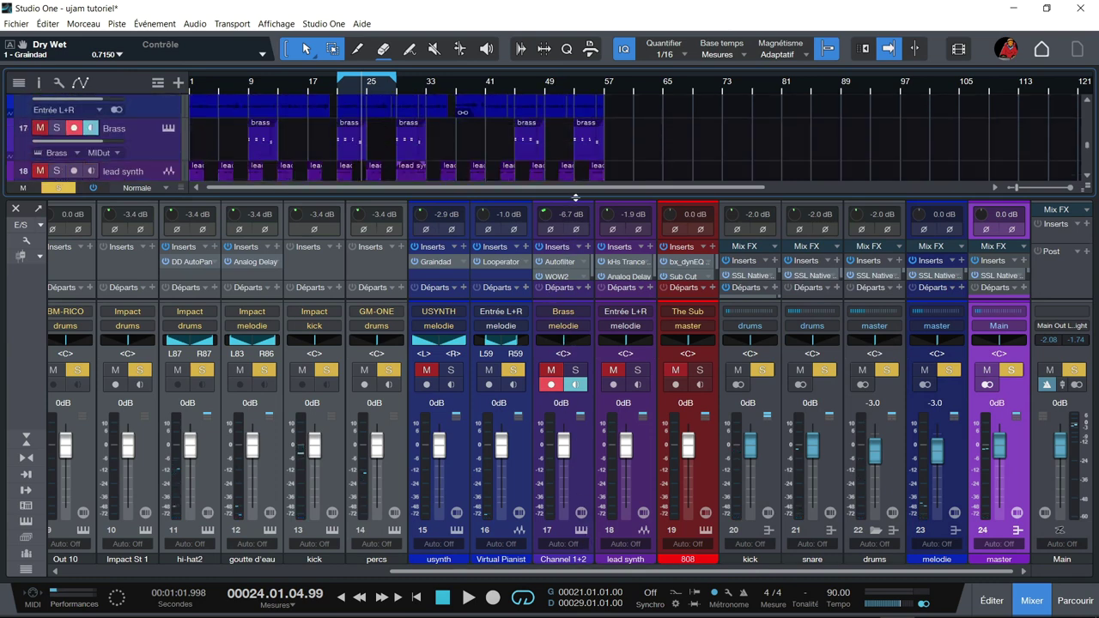
drag(576, 197, 586, 171)
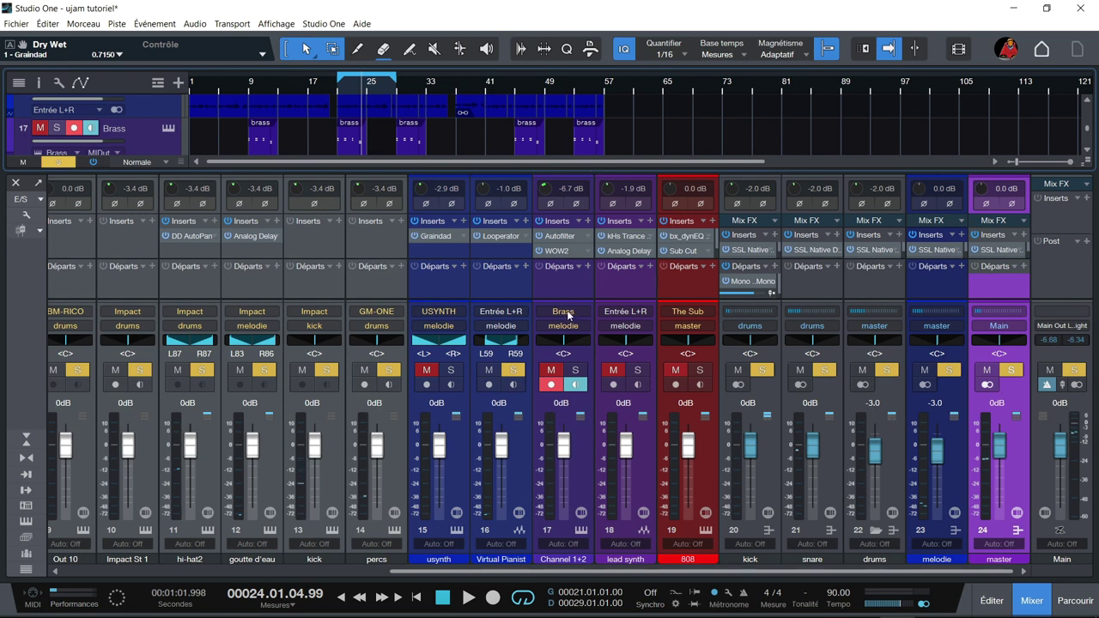
click(575, 369)
click(513, 369)
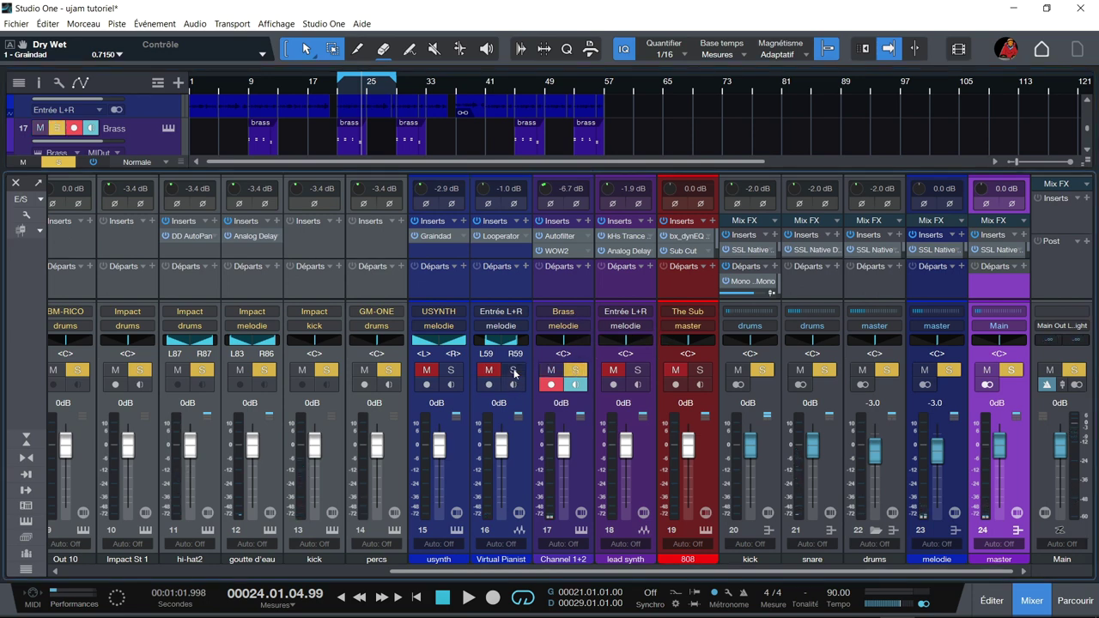
key(space)
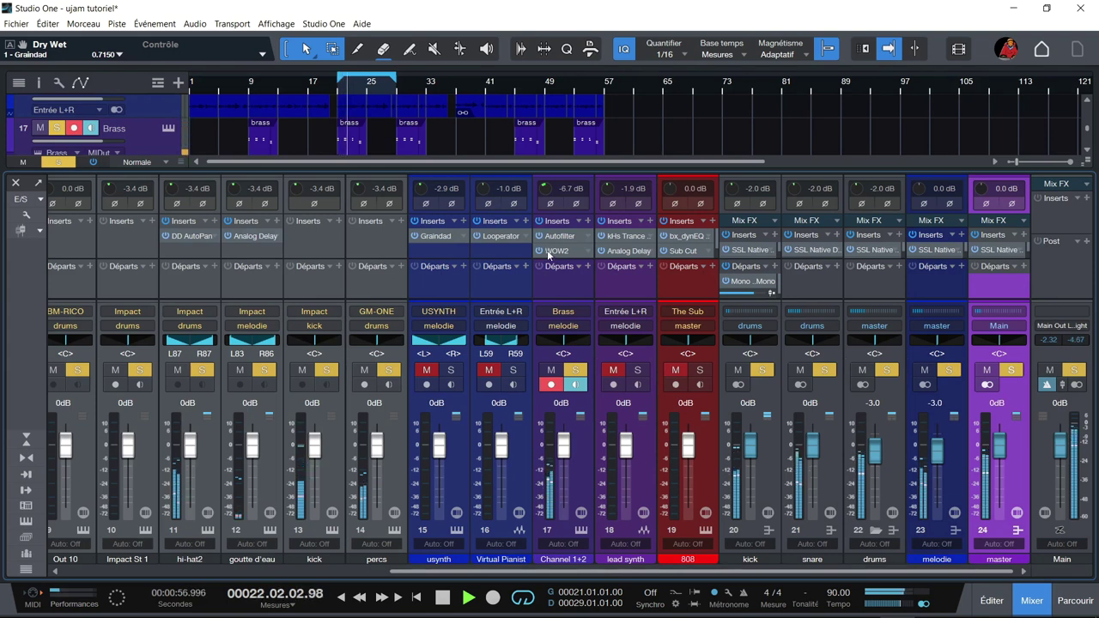
Show the Brass channel's WOW2 and Autofilter inserts and compare the looped sound with both bypassed and reactivated.
click(547, 250)
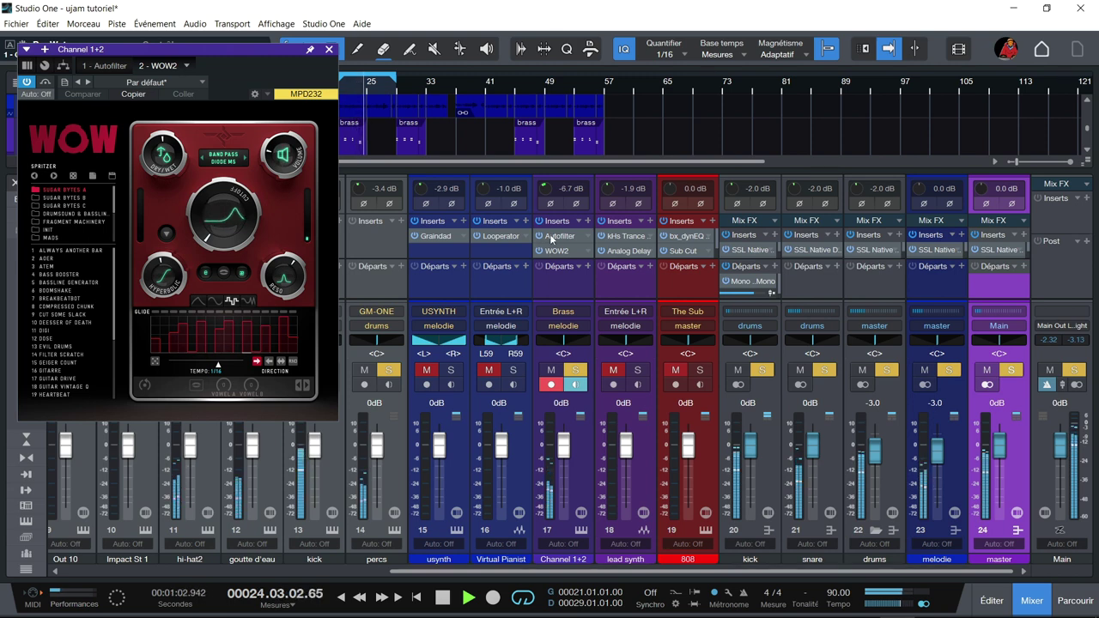
click(107, 66)
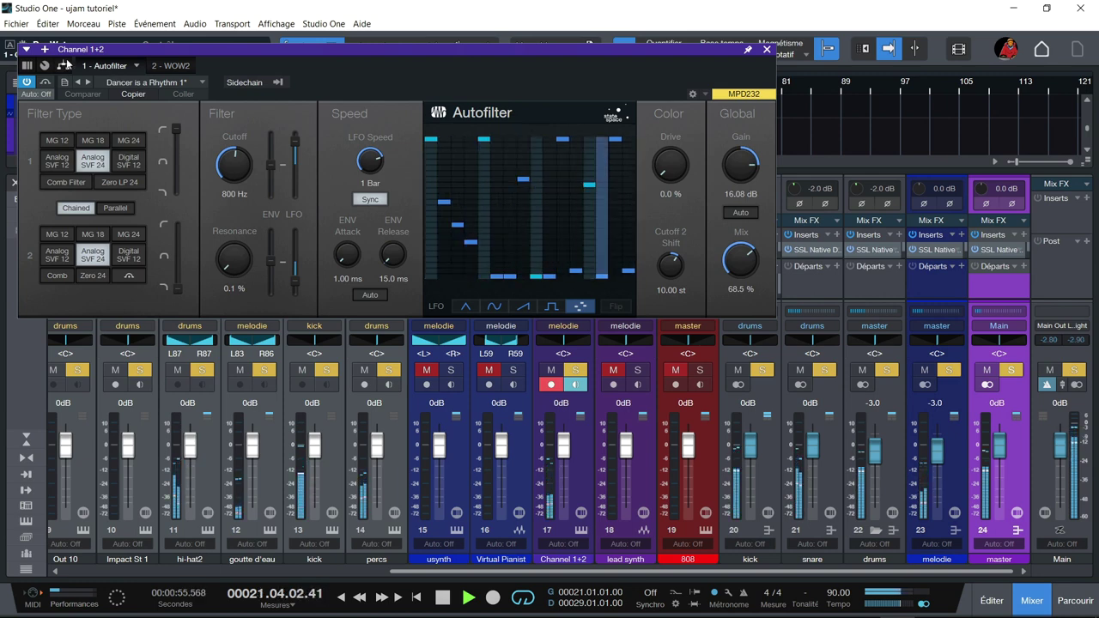
click(27, 81)
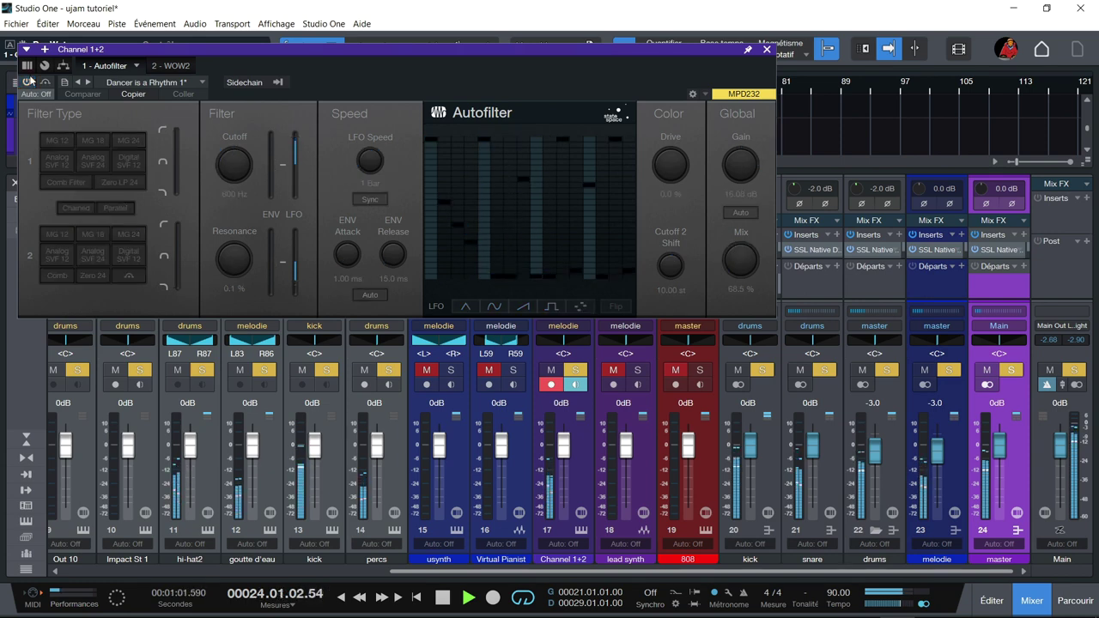
click(170, 65)
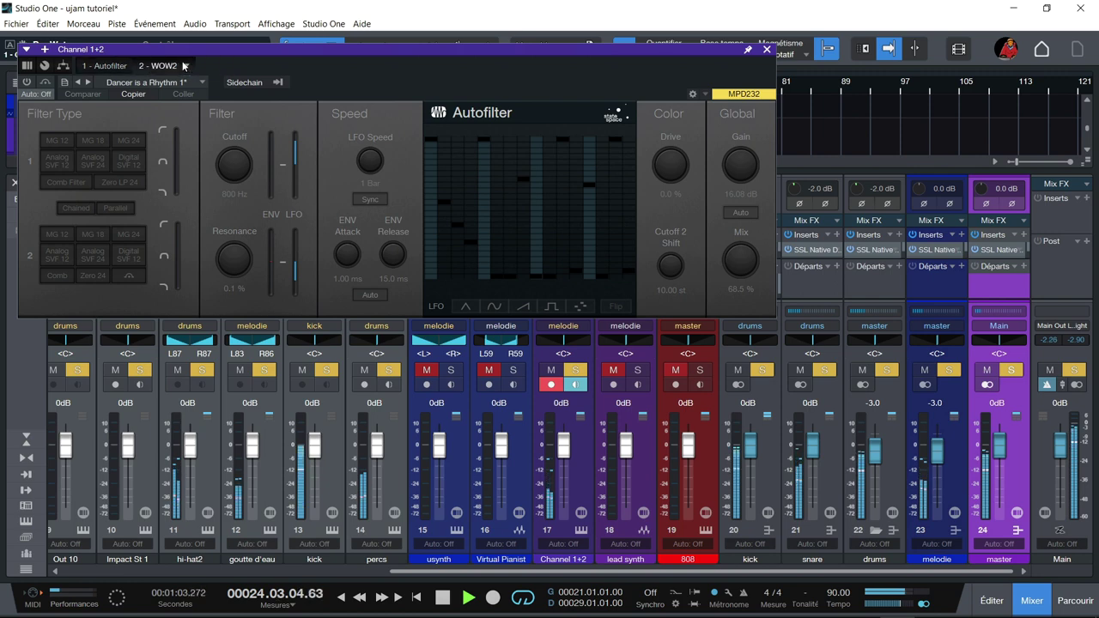
click(27, 82)
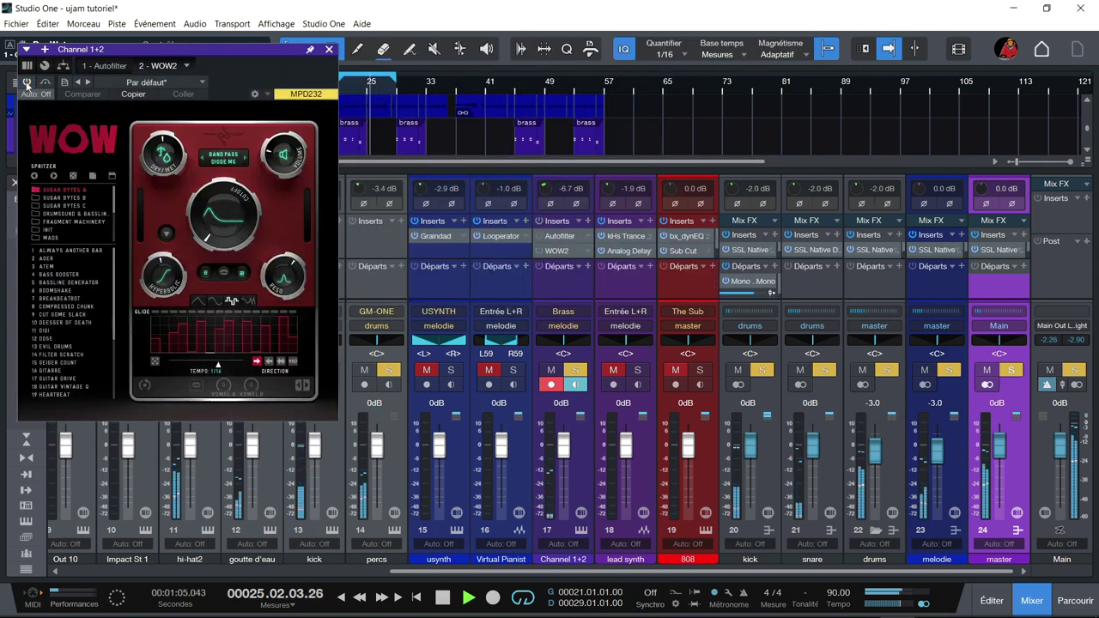
click(92, 65)
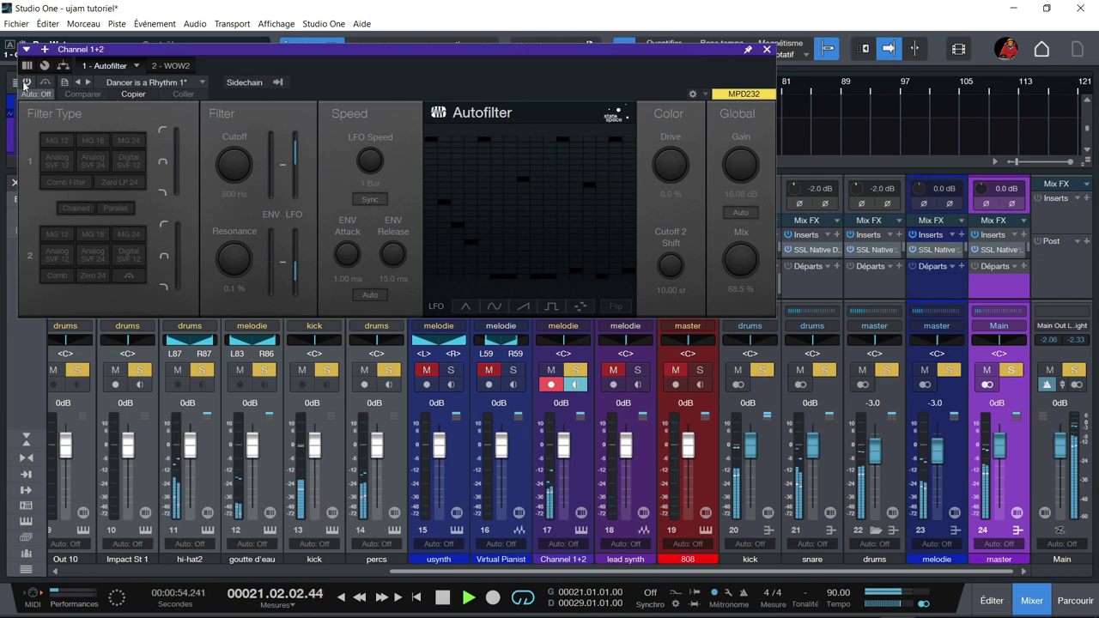
click(25, 82)
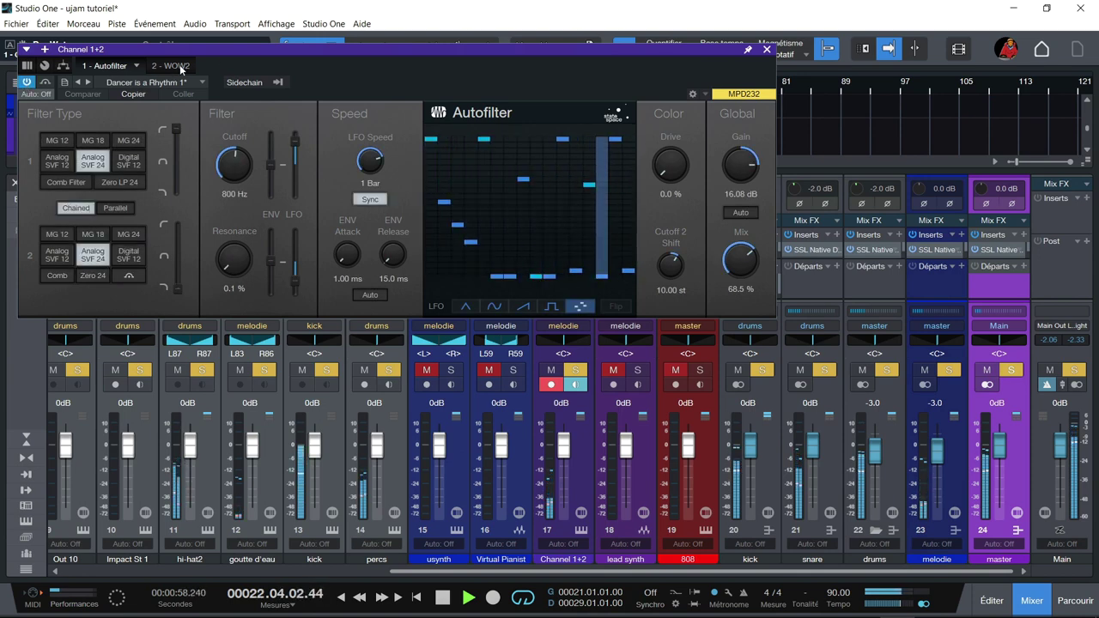
click(177, 66)
click(27, 82)
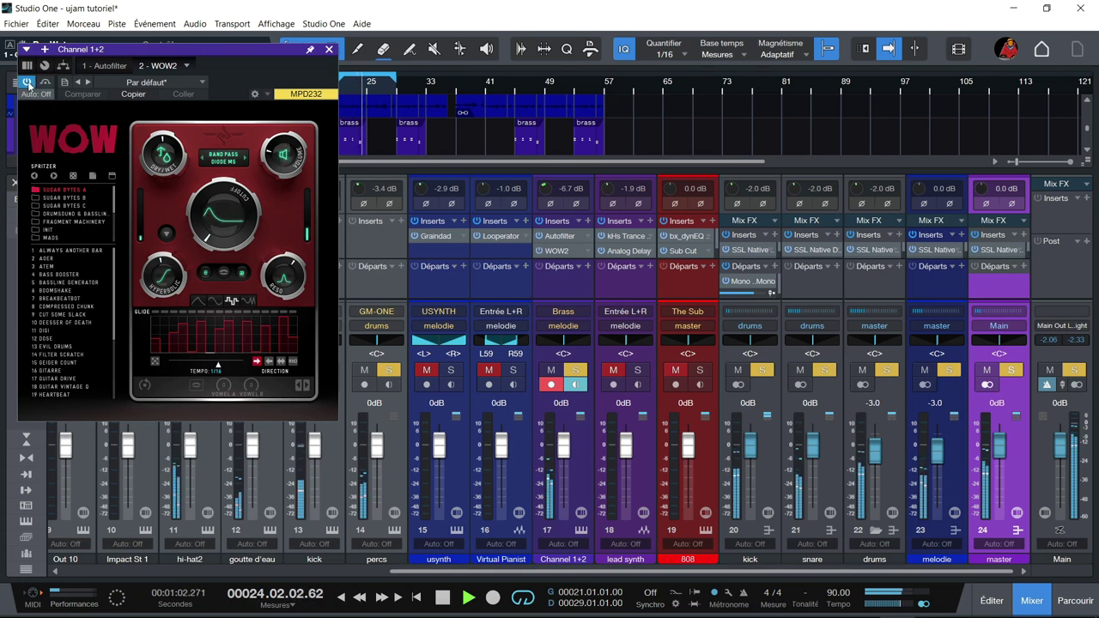
key(space)
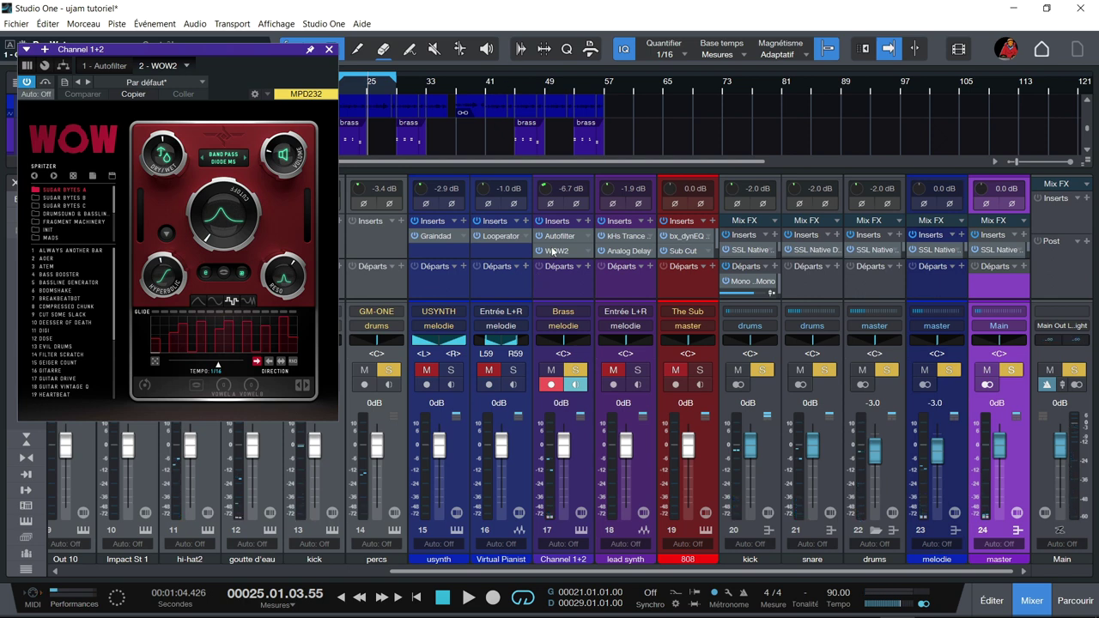
Turn off monitoring on the Brass channel, solo lead synth in its place and play the loop.
click(574, 386)
click(638, 370)
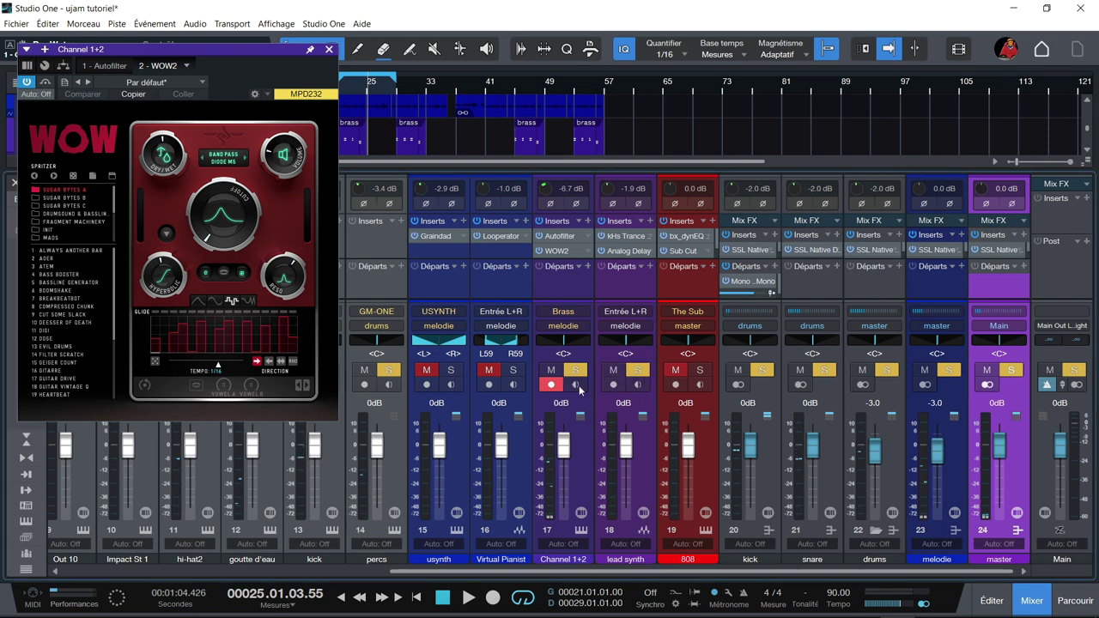
key(F3)
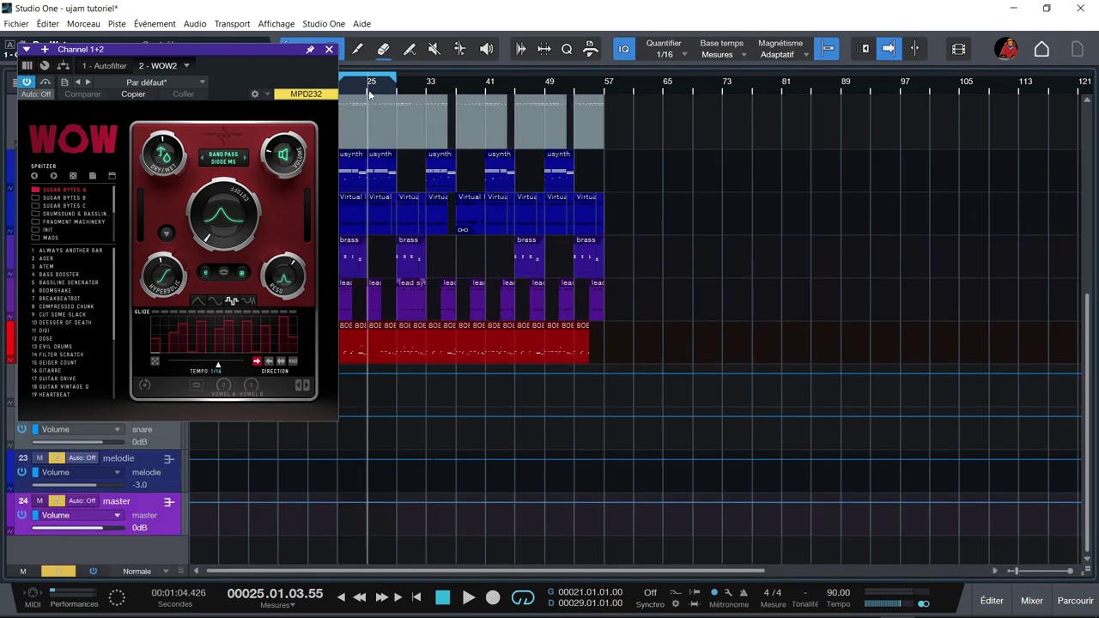
key(space)
key(F3)
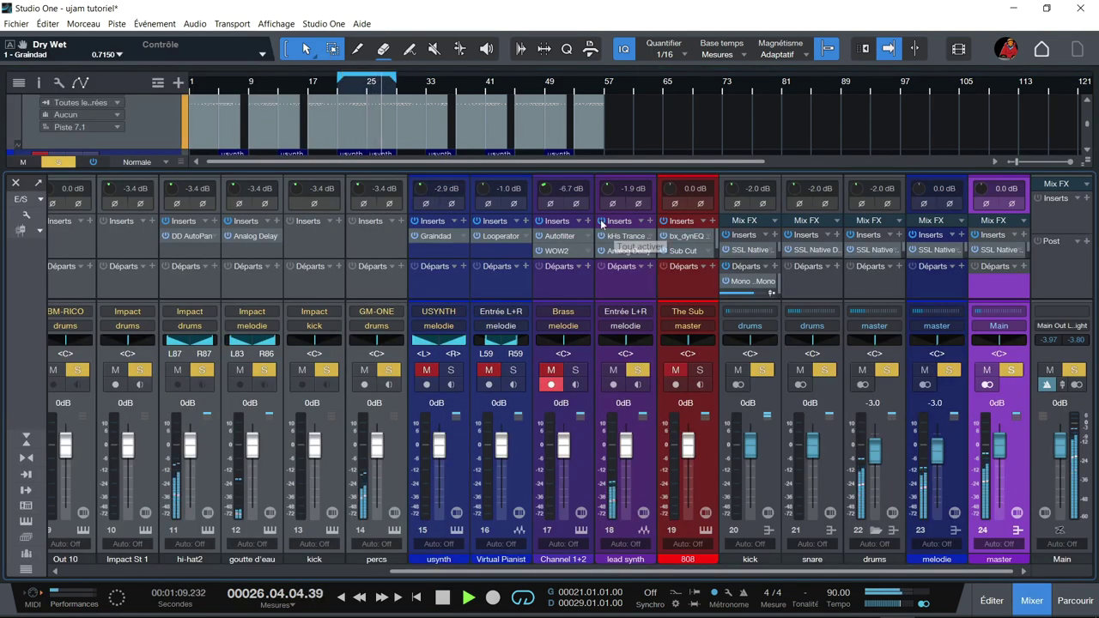
Replay the loop from bar 21 with the lead synth channel's inserts deactivated and again with them reactivated.
key(space)
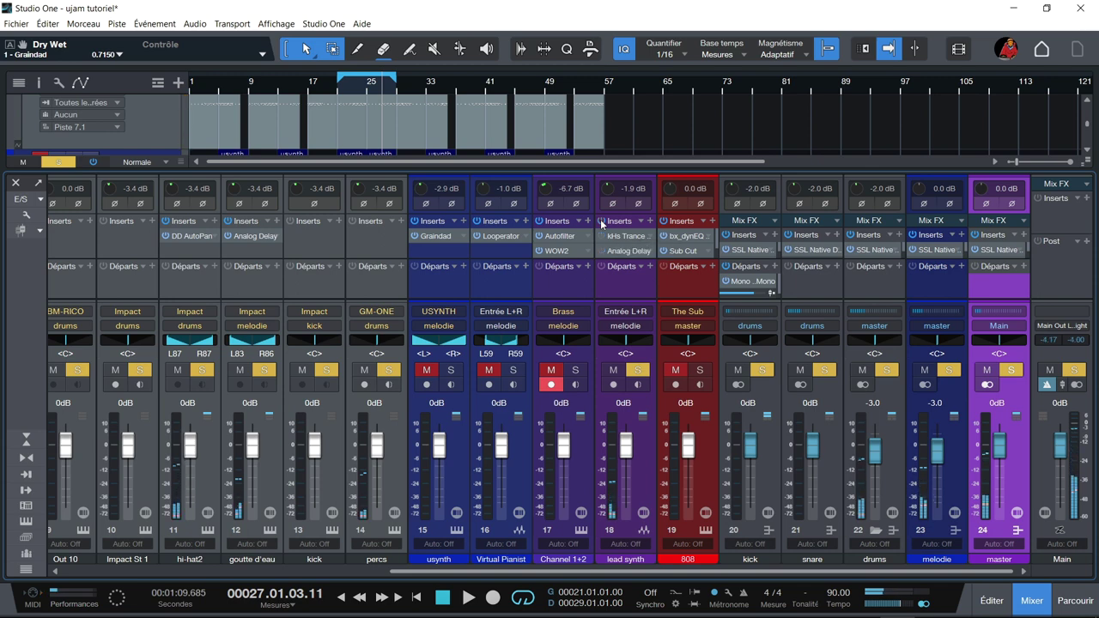
key(KP_1)
key(space)
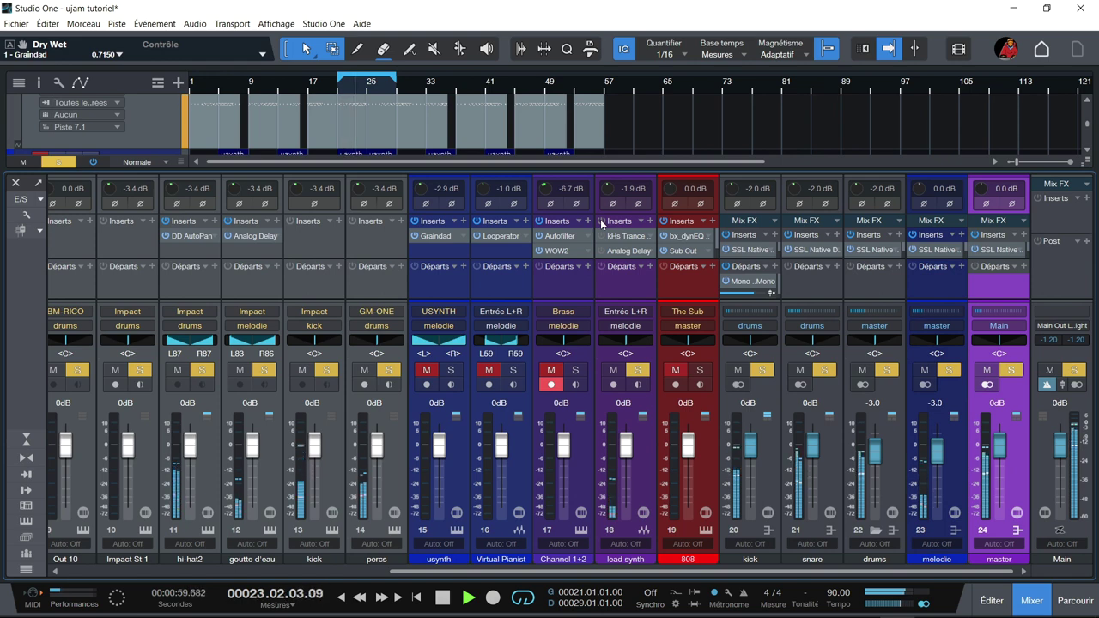
key(space)
key(KP_1)
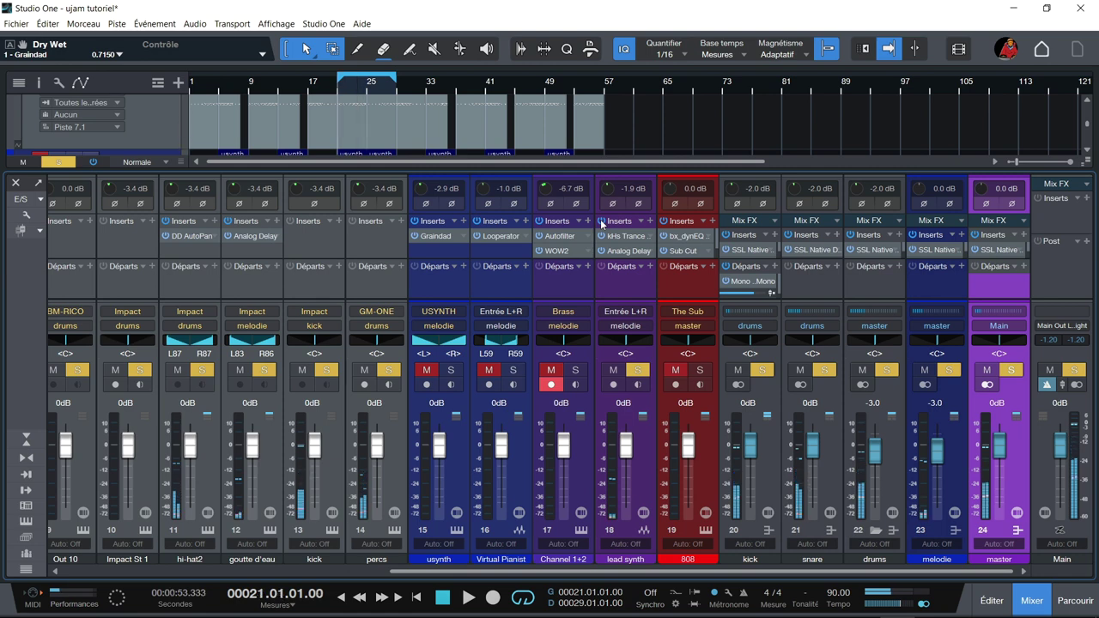
key(space)
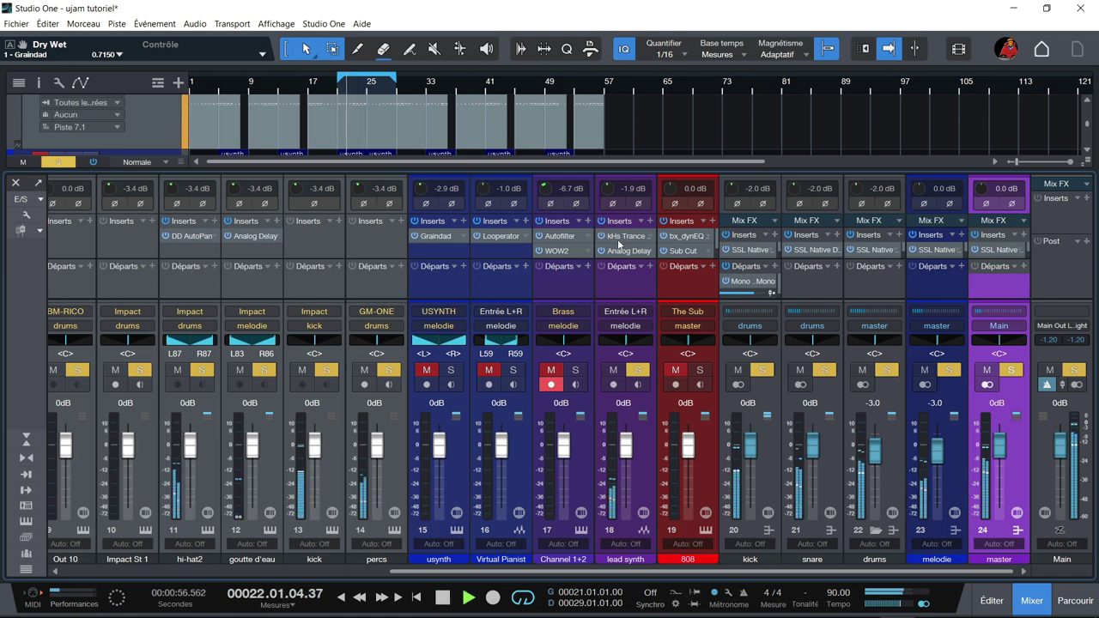
key(space)
Solo the 808 channel in place of lead synth.
click(674, 371)
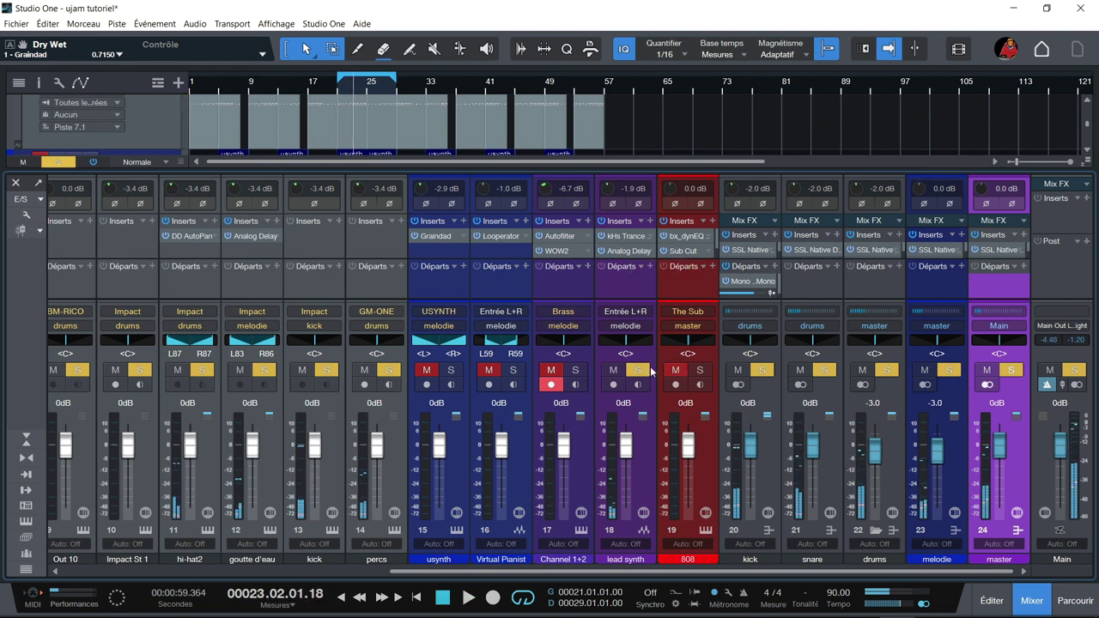
click(624, 374)
click(695, 374)
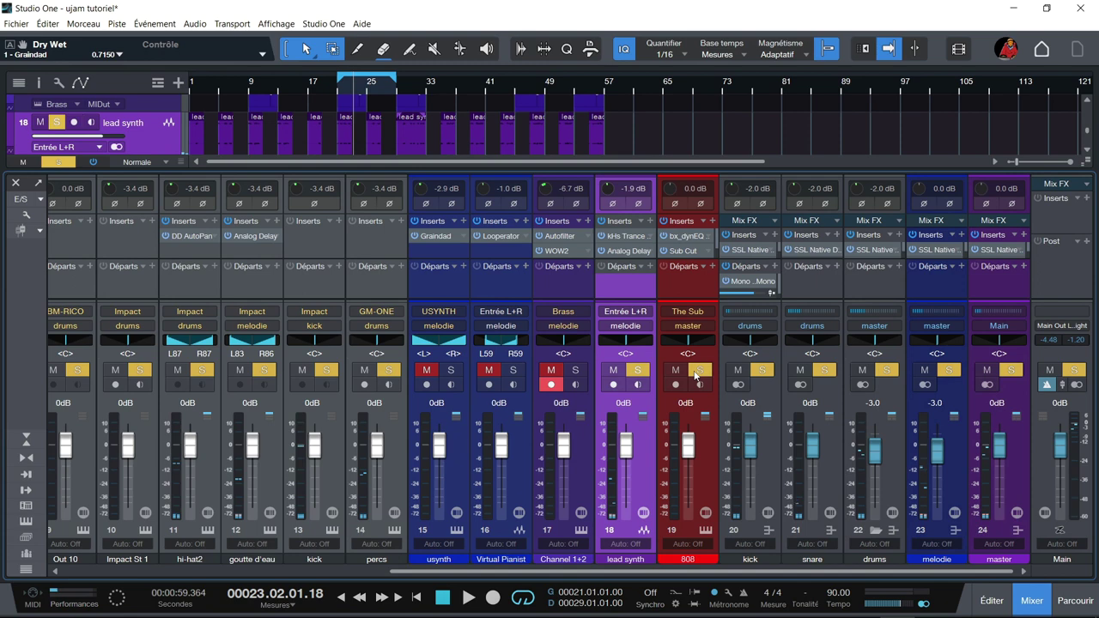
click(639, 371)
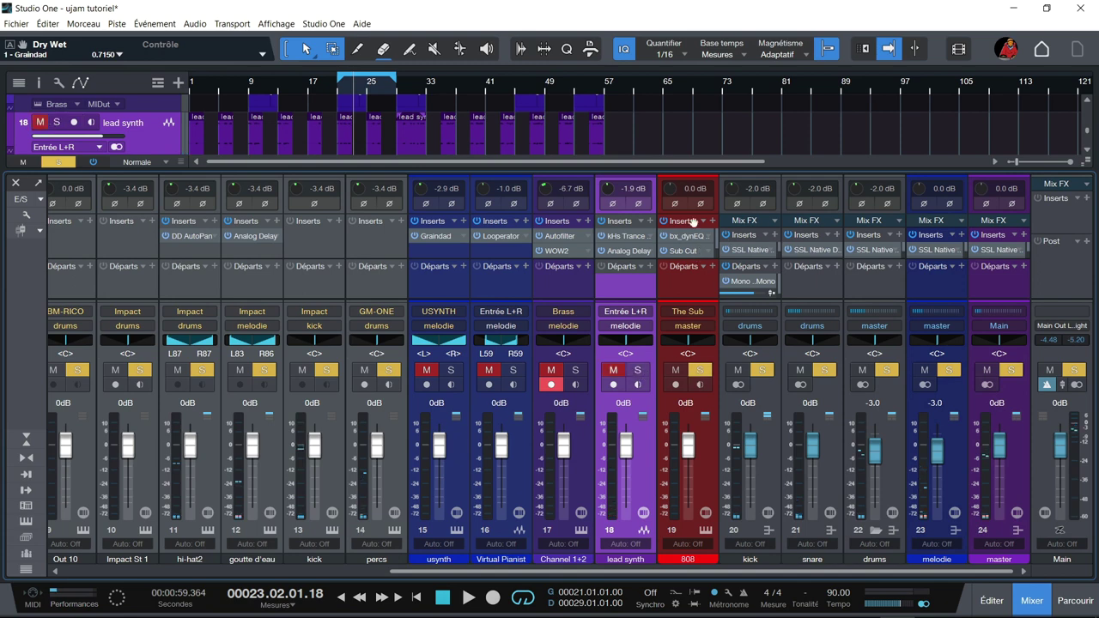
Enlarge the mixer's insert area, open Sub Cut on the 808 channel and enable its AUTO mode while the loop plays.
drag(684, 170, 683, 107)
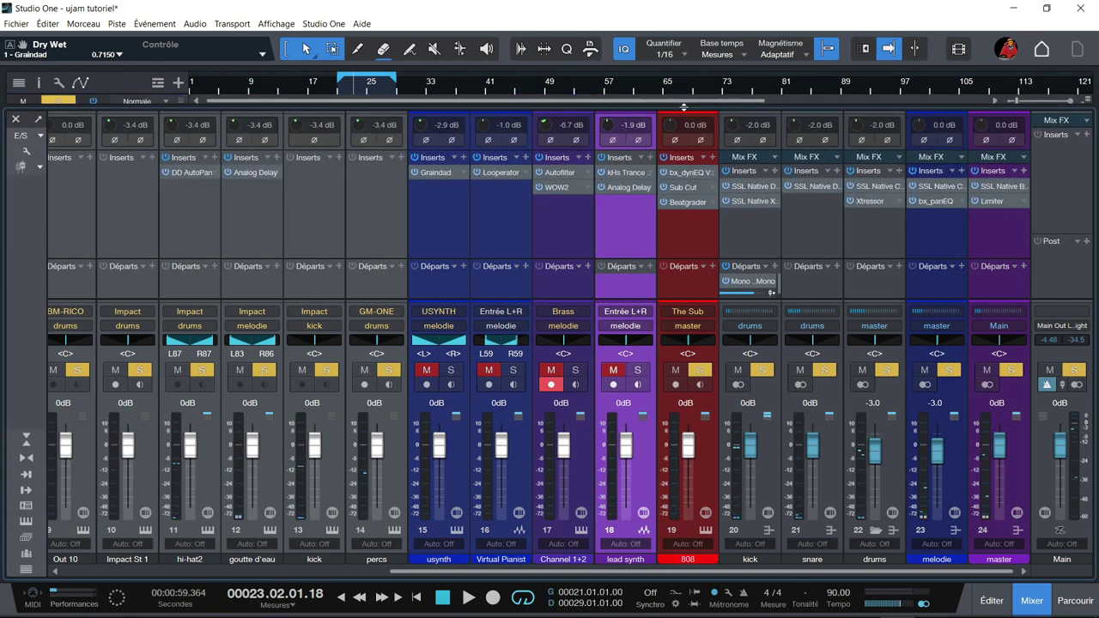
click(684, 187)
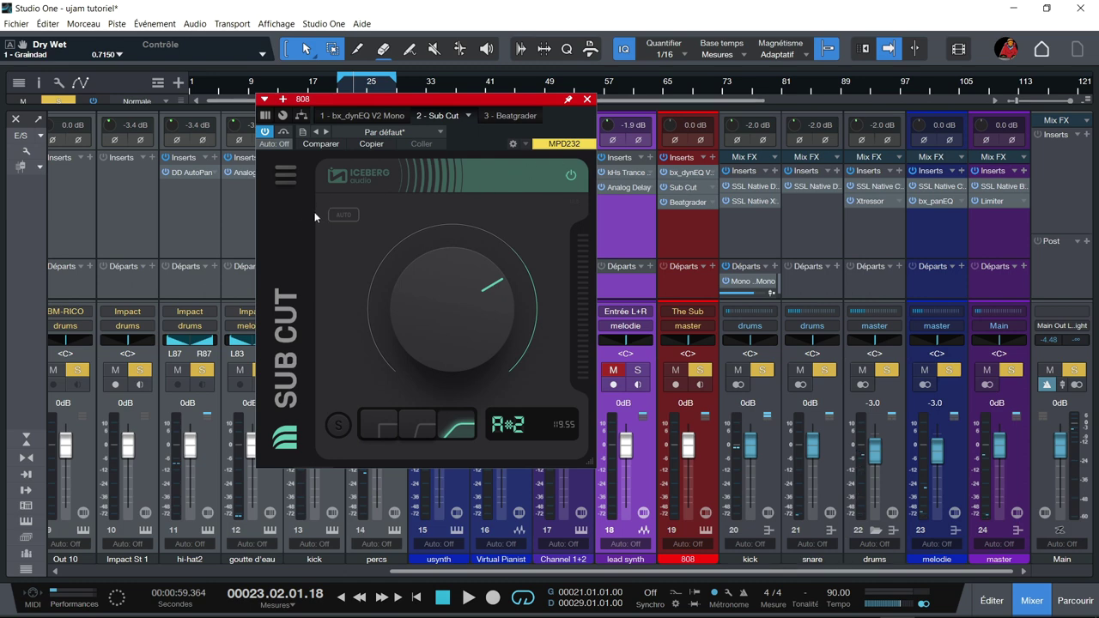
key(space)
click(343, 216)
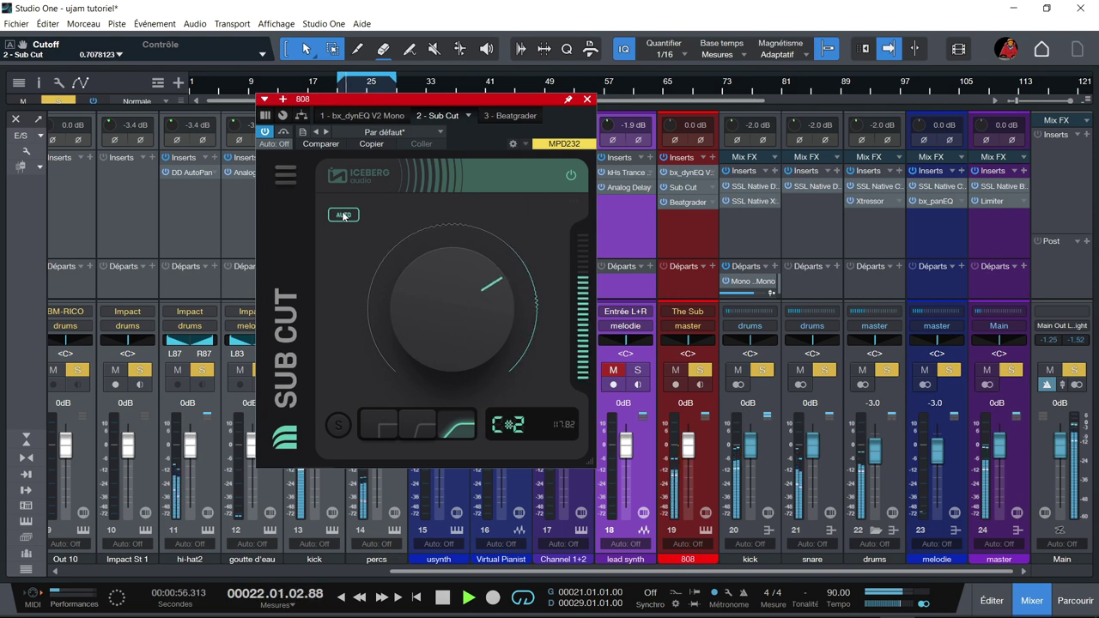
key(space)
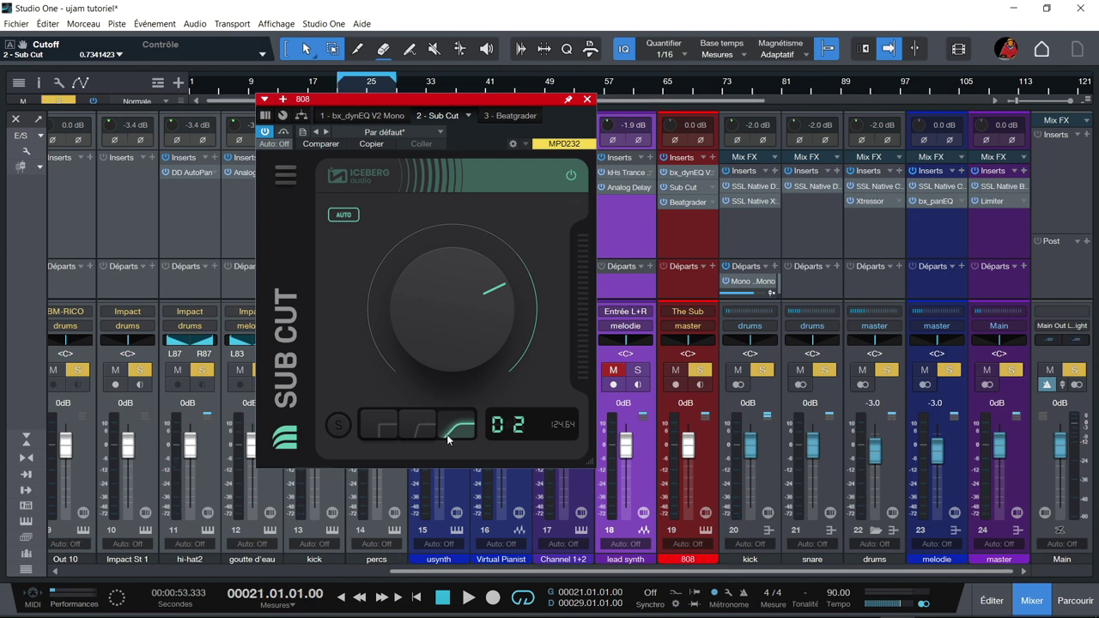
Replay the loop with Sub Cut's S option switched on, and isolate the 808 by removing the solo from the drums bus.
key(space)
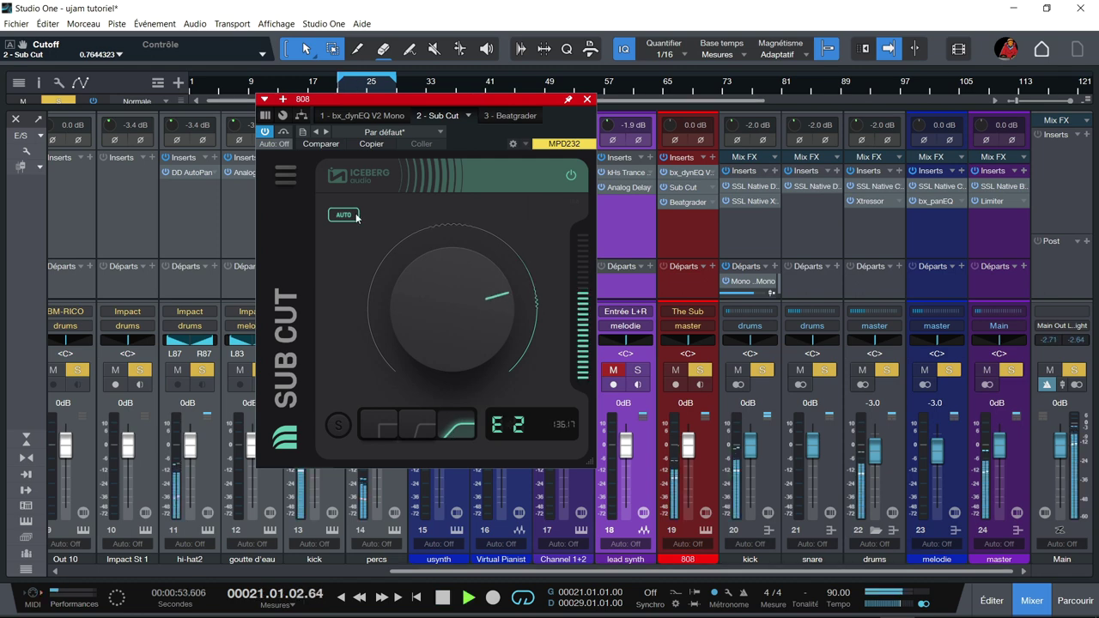
drag(339, 431, 335, 412)
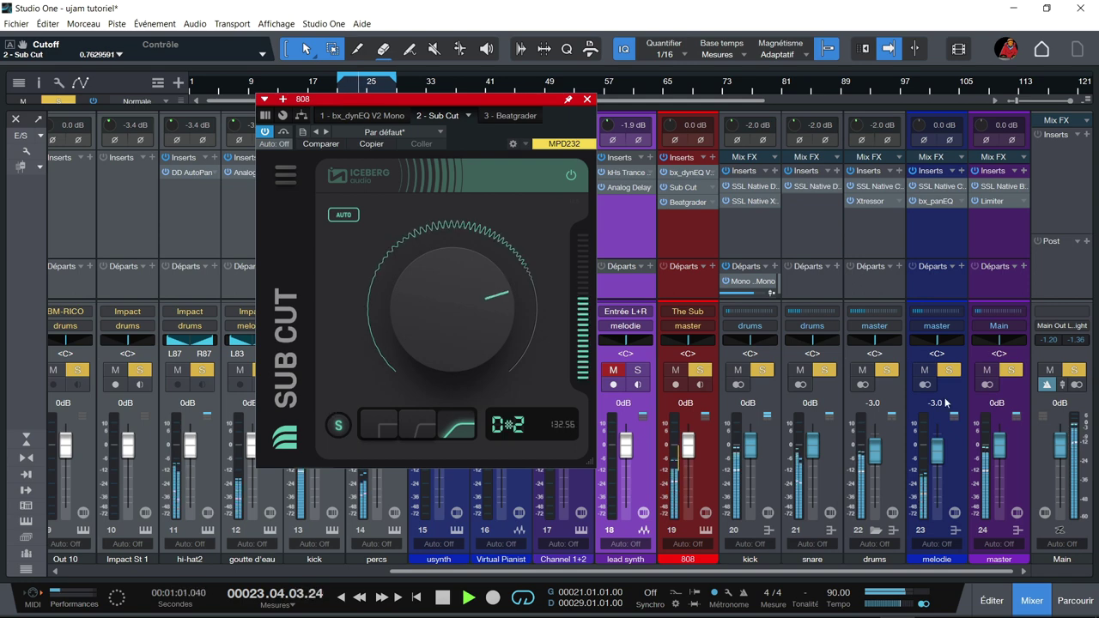
click(886, 371)
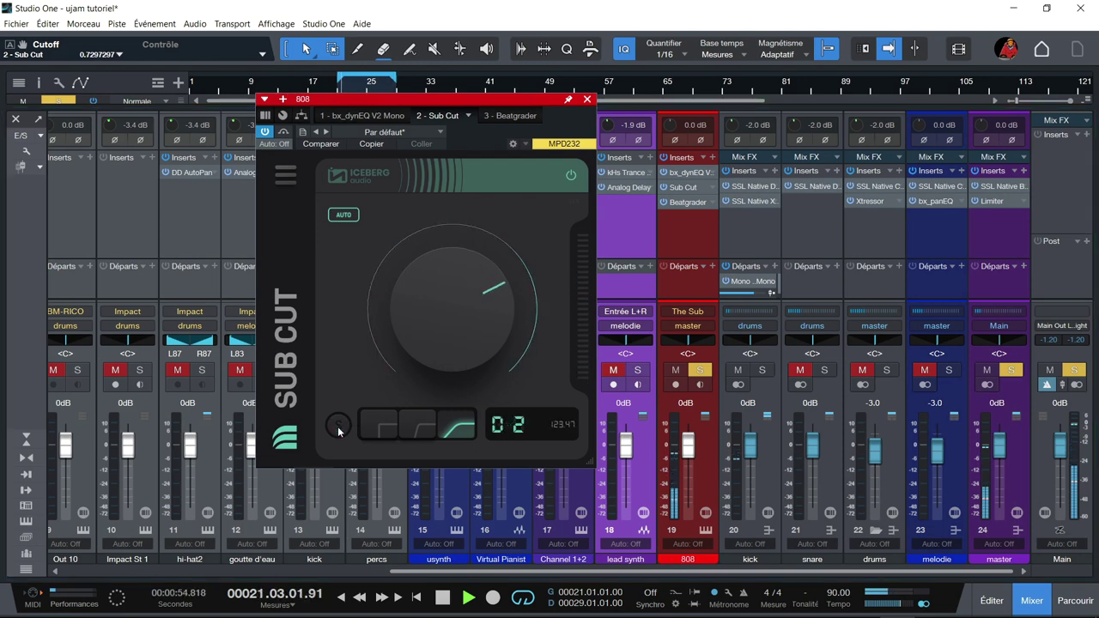
Show the 808's Beatgrader insert, compare it off and on, and audition its 2500Hz and 1000Hz settings.
click(675, 203)
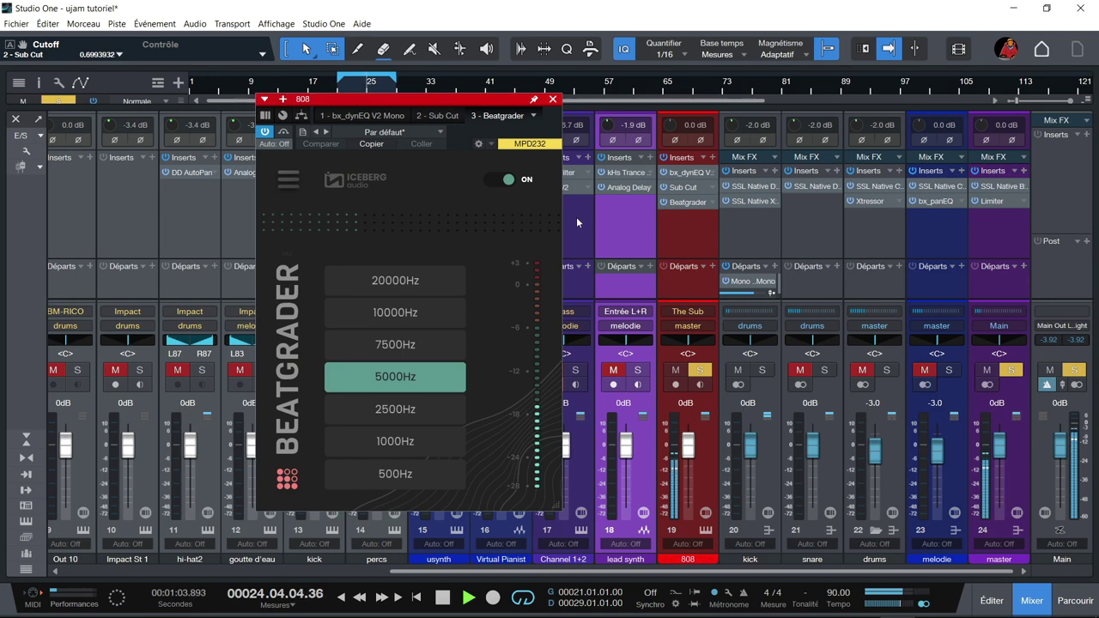
click(496, 182)
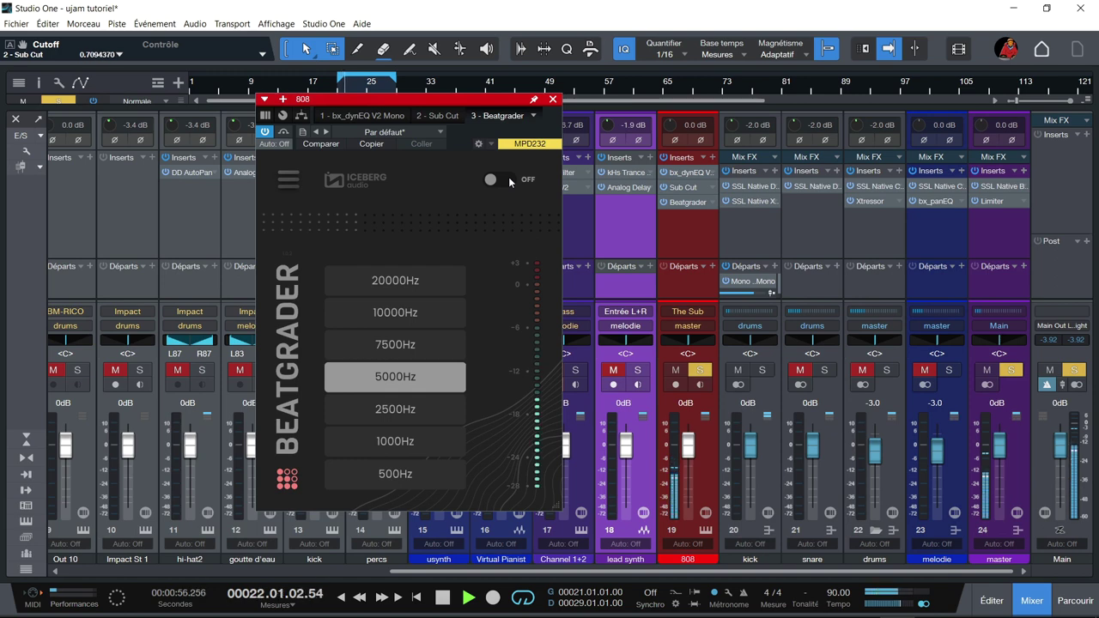
click(509, 180)
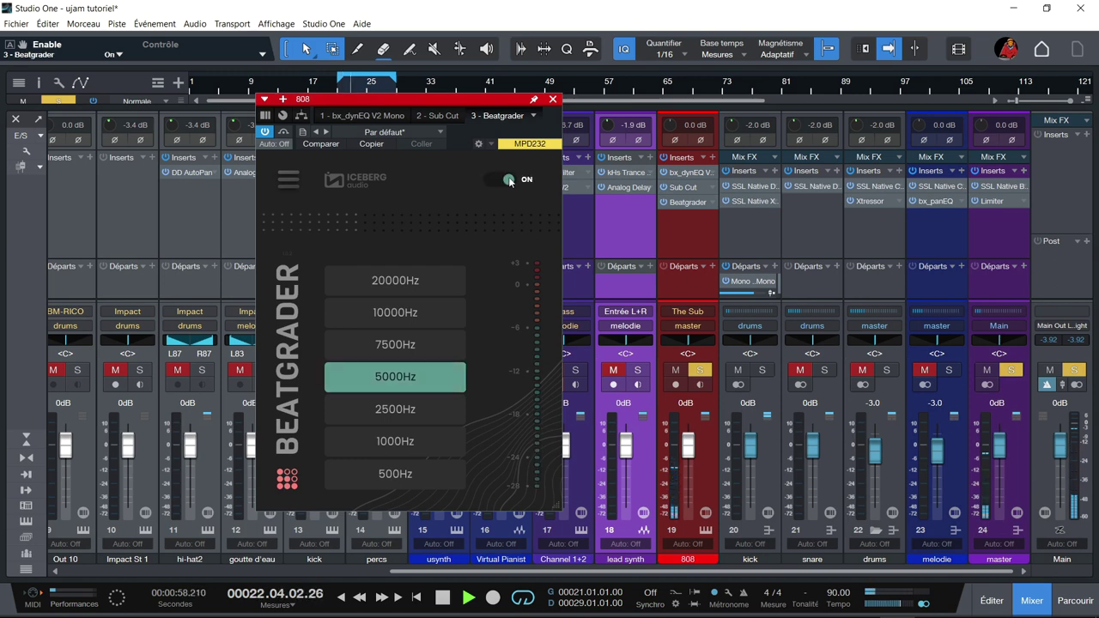
click(418, 412)
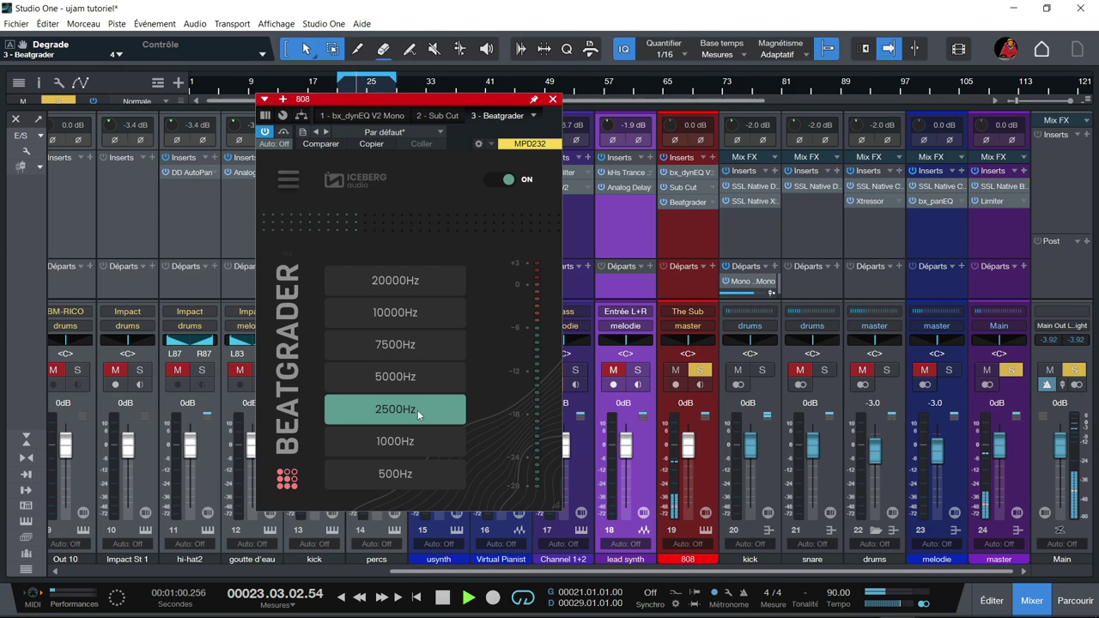
click(403, 452)
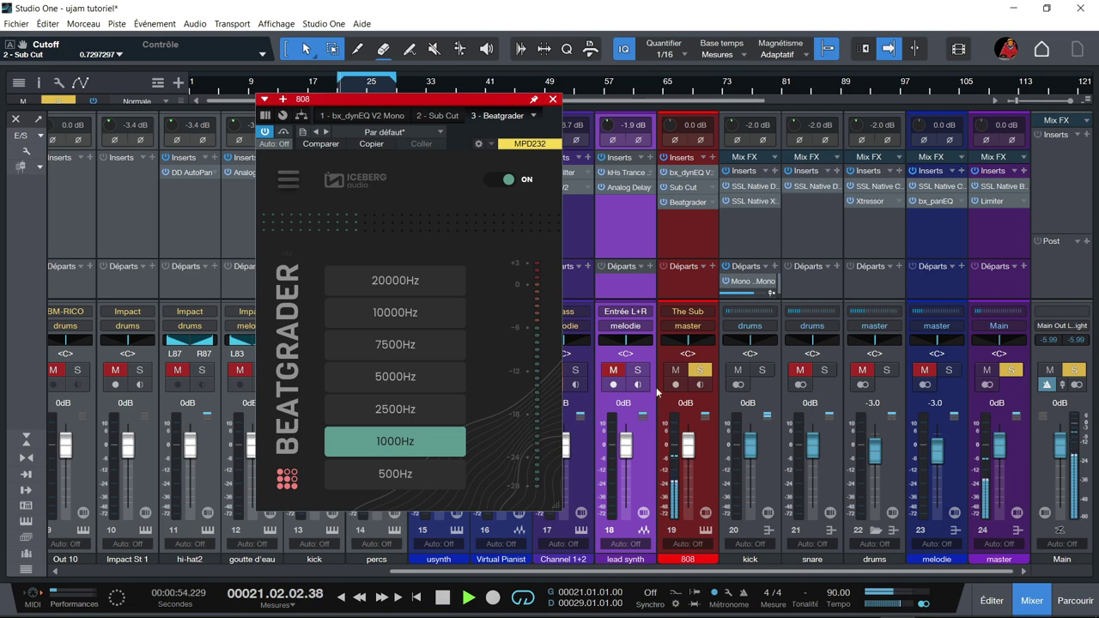
Unsolo the 808 to hear Beatgrader in the full mix, try 500Hz, set it to 5000Hz and stop playback.
click(699, 371)
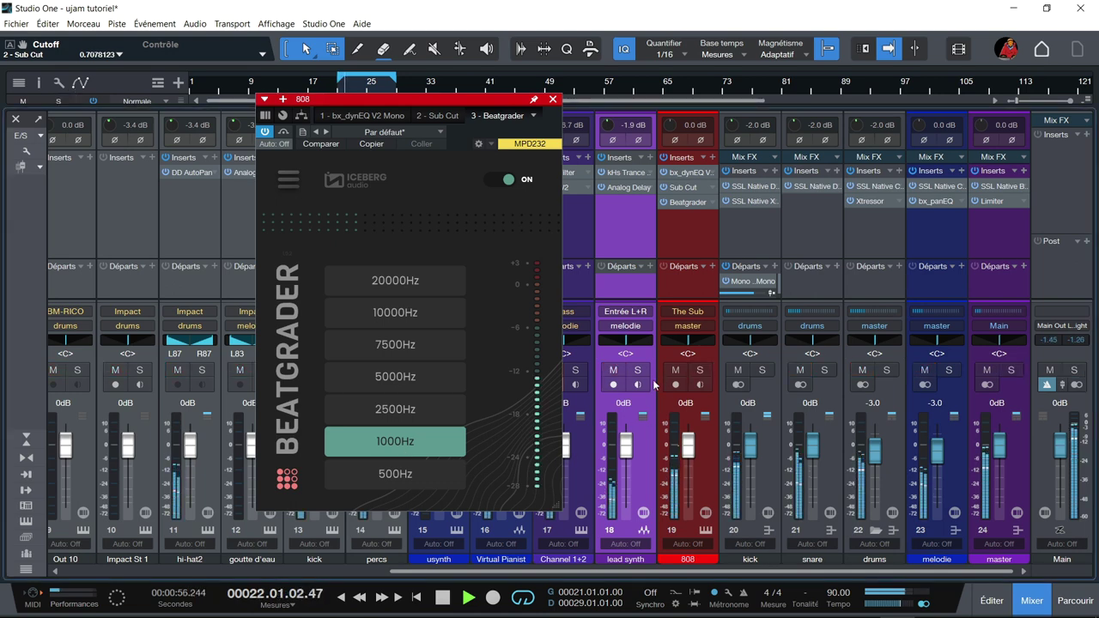
key(space)
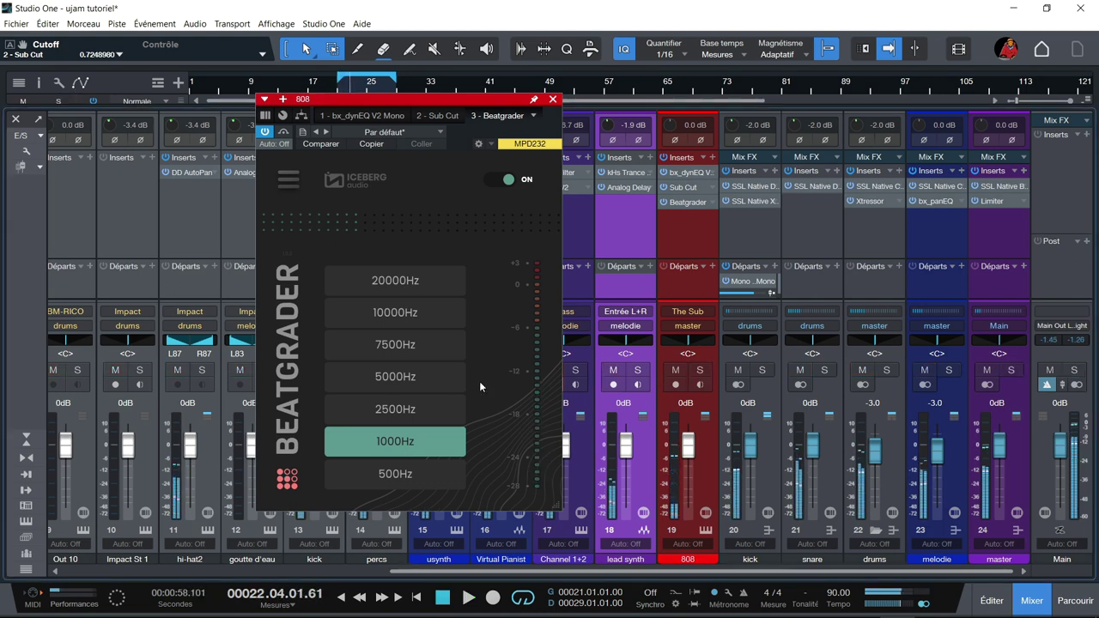
key(space)
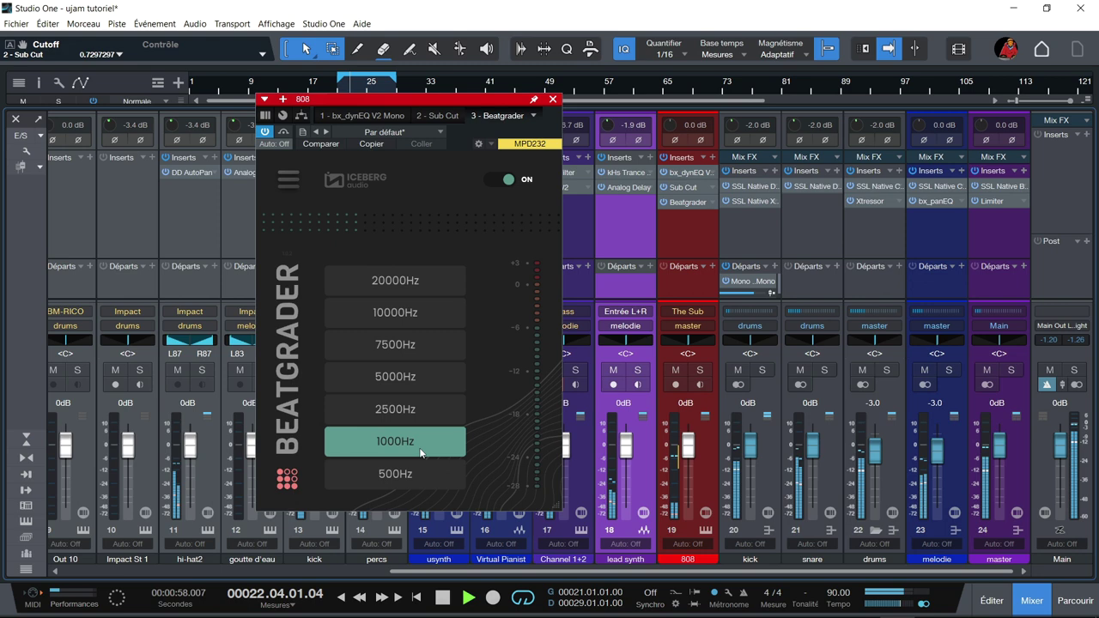
click(418, 481)
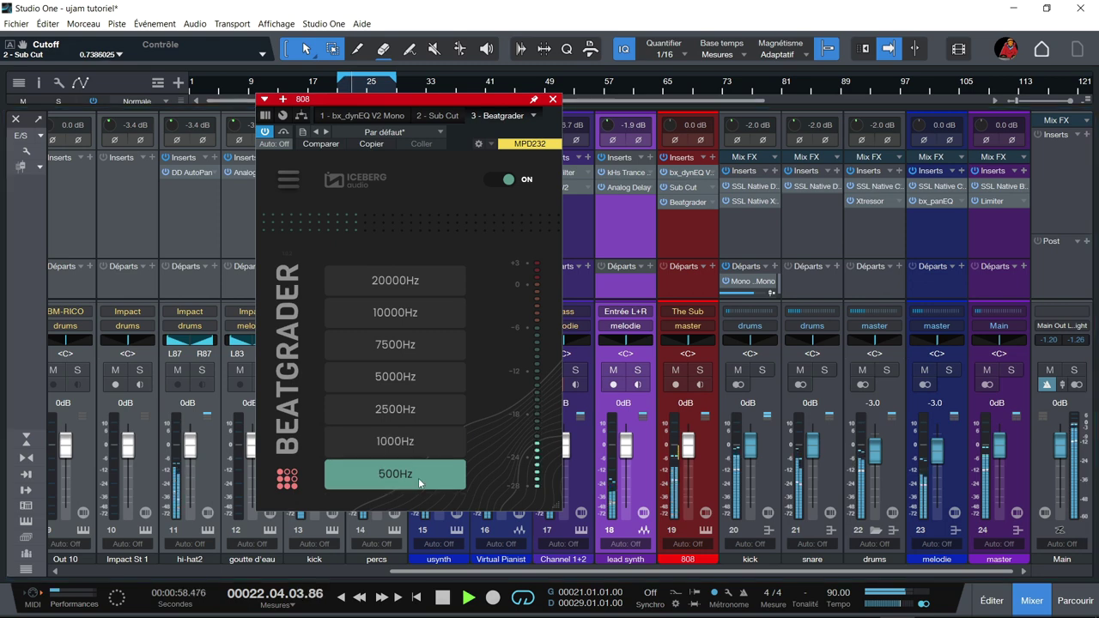
click(408, 381)
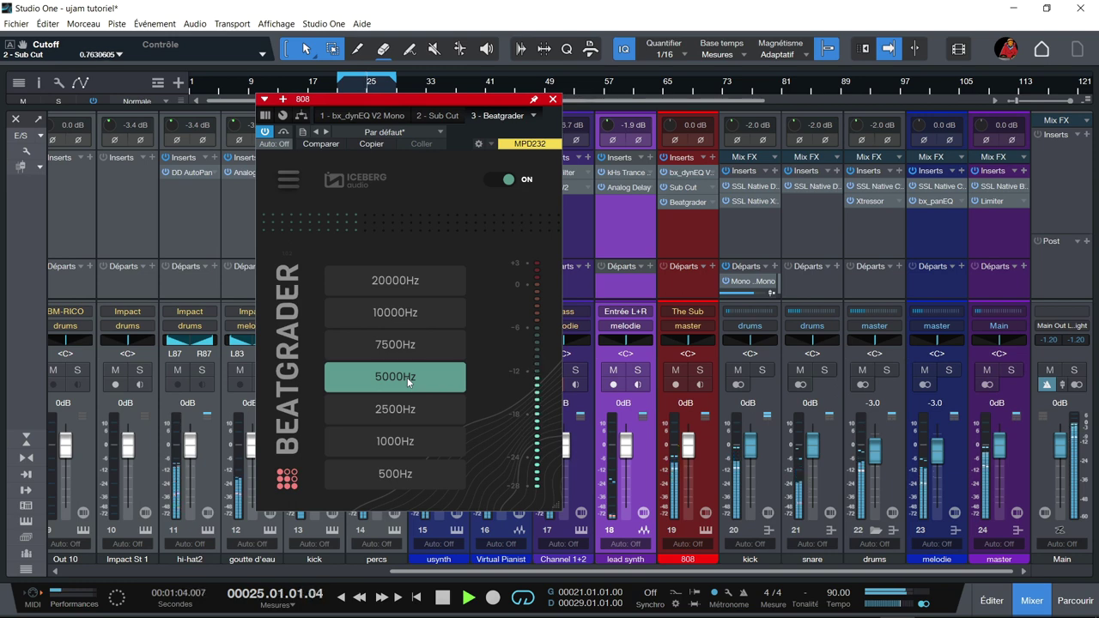
key(space)
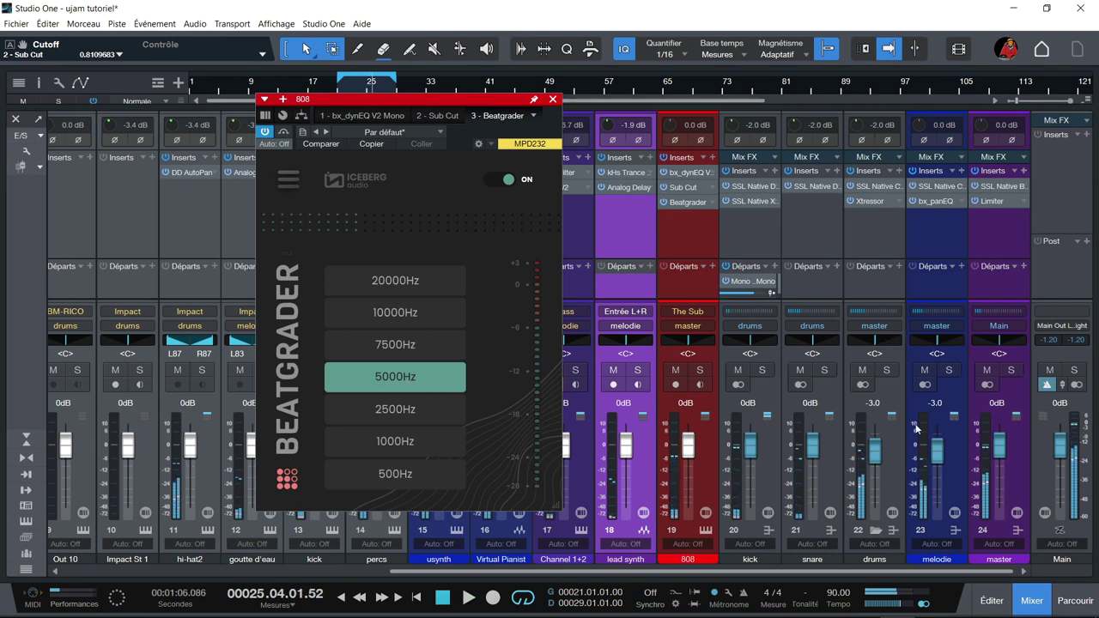
Solo the drums bus and play the loop with its SSL Native Channel Strip 2 insert in full view.
click(893, 370)
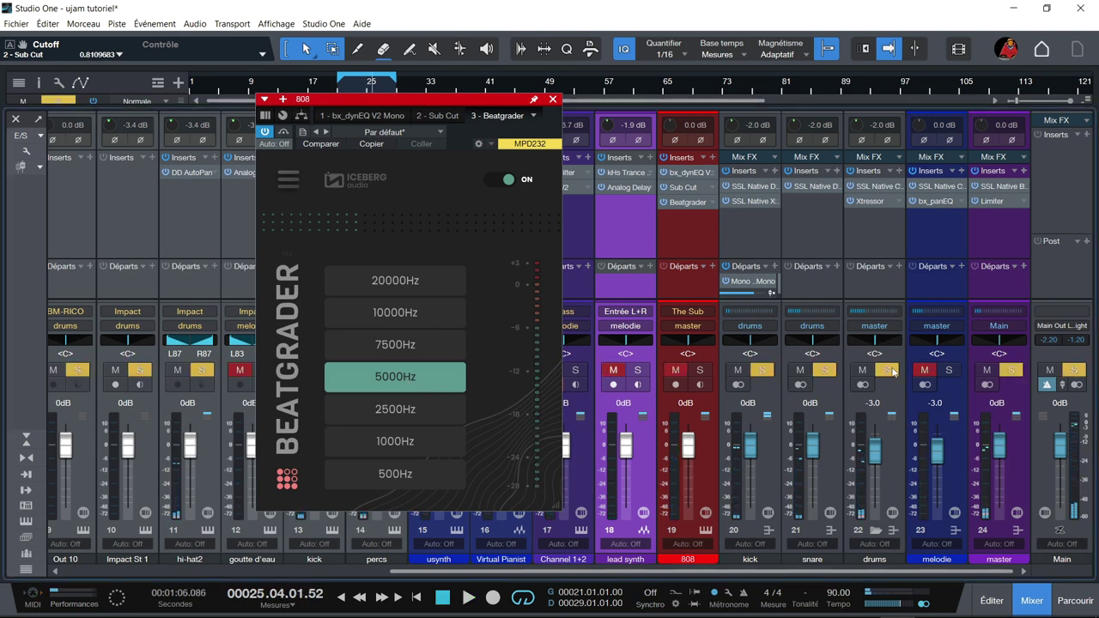
click(865, 190)
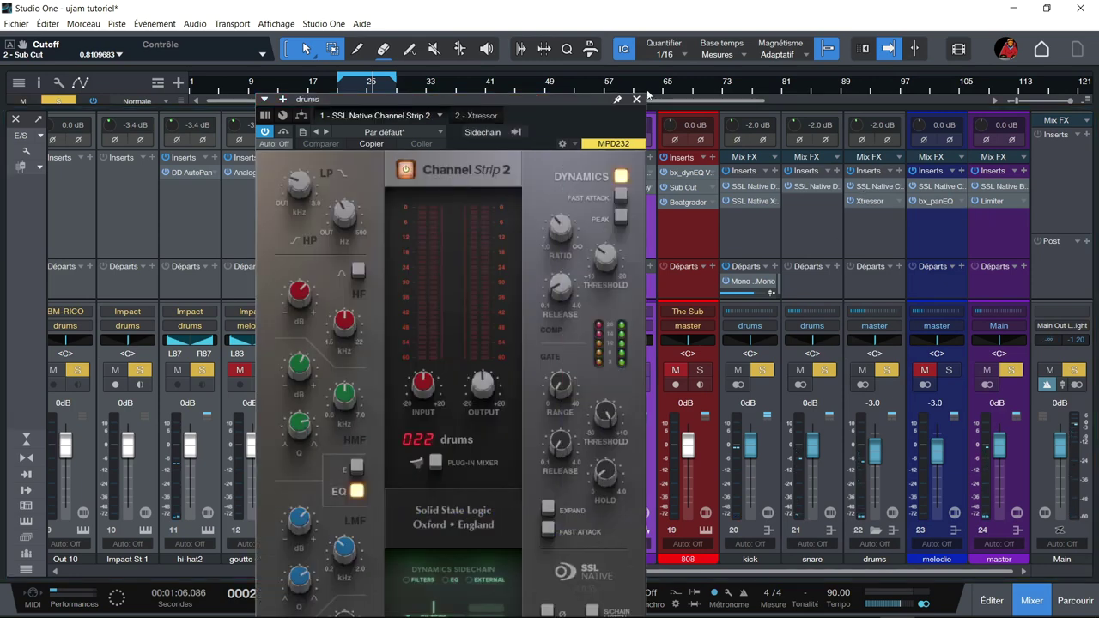
drag(533, 104, 506, 5)
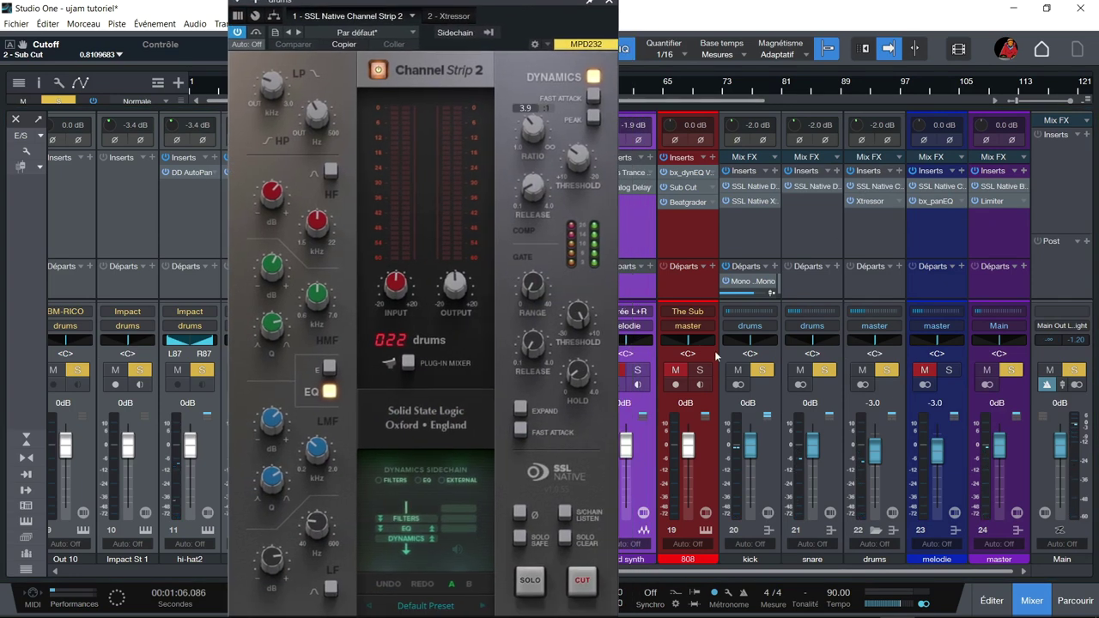
key(space)
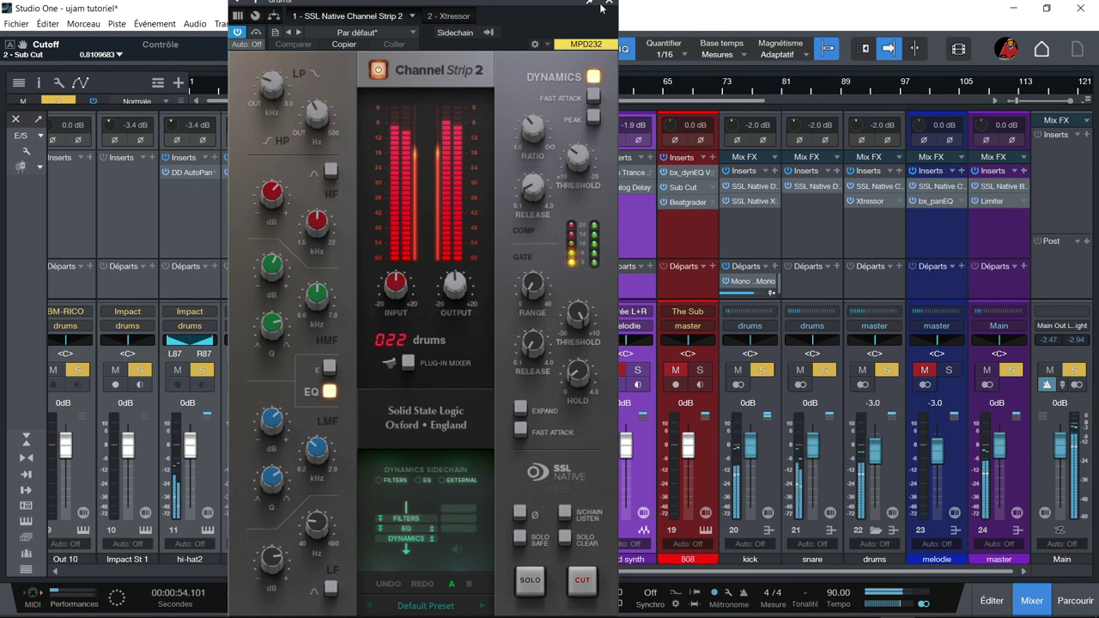
Show the drums bus's Xtressor insert, compare the loop with it deactivated and reactivated, and close it.
click(455, 16)
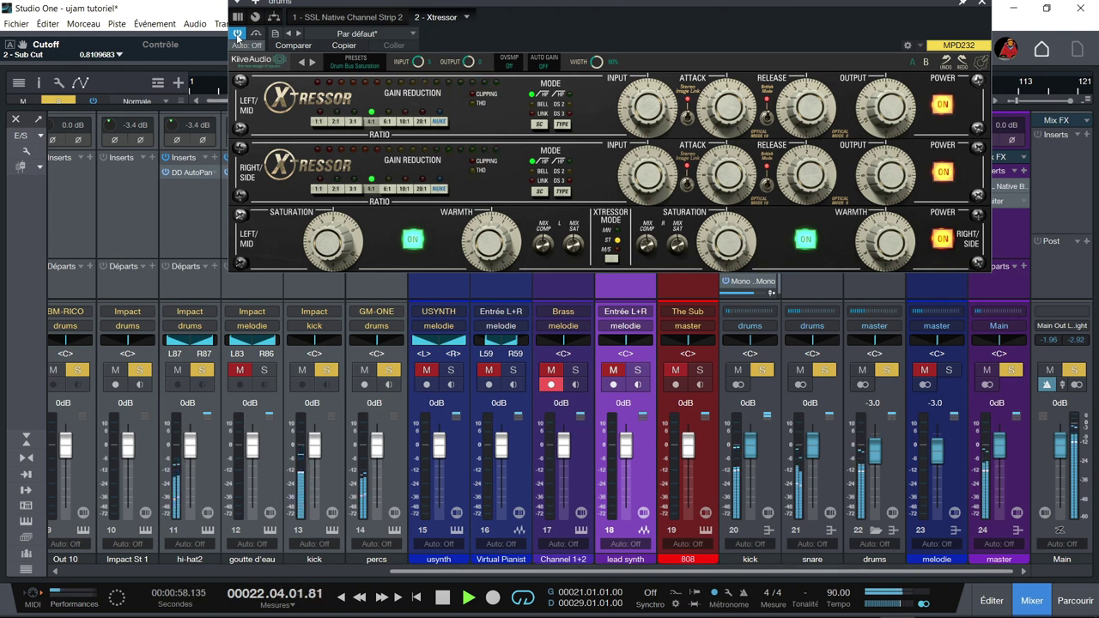
click(238, 35)
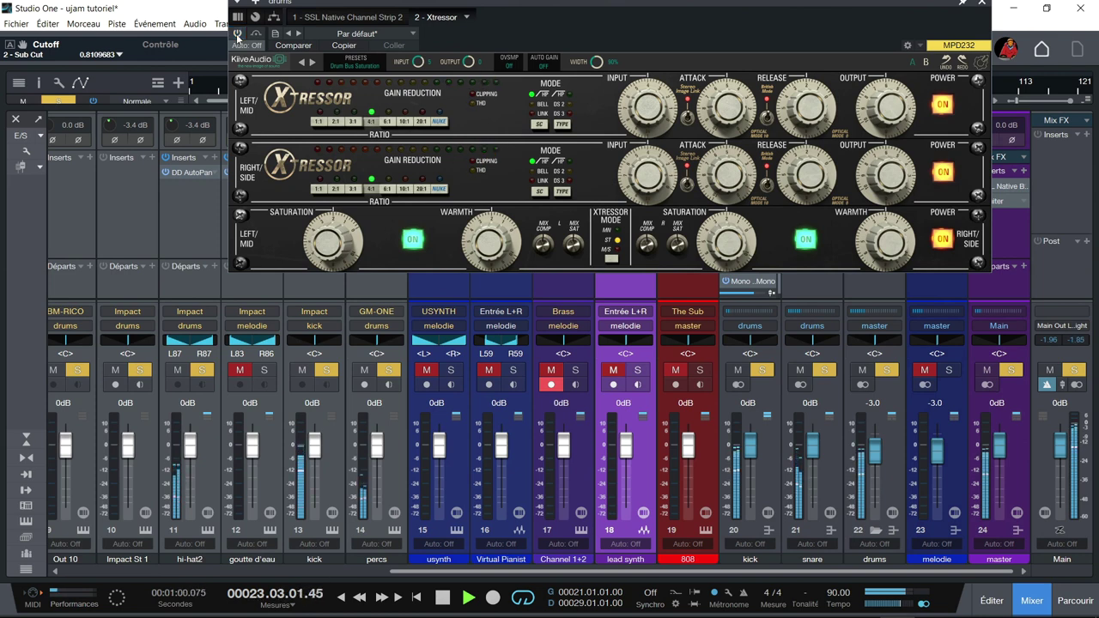
click(238, 34)
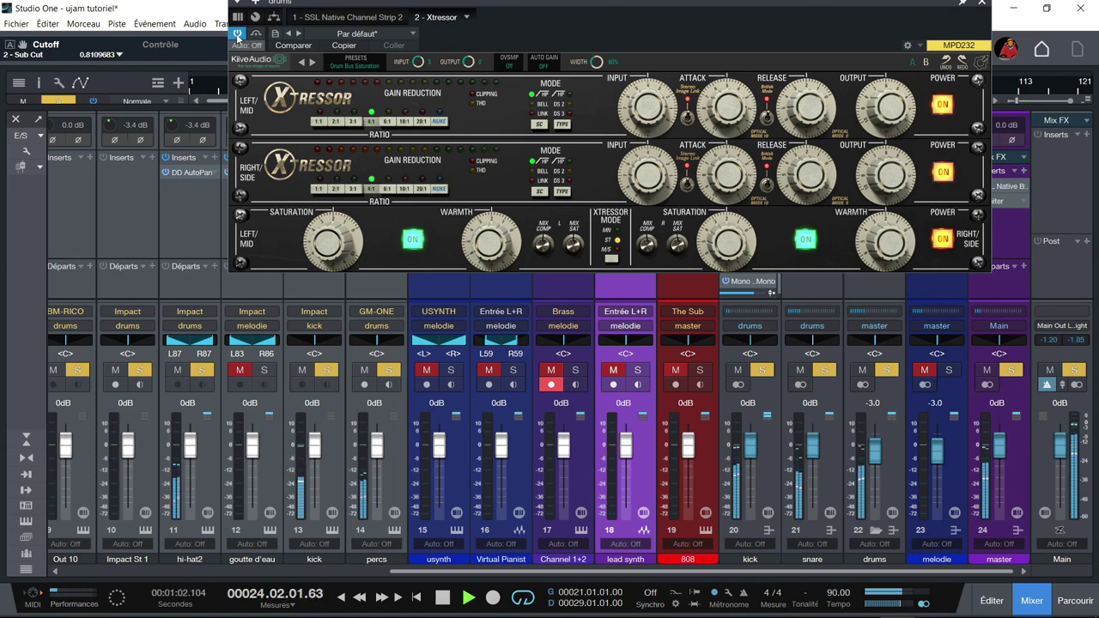
click(982, 2)
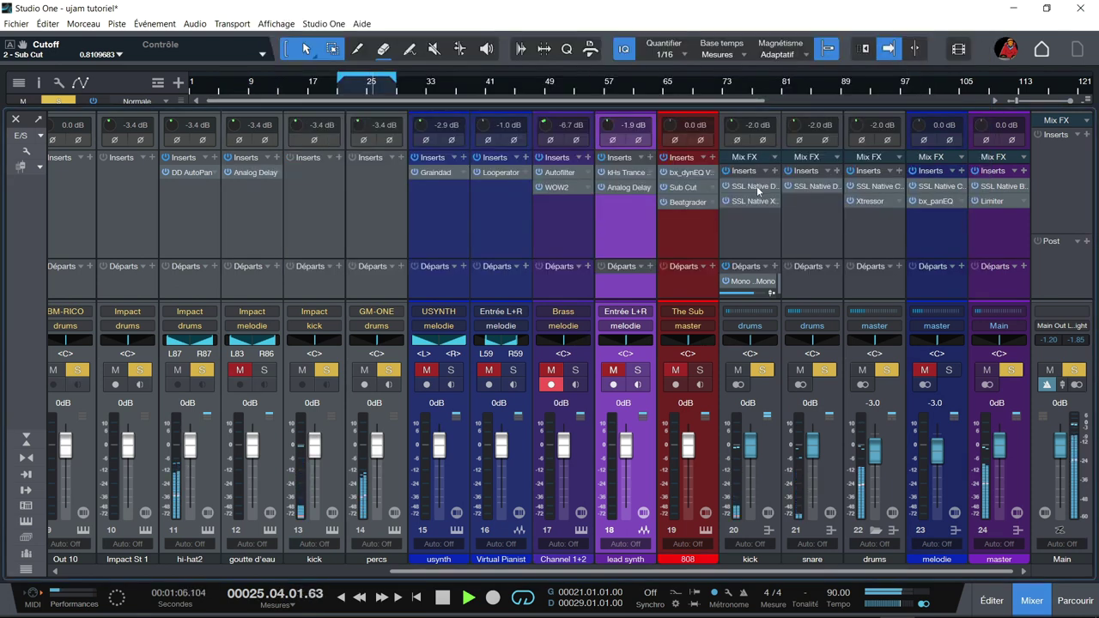
Compare the drums bus with Channel Strip 2 bypassed and reactivated, clear all solos and close the plug-in.
click(889, 187)
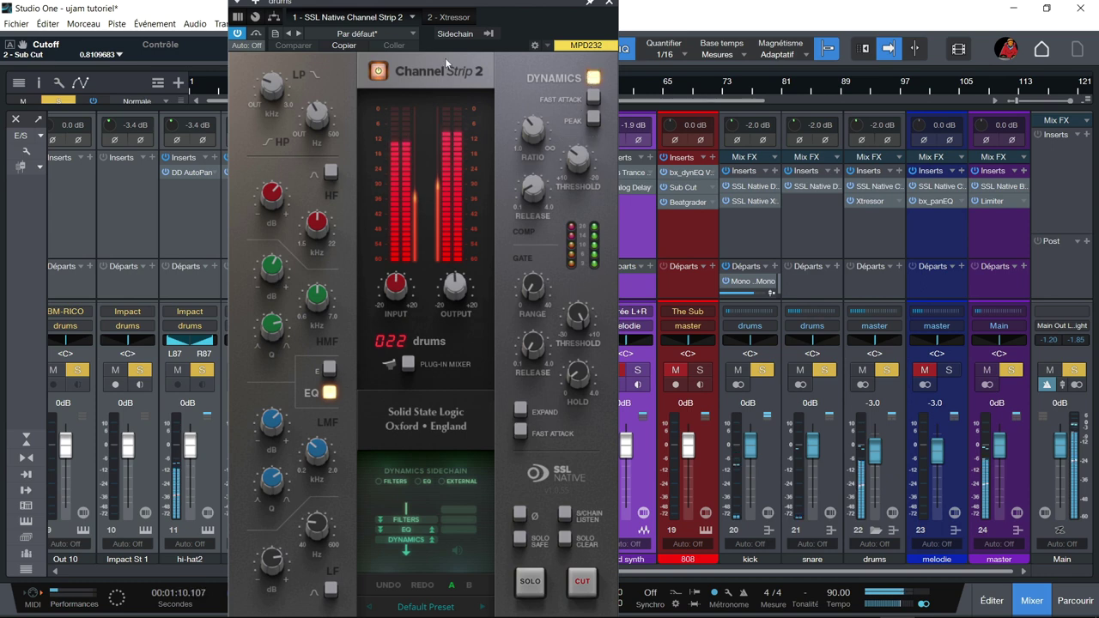
click(377, 72)
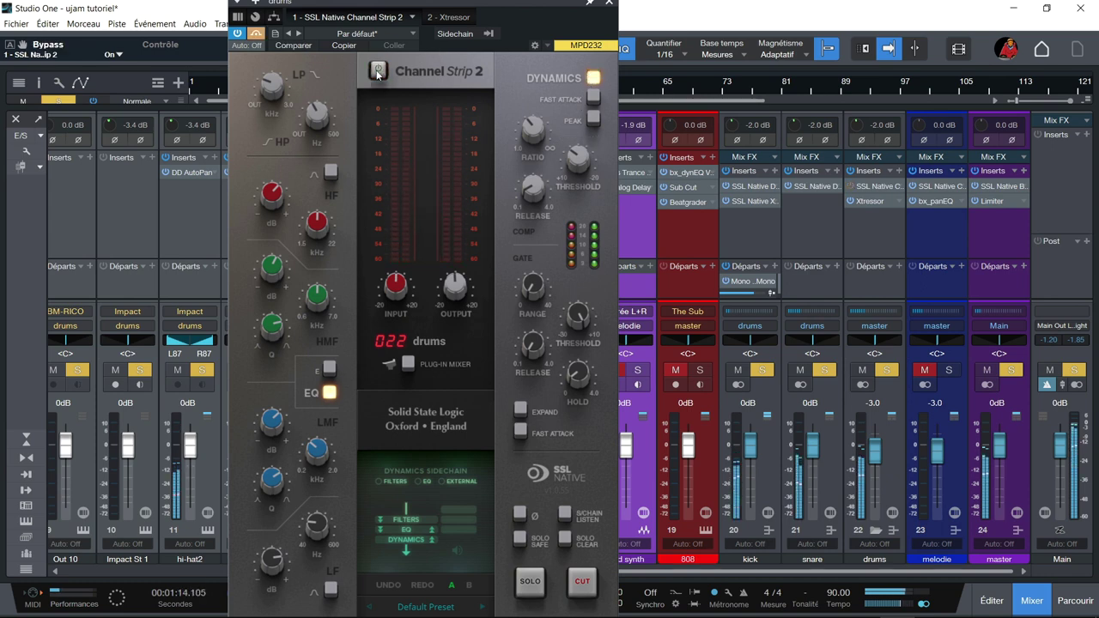
click(378, 72)
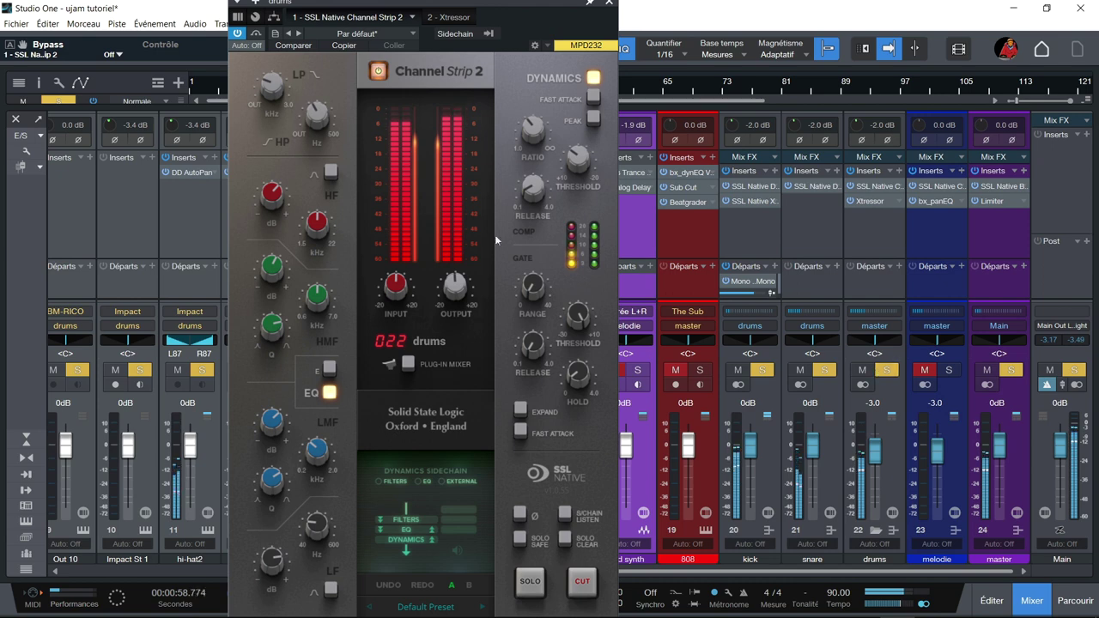
click(59, 101)
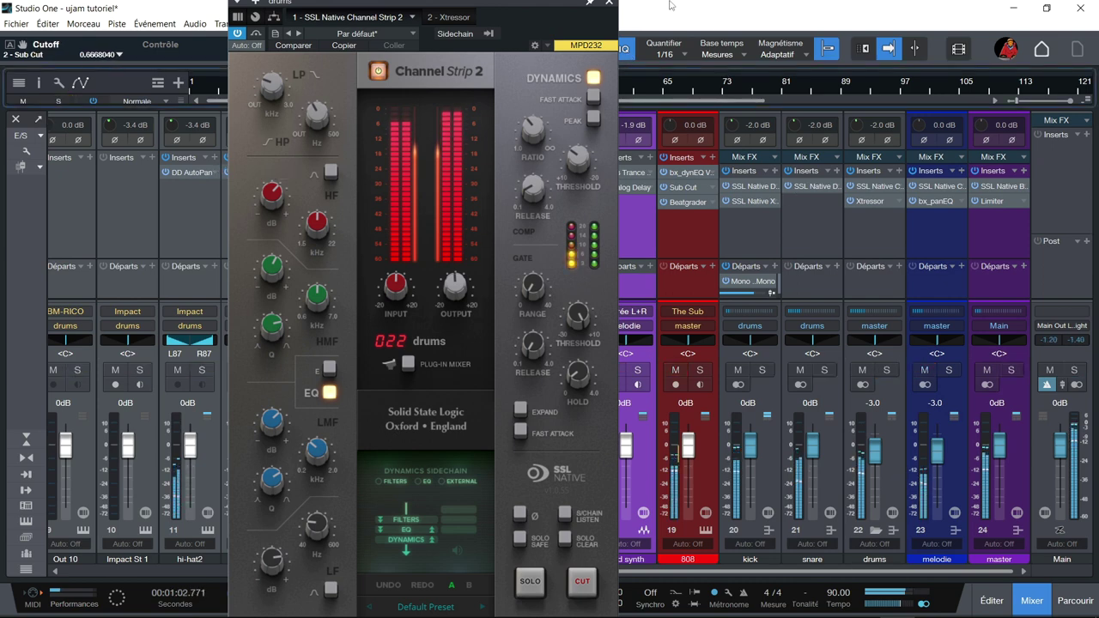
click(609, 3)
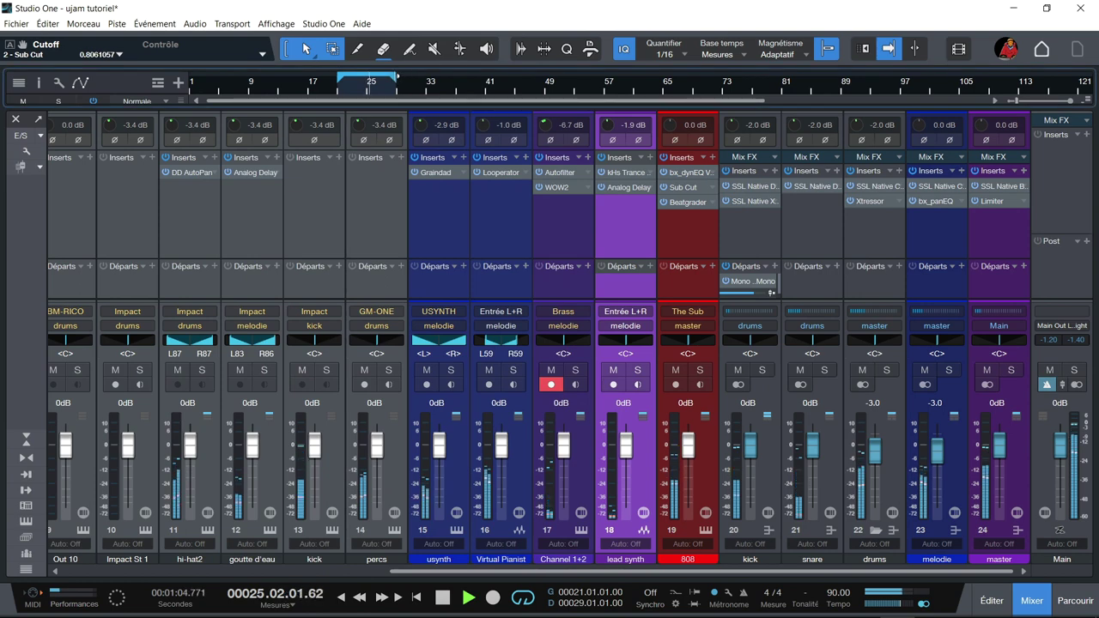
Hide the mixer and extend the loop range to cover the whole song from bar 1 to bar 57.
drag(397, 79, 704, 41)
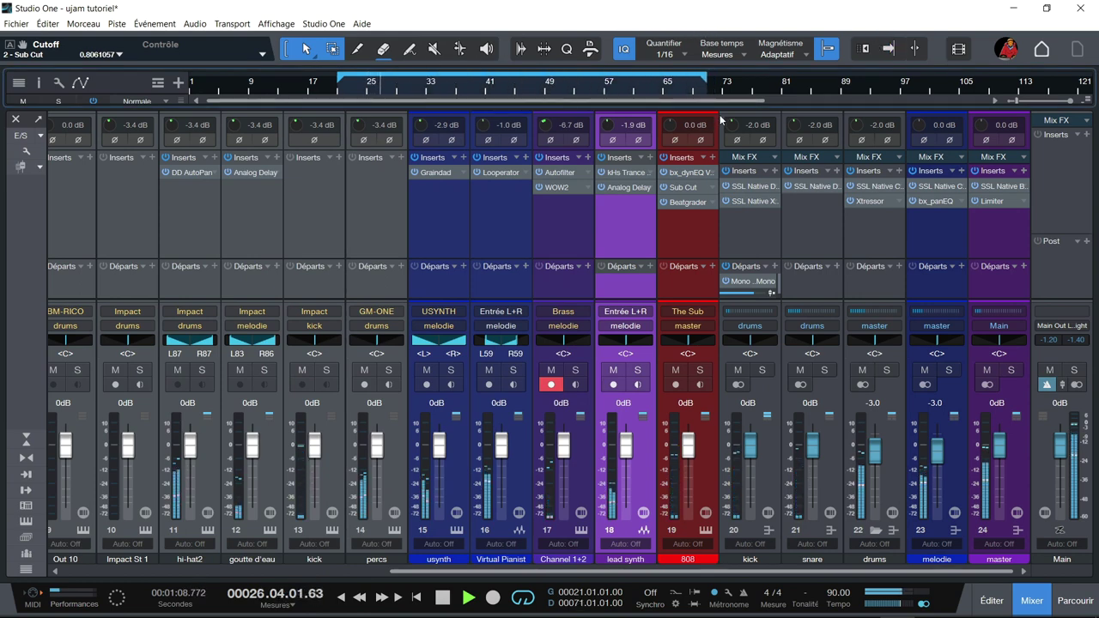
key(F3)
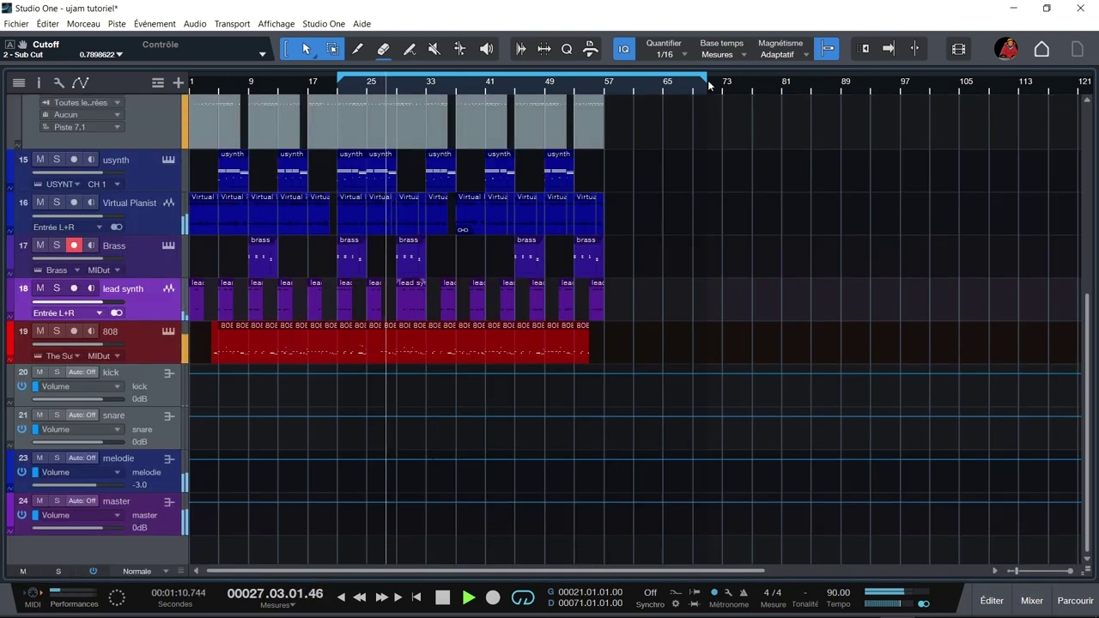
drag(709, 83, 603, 83)
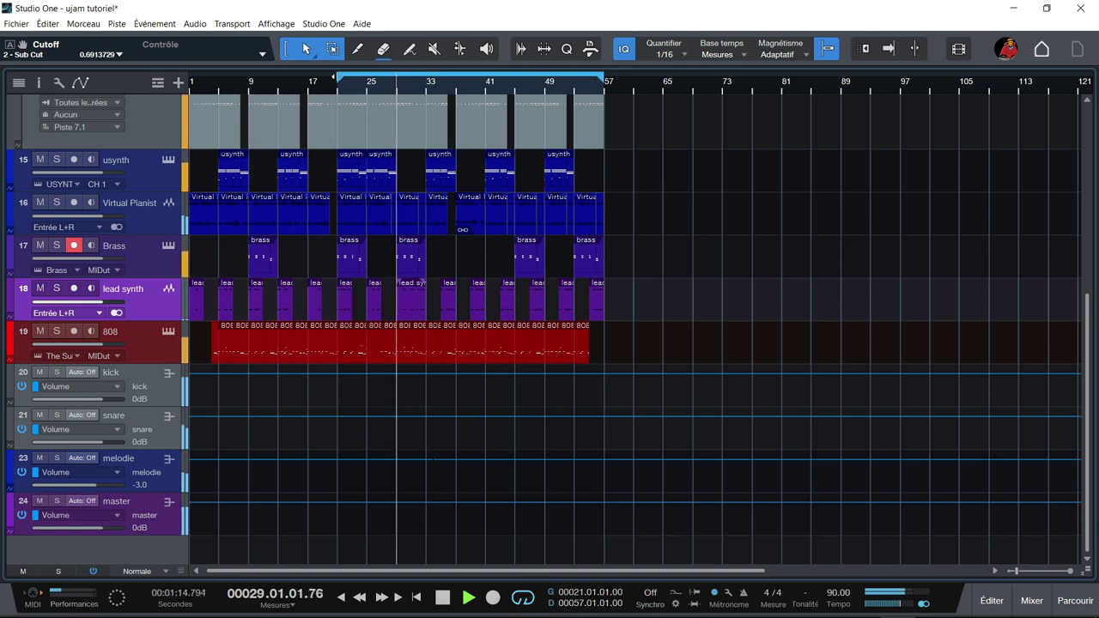
drag(338, 80, 191, 81)
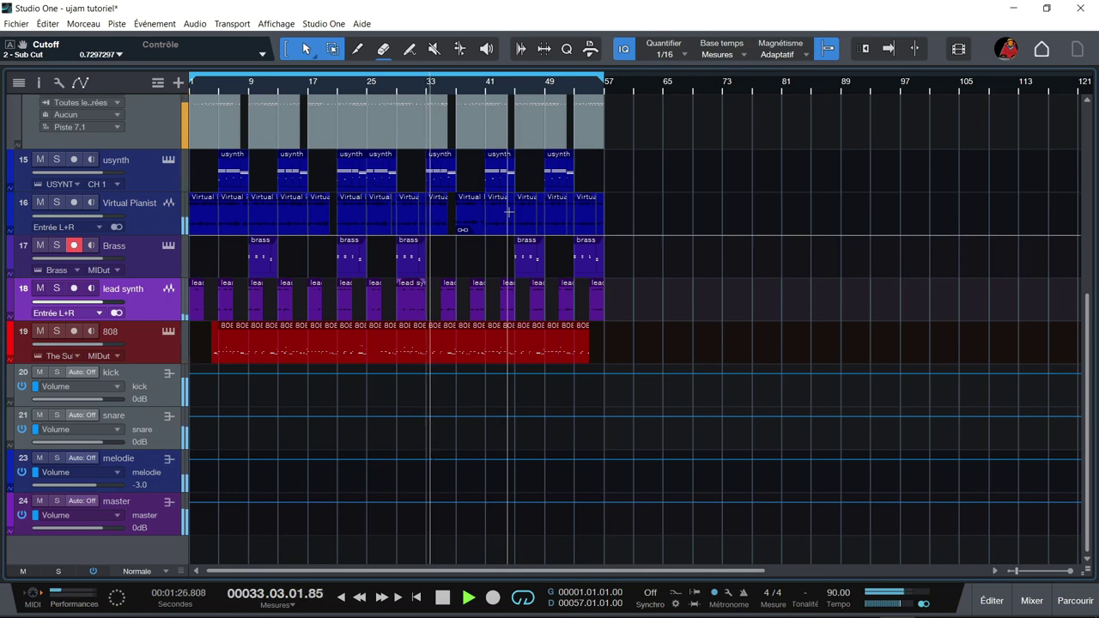
Solo the melodie bus with its bx_panEQ insert in view, compare playback with the plug-in bypassed and active, and stop.
key(F3)
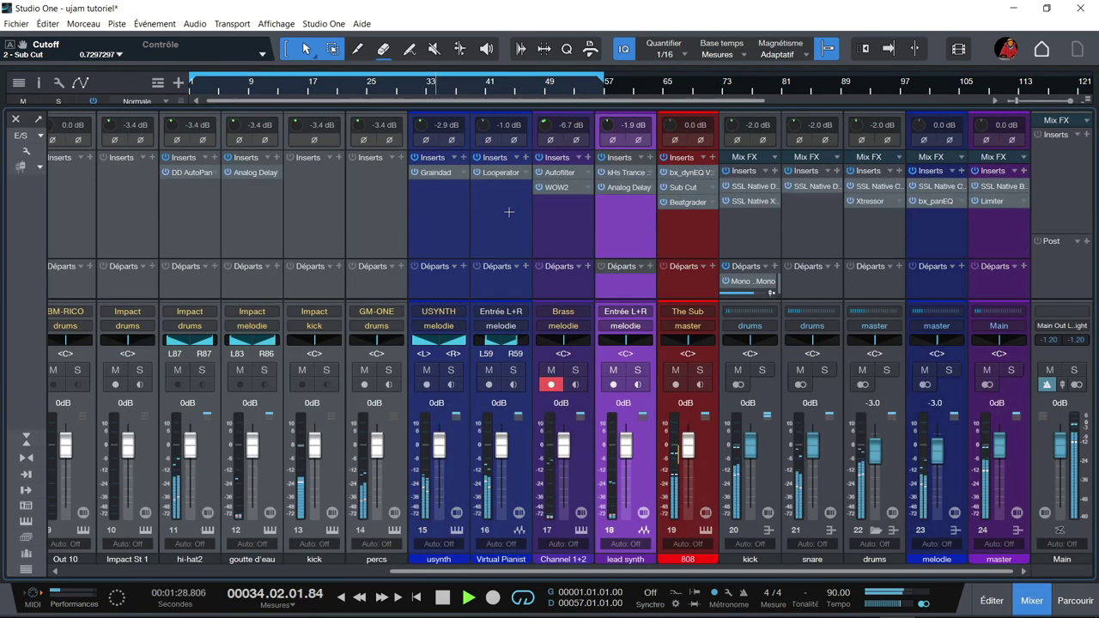
click(935, 203)
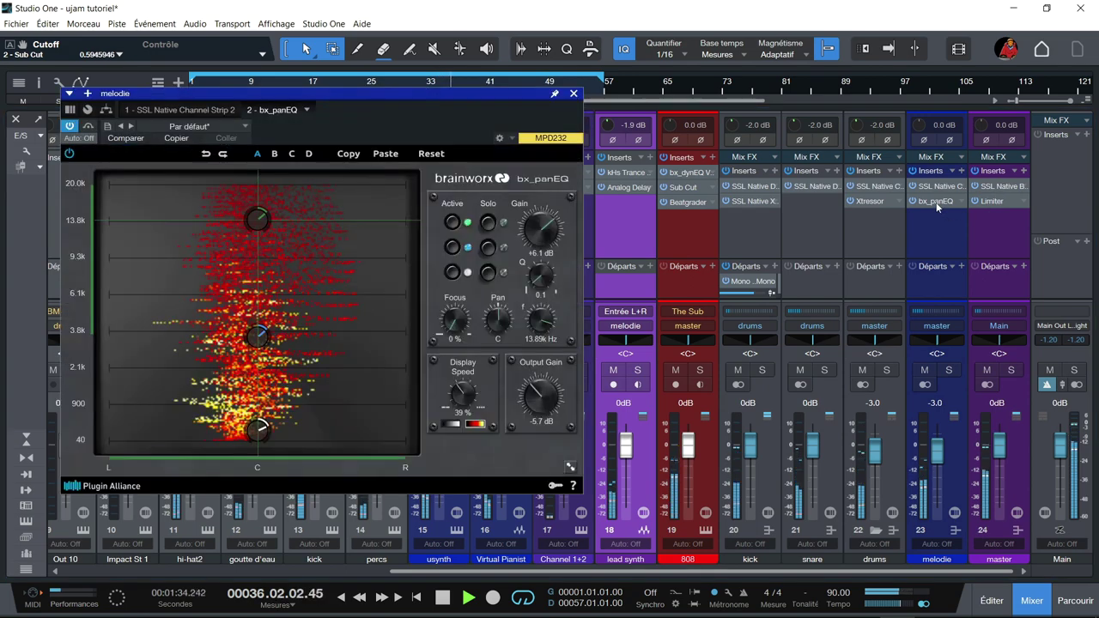
click(948, 370)
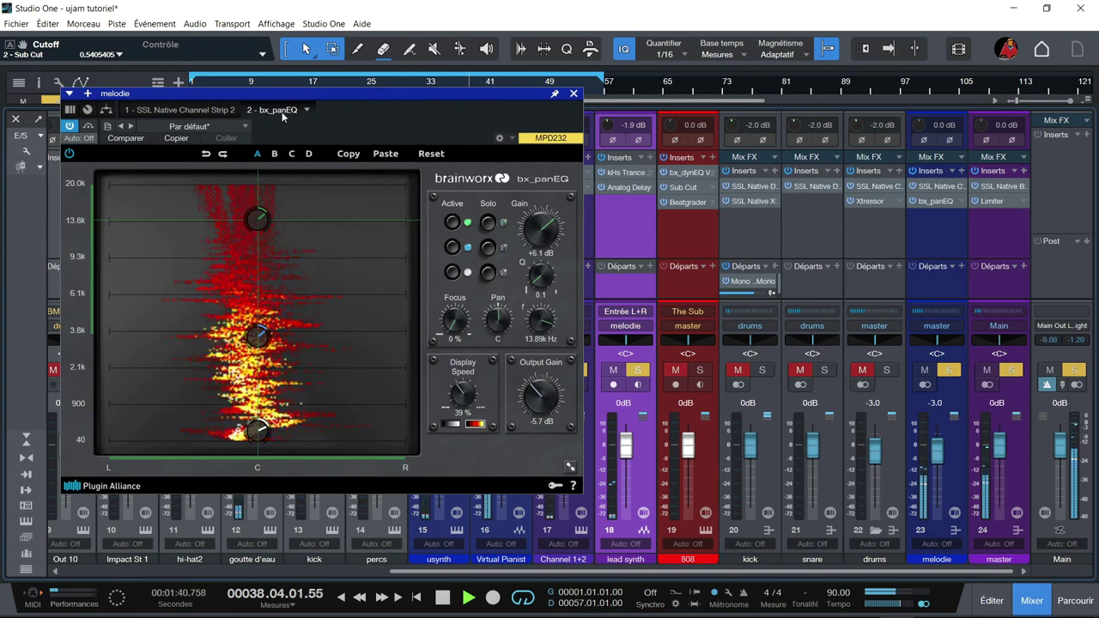
click(69, 155)
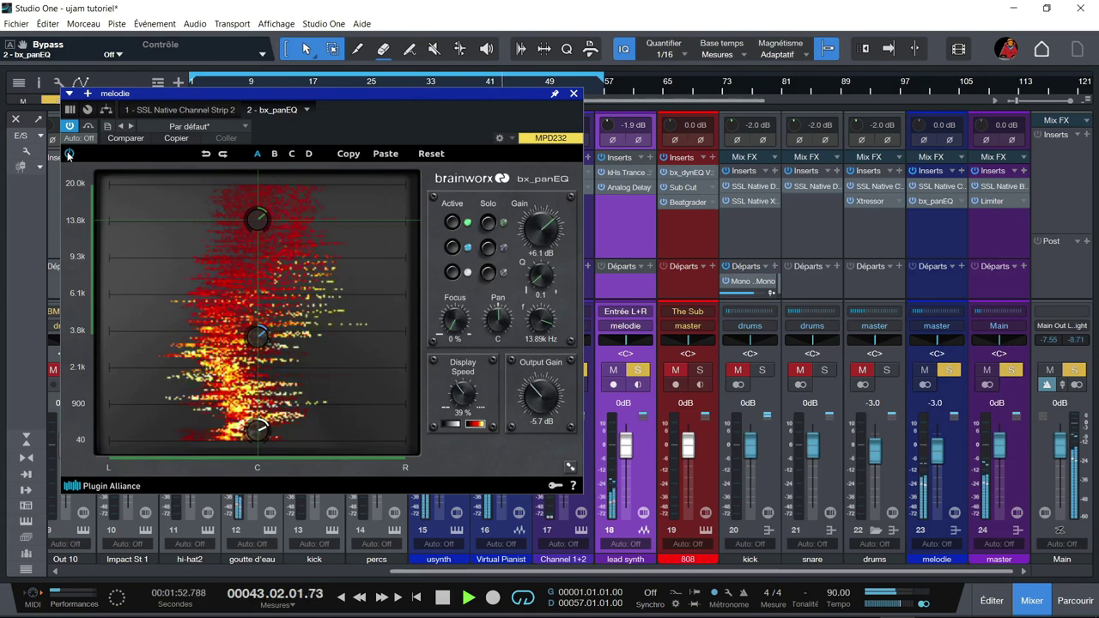
key(space)
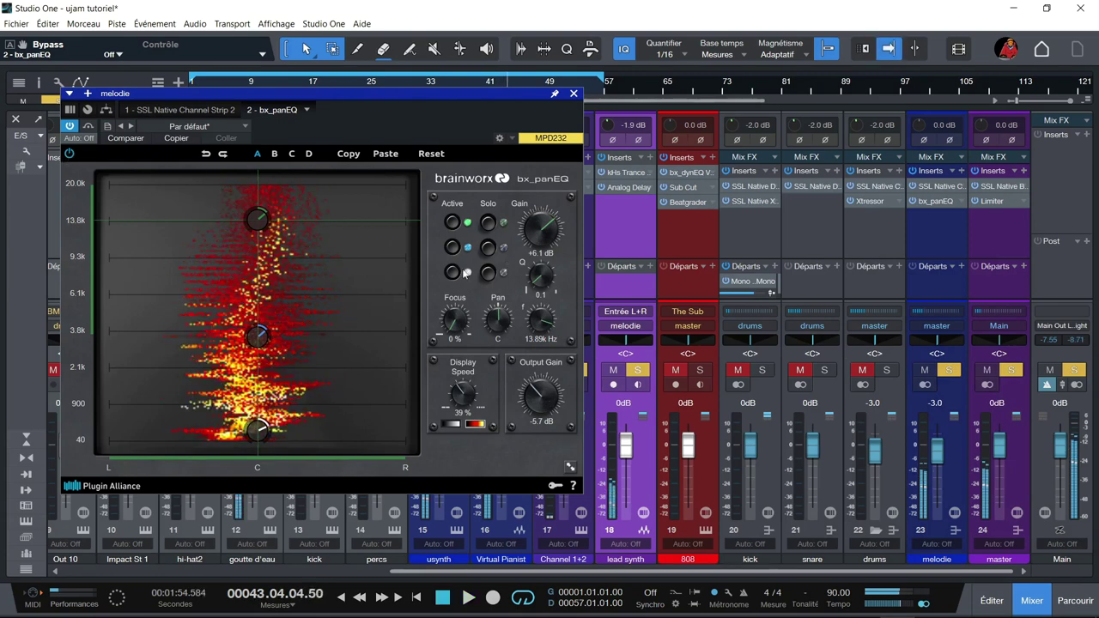
Play the song from the start, audition bx_panEQ's low, mid and high bands in solo one by one, and clear the band solo.
click(487, 273)
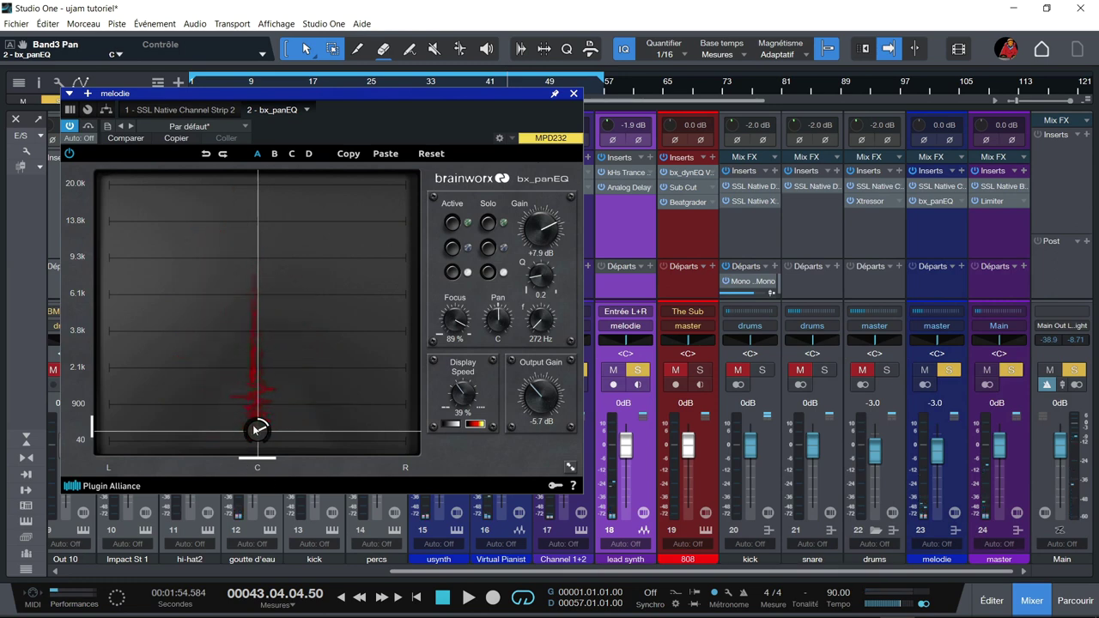
key(space)
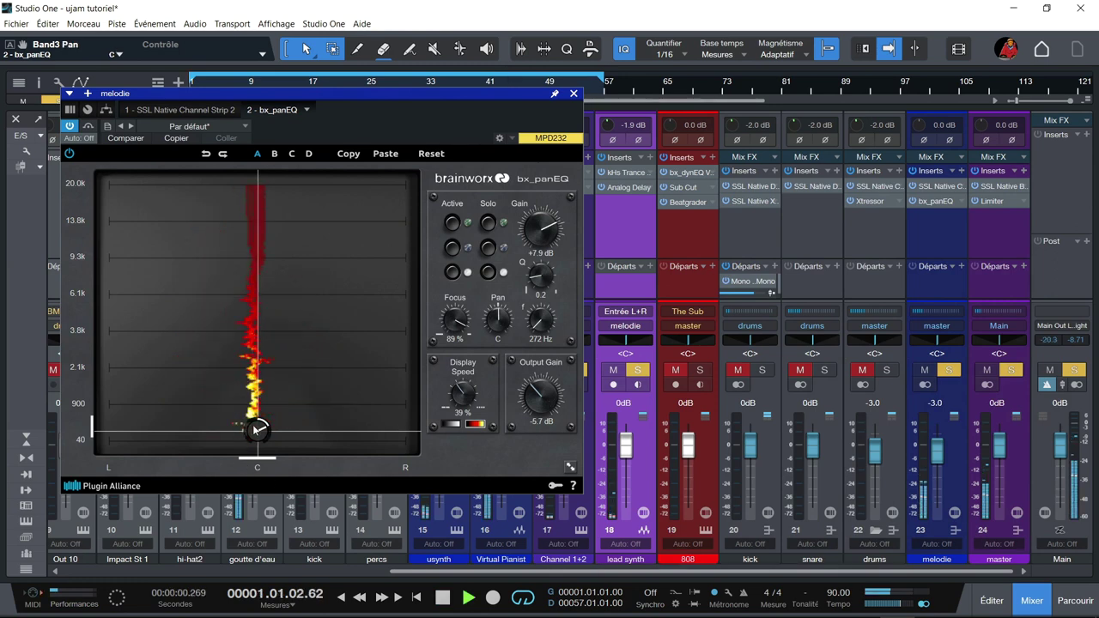
click(488, 273)
click(489, 248)
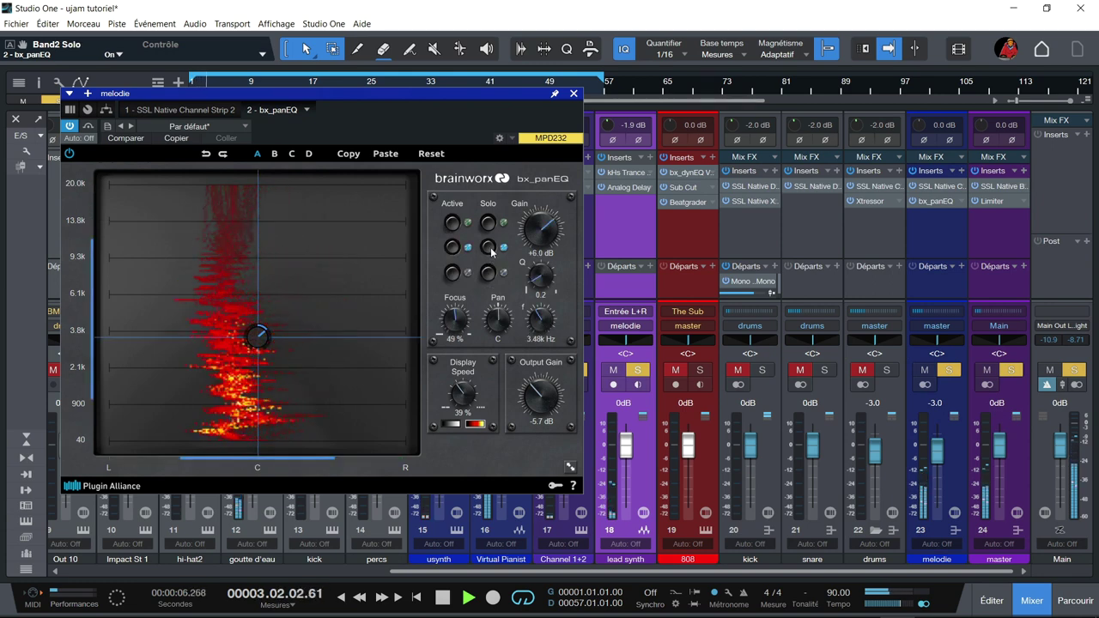
click(489, 225)
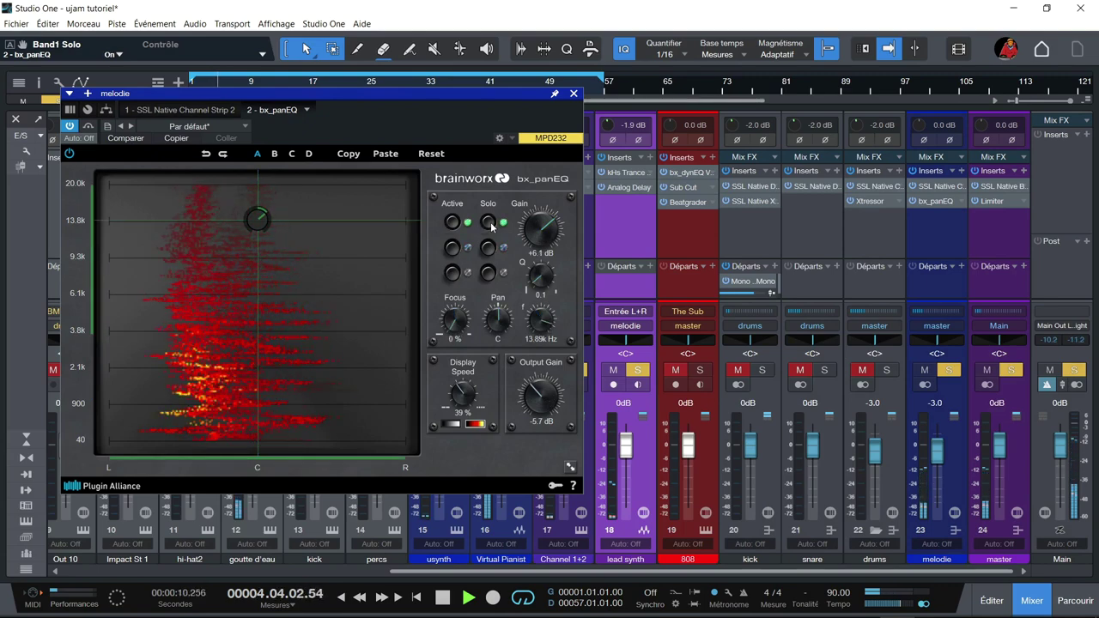
click(489, 224)
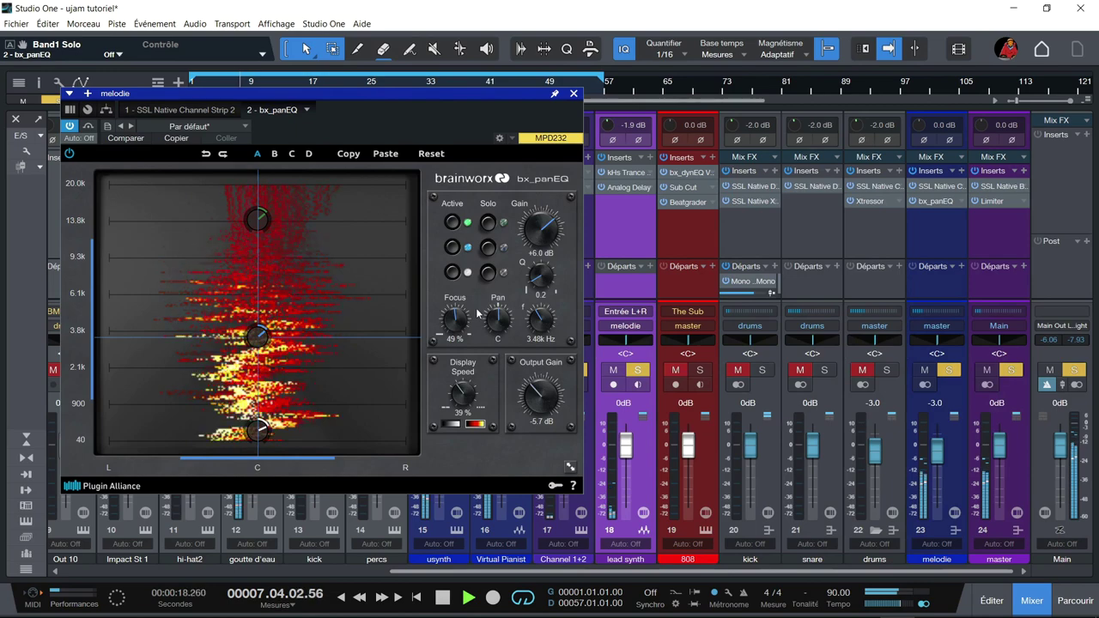
Keep the melodie bus soloed and compare its sound with all its inserts deactivated and reactivated.
click(949, 370)
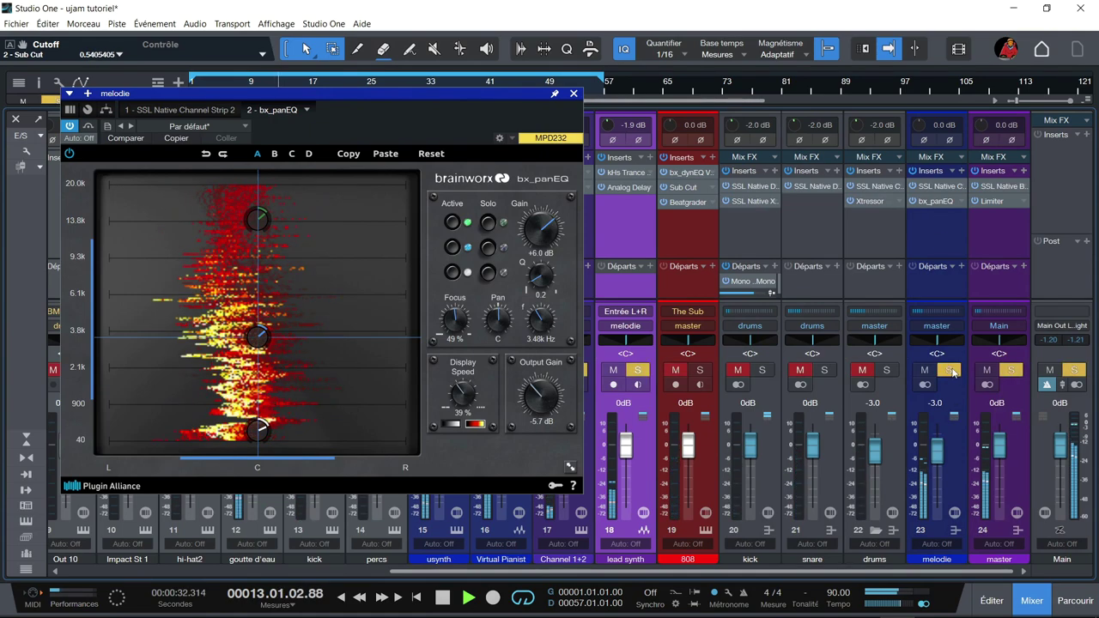
click(912, 171)
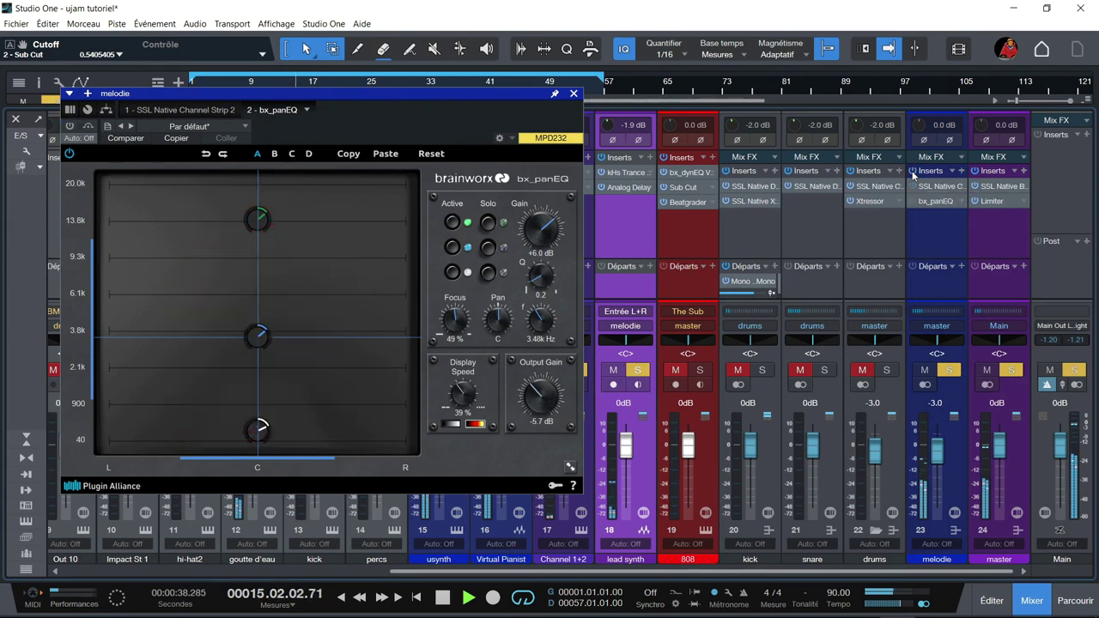
click(913, 170)
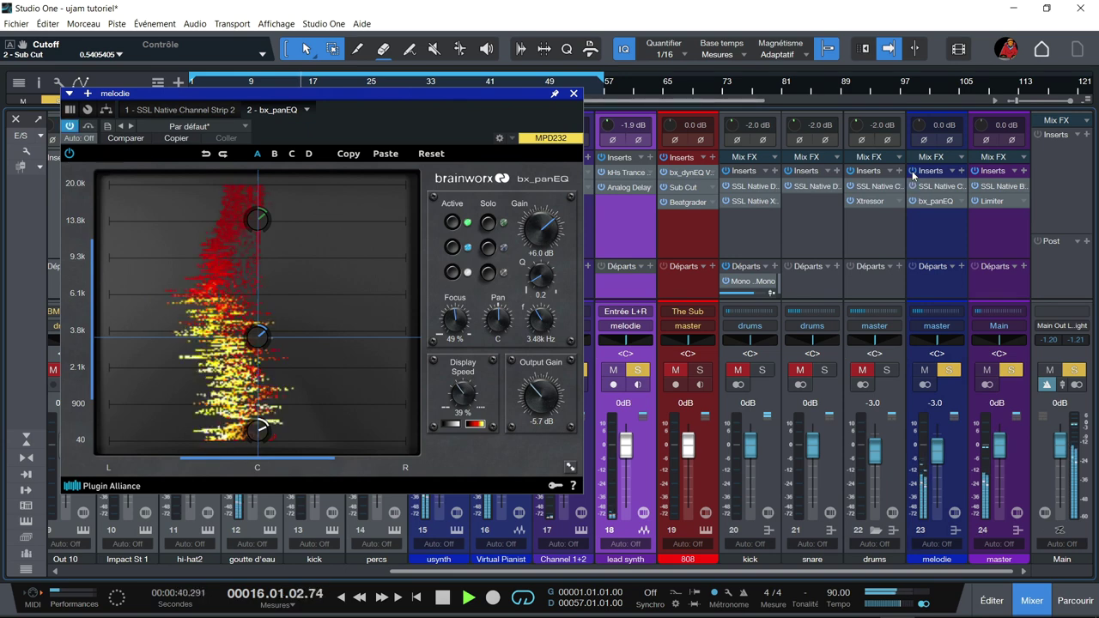
Add the drums bus and the 808 channel to the solo during playback and close the bx_panEQ window.
click(889, 371)
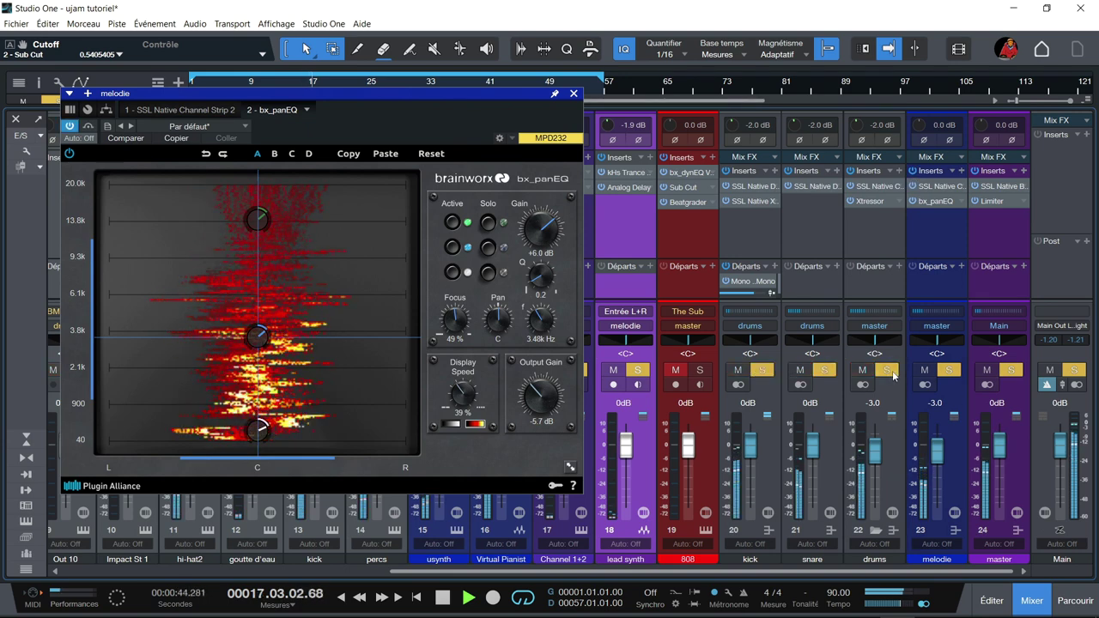
click(699, 371)
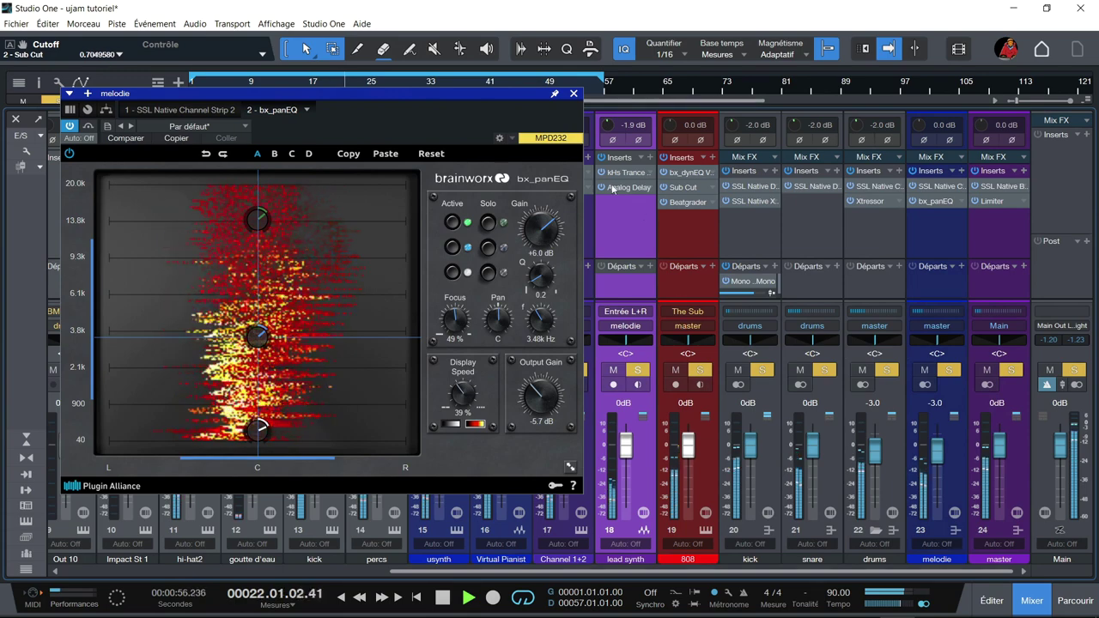
click(573, 94)
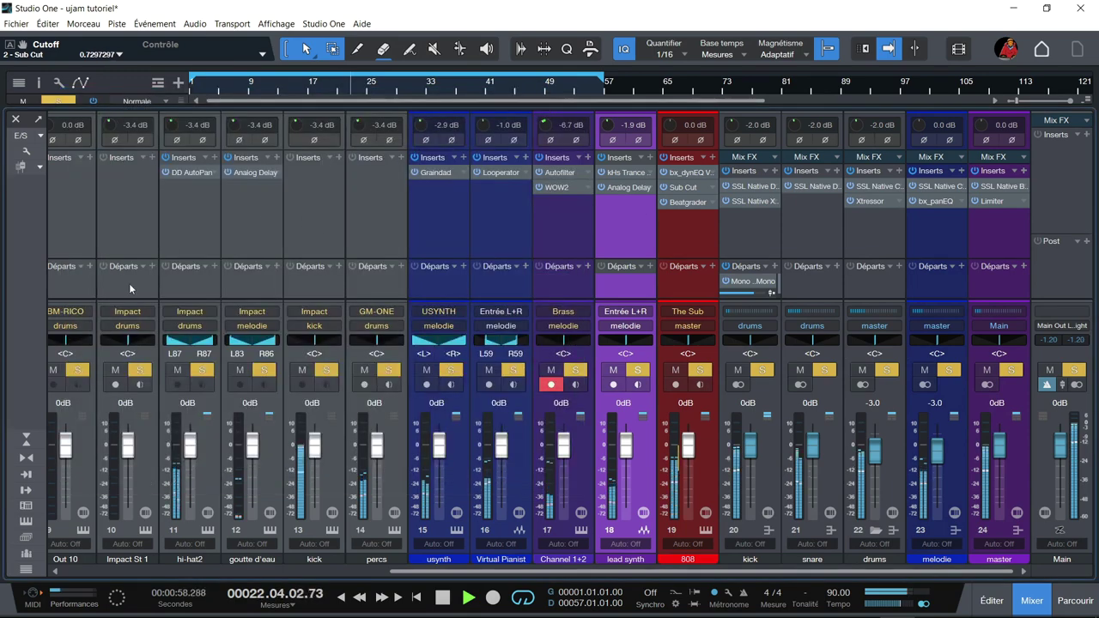
Show the BM-RICO instrument from the first mixer channels while the song plays, and stop playback.
drag(400, 573, 52, 558)
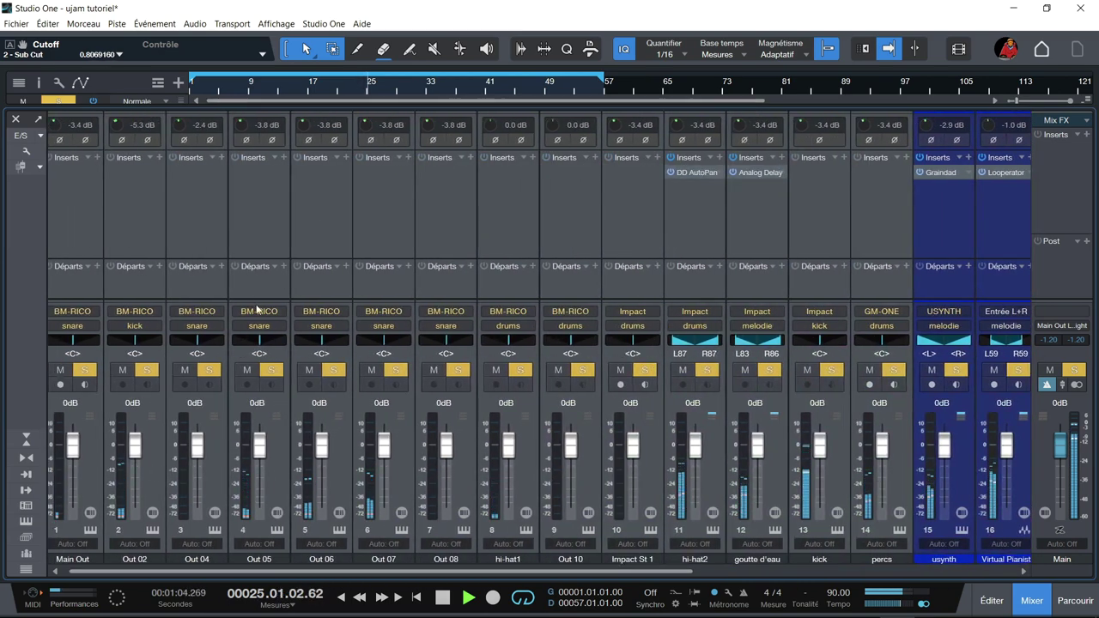
click(278, 531)
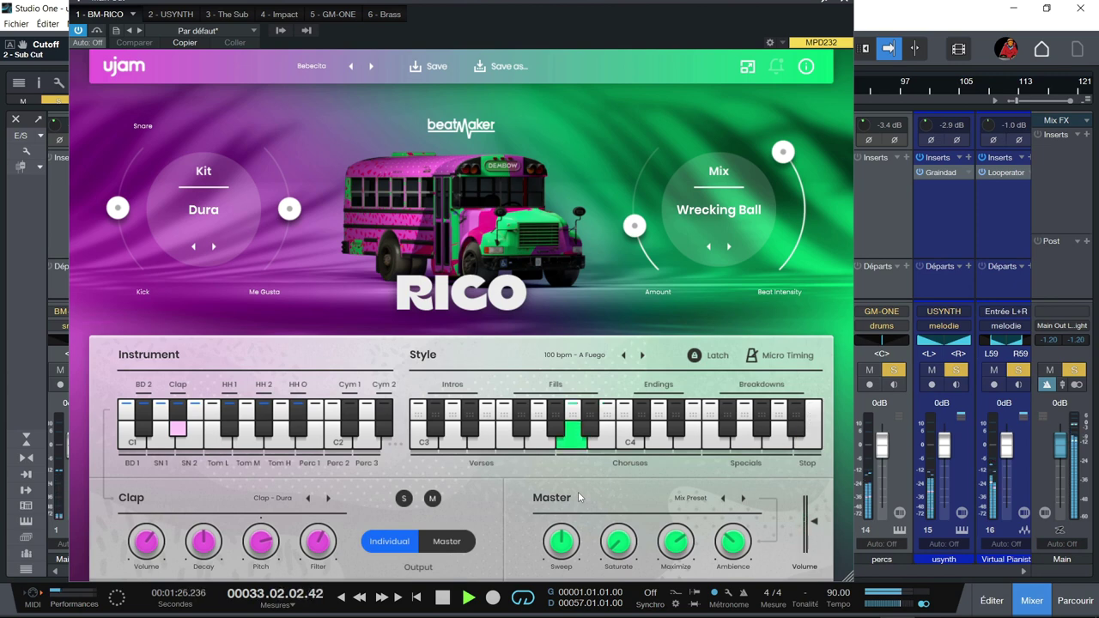
key(space)
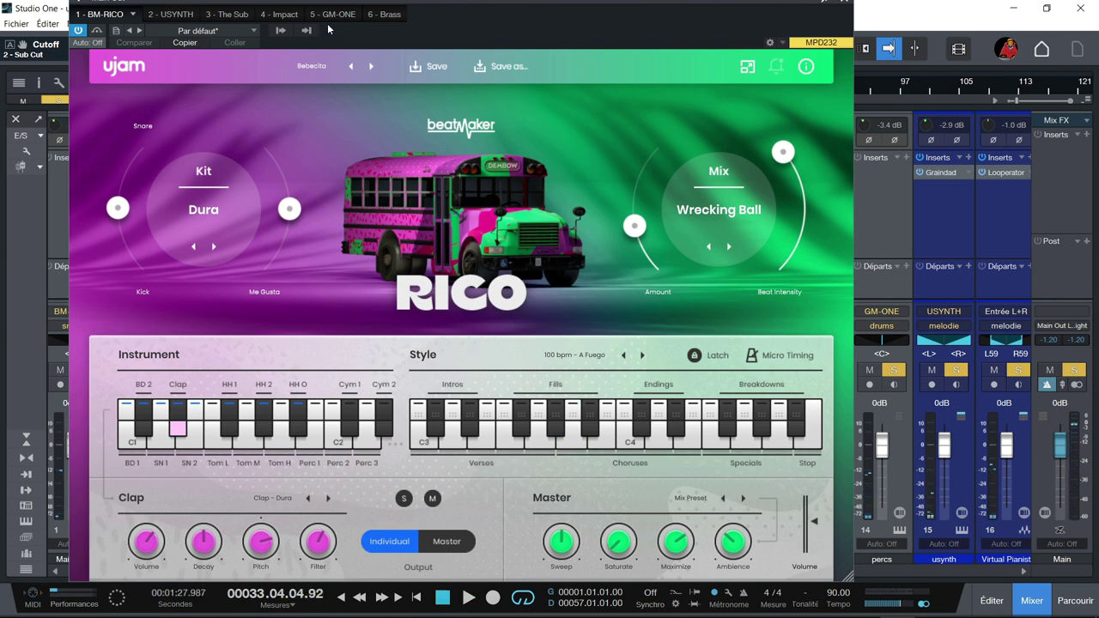
Switch to the USYNTH Deluxe instrument, view its factory titles and preset categories, and close the preset browser.
click(171, 15)
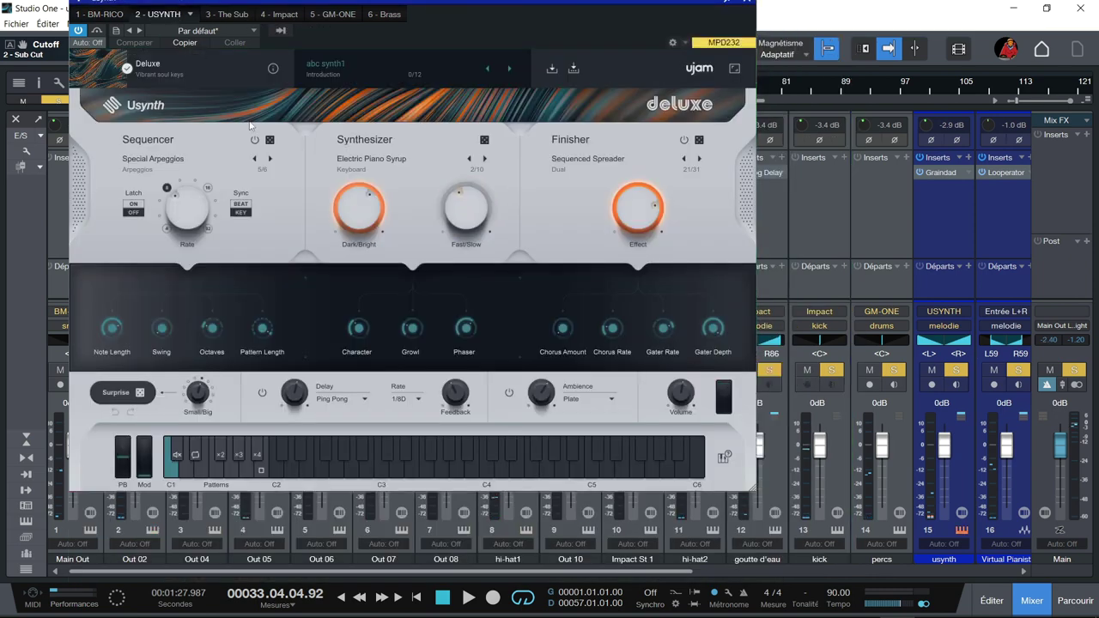
click(210, 72)
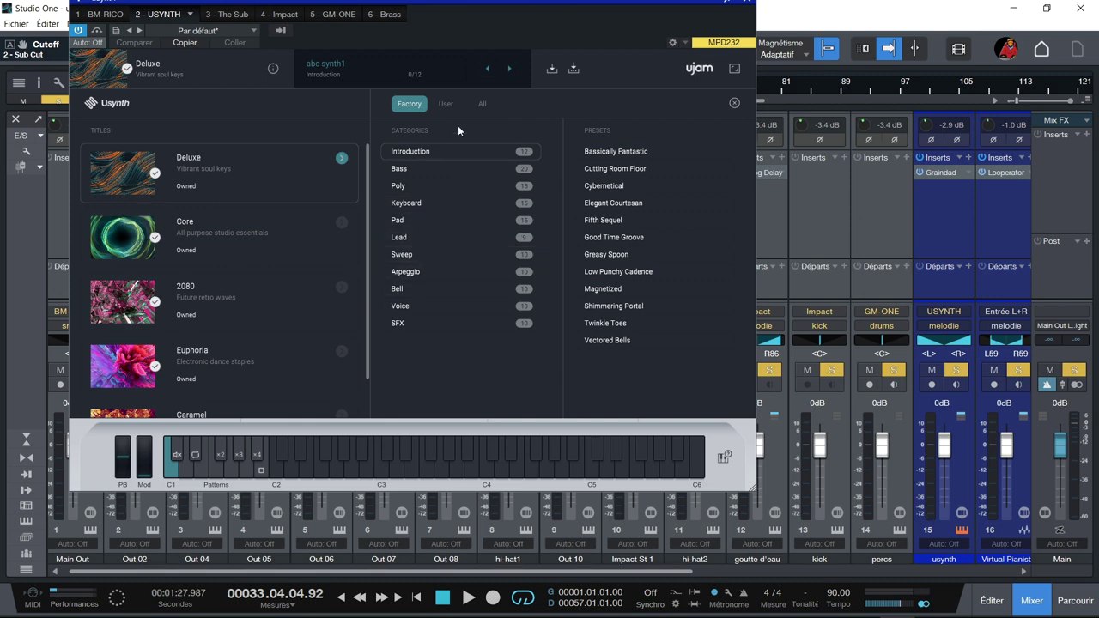
click(733, 104)
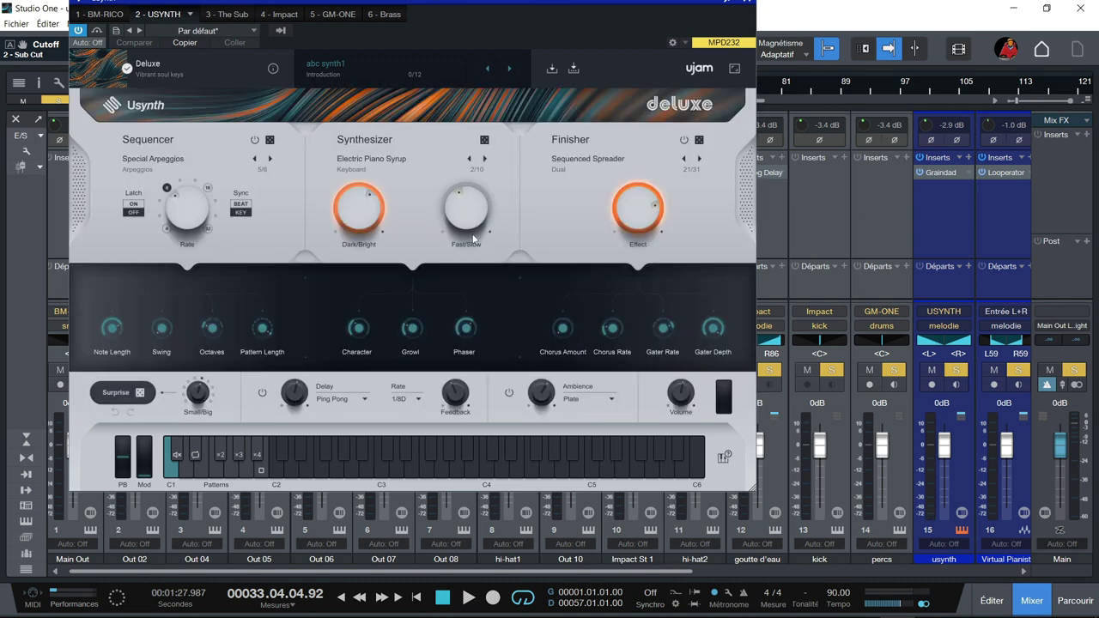